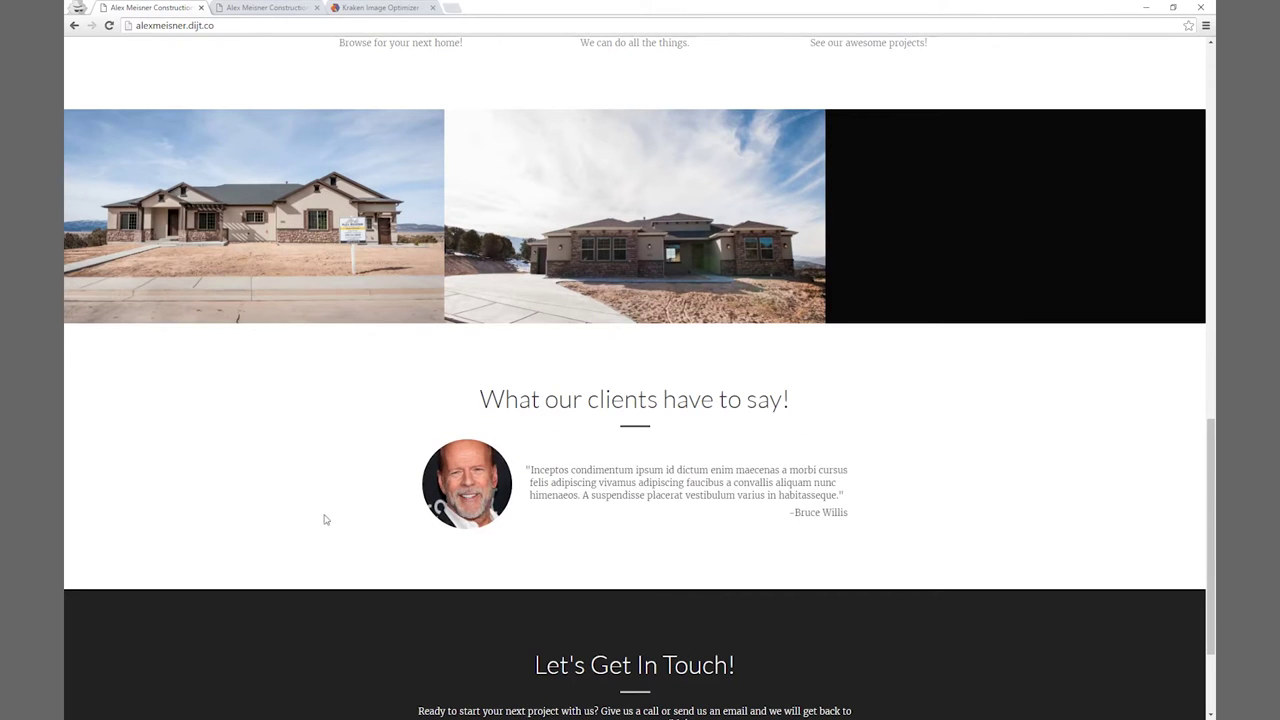
Scroll the construction homepage back up to its kitchen banner, then bring up the Kraken.io tab.
scroll(324, 521, up, 5)
scroll(324, 521, up, 6)
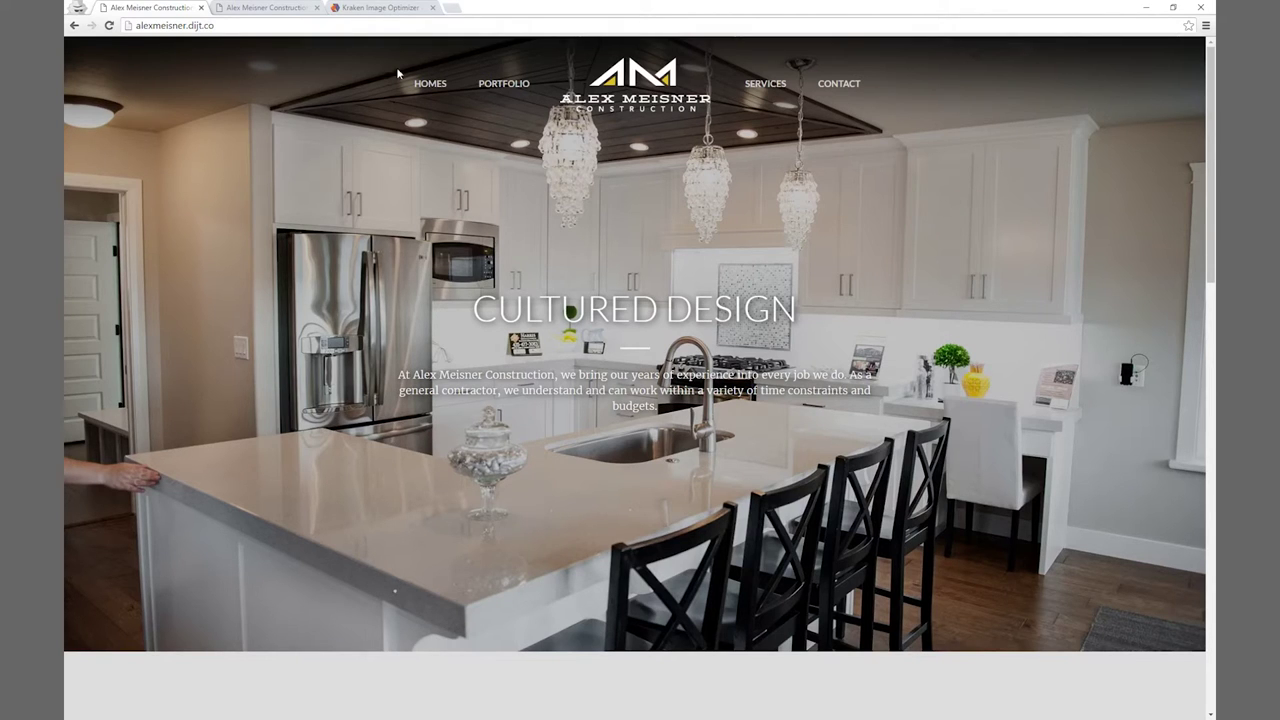
click(400, 9)
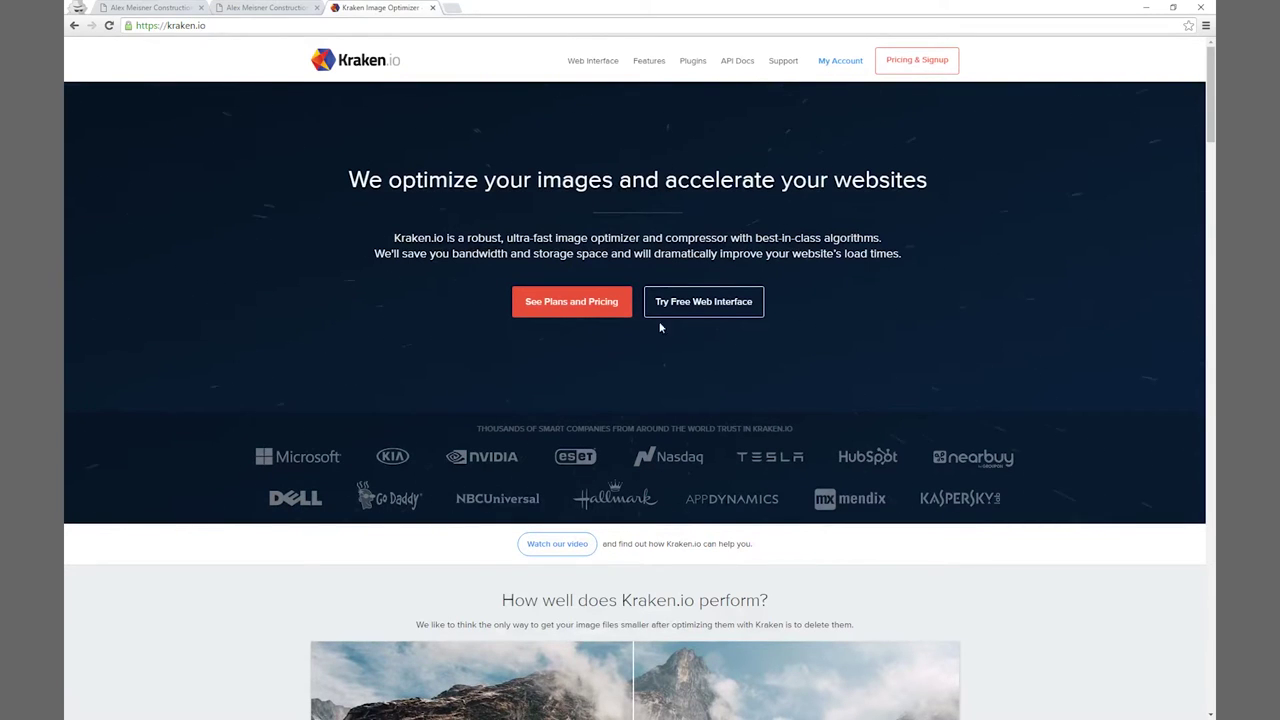
Compress Meisner Build-1.jpg in Kraken.io's free web interface from 356.22 KB to 280.50 KB.
click(712, 298)
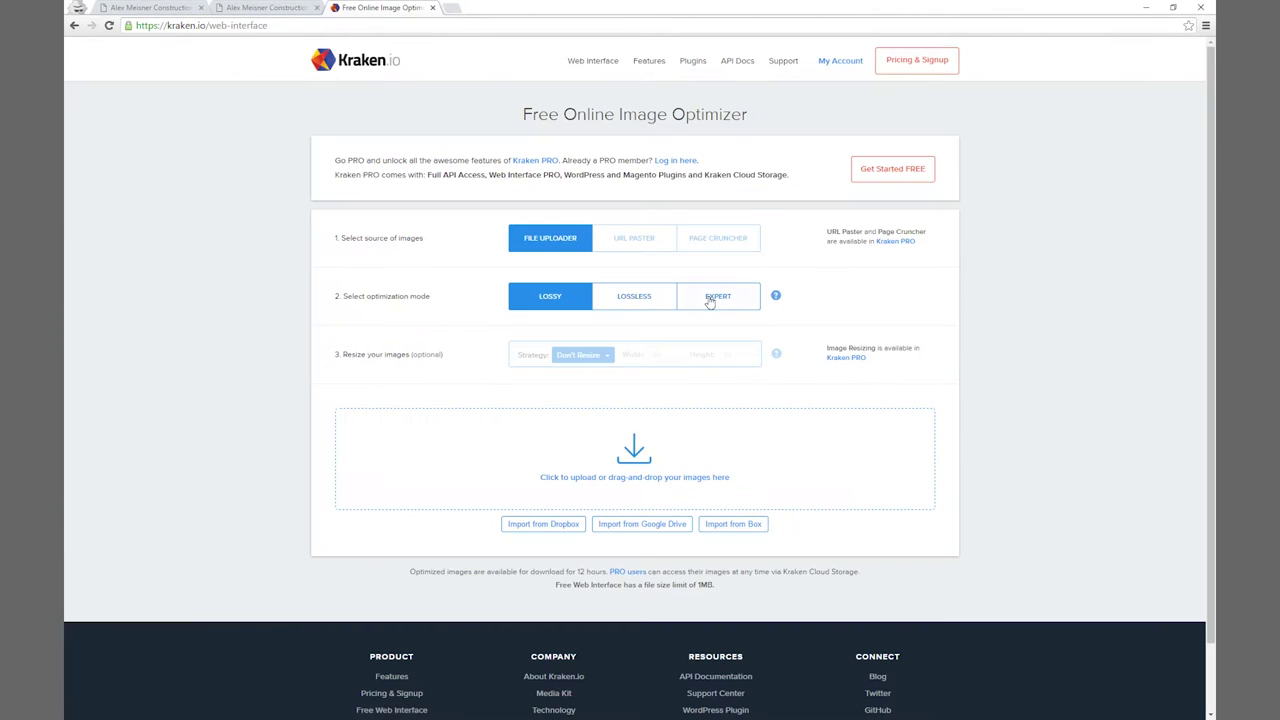
click(644, 456)
double_click(271, 103)
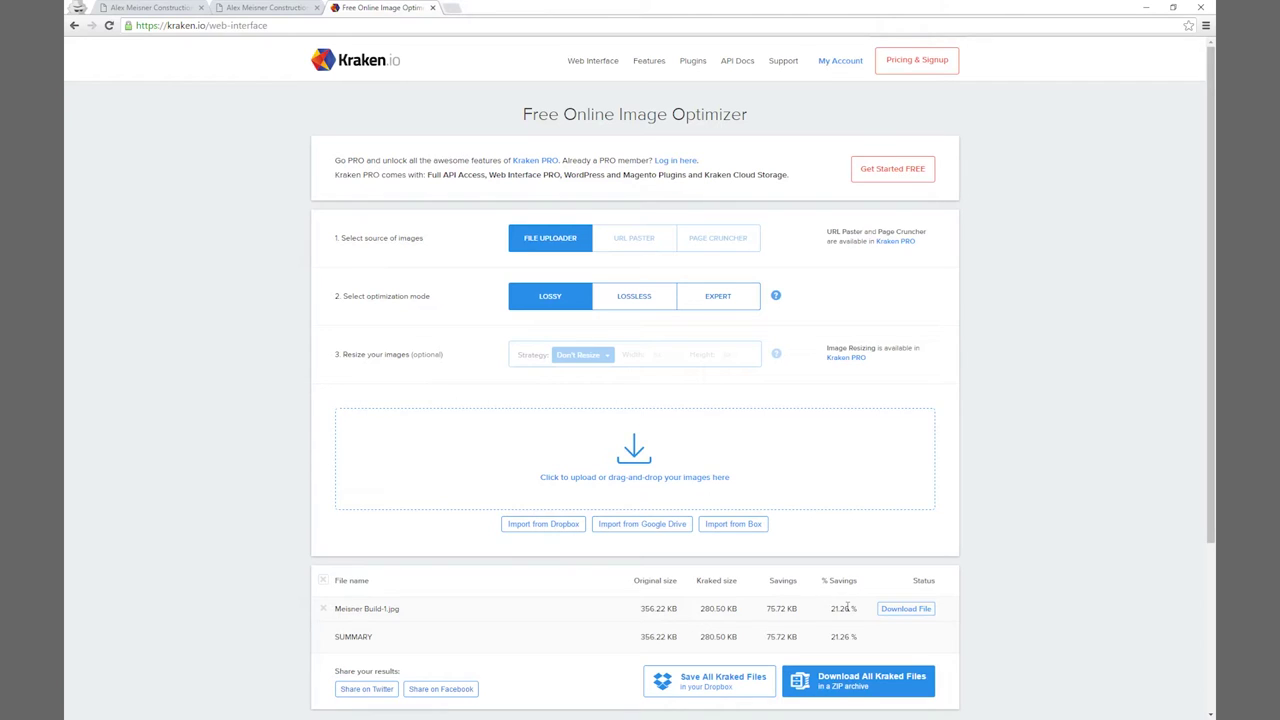
click(162, 10)
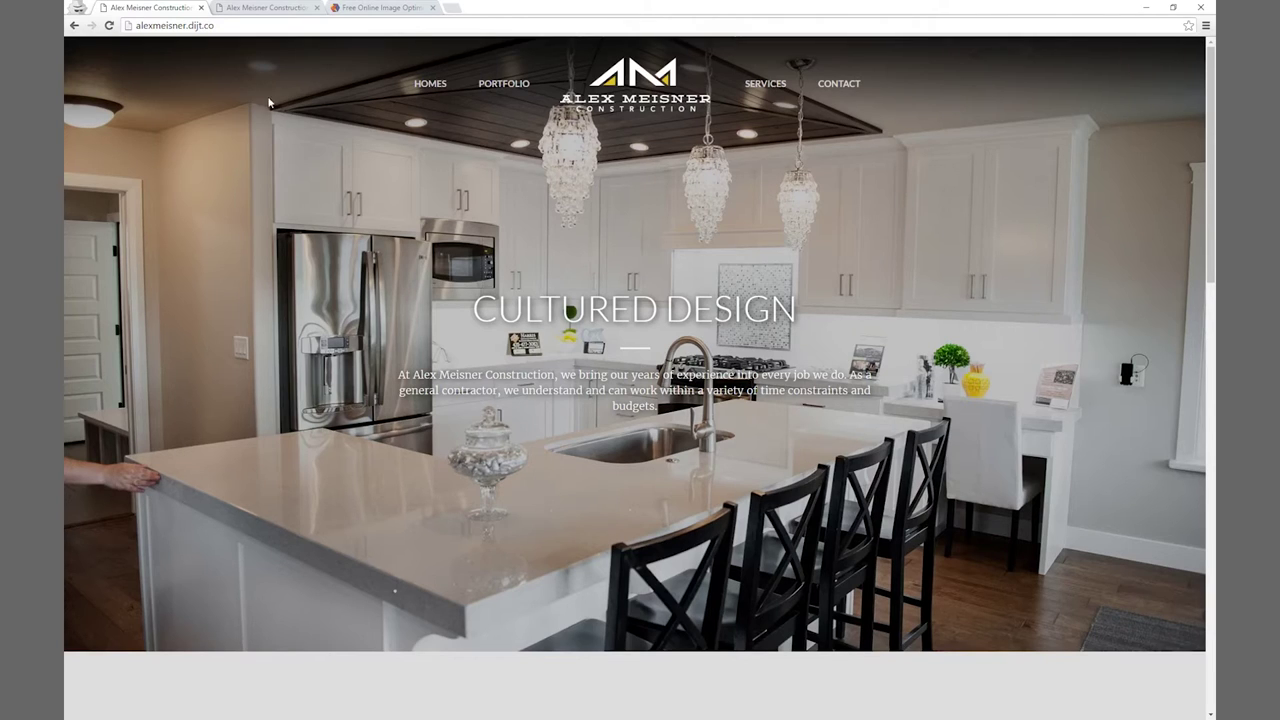
Open the site's /panel address and log in with the admin username and password.
click(224, 28)
click(236, 27)
text(/panel)
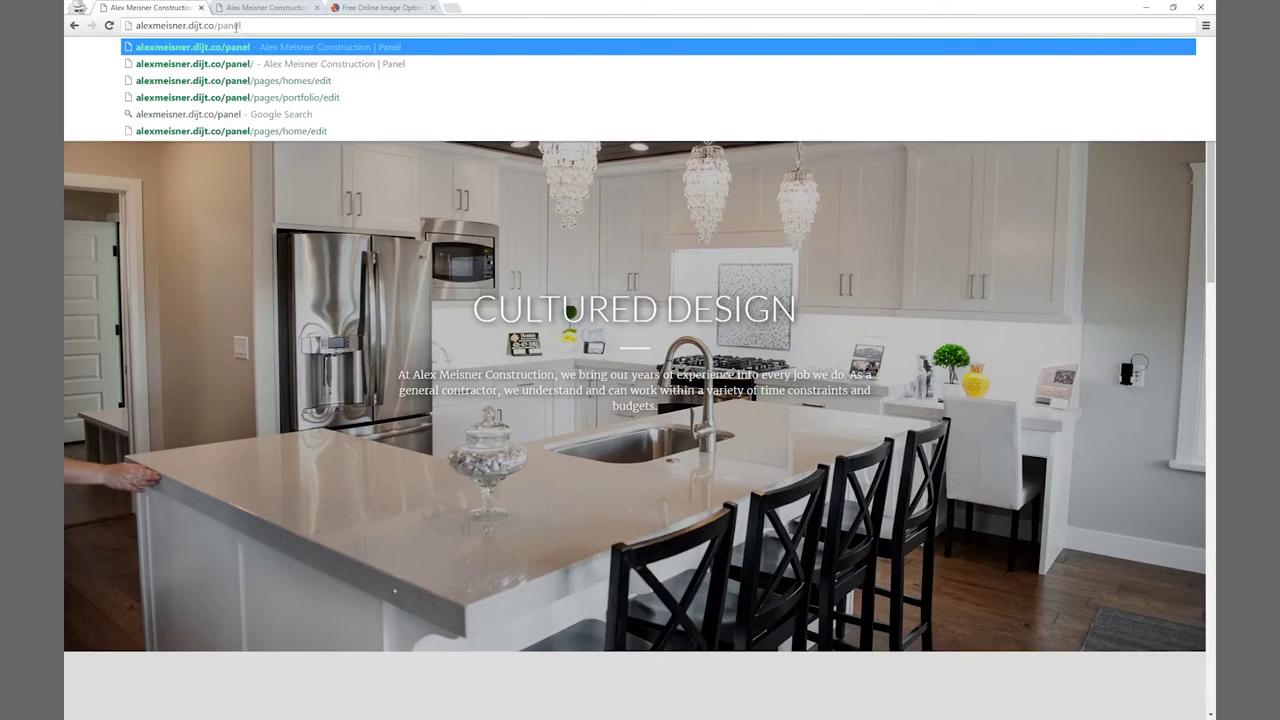
key(Return)
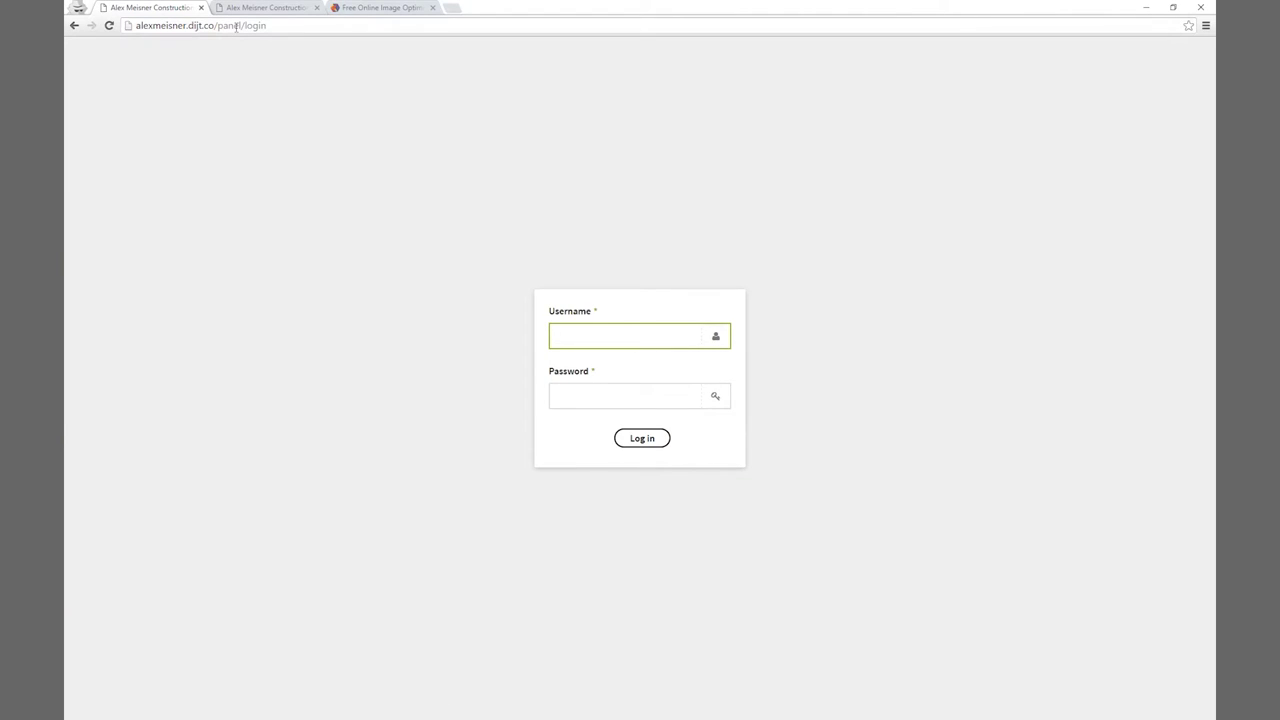
text(demo)
key(Tab)
text(dem)
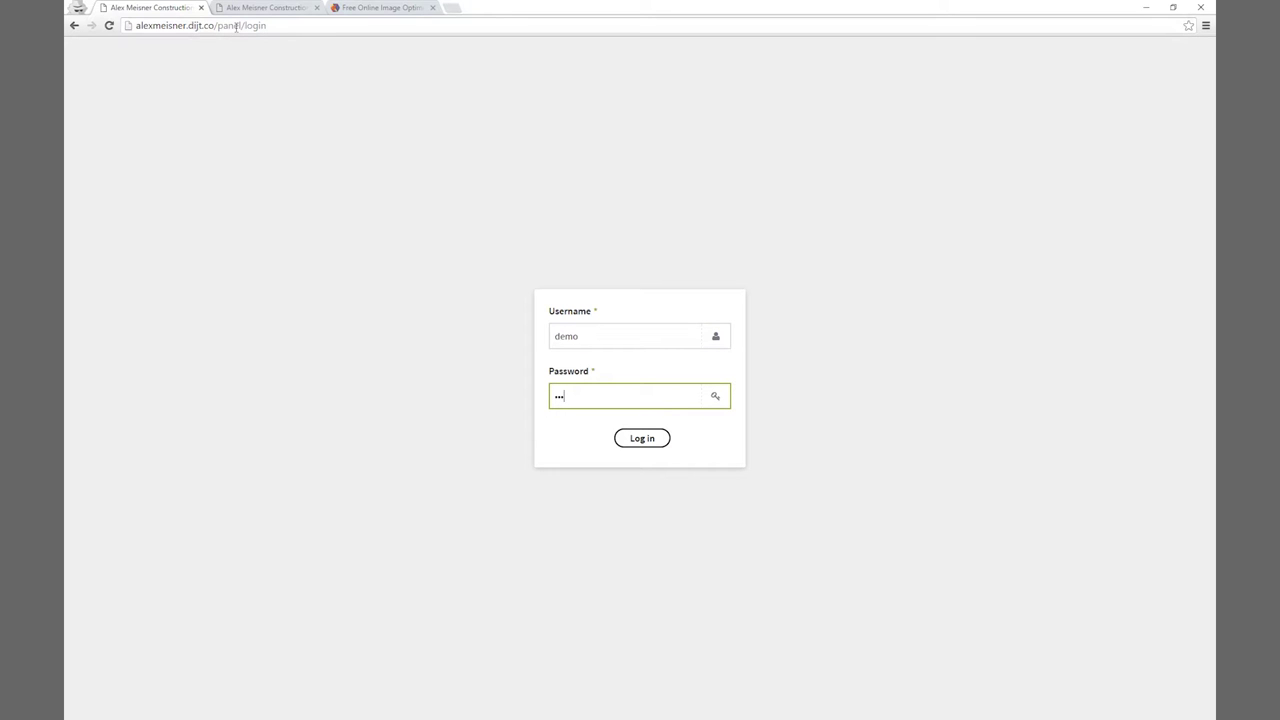
text(opassword)
key(Return)
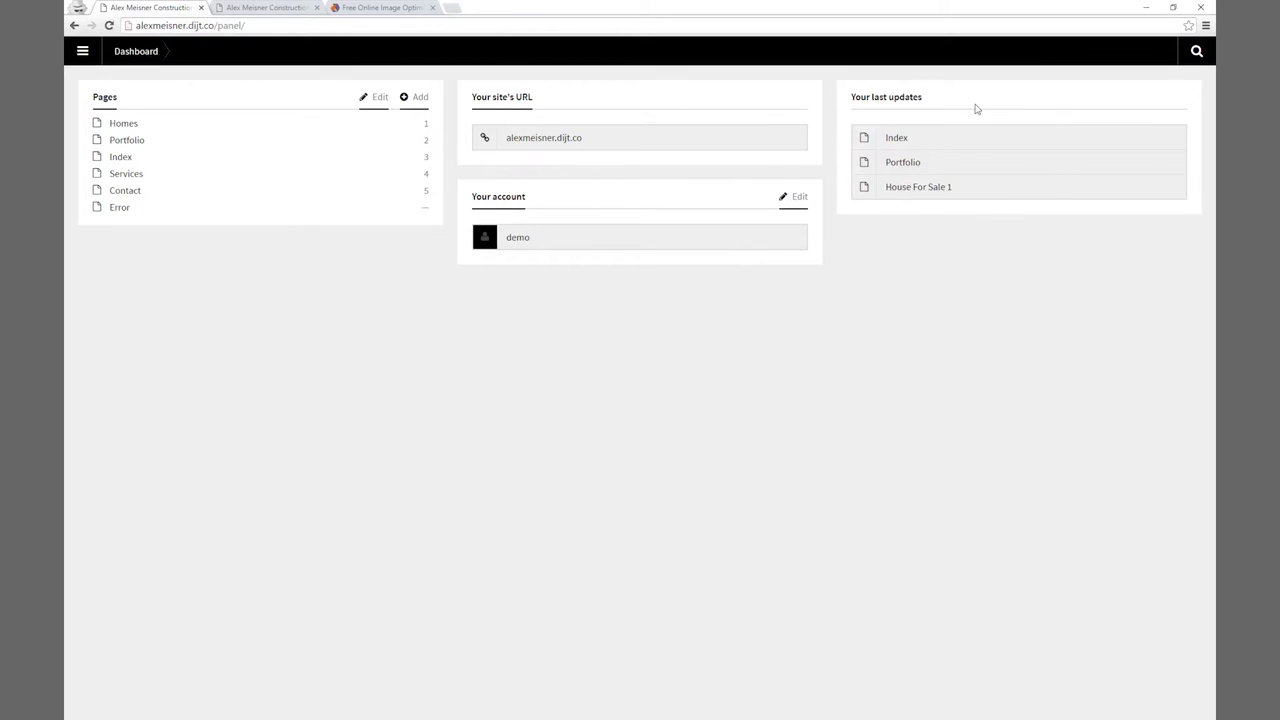
Load the live homepage in the second tab by removing /panel/login, then edit the Index page.
click(84, 58)
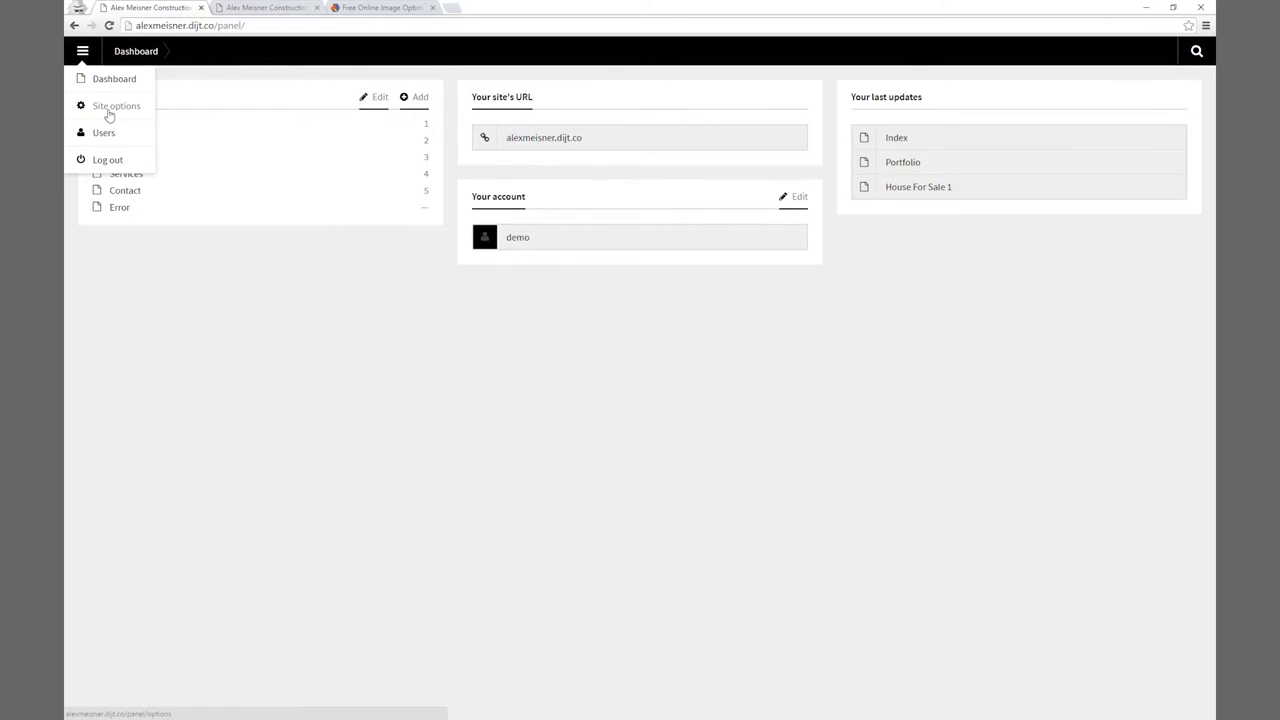
click(268, 268)
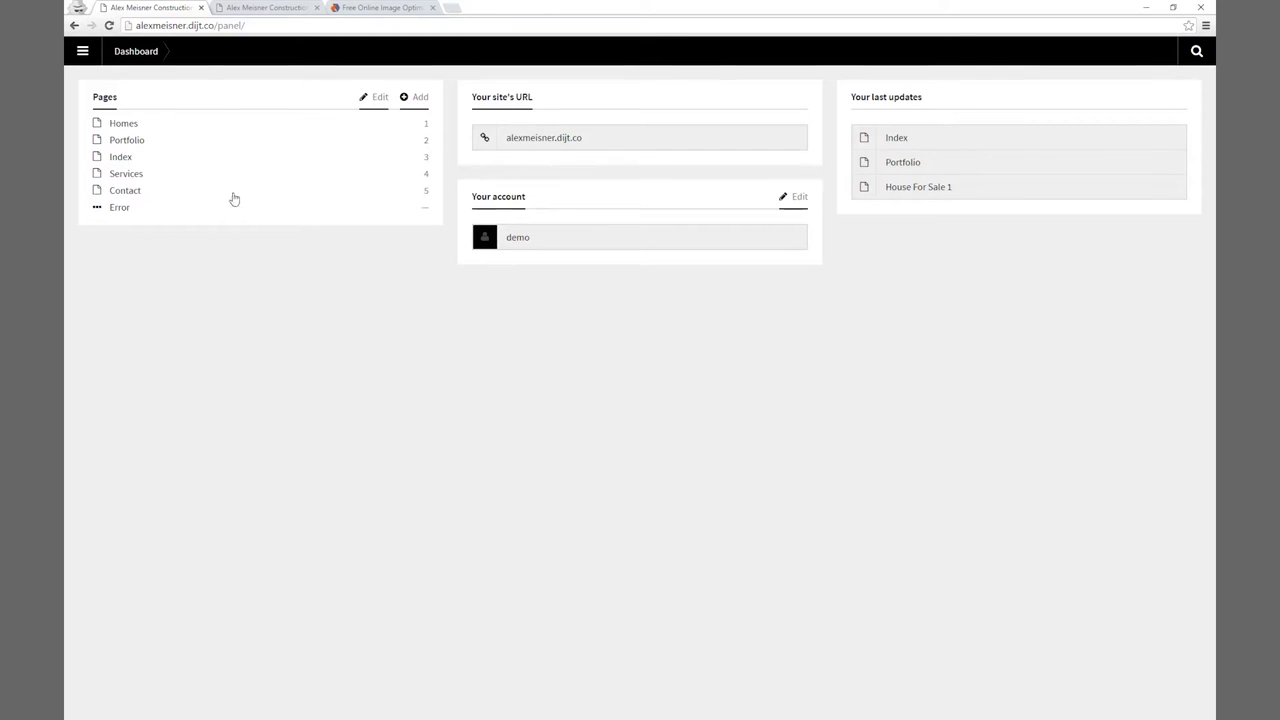
click(245, 15)
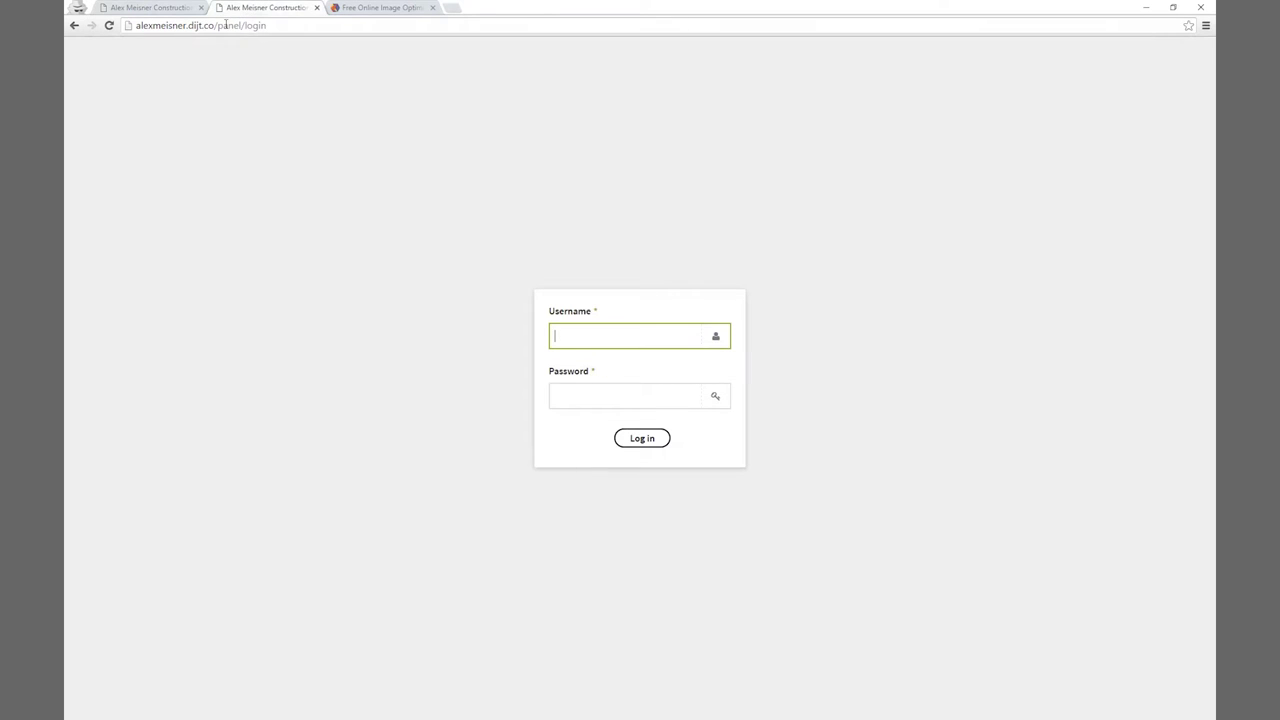
drag(214, 25, 329, 25)
key(BackSpace)
key(Return)
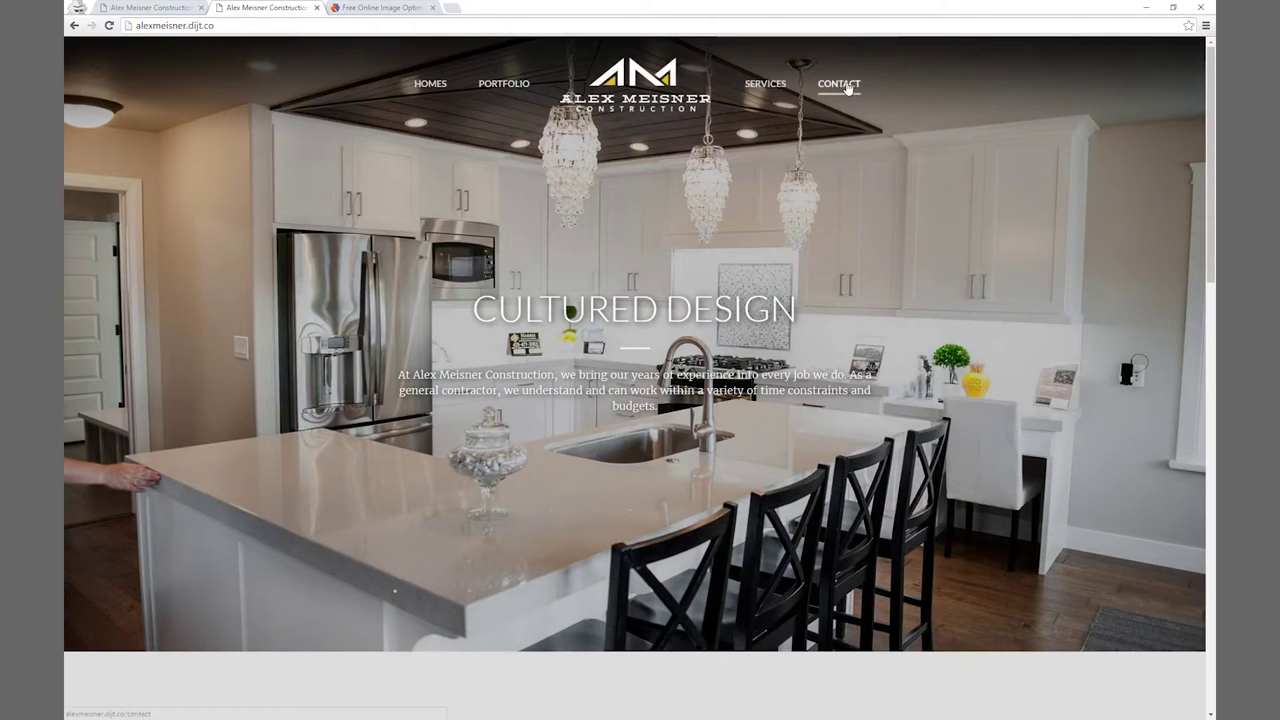
click(138, 10)
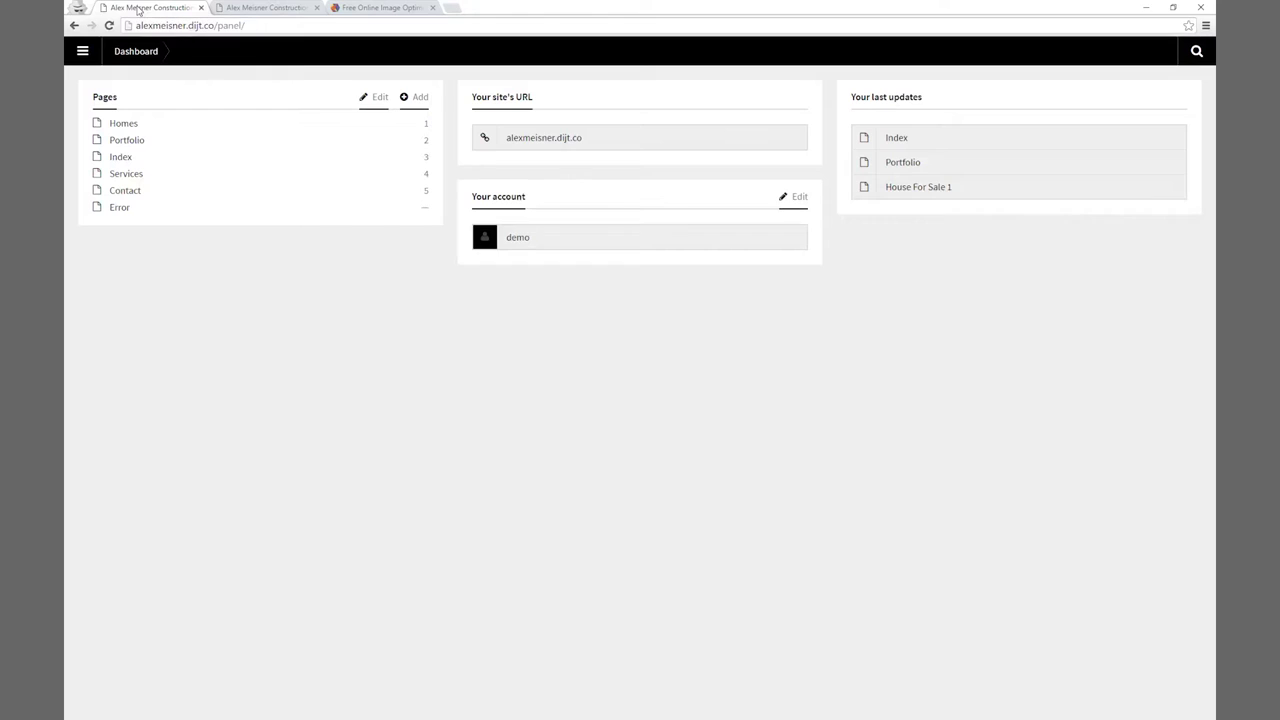
click(121, 124)
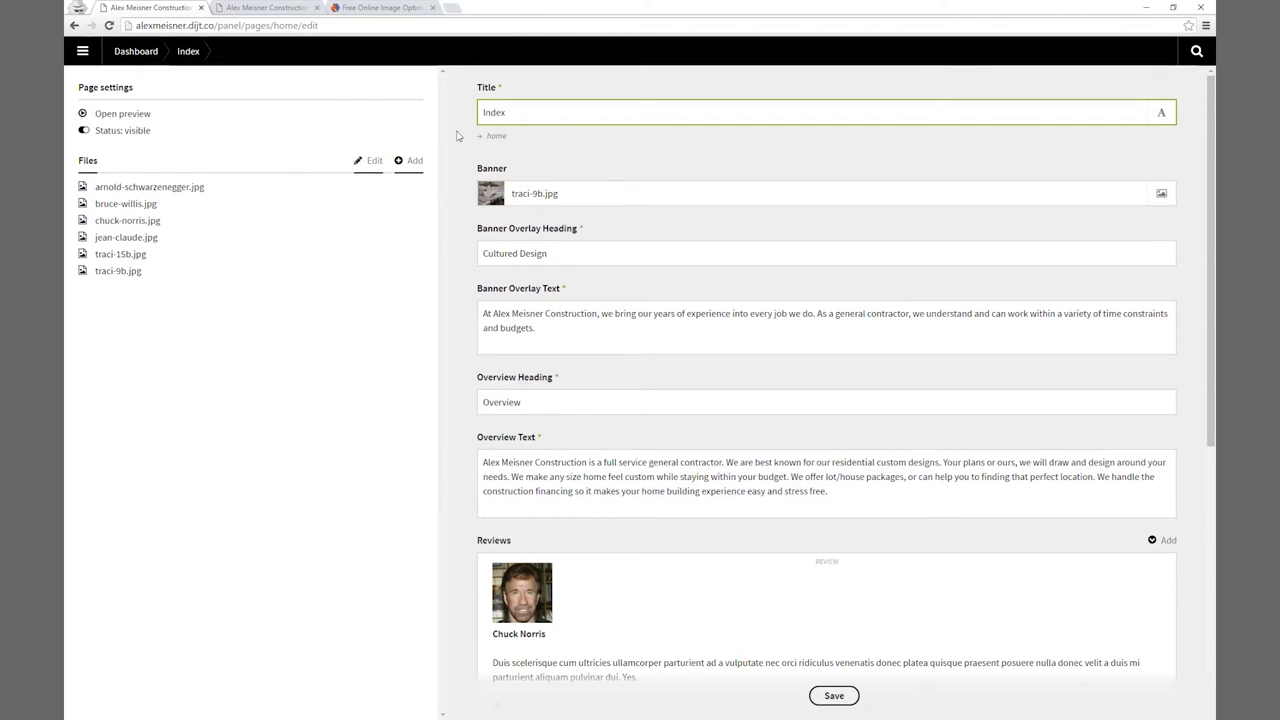
Set the Index banner to traci-15b.jpg, save, and reload the live site to preview it.
click(299, 12)
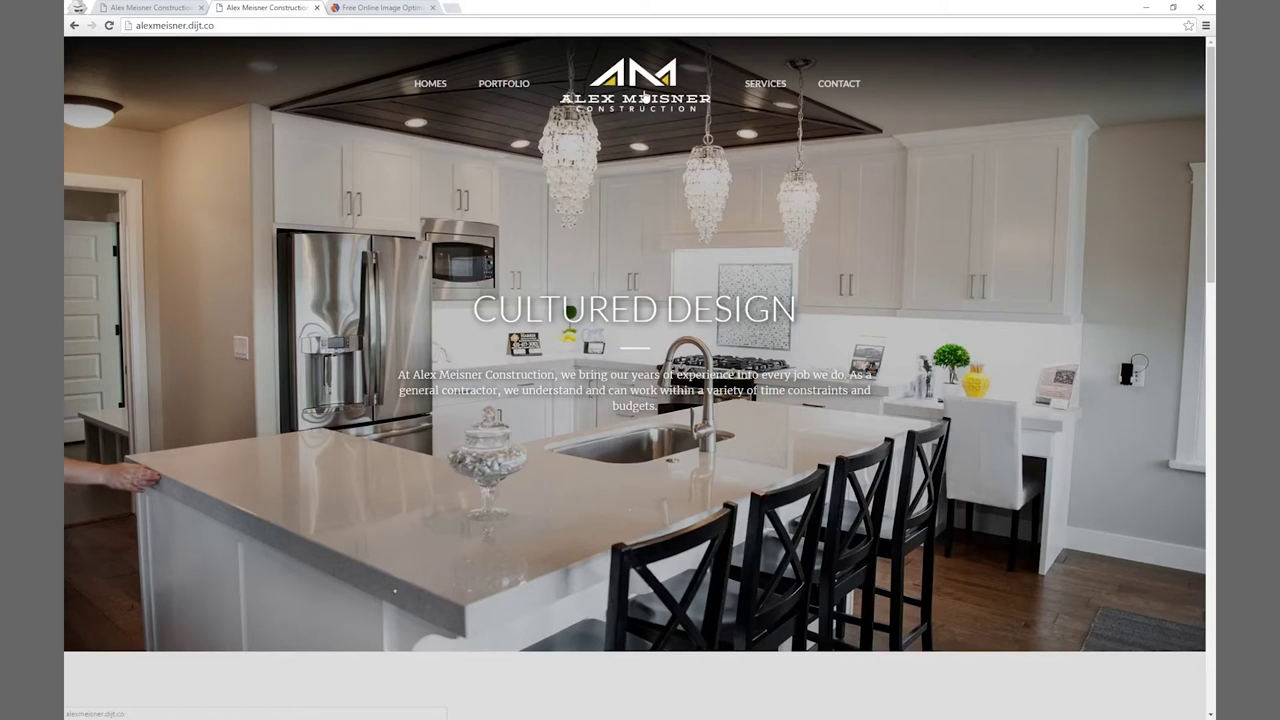
click(146, 9)
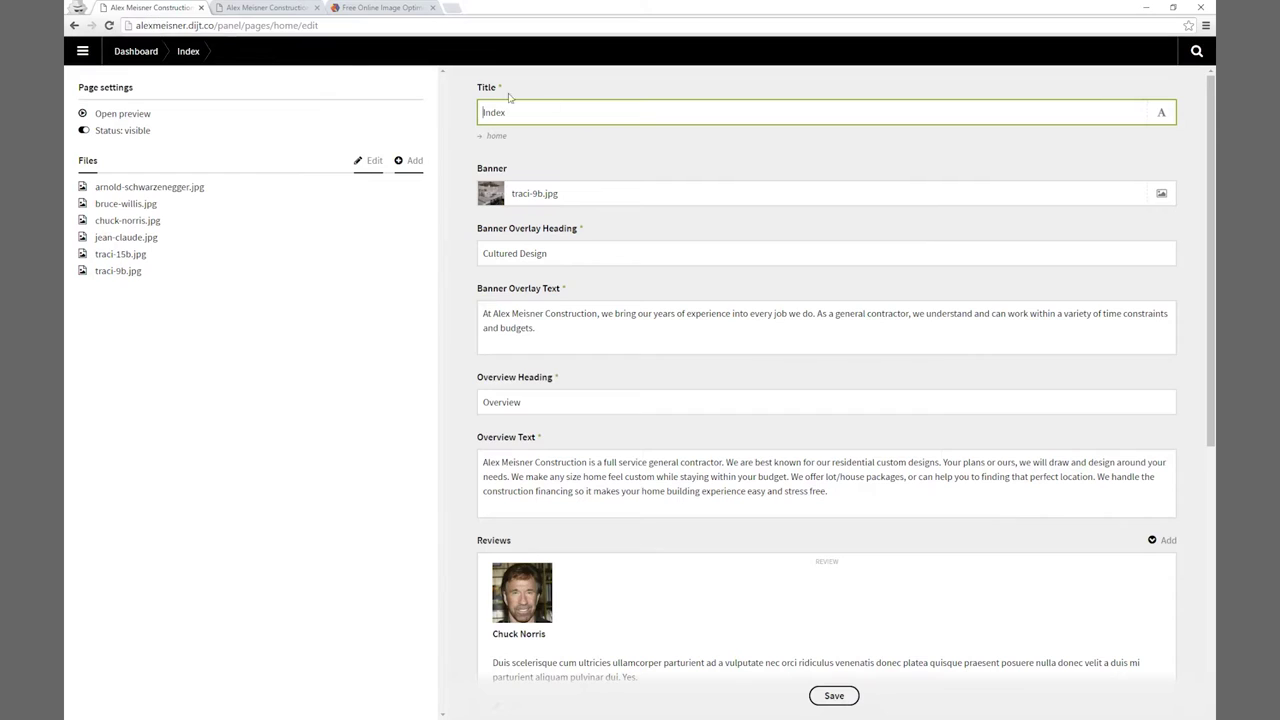
click(569, 200)
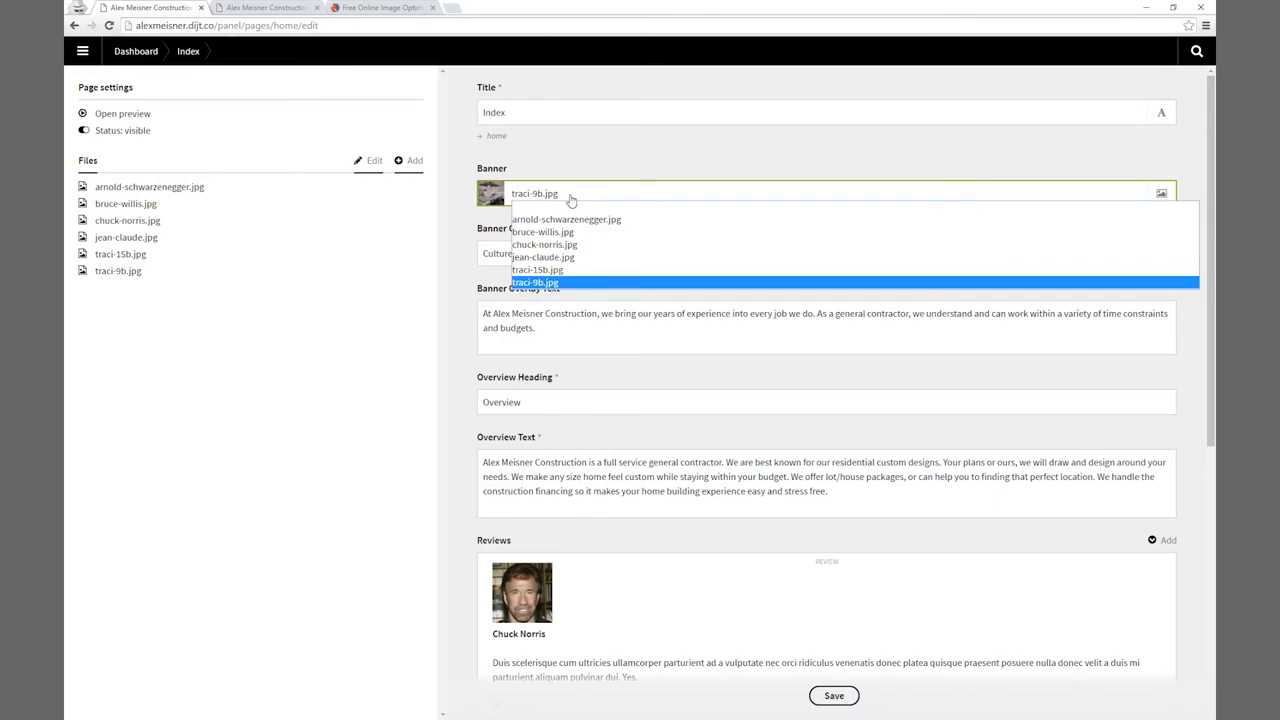
click(561, 271)
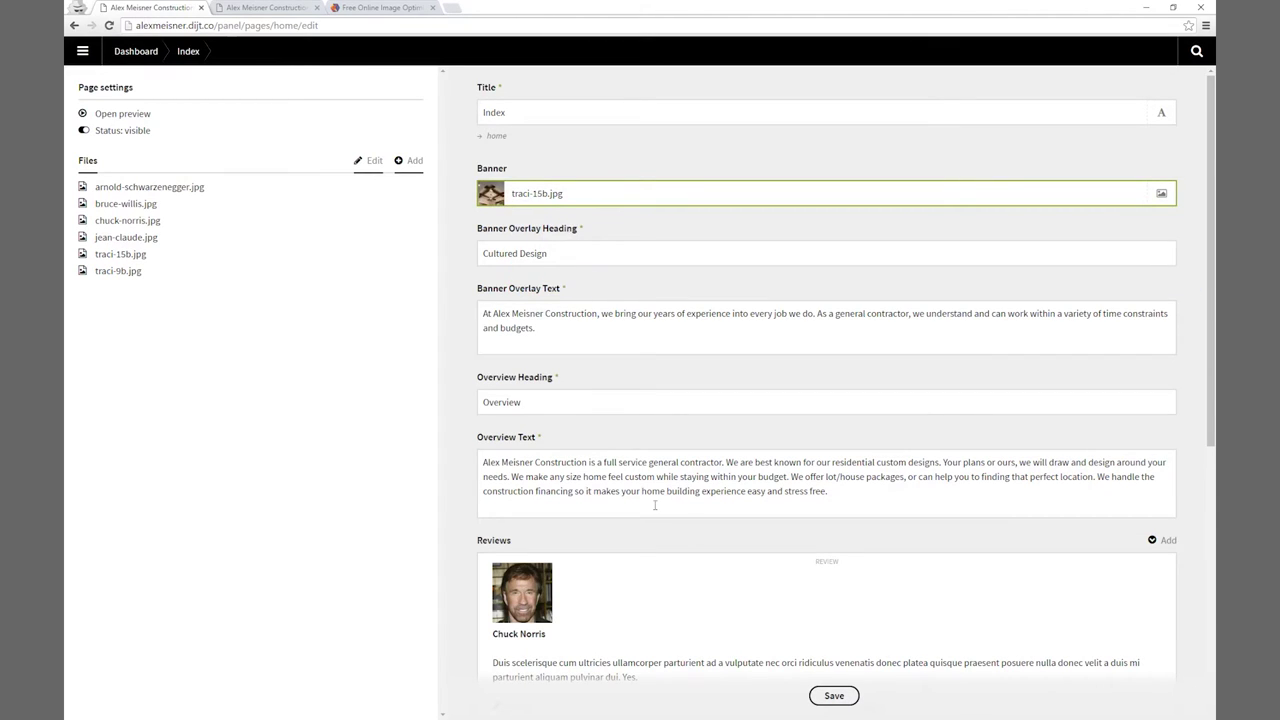
click(834, 695)
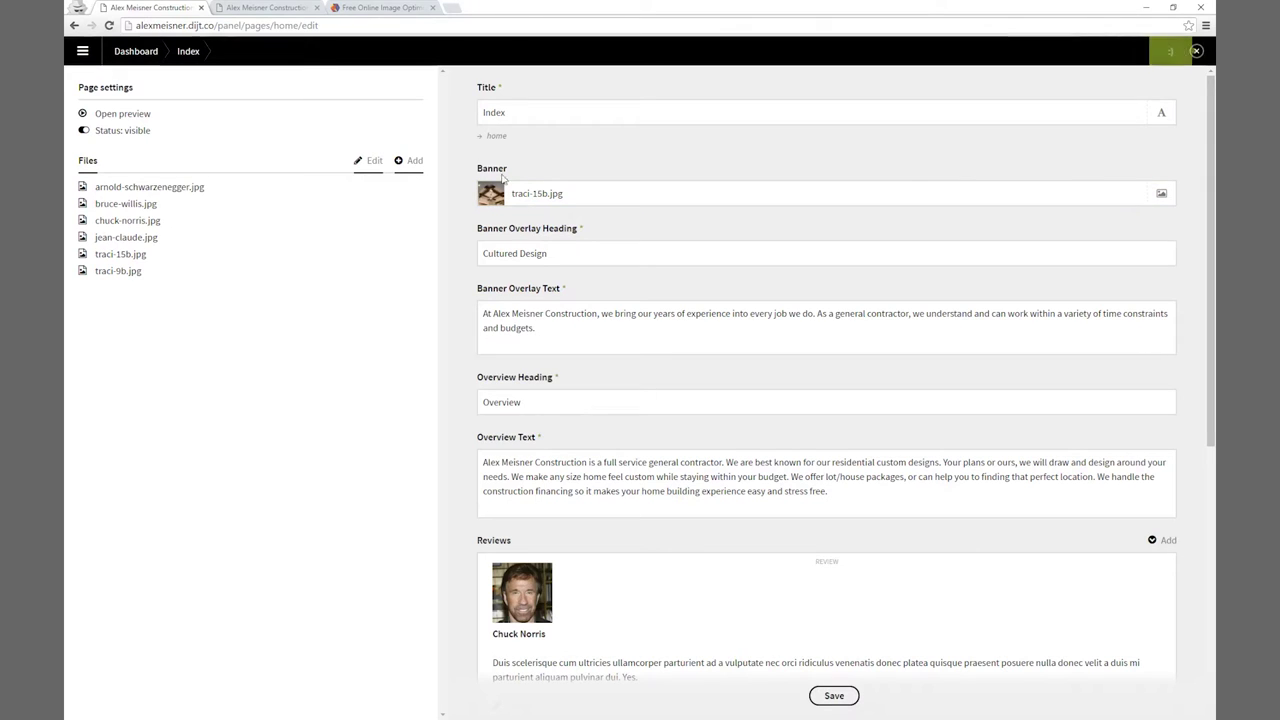
click(268, 8)
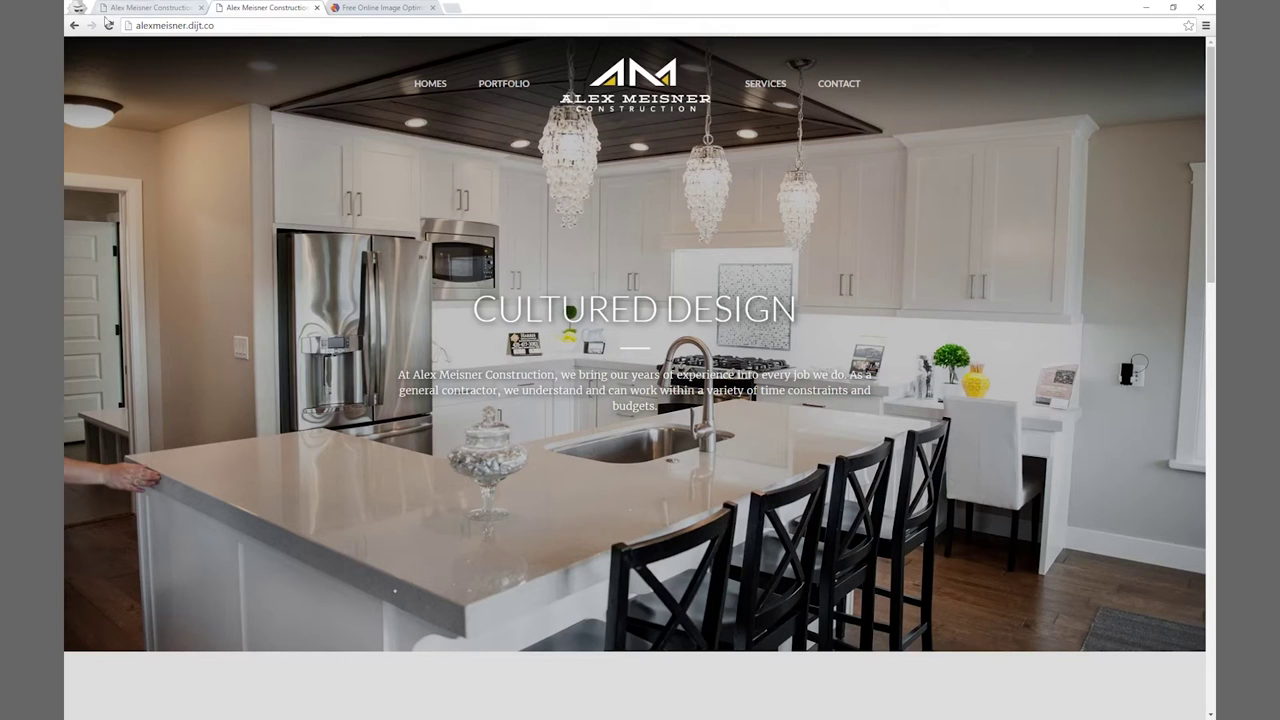
click(108, 24)
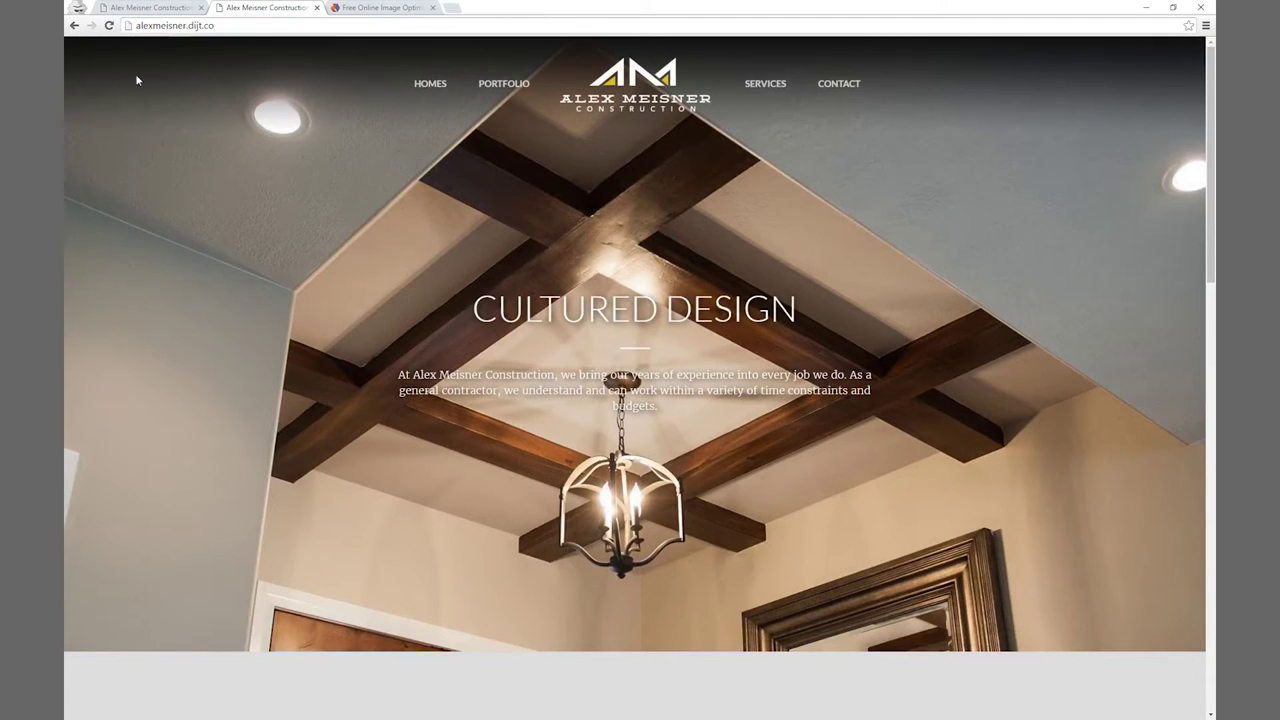
Restore the Index banner to traci-9b.jpg and save.
click(139, 15)
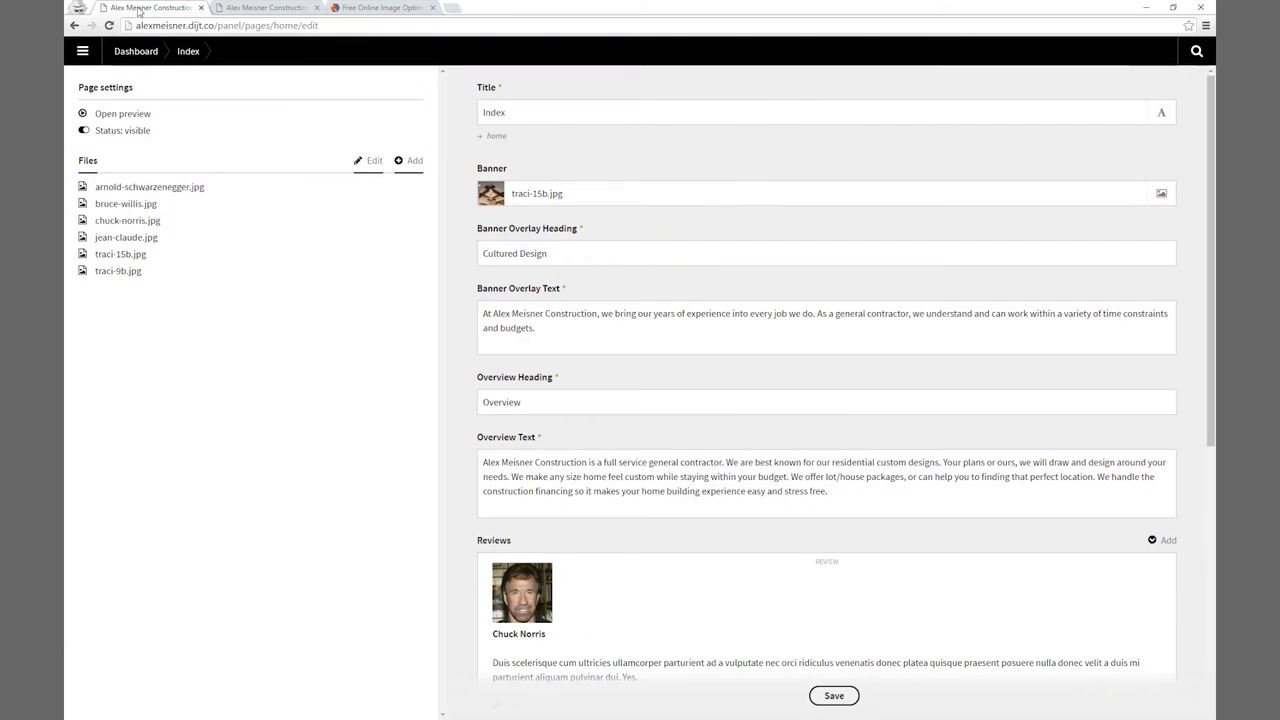
click(566, 200)
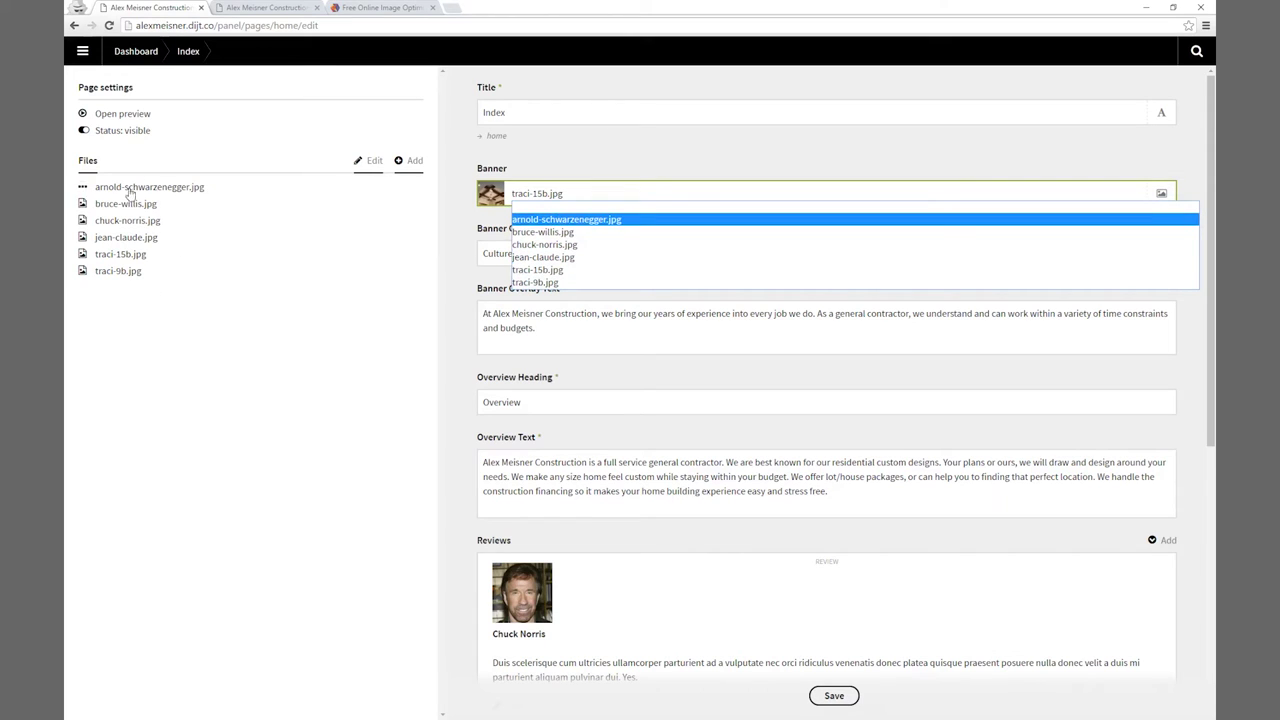
click(540, 283)
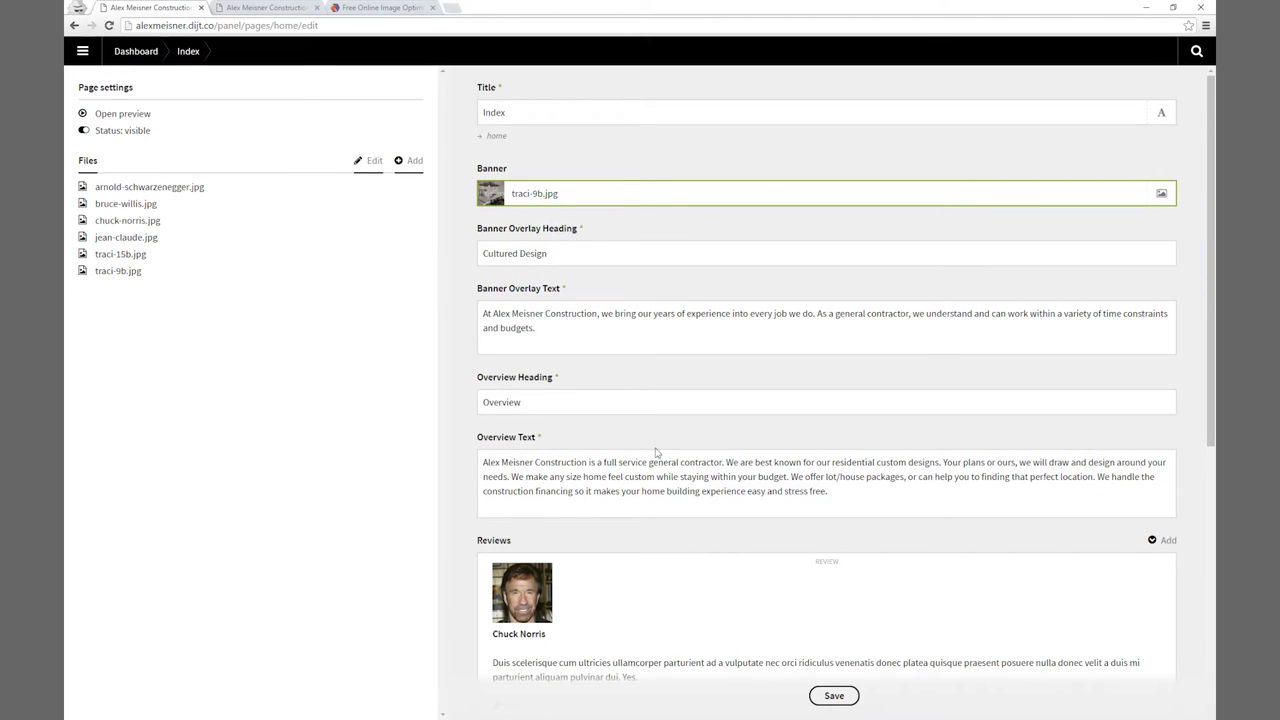
click(833, 695)
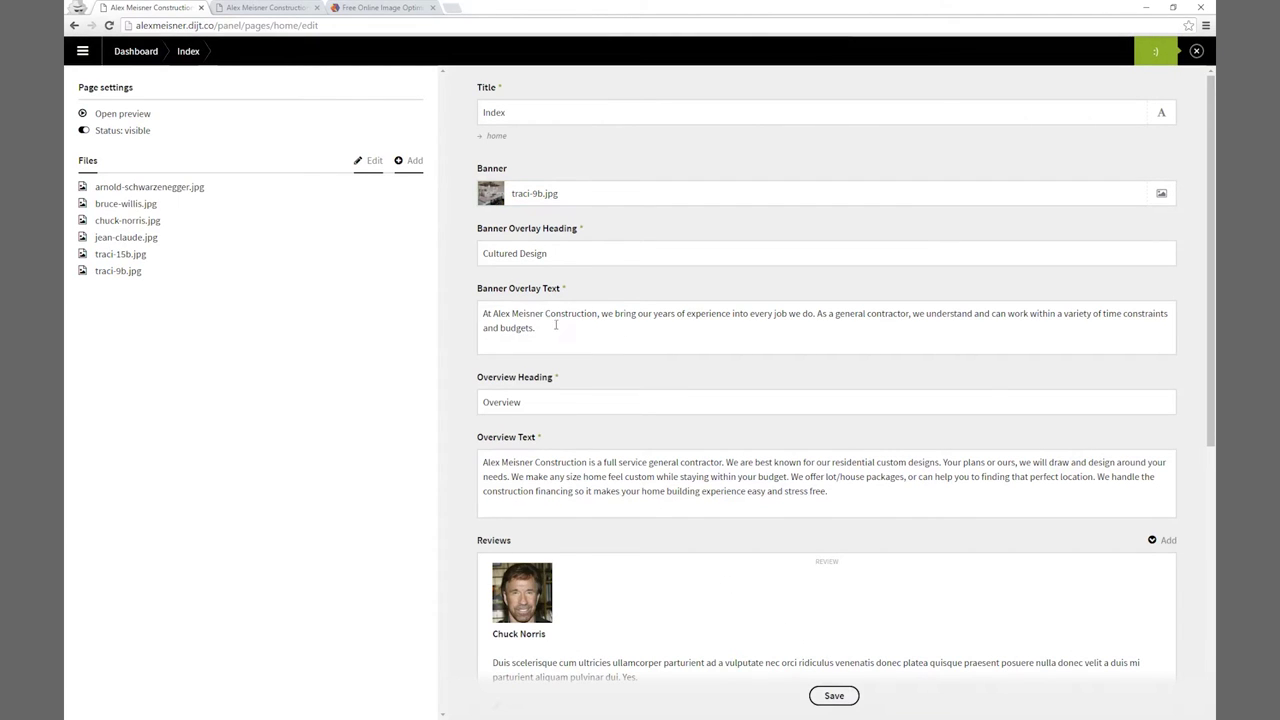
Start a new entry in Reviews with jean-claude.jpg as its portrait.
scroll(452, 324, down, 1)
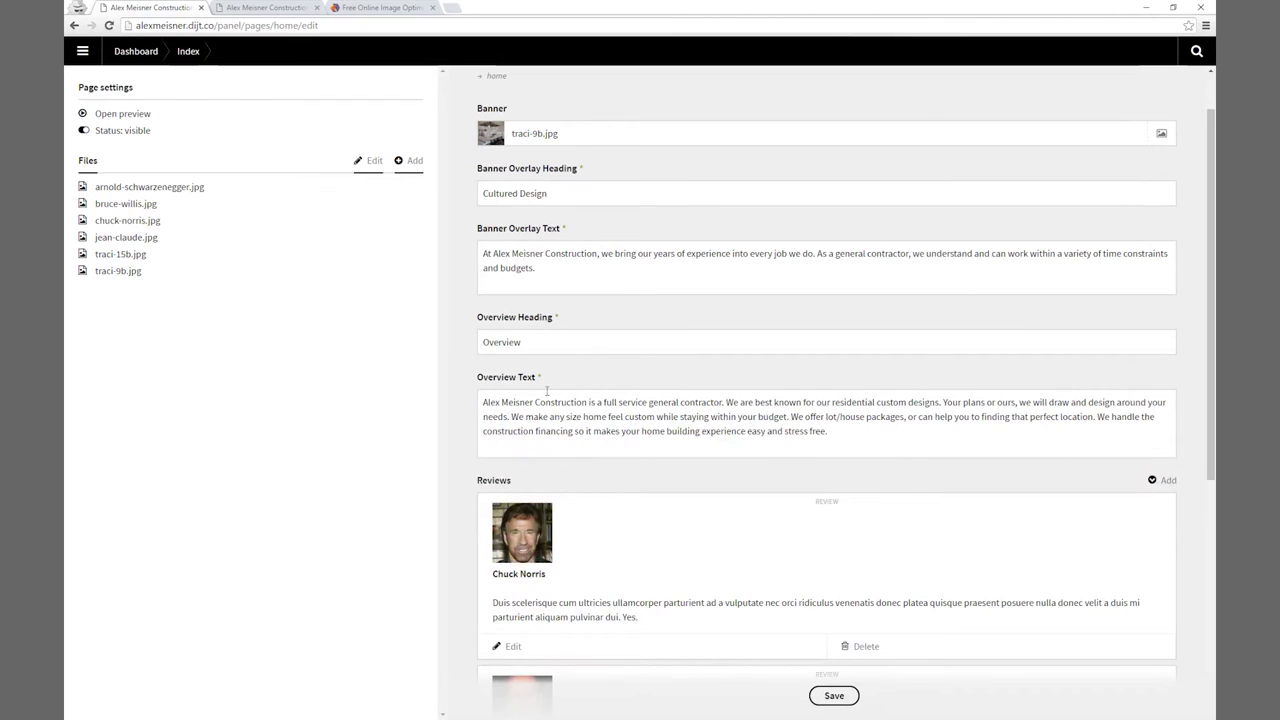
scroll(457, 380, down, 2)
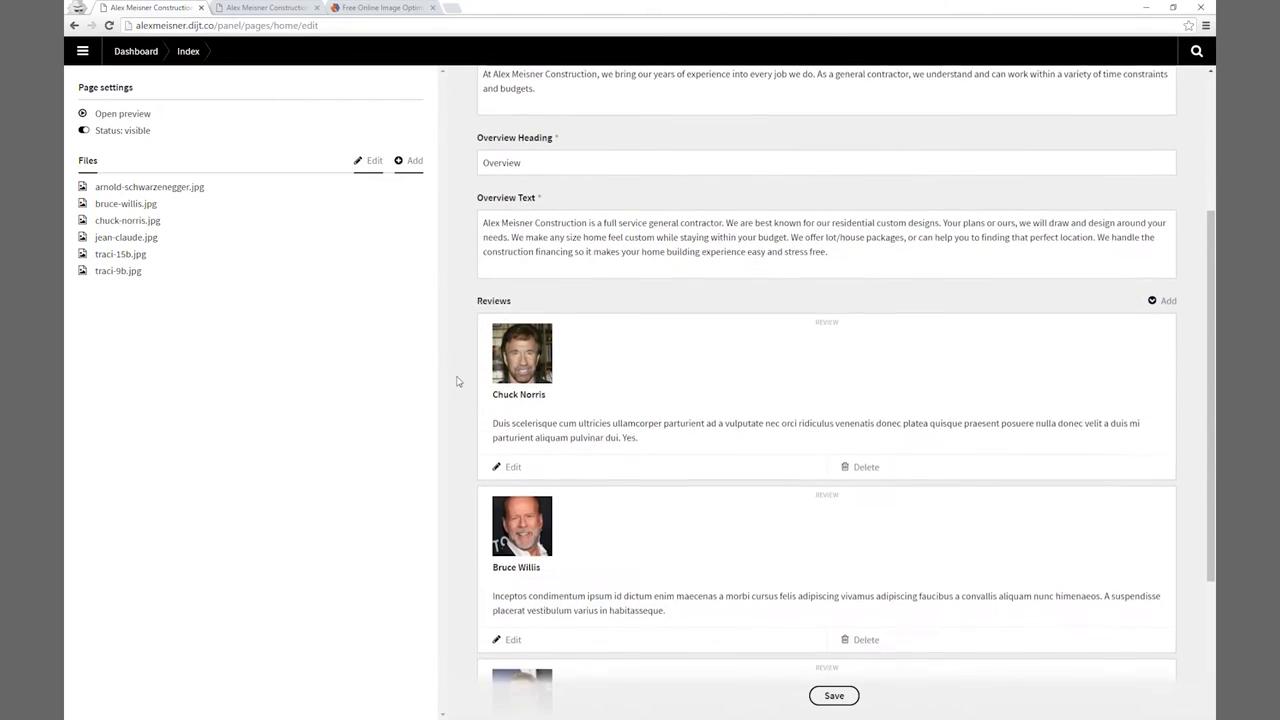
scroll(457, 378, down, 1)
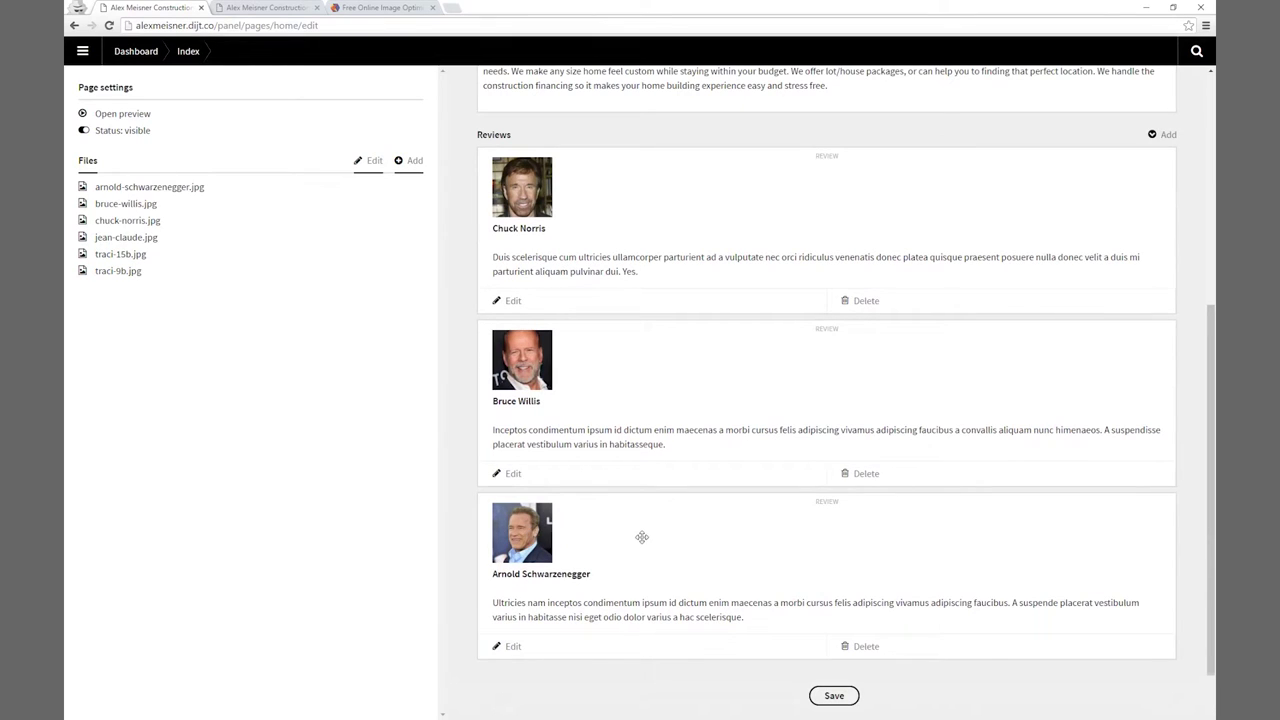
click(1157, 139)
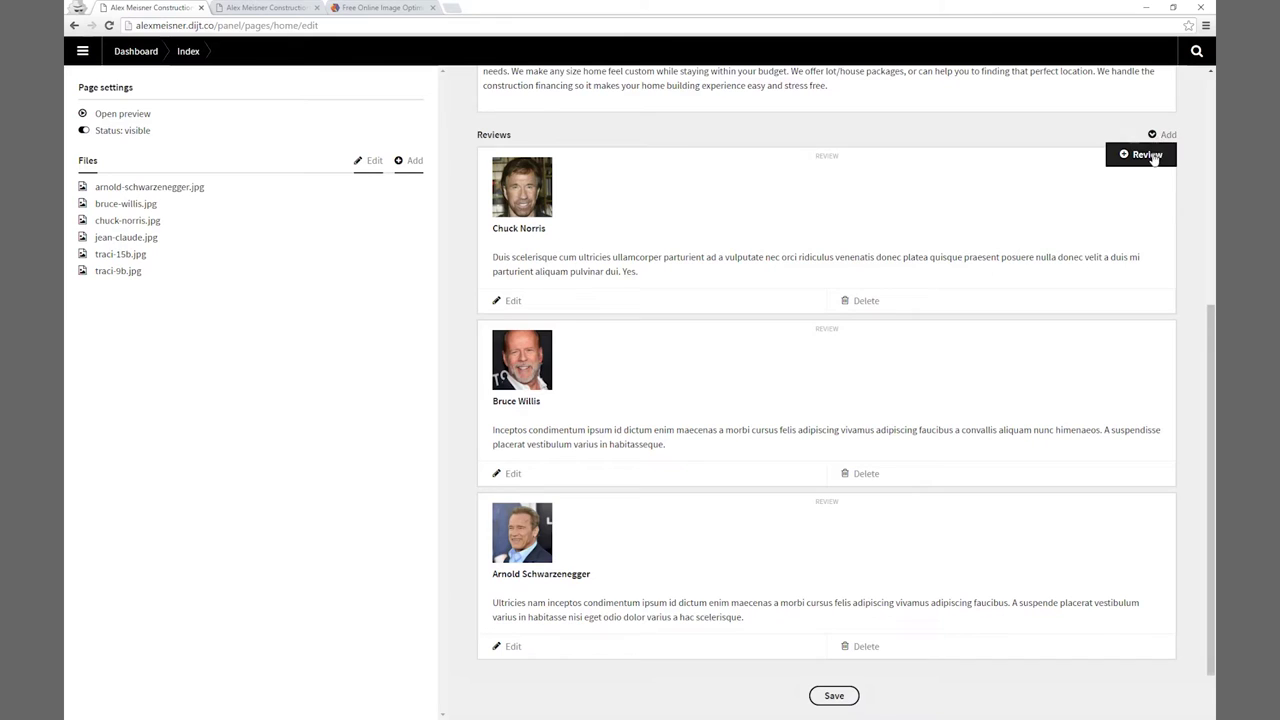
click(1148, 157)
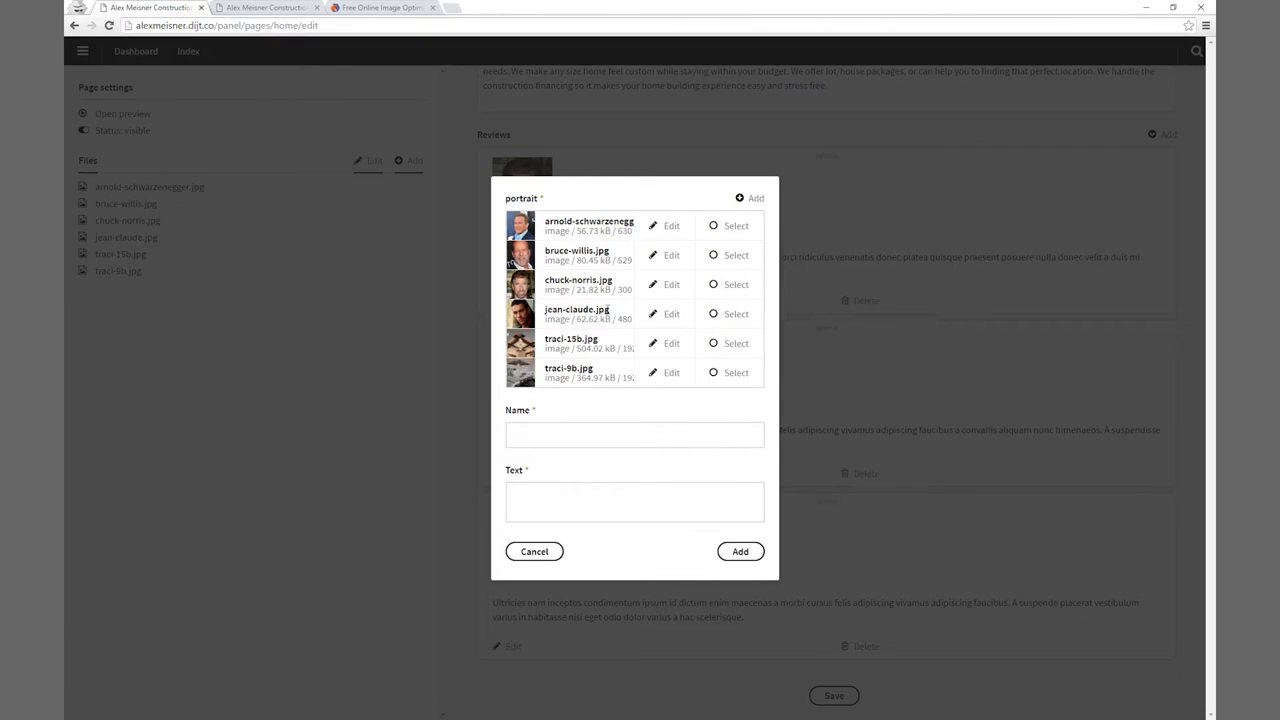
click(722, 316)
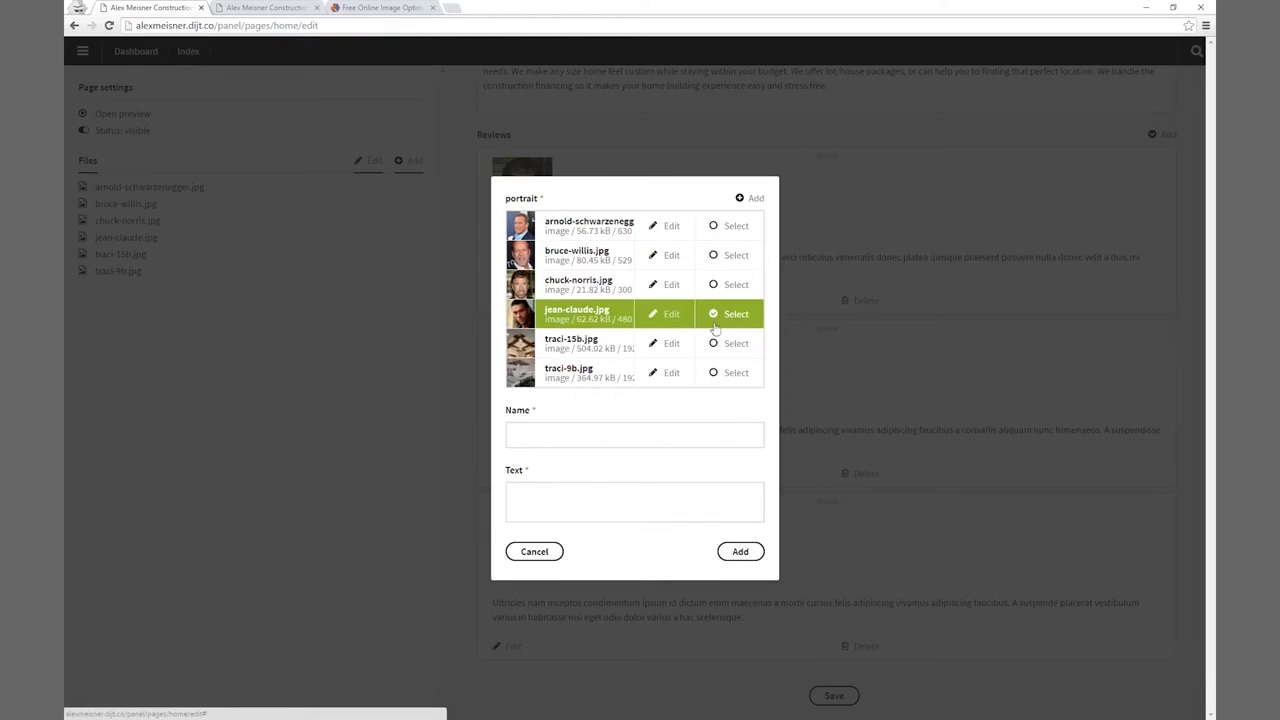
Enter the reviewer's name and the 'These guys and gals are amazing…' testimonial, then add it.
click(565, 436)
text(Jean)
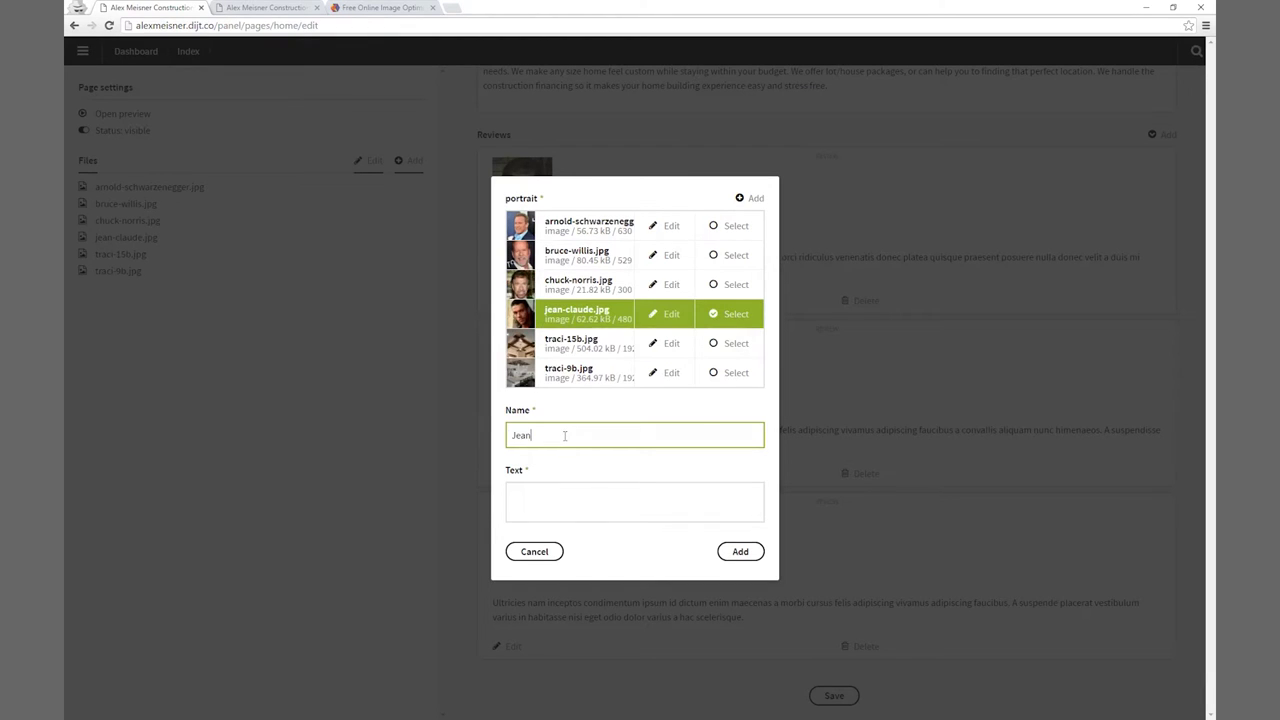
text(-Claude Van Damme)
key(Tab)
text(These guys)
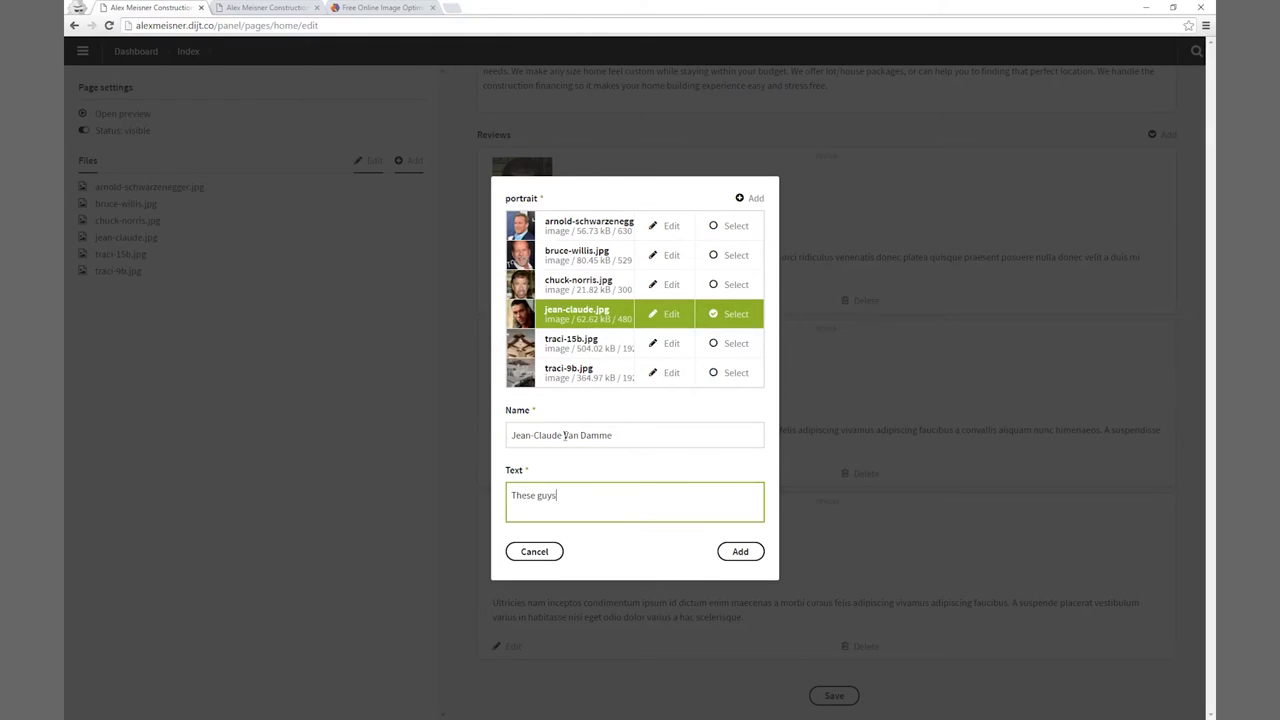
text( and gals are amazing, I would become an am)
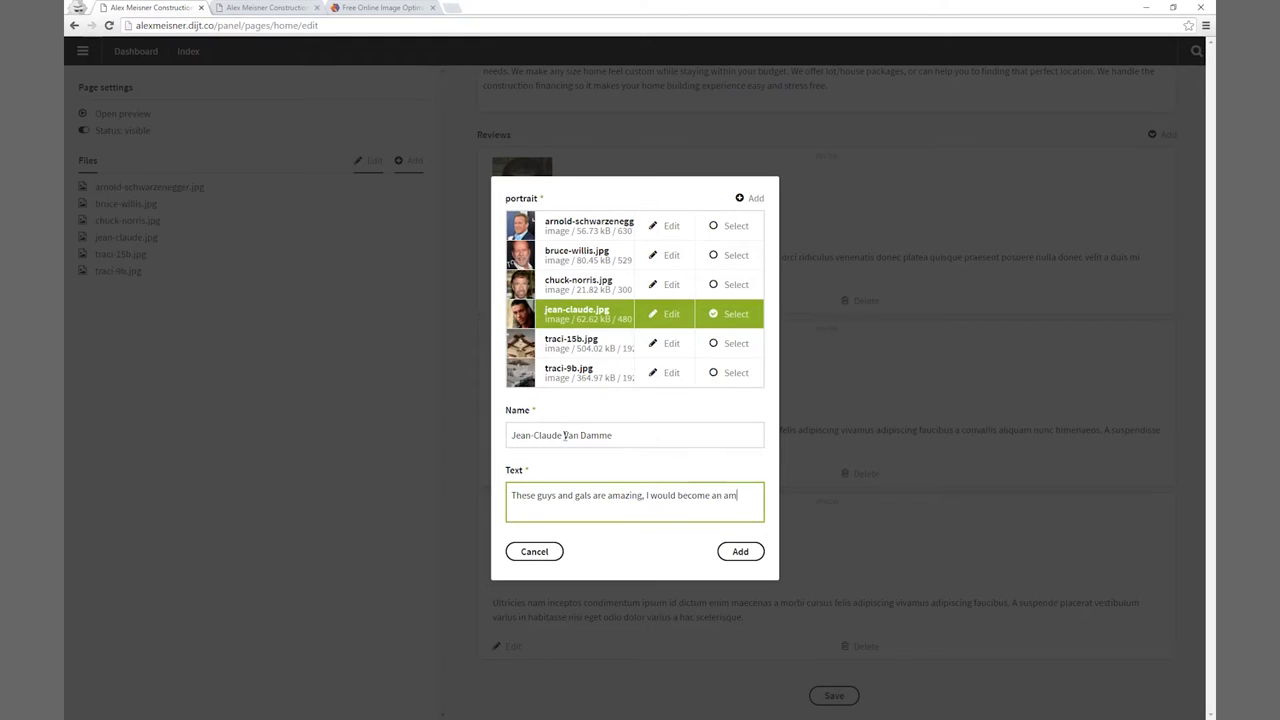
text(American just to )
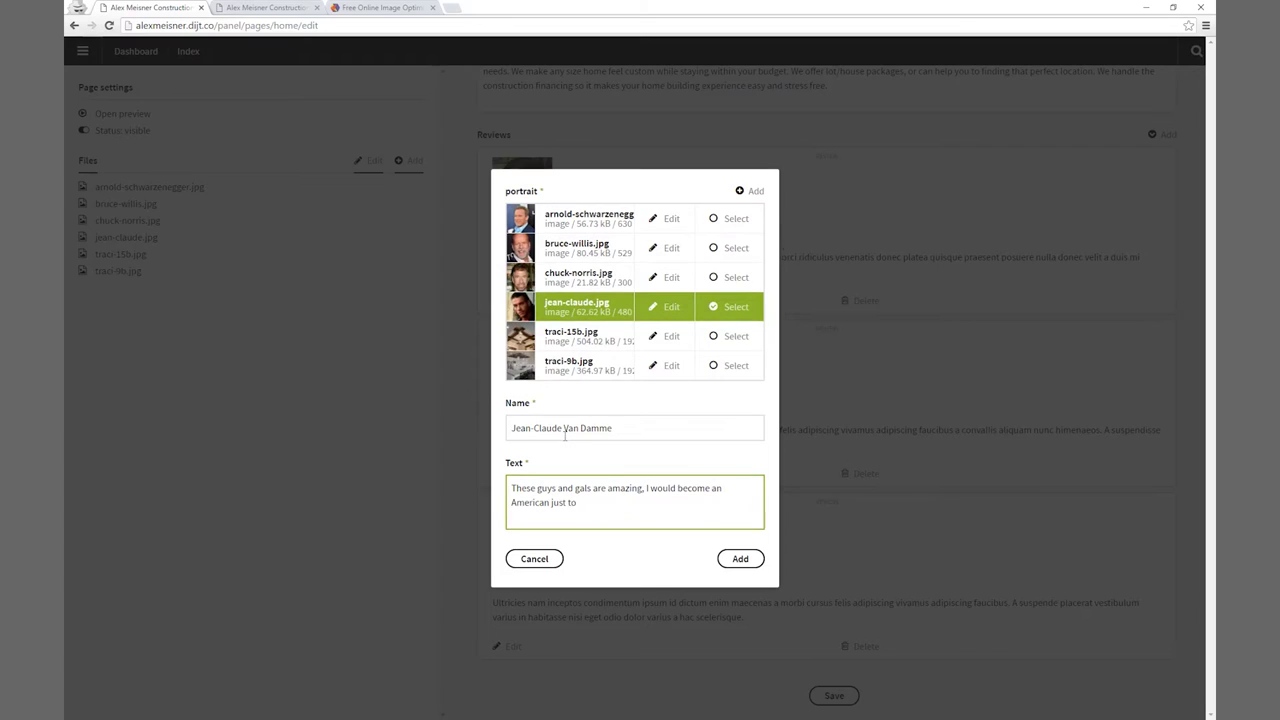
text(live in their house forever.)
click(740, 559)
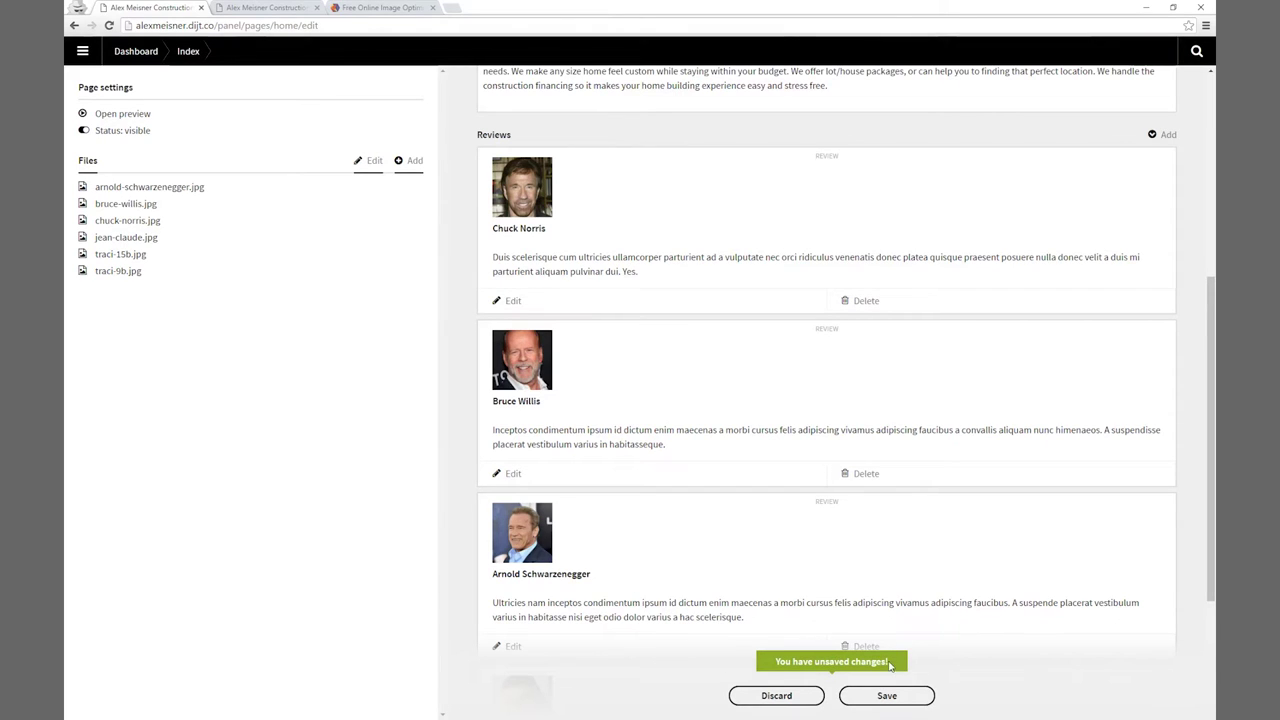
Save the new review, move it to the top of Reviews, and save again.
click(889, 696)
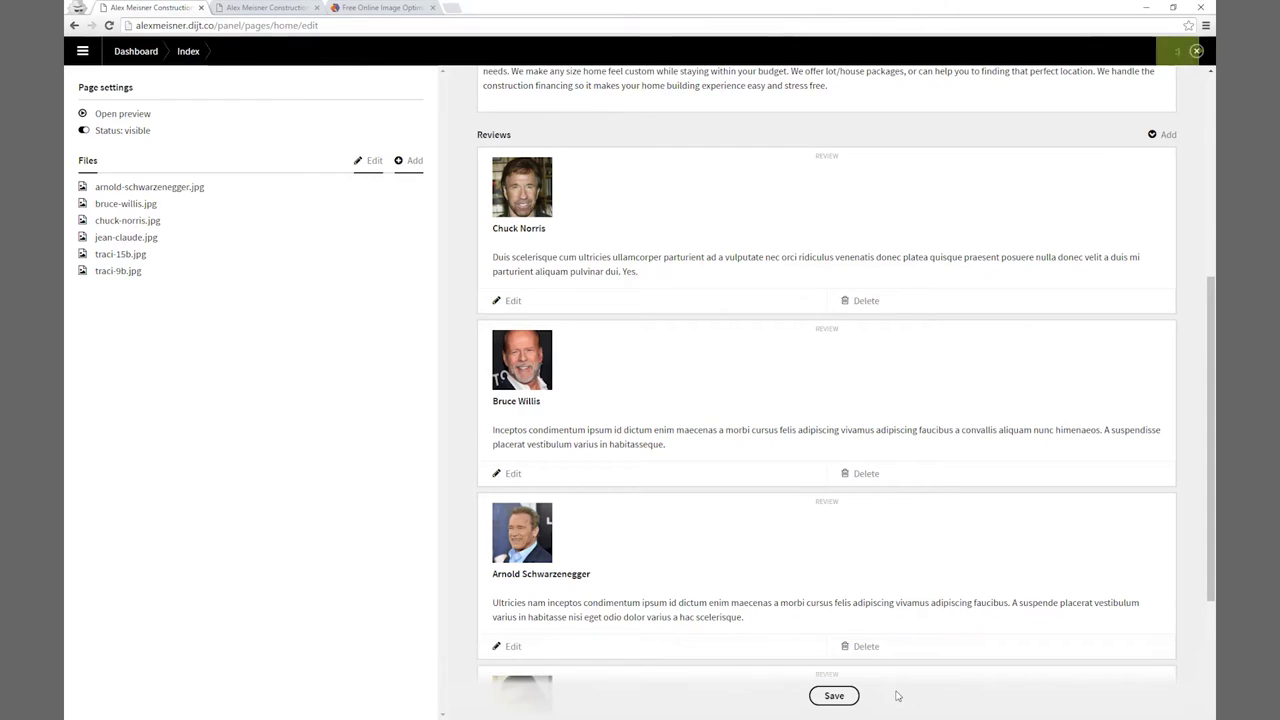
scroll(471, 371, down, 3)
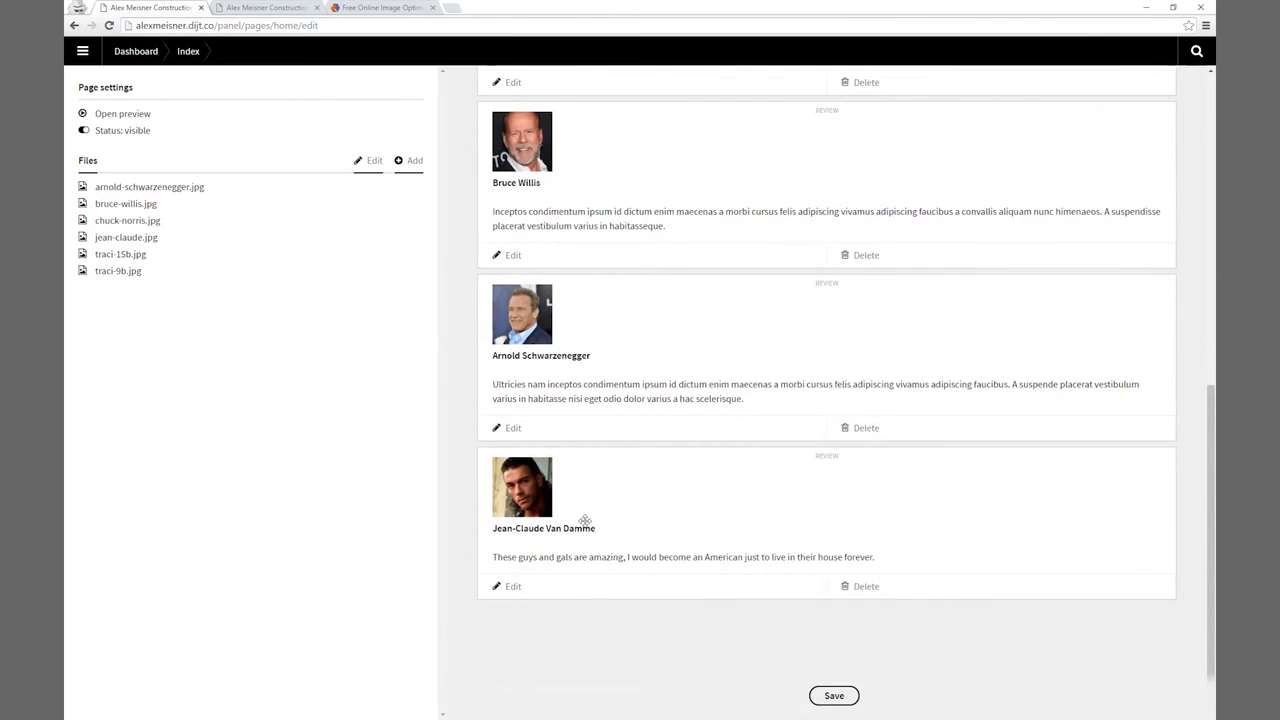
scroll(585, 520, up, 1)
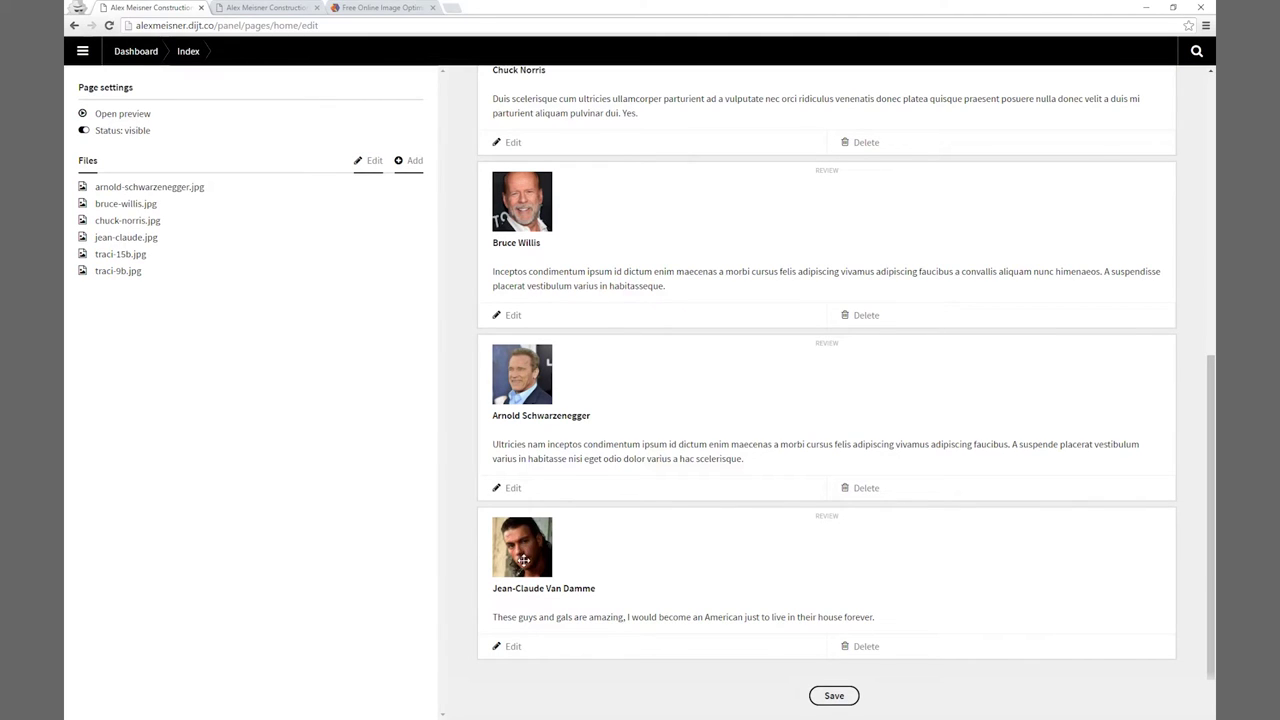
drag(524, 558, 620, 359)
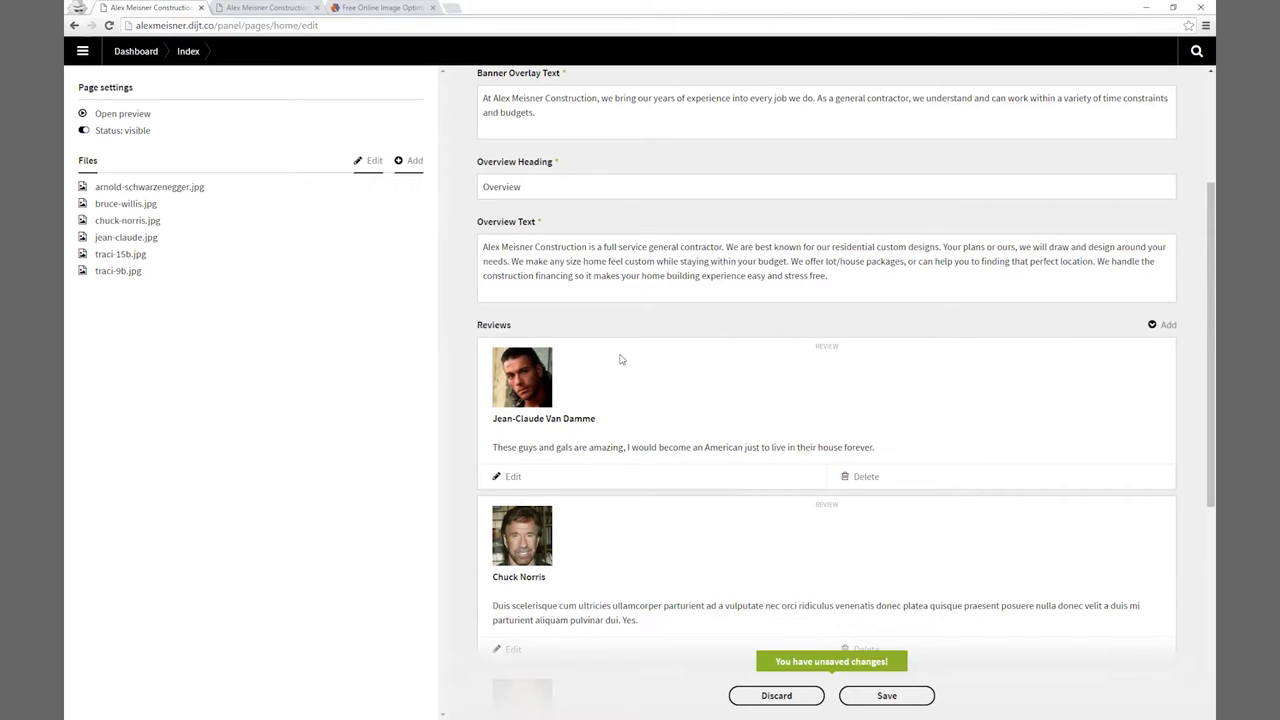
click(885, 697)
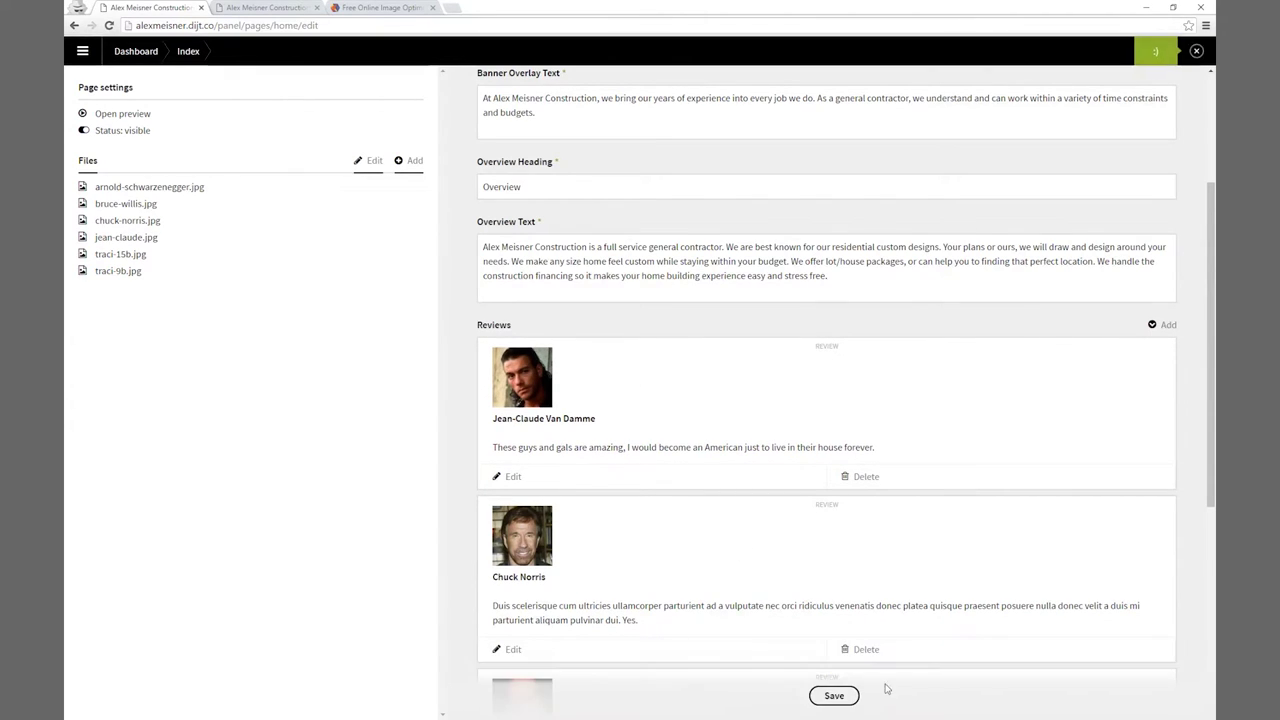
Reload the live homepage to confirm the new testimonial appears among client reviews.
click(258, 8)
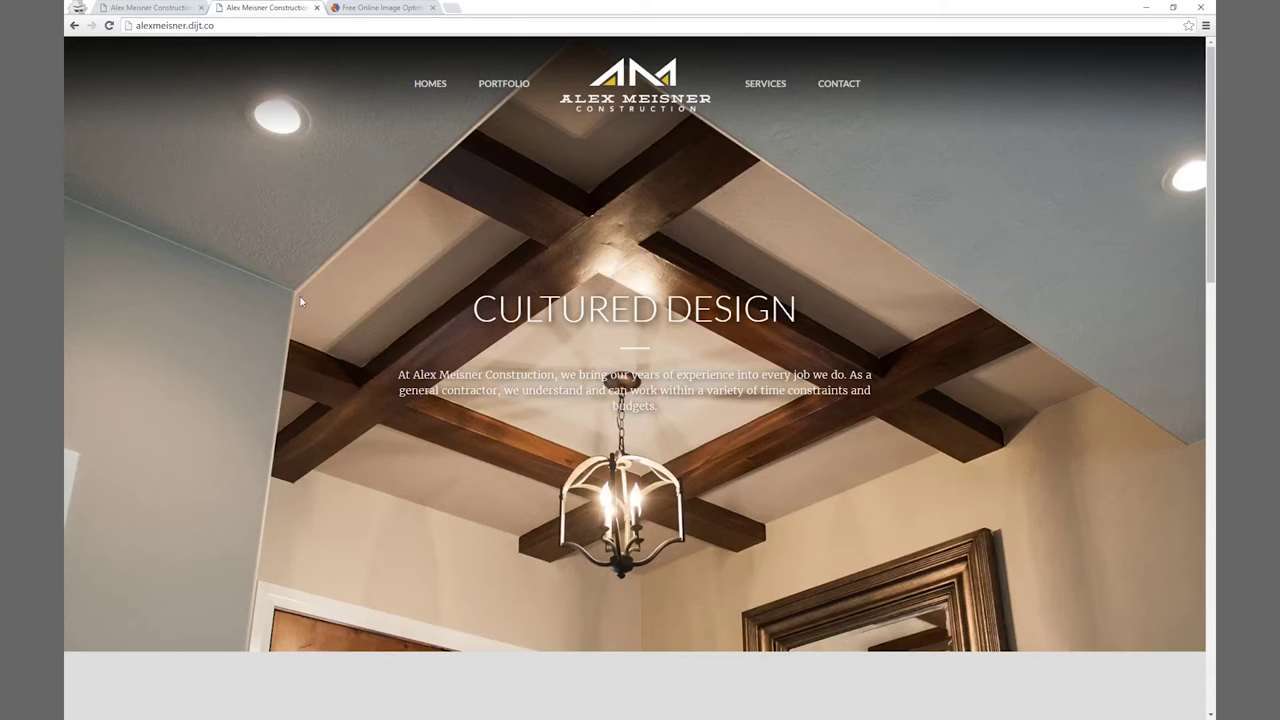
scroll(300, 302, down, 3)
scroll(299, 298, up, 3)
click(109, 25)
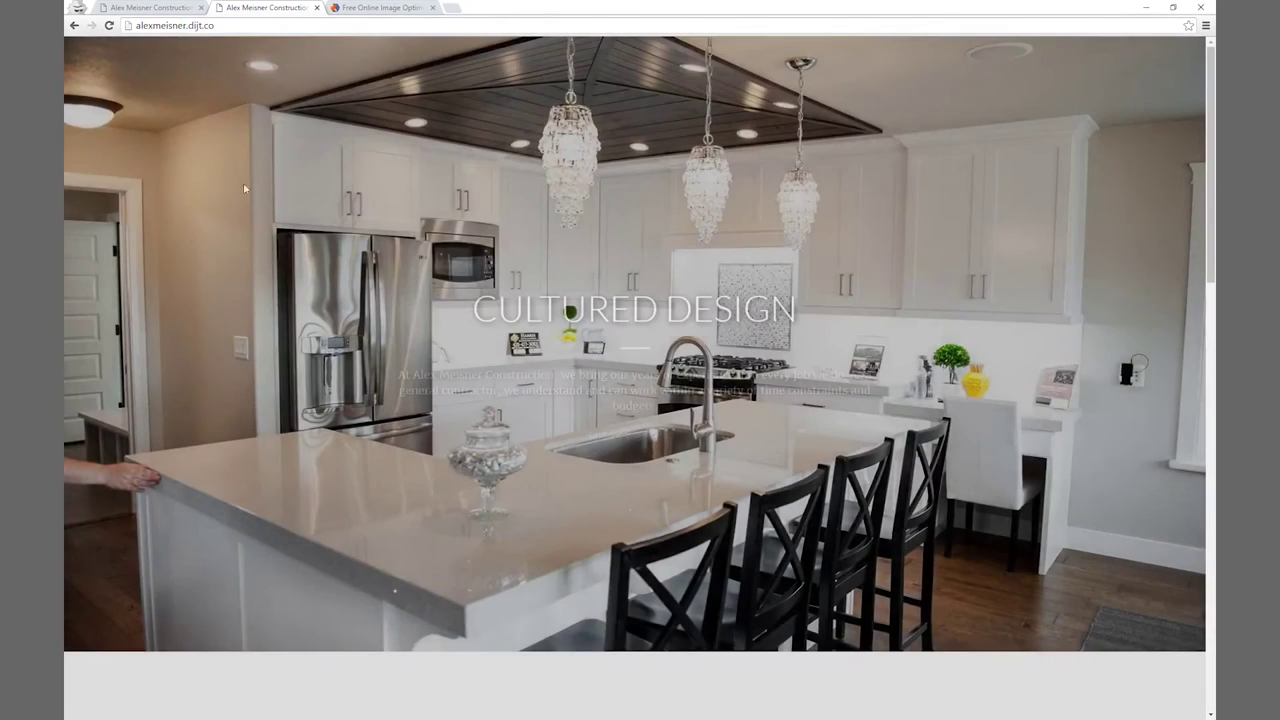
scroll(300, 395, down, 2)
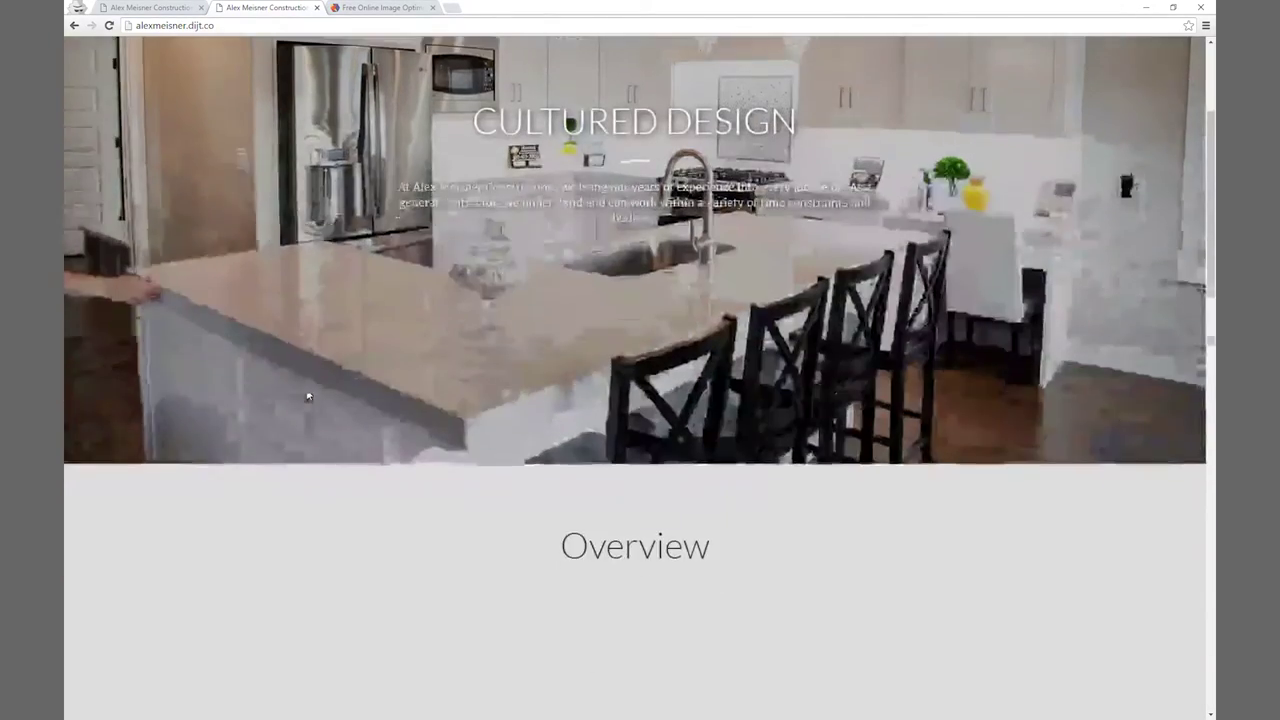
scroll(308, 397, down, 5)
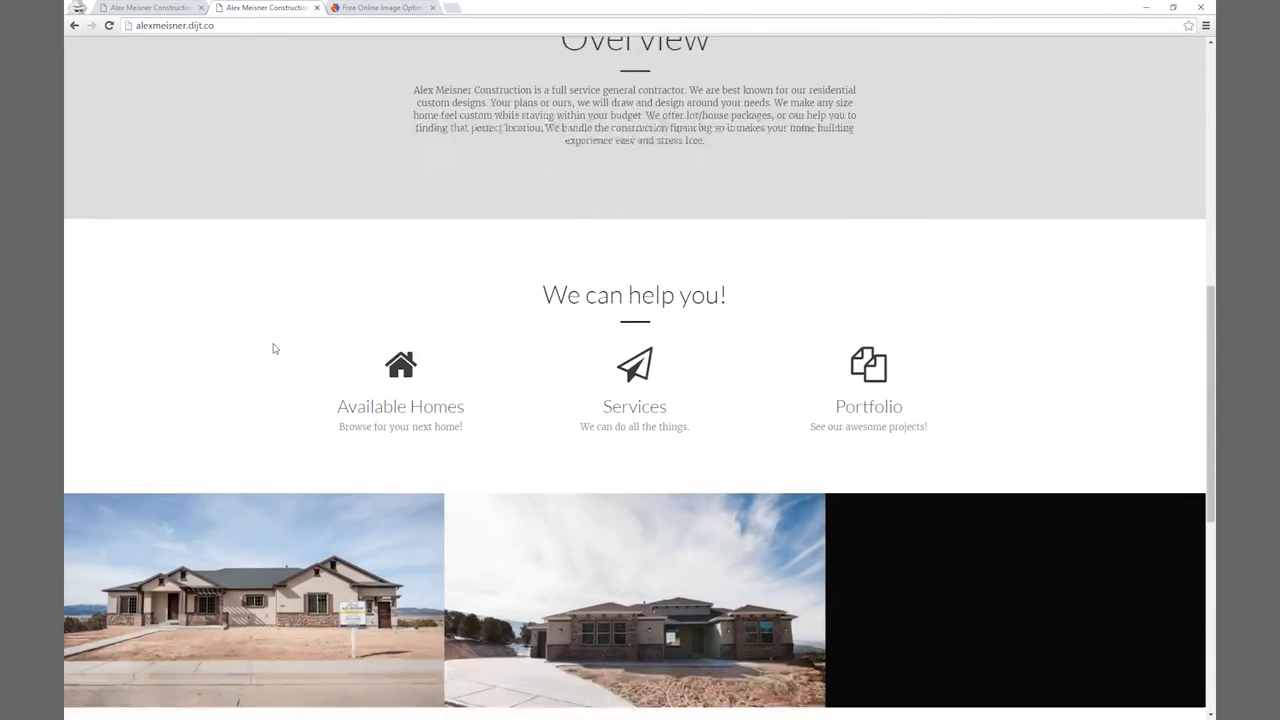
scroll(273, 348, down, 5)
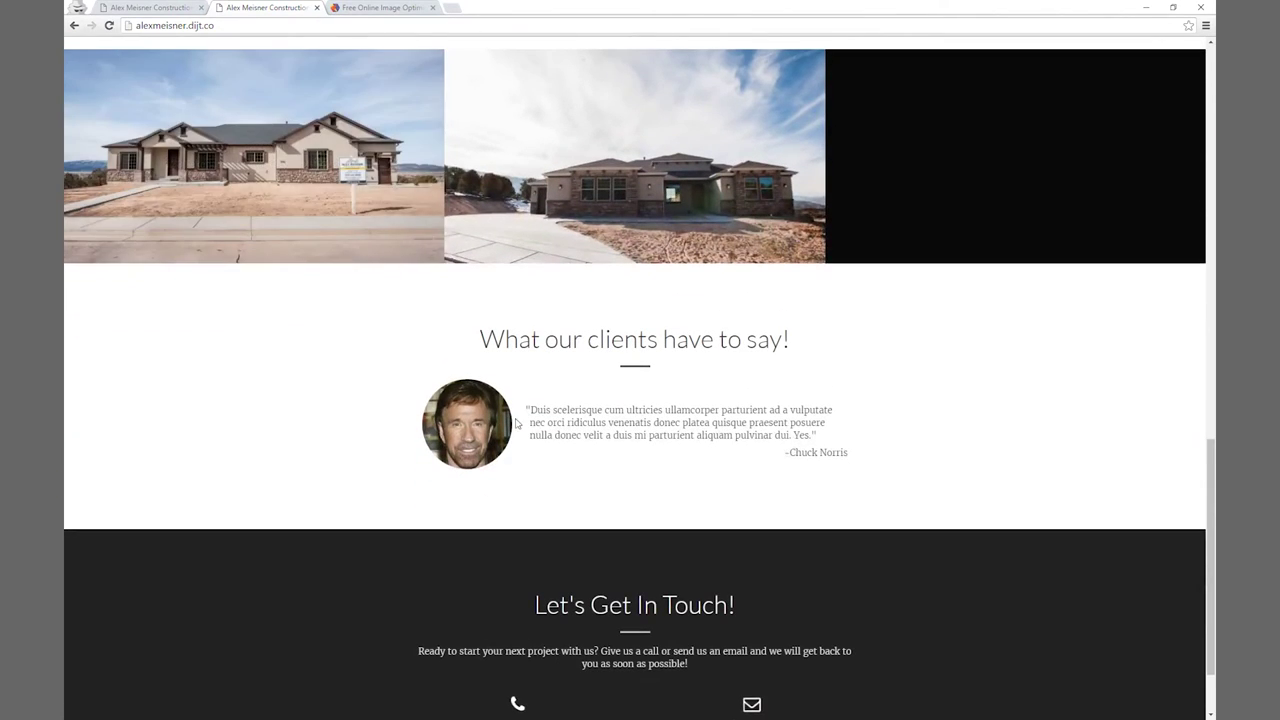
click(109, 26)
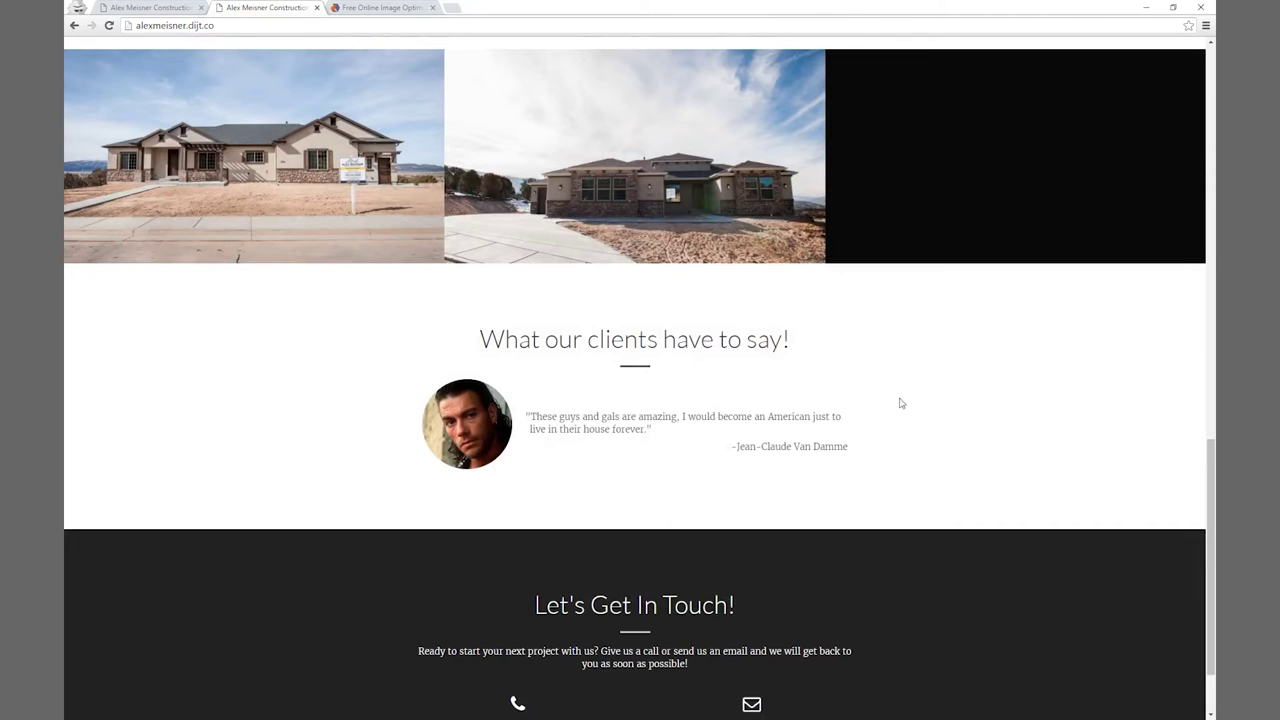
click(150, 9)
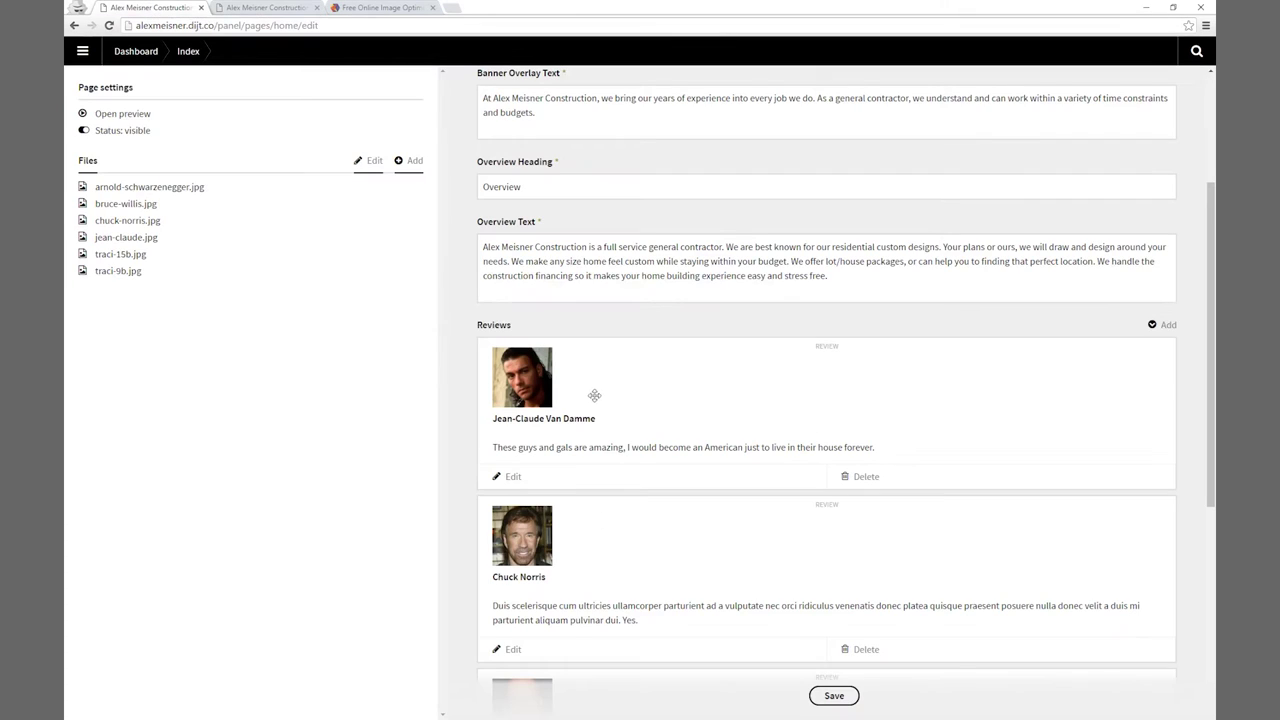
Open the Homes page from the dashboard and keep its banner as traci-15.jpg.
scroll(640, 500, down, 4)
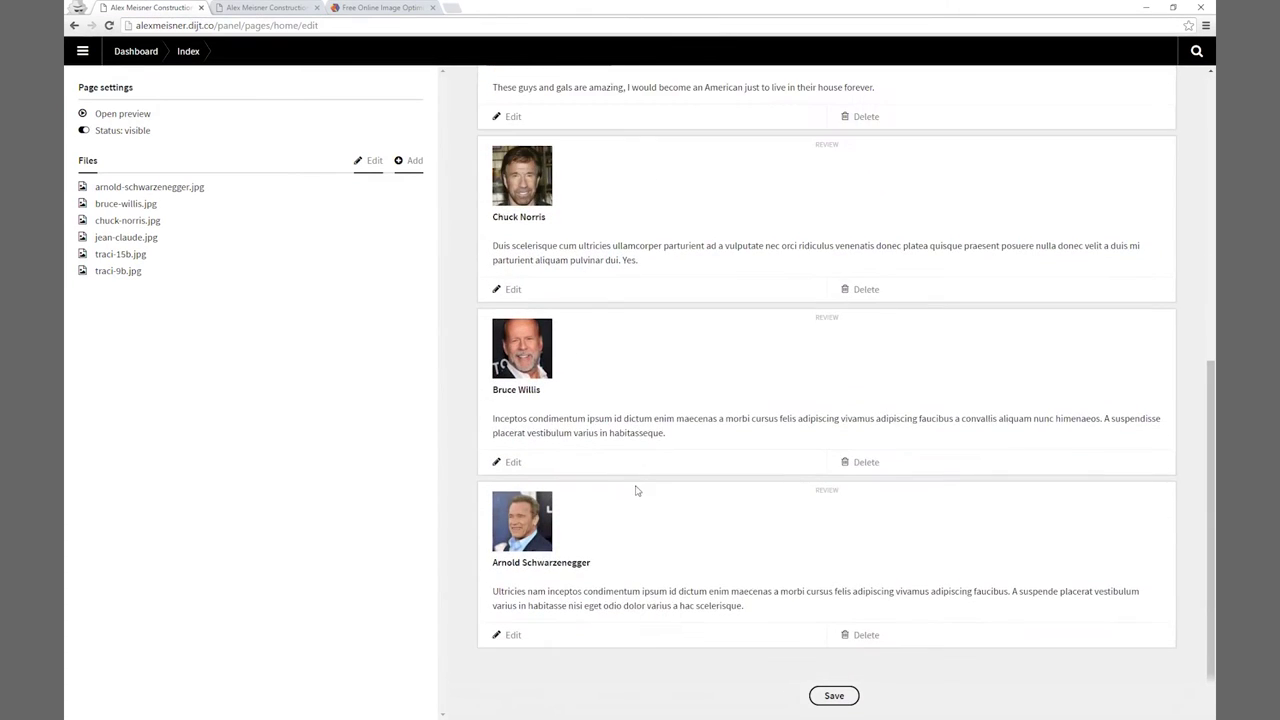
scroll(634, 486, up, 5)
scroll(636, 490, up, 1)
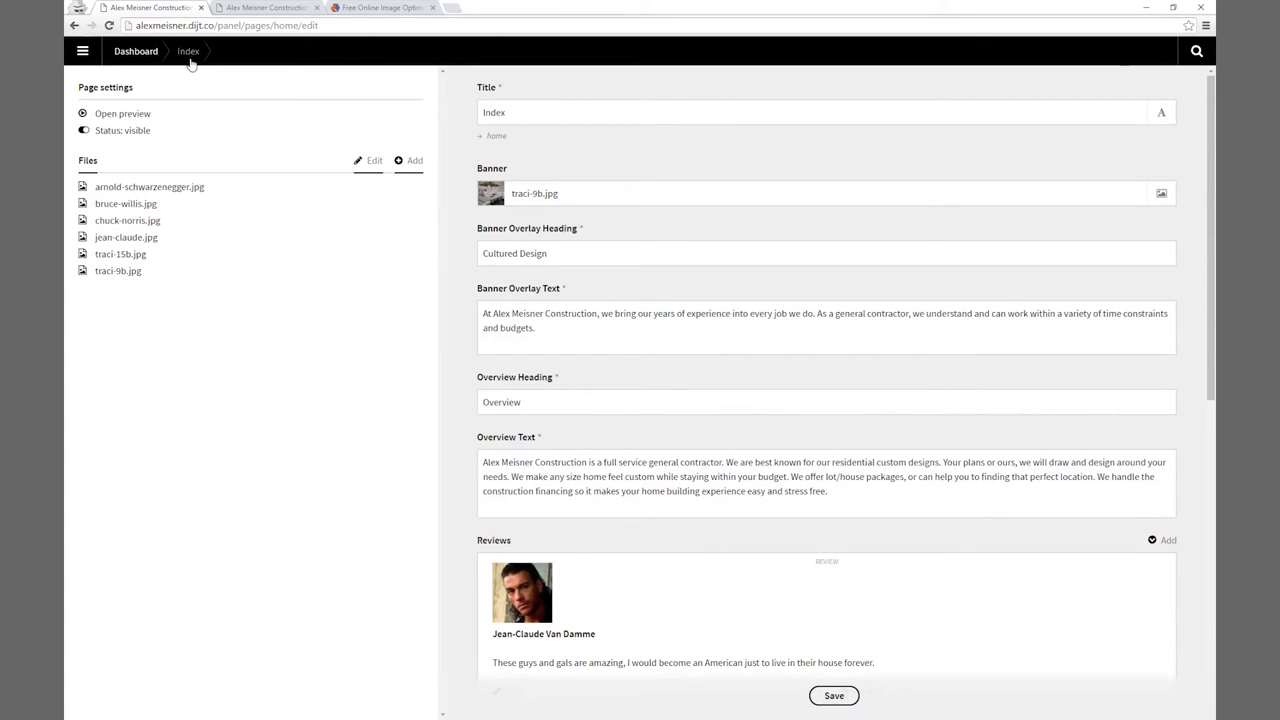
click(131, 53)
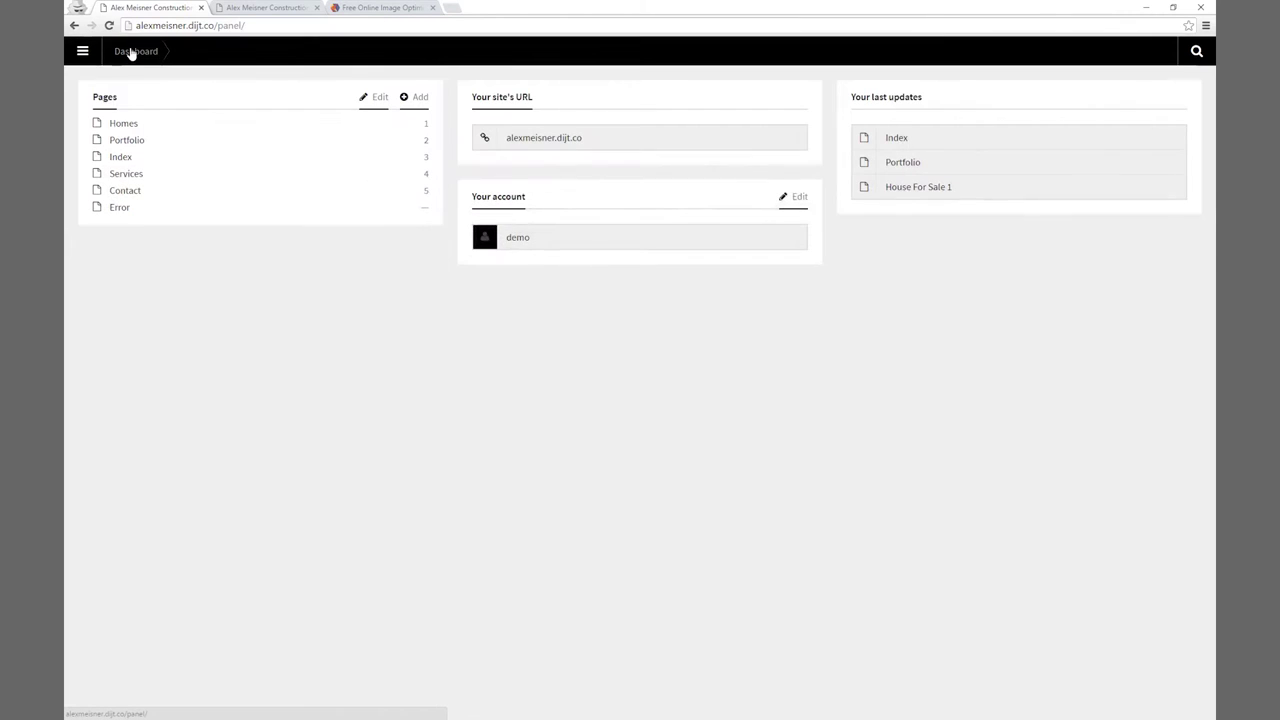
click(123, 123)
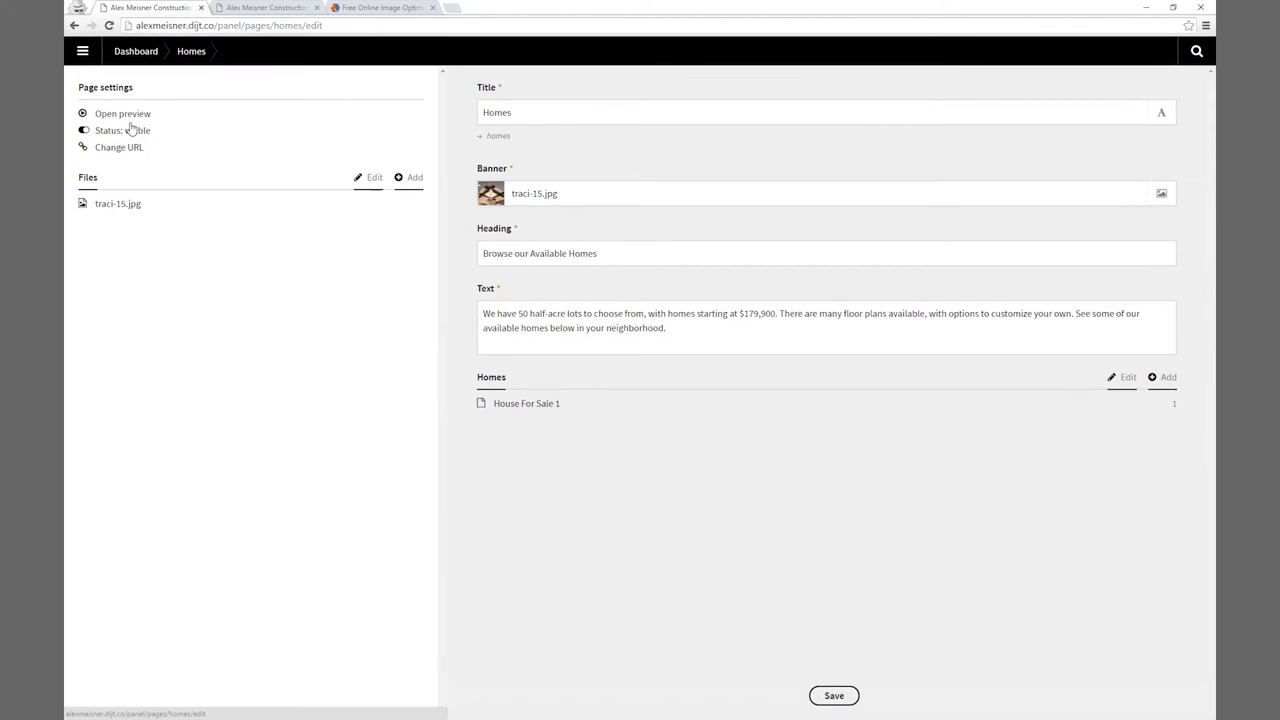
click(538, 194)
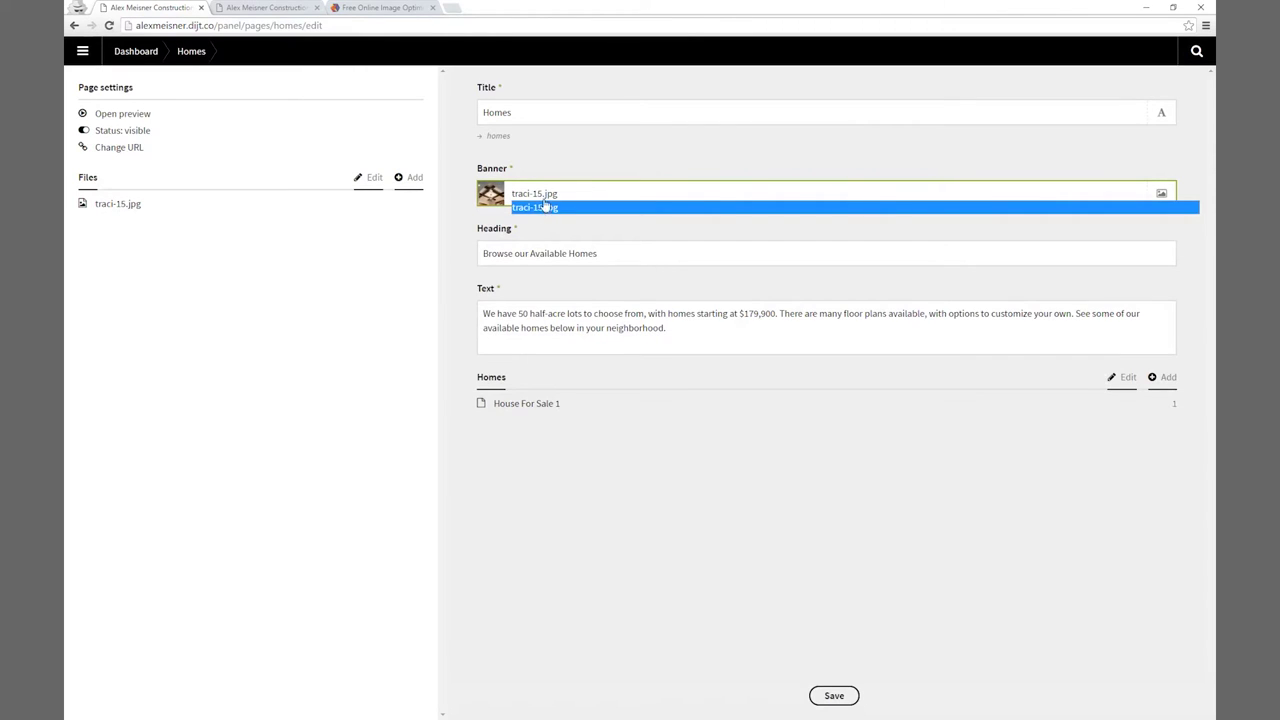
click(544, 209)
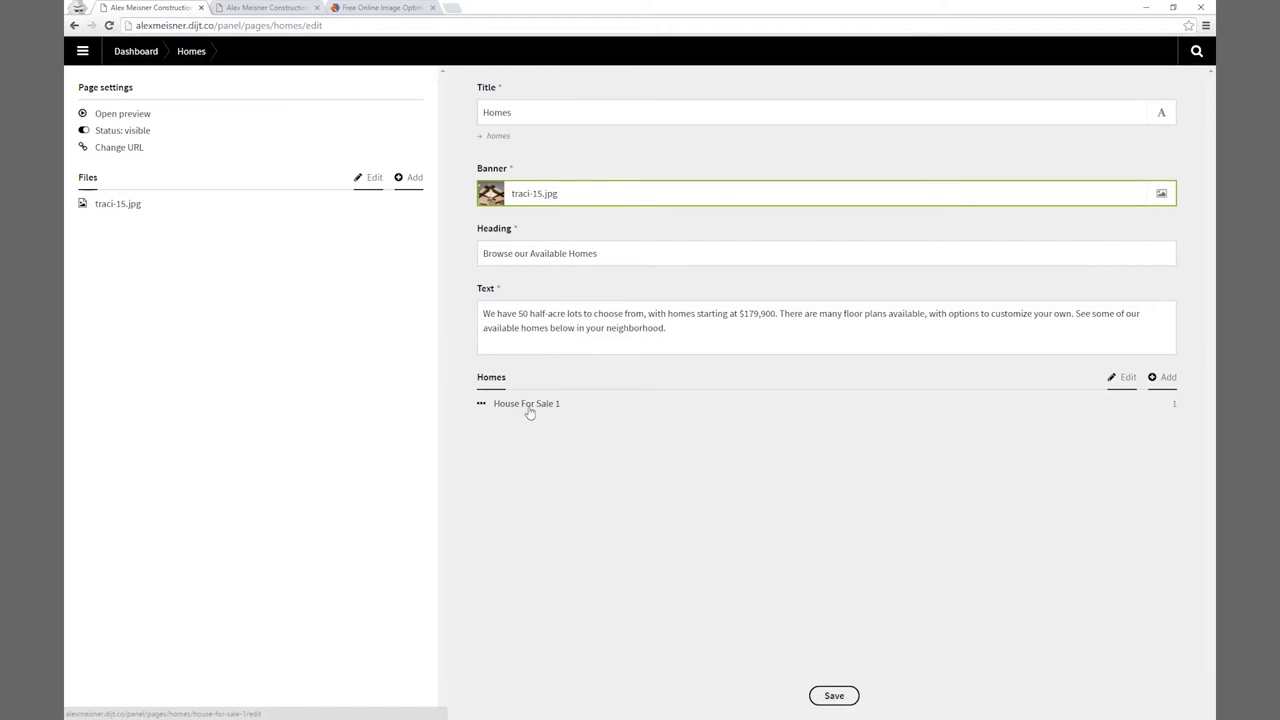
Compare with the live /homes page on the public site.
click(257, 17)
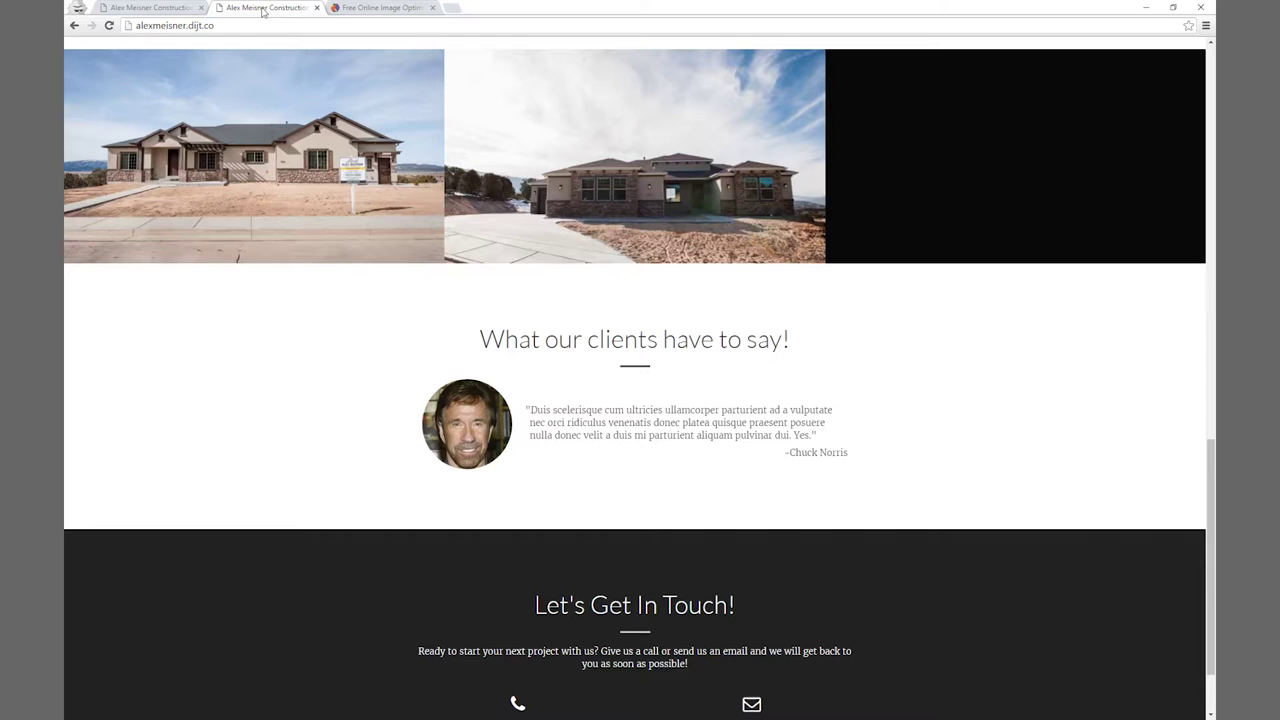
scroll(228, 290, up, 10)
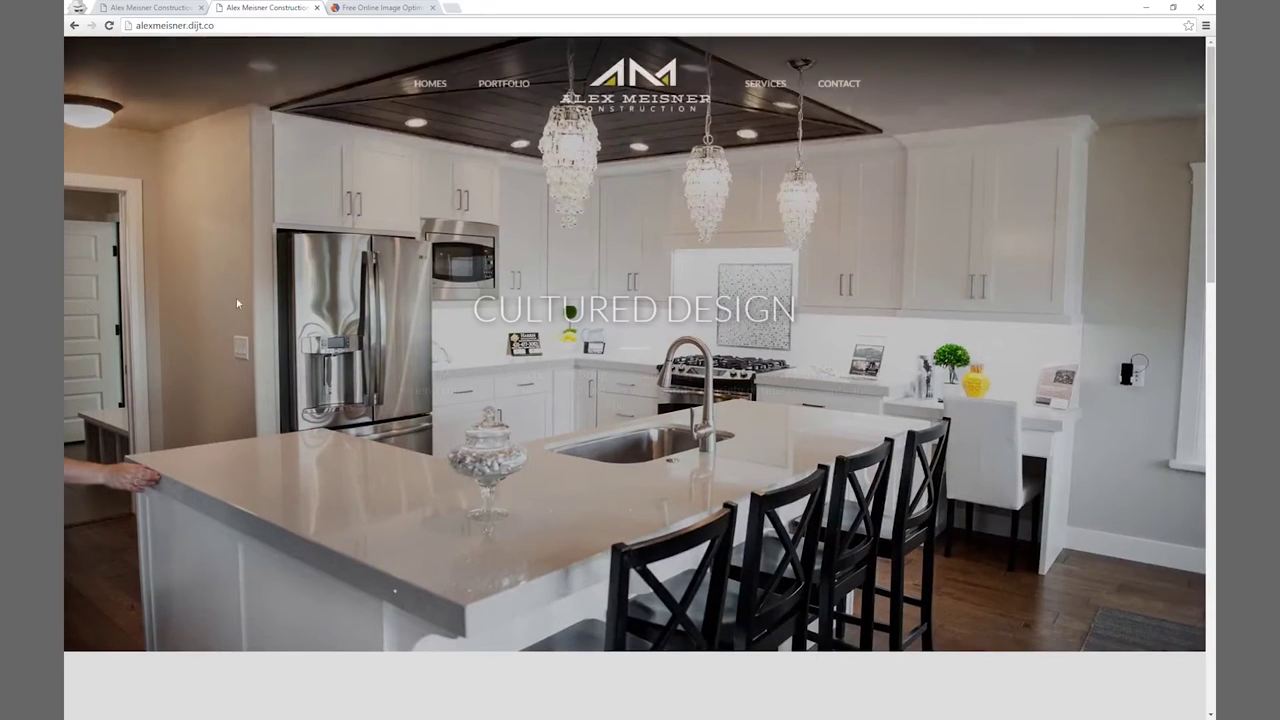
click(432, 92)
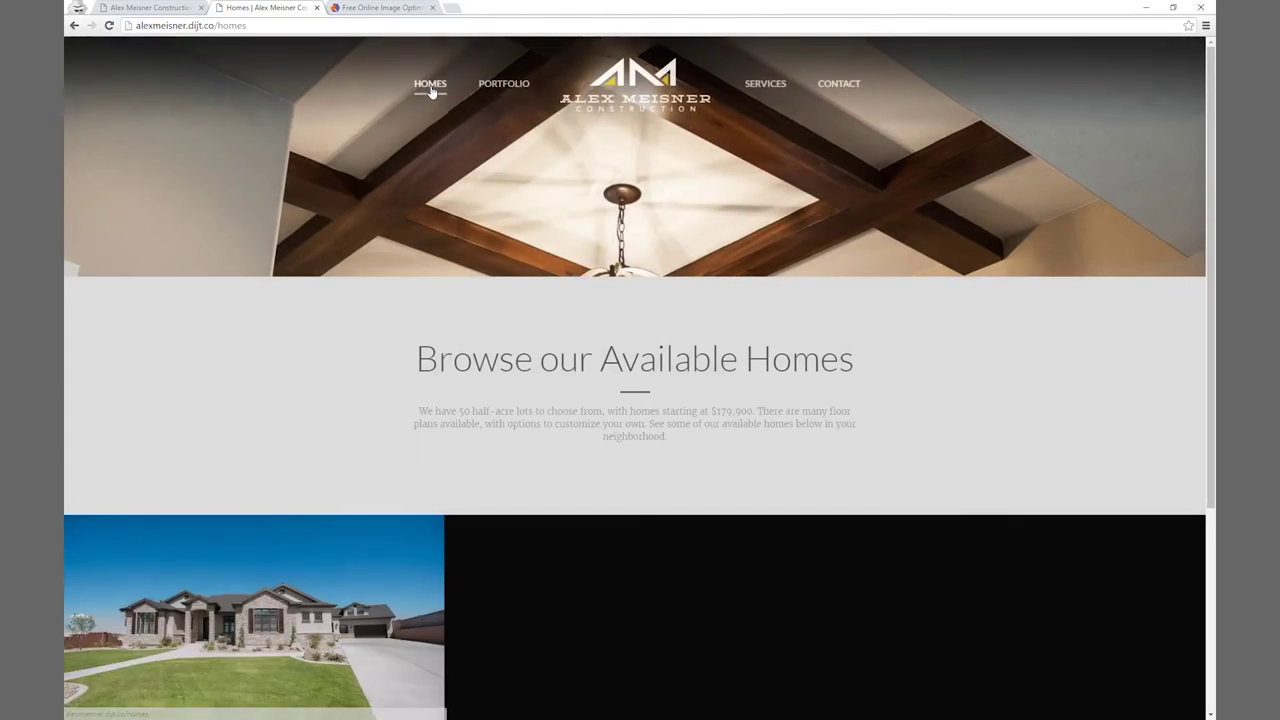
scroll(345, 263, down, 1)
scroll(345, 263, down, 2)
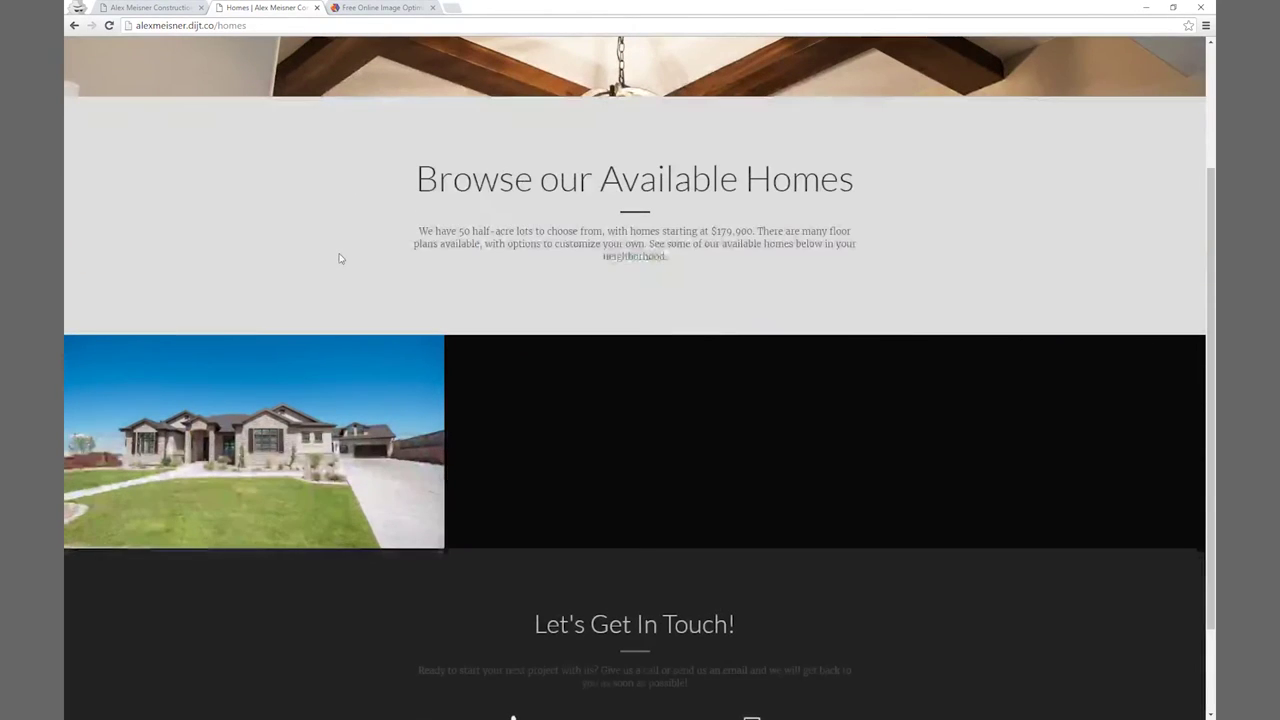
click(128, 7)
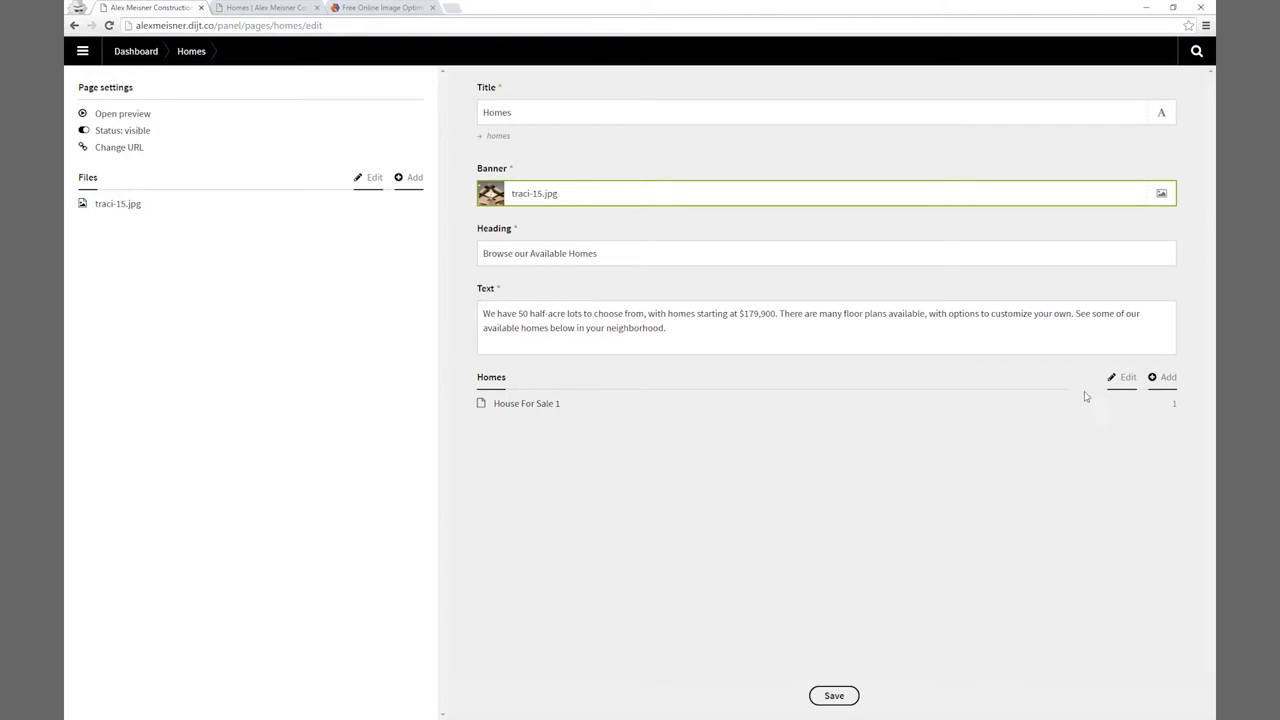
Open House For Sale 1 and inspect its Description with the Title of Section heading, list and Facebook link.
click(507, 408)
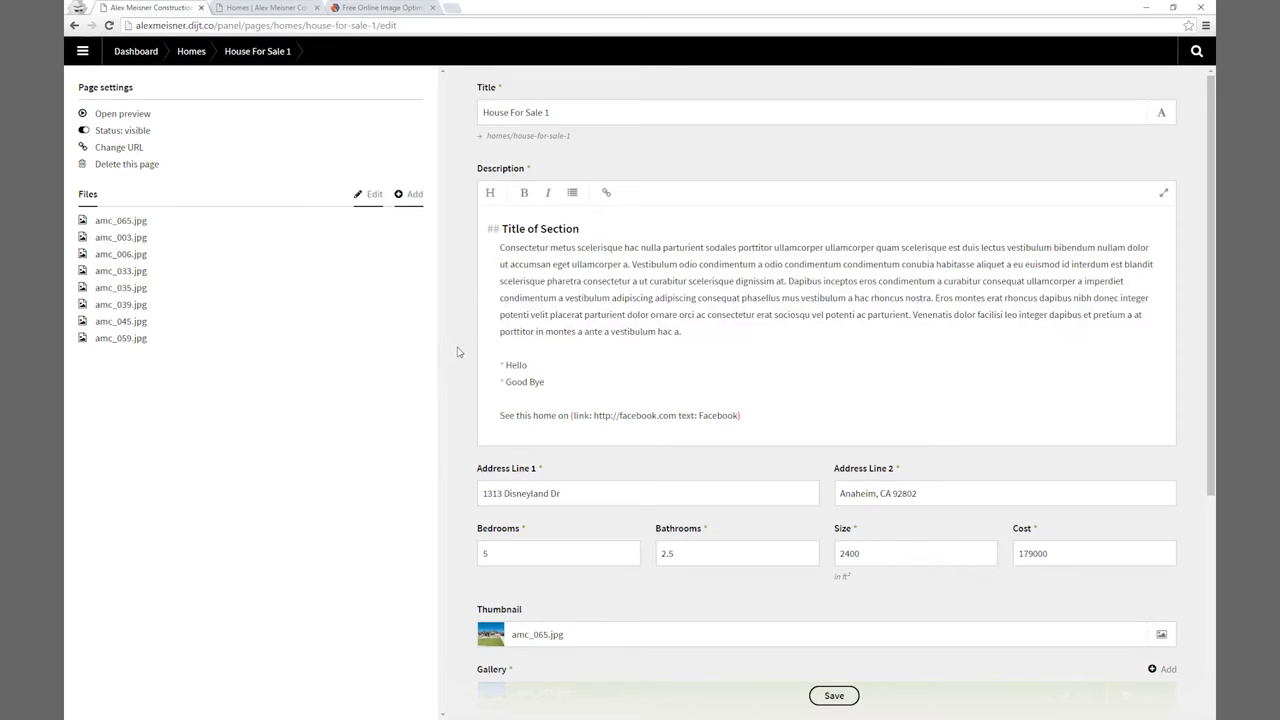
scroll(452, 351, down, 3)
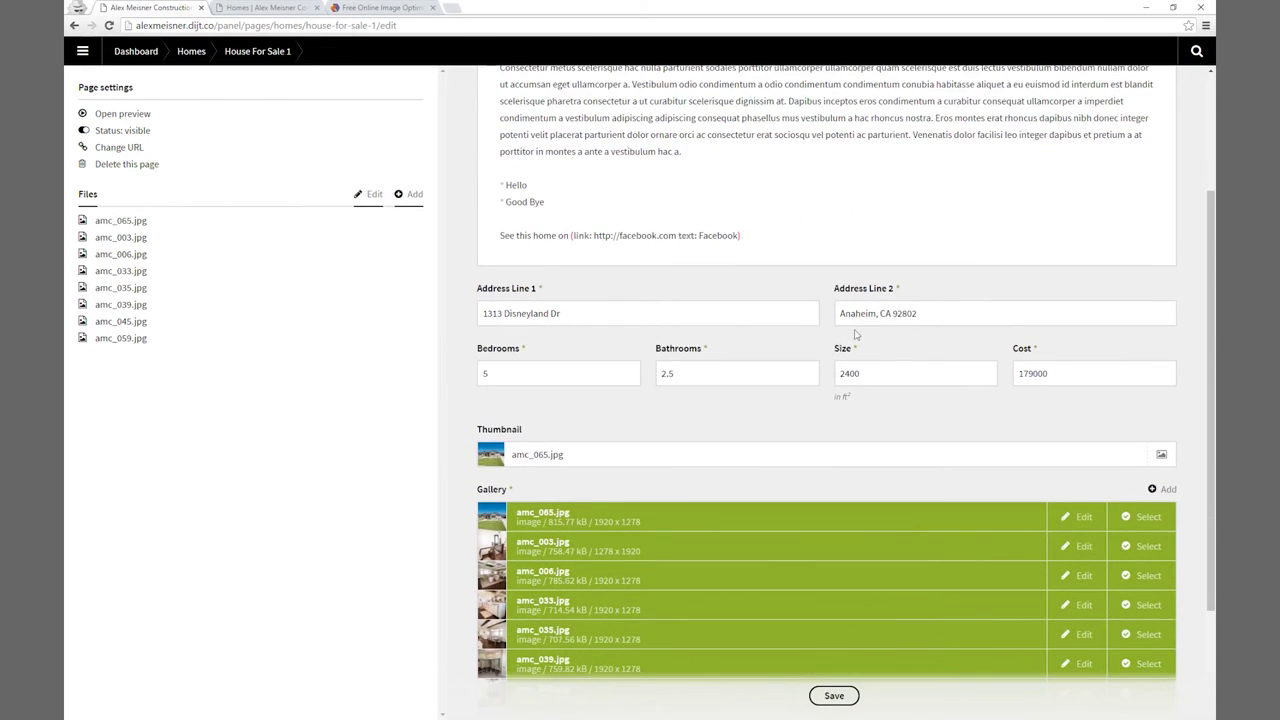
scroll(485, 352, down, 2)
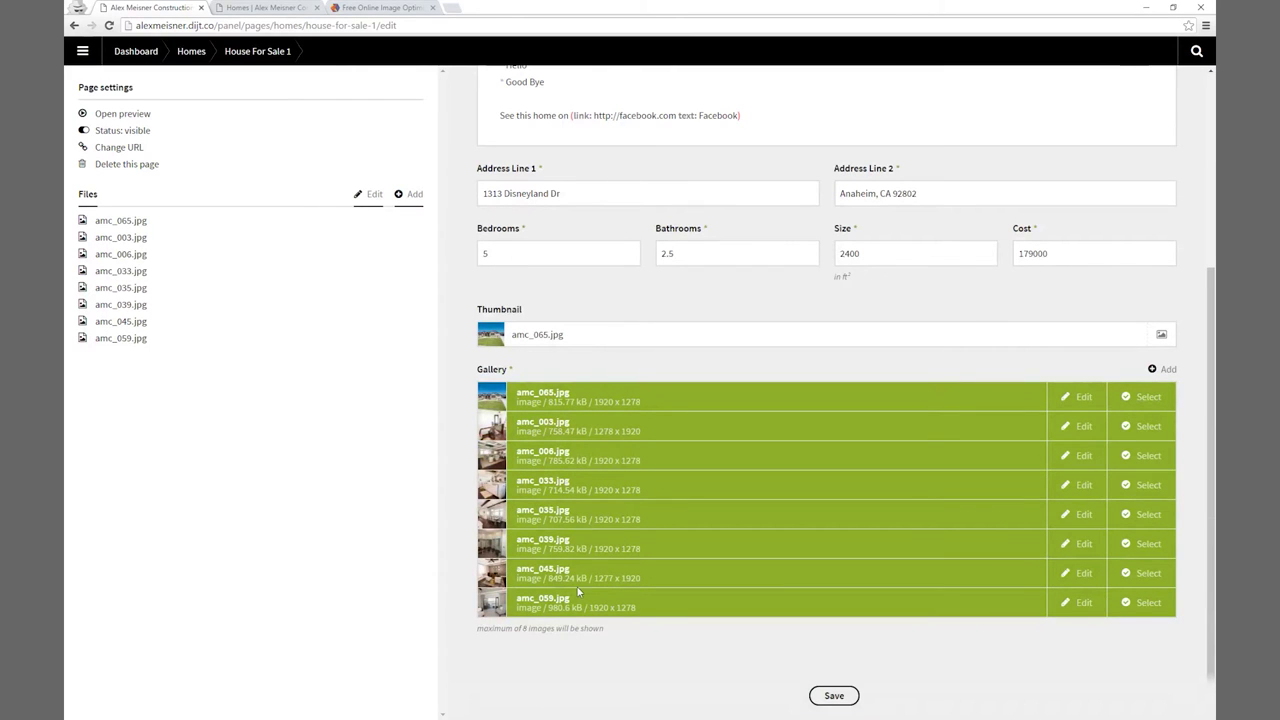
scroll(473, 408, up, 5)
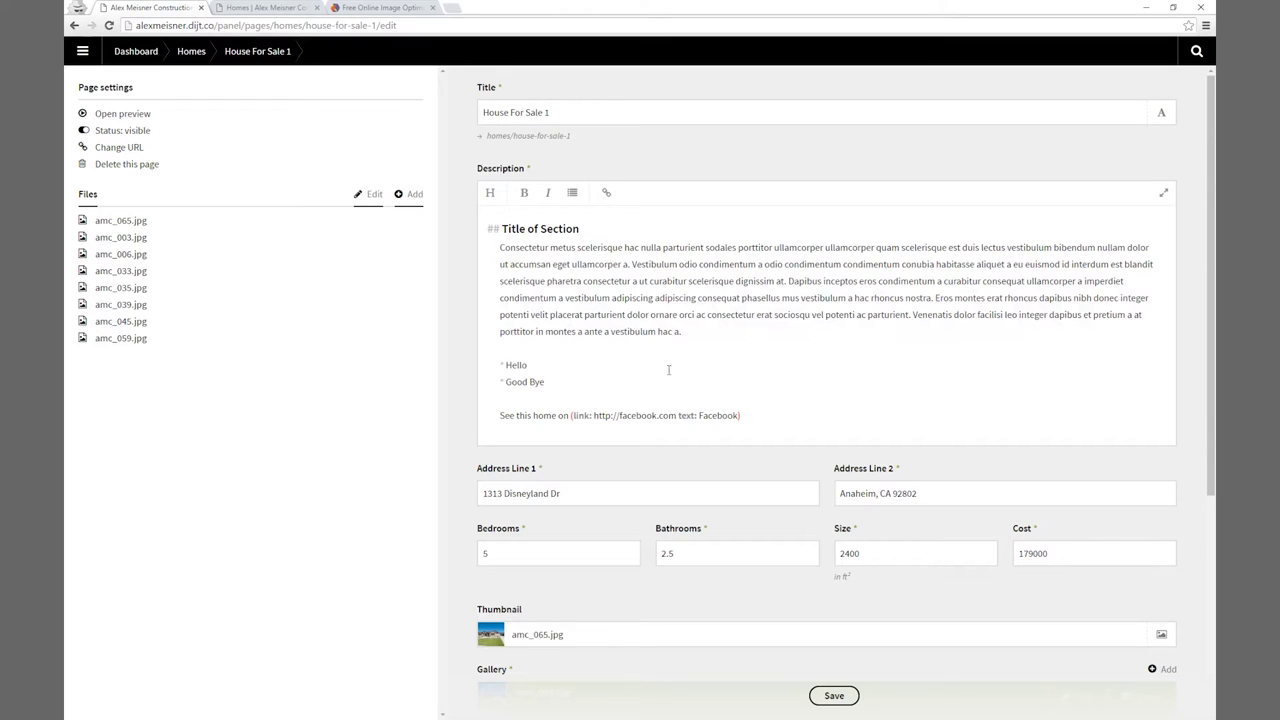
Add a 'Some Title' heading after the description's first paragraph and save.
click(697, 333)
key(Return)
key(Return)
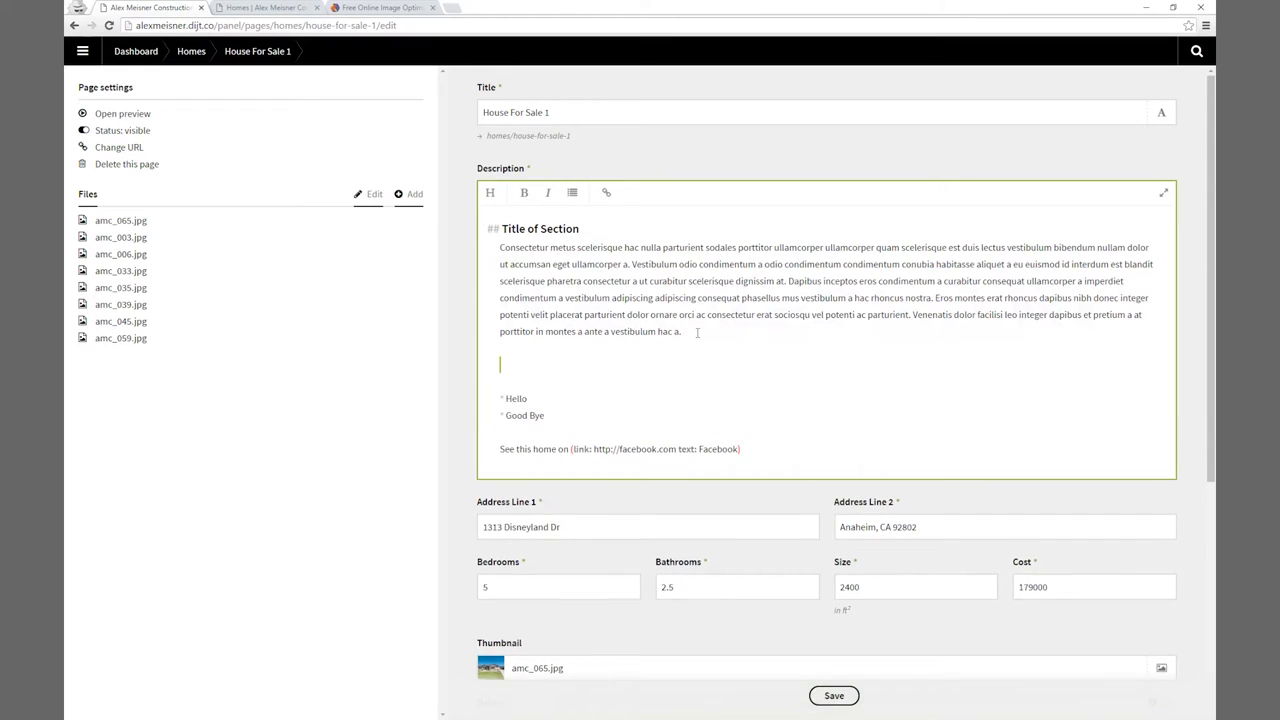
text(Some Title)
drag(500, 365, 544, 365)
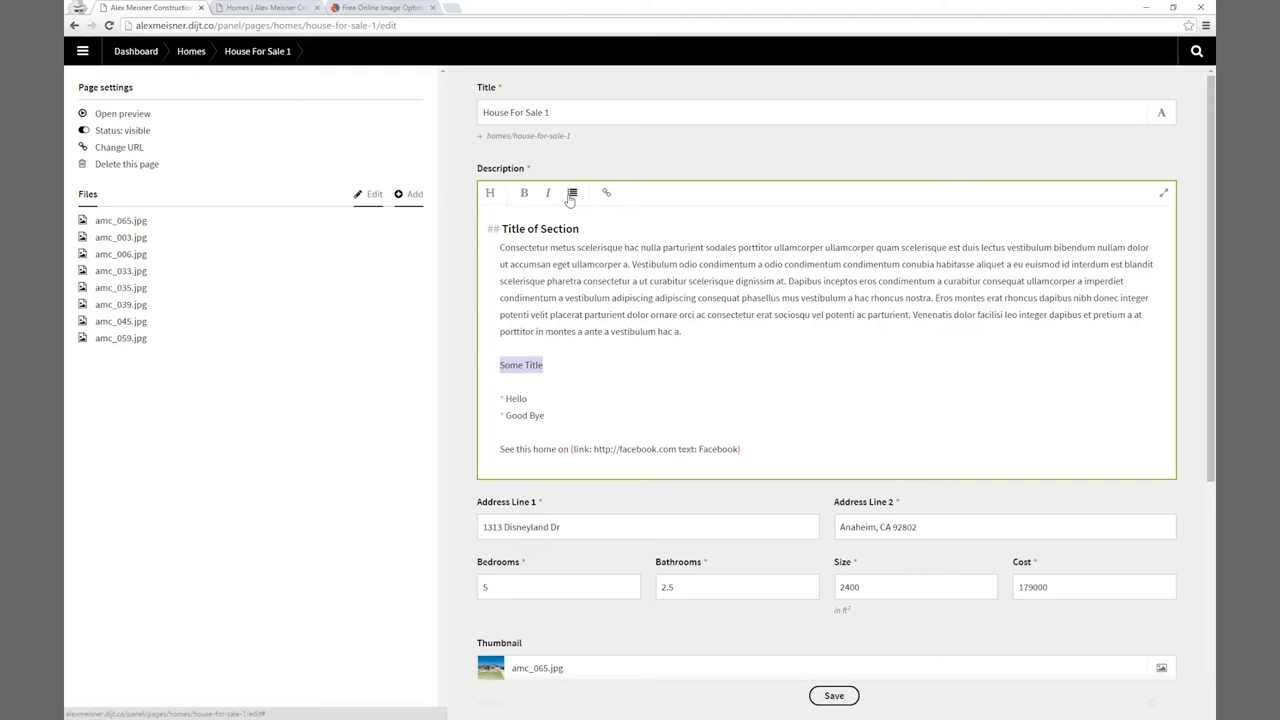
click(490, 196)
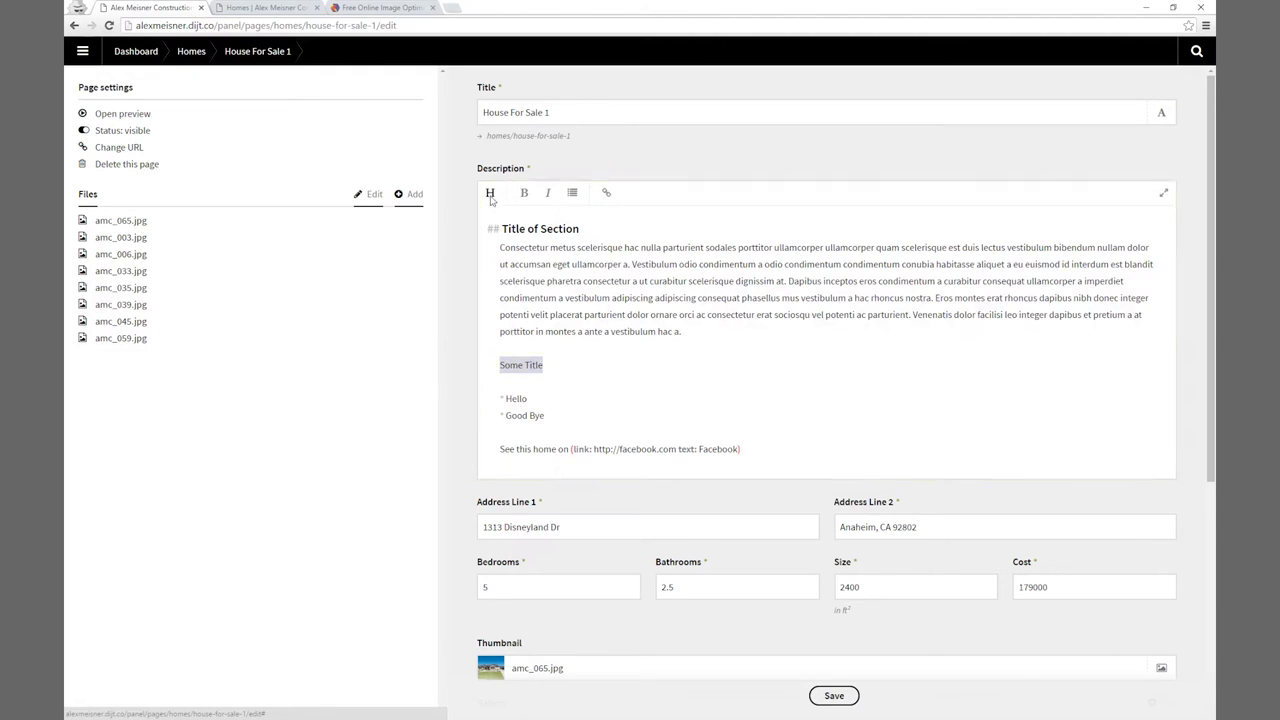
click(578, 367)
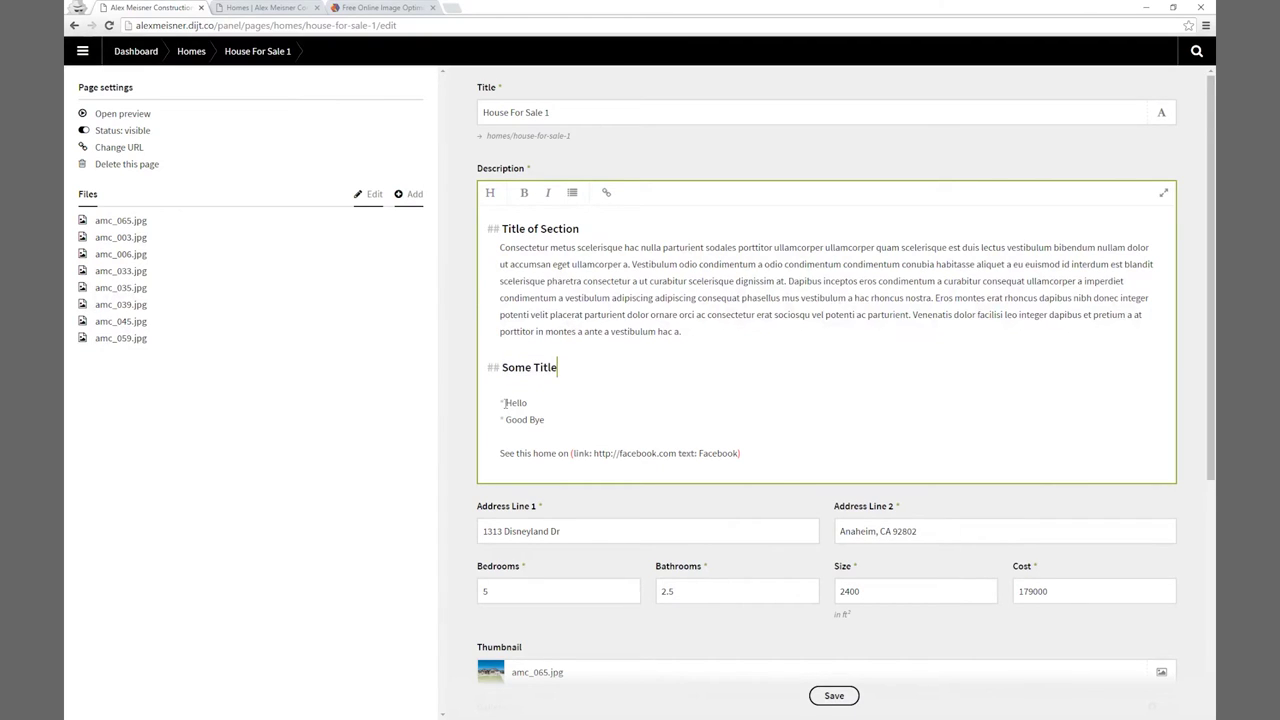
click(830, 697)
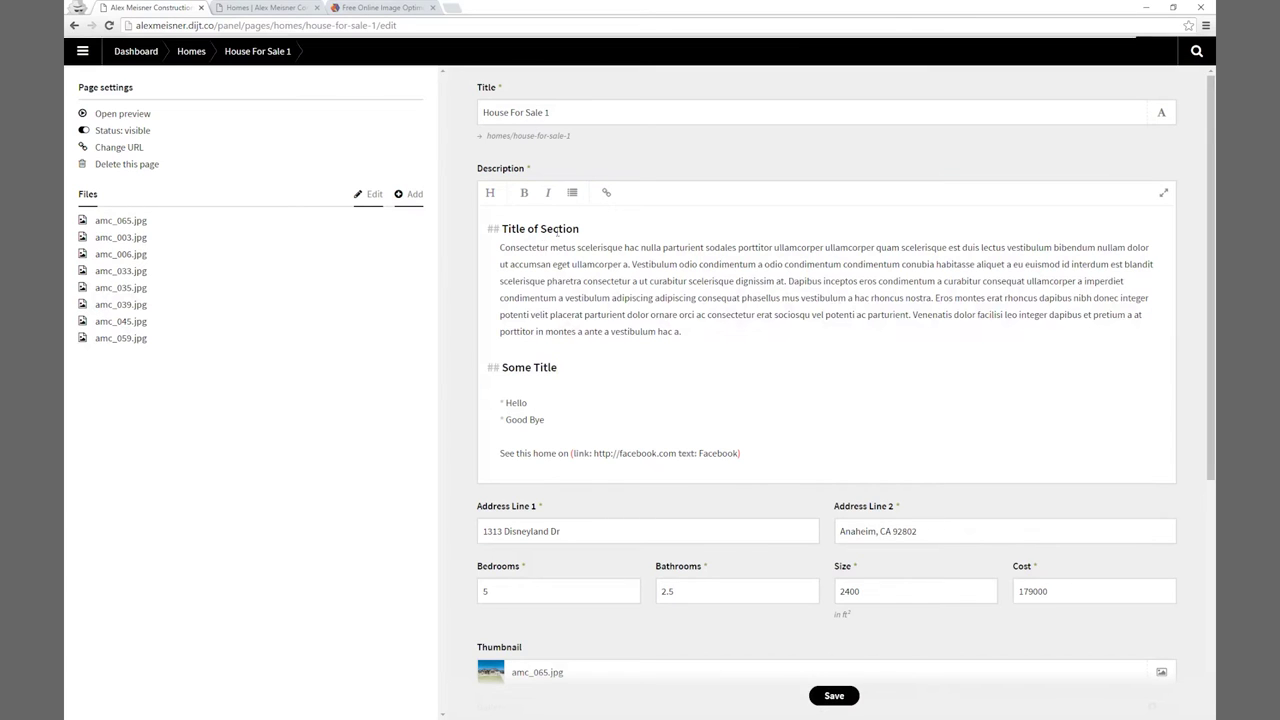
Check the live House For Sale 1 page for the new heading.
click(257, 8)
click(229, 436)
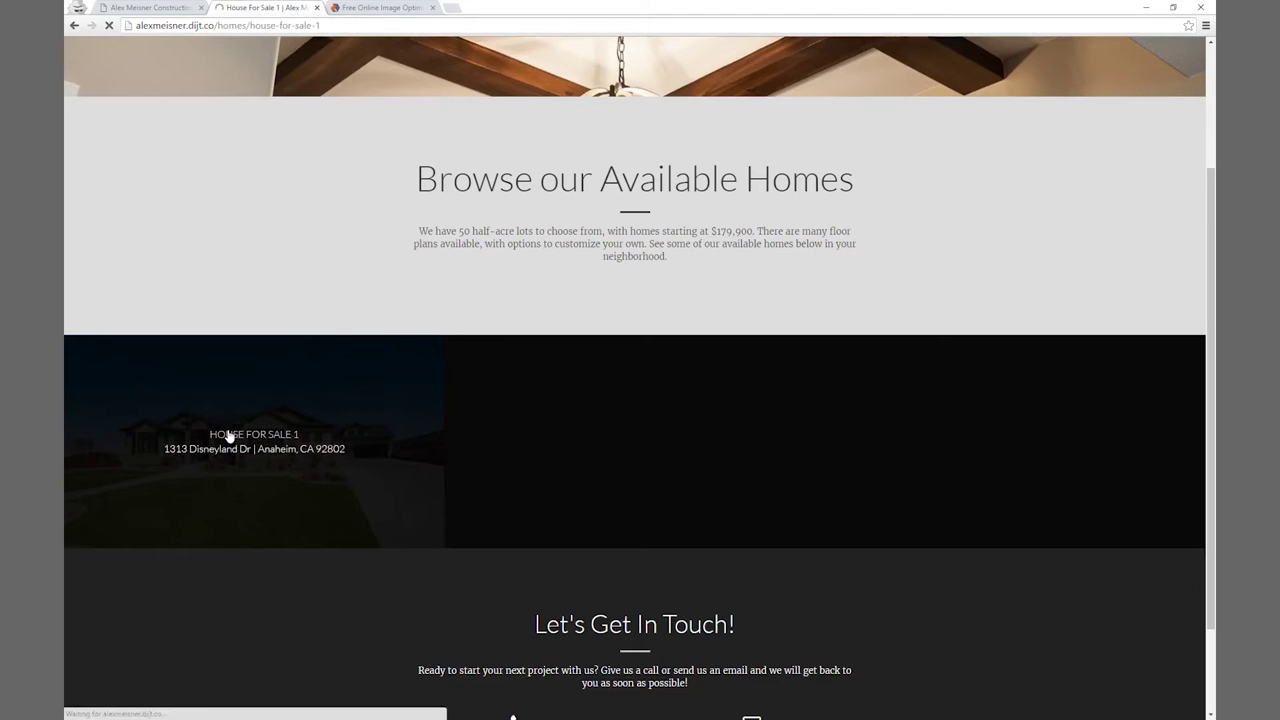
scroll(224, 394, down, 3)
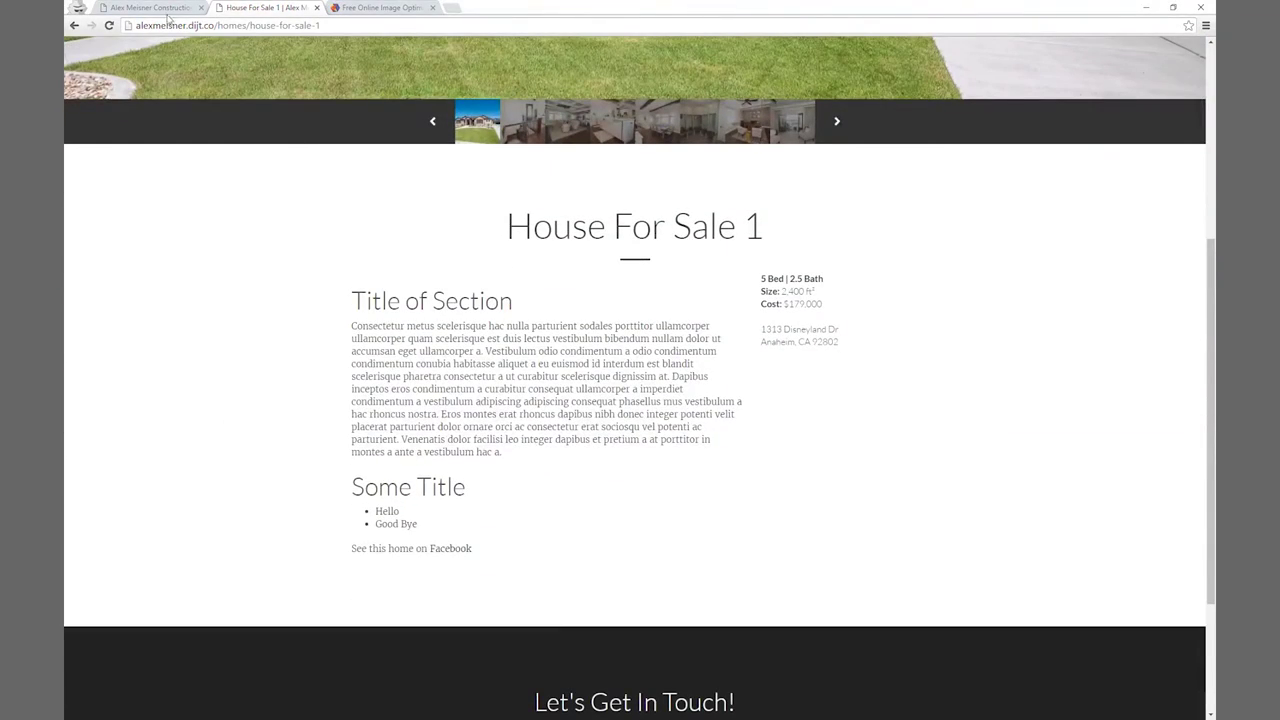
click(160, 8)
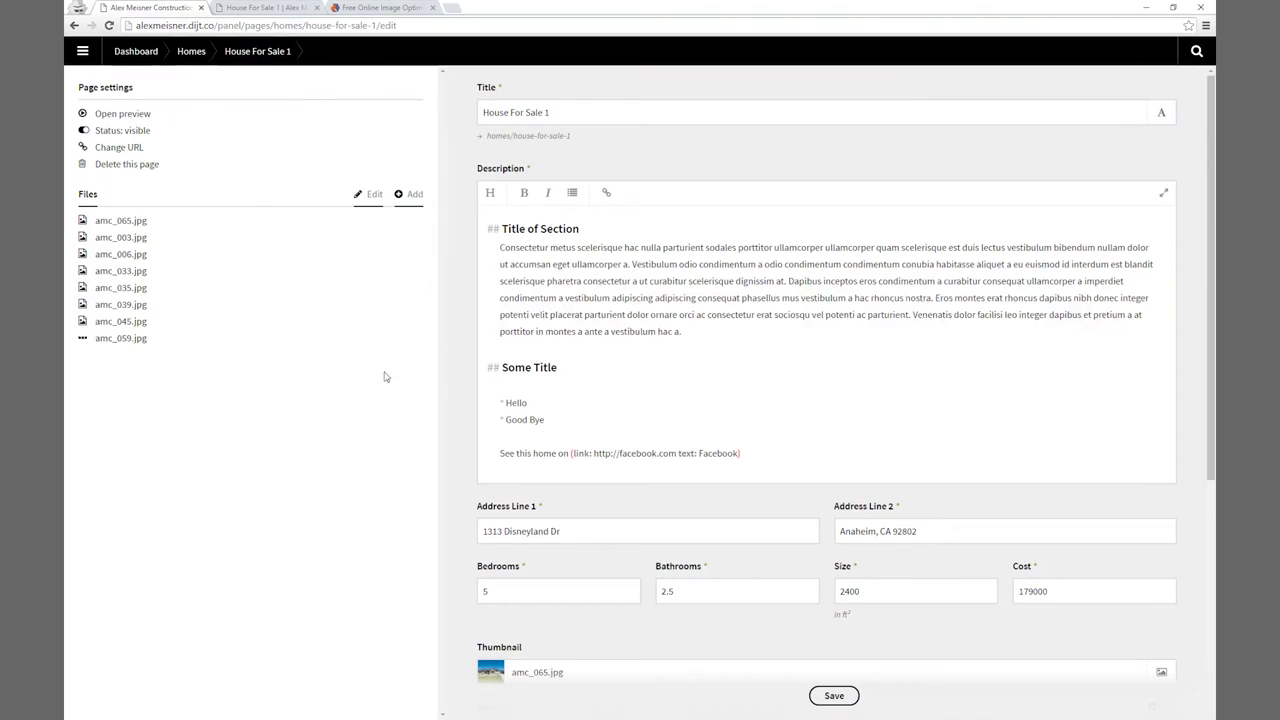
Delete the '## Some Title' line and the '*' list markers before Hello and Good Bye.
click(501, 367)
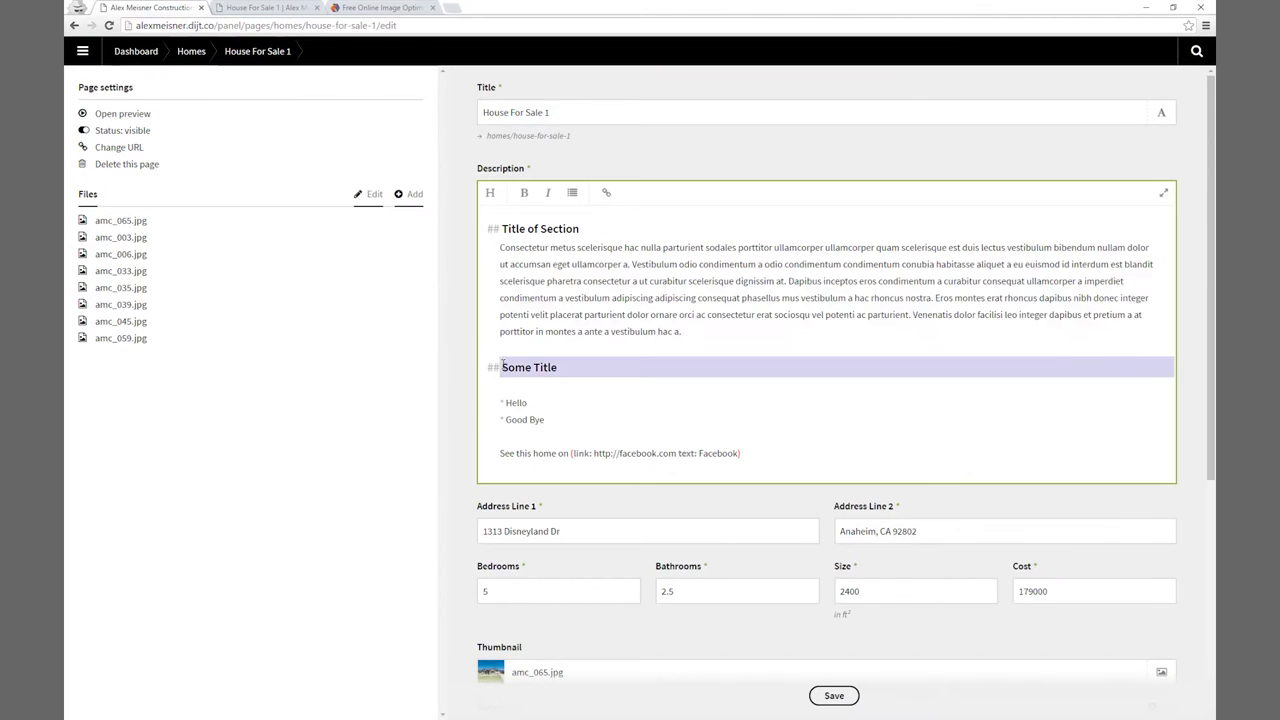
key(ctrl+d)
key(ctrl+d)
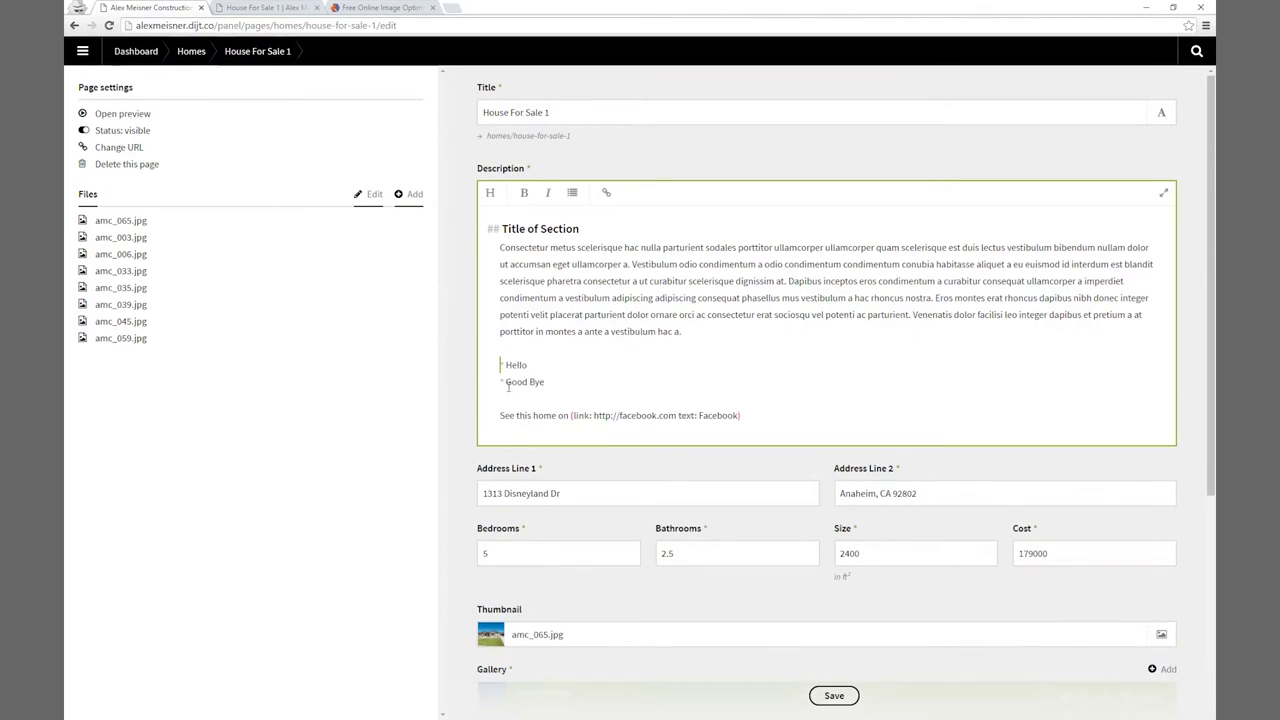
key(Delete)
key(Delete)
key(Down)
key(Delete)
key(Delete)
Save the description and reload the live House For Sale 1 page to check it.
click(828, 692)
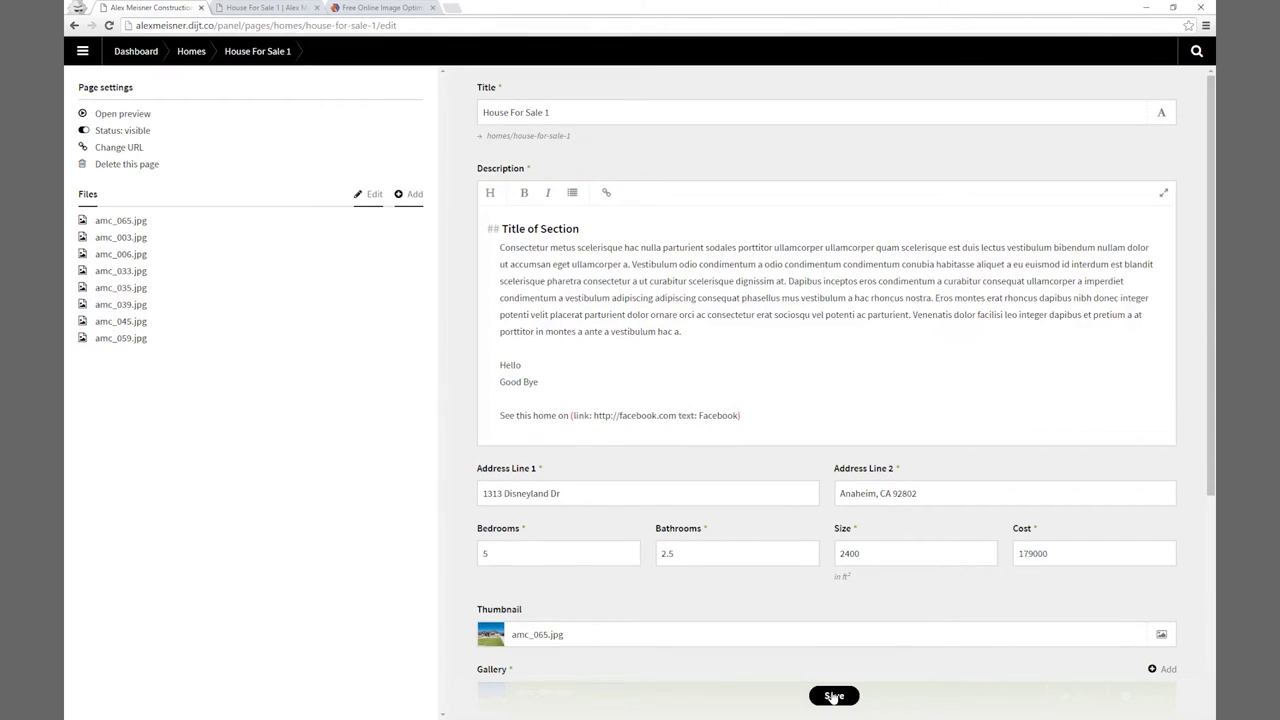
click(256, 14)
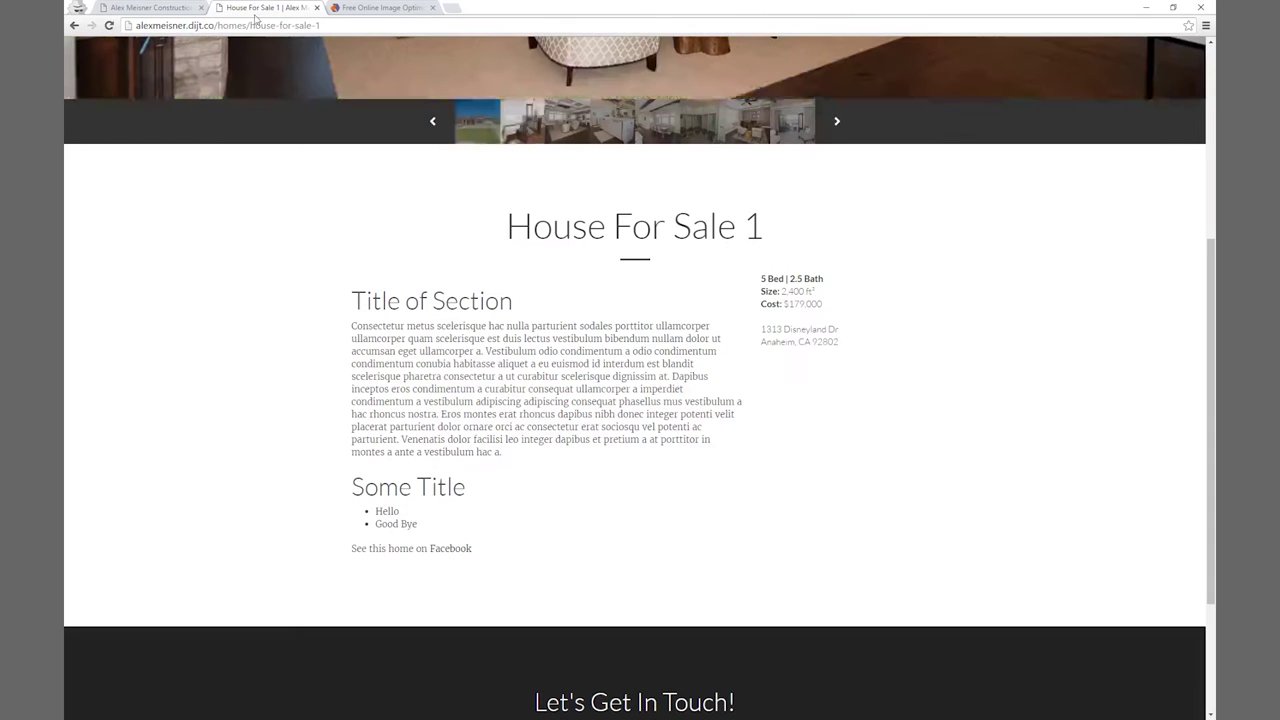
click(113, 28)
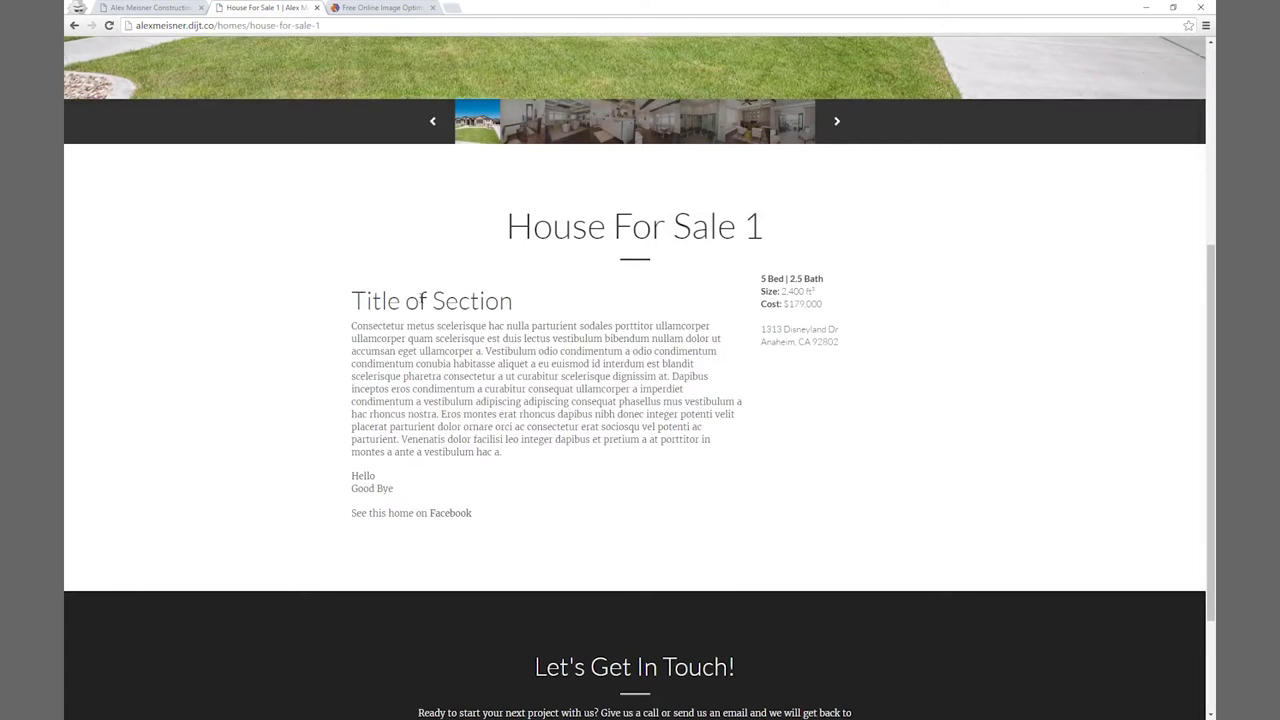
click(155, 9)
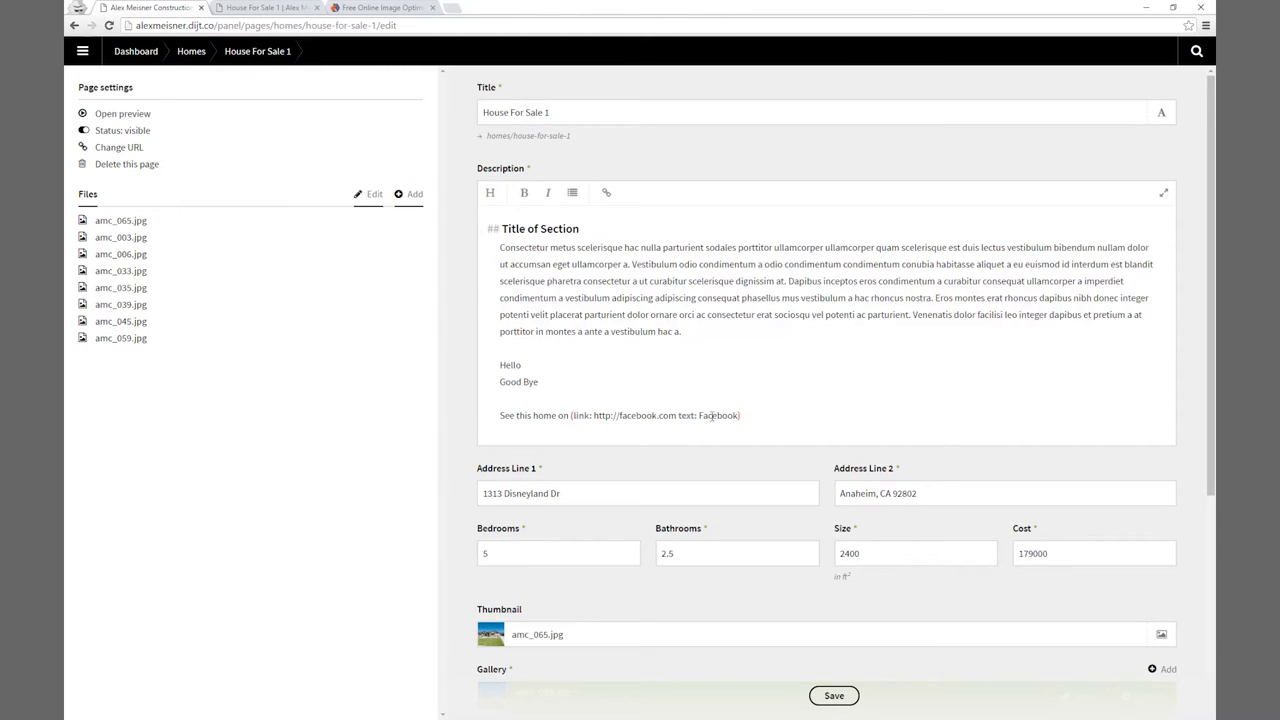
Inspect the Facebook link markup and compare it with the live house page.
double_click(577, 415)
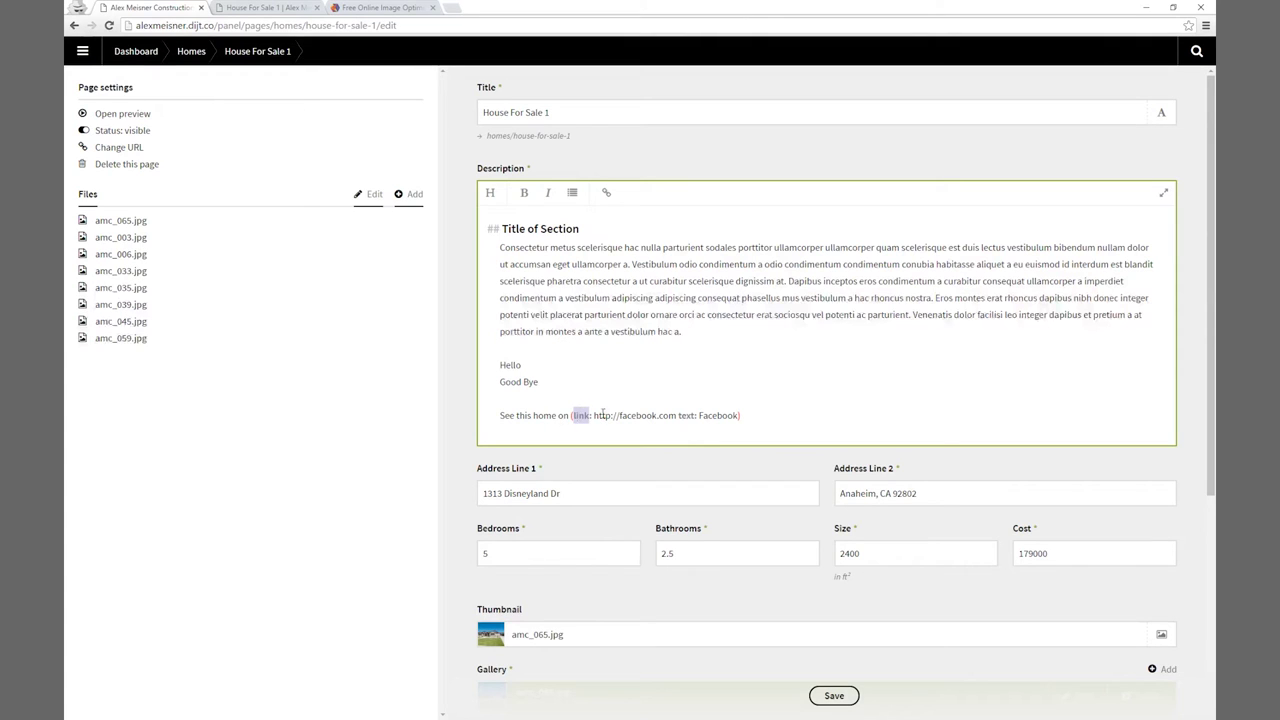
drag(594, 415, 676, 415)
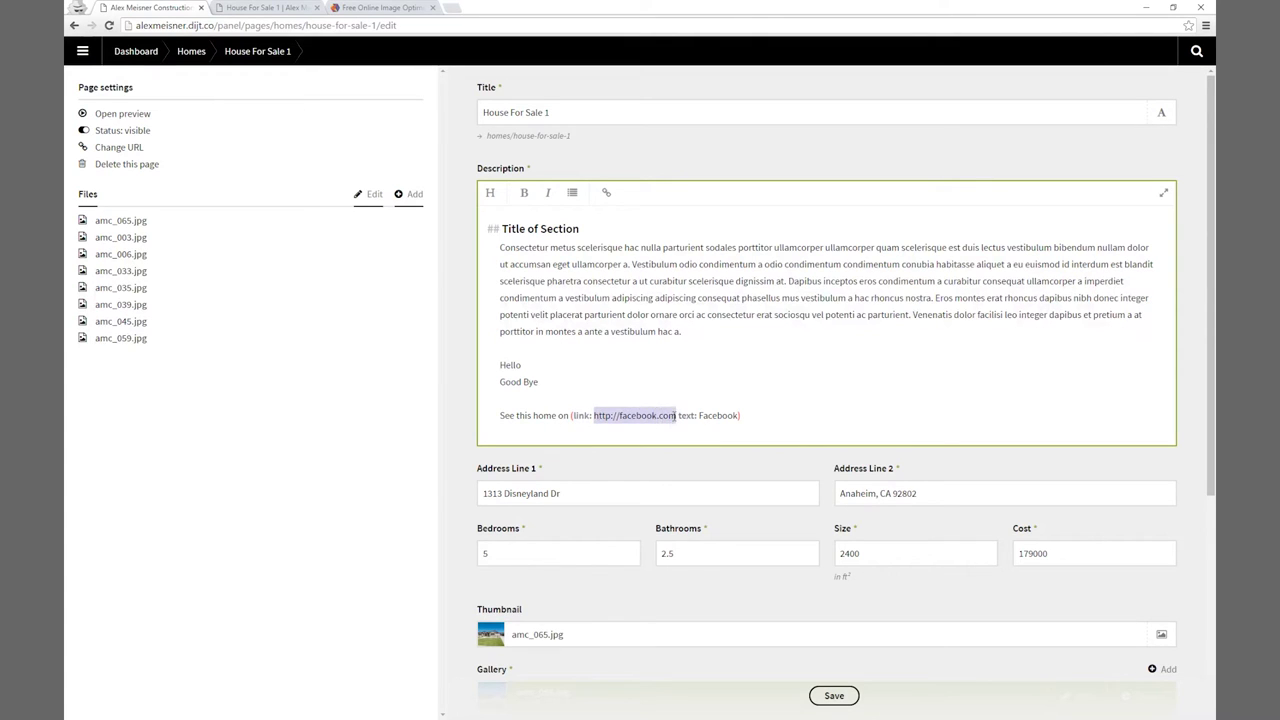
click(680, 415)
double_click(704, 415)
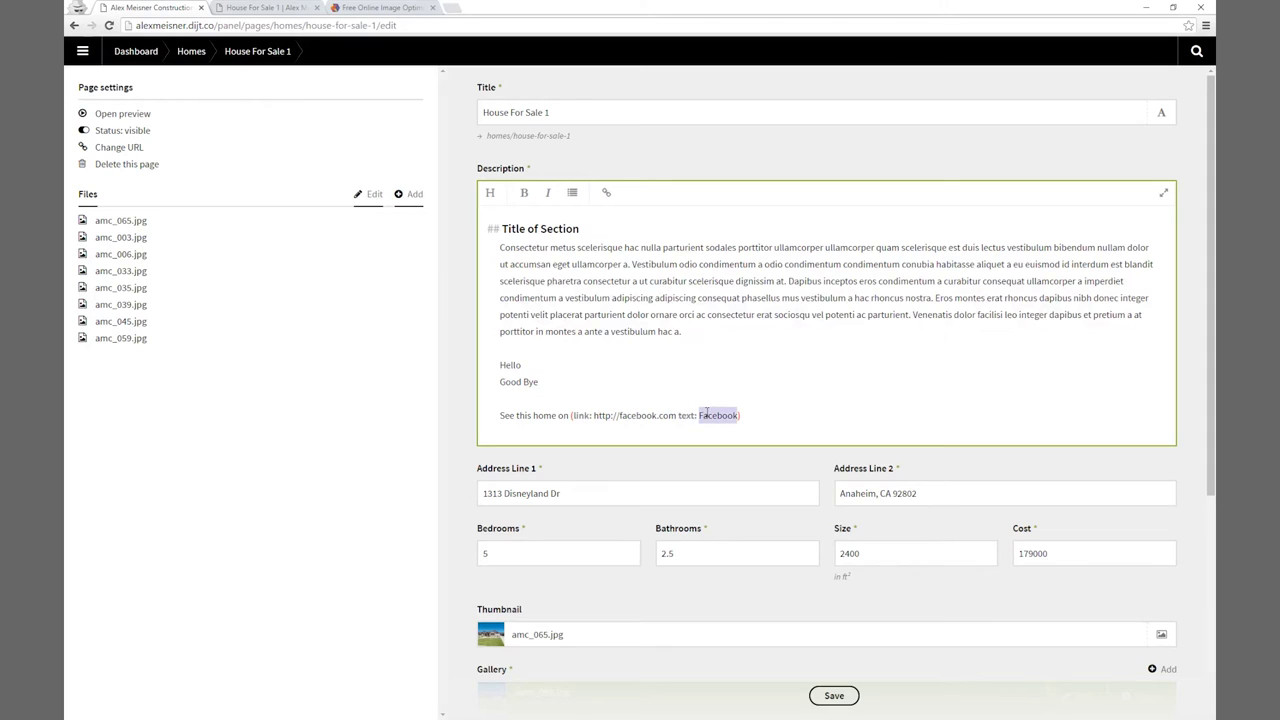
click(277, 8)
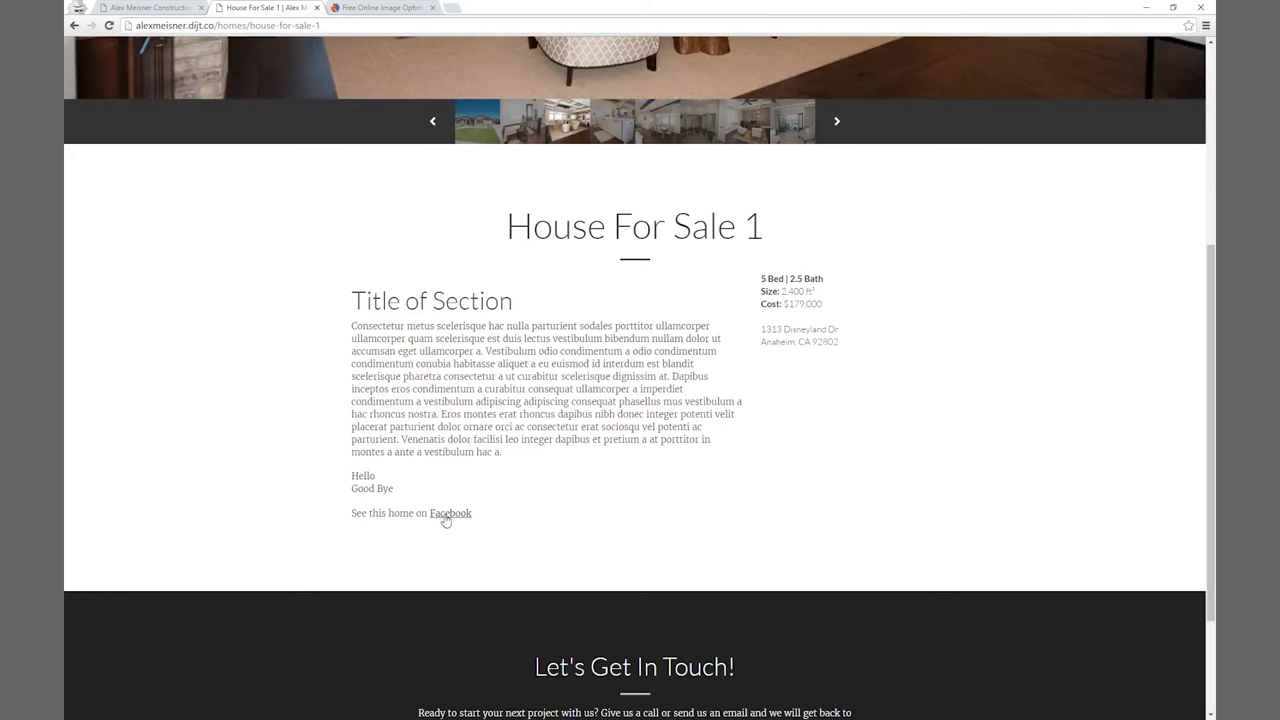
click(165, 8)
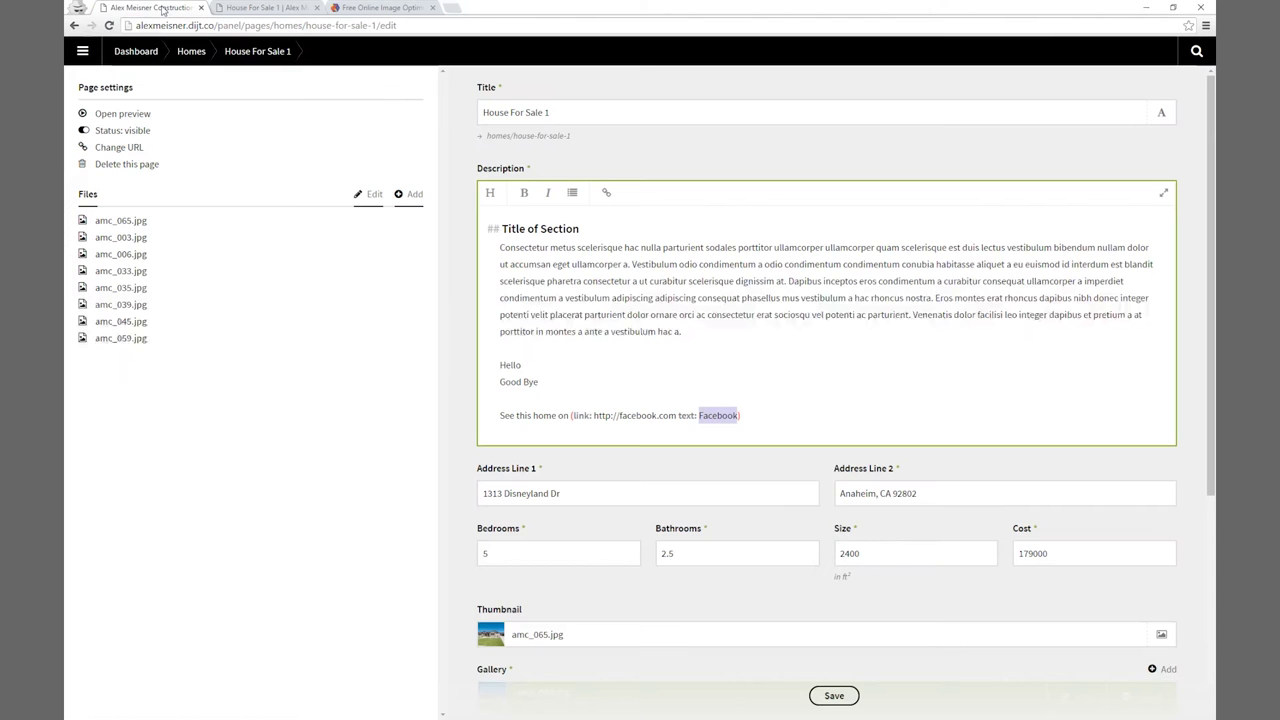
Replace the Facebook link line with 'Link to Google' and make Google a link.
triple_click(564, 414)
key(BackSpace)
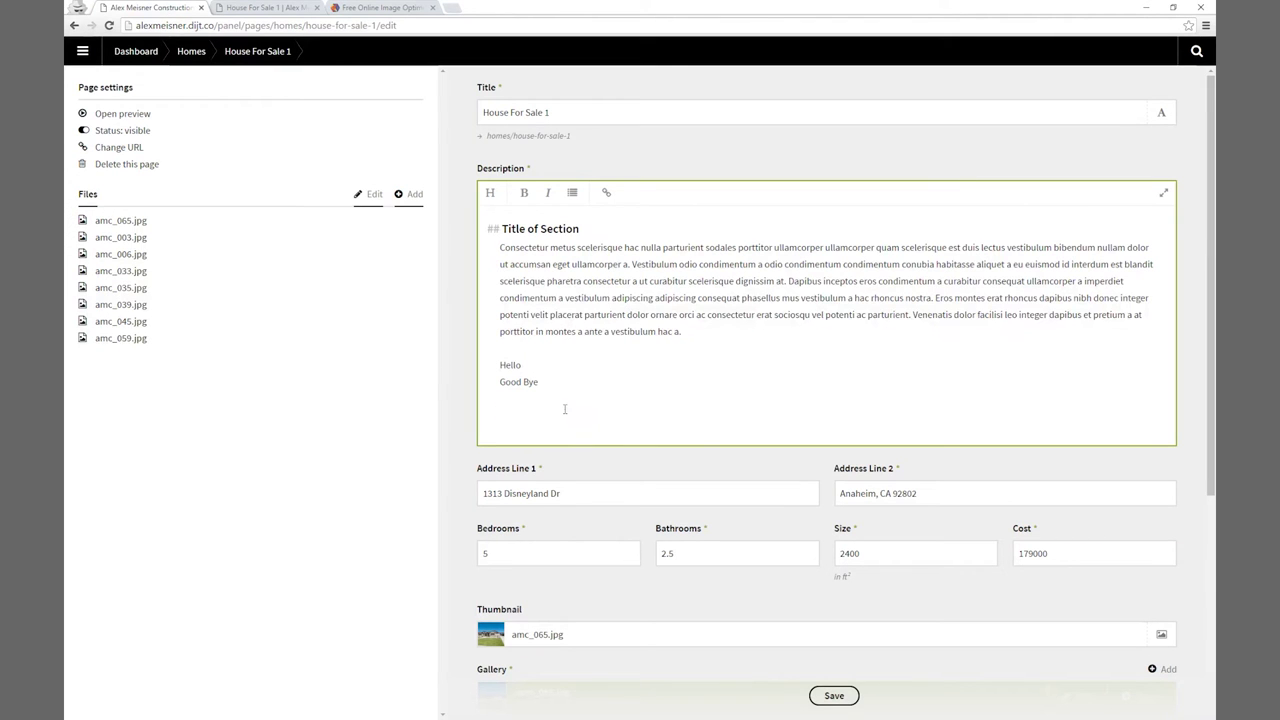
text(Link to Google)
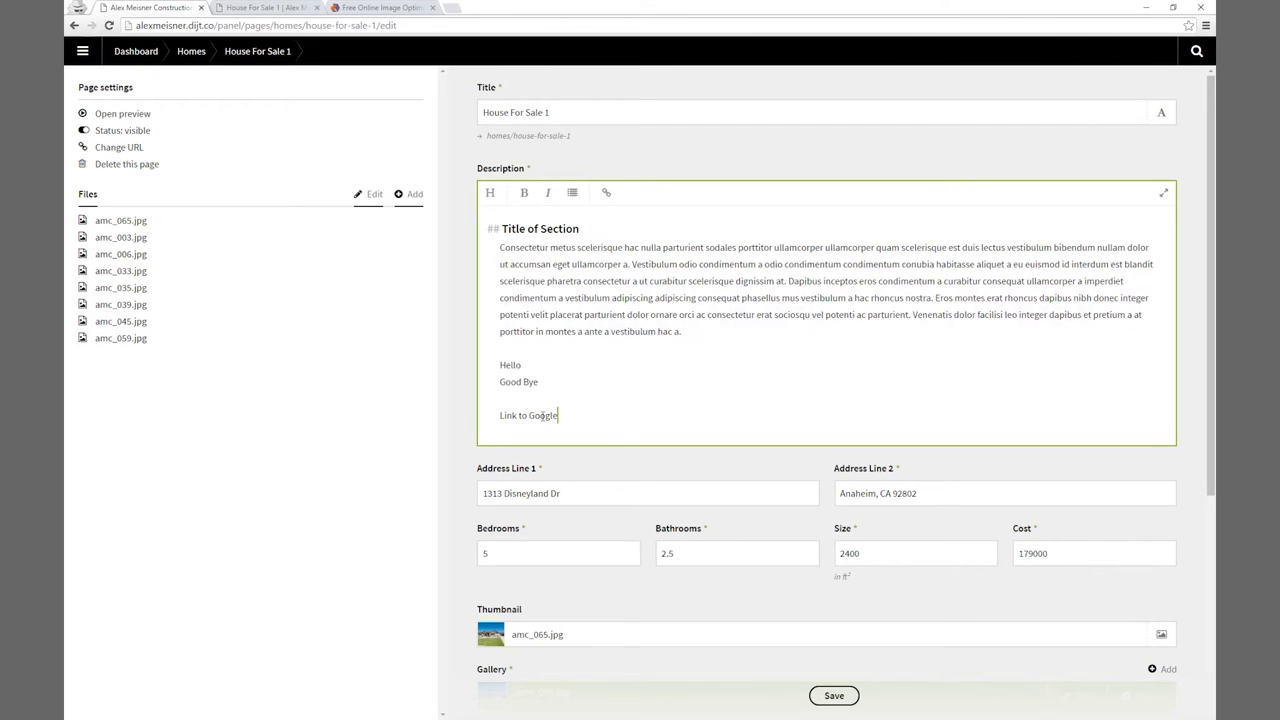
double_click(546, 416)
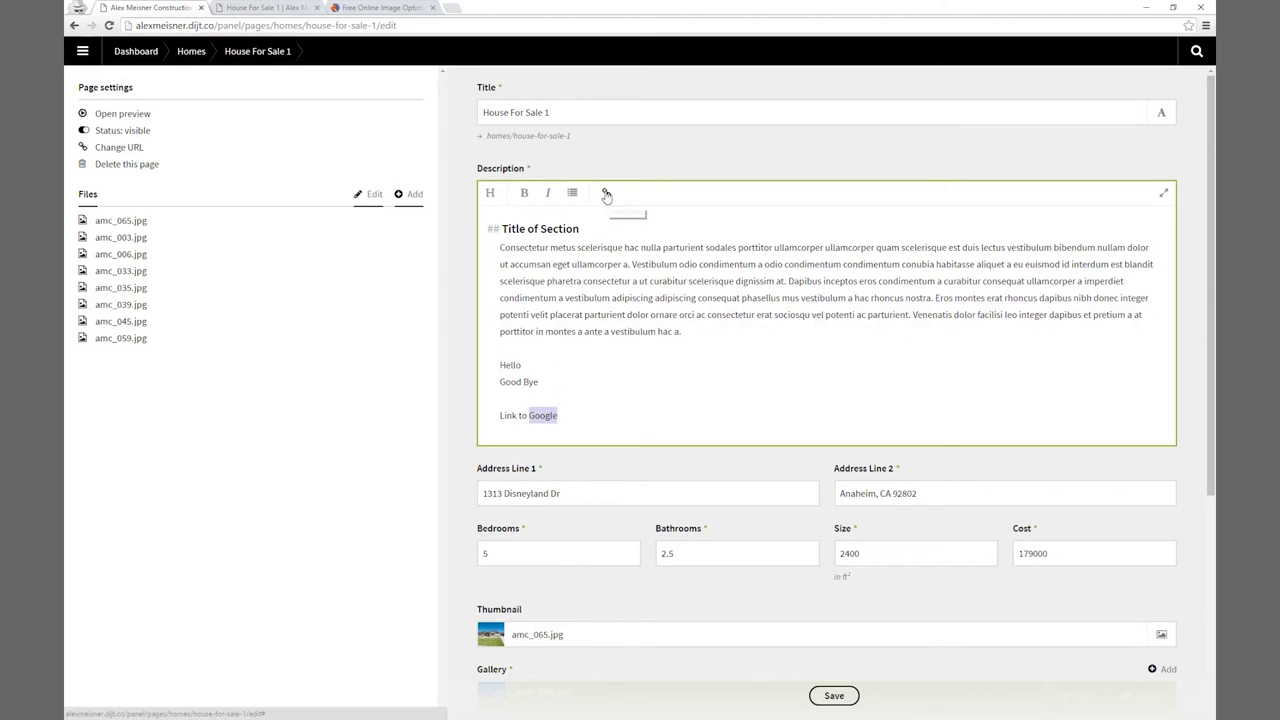
click(606, 193)
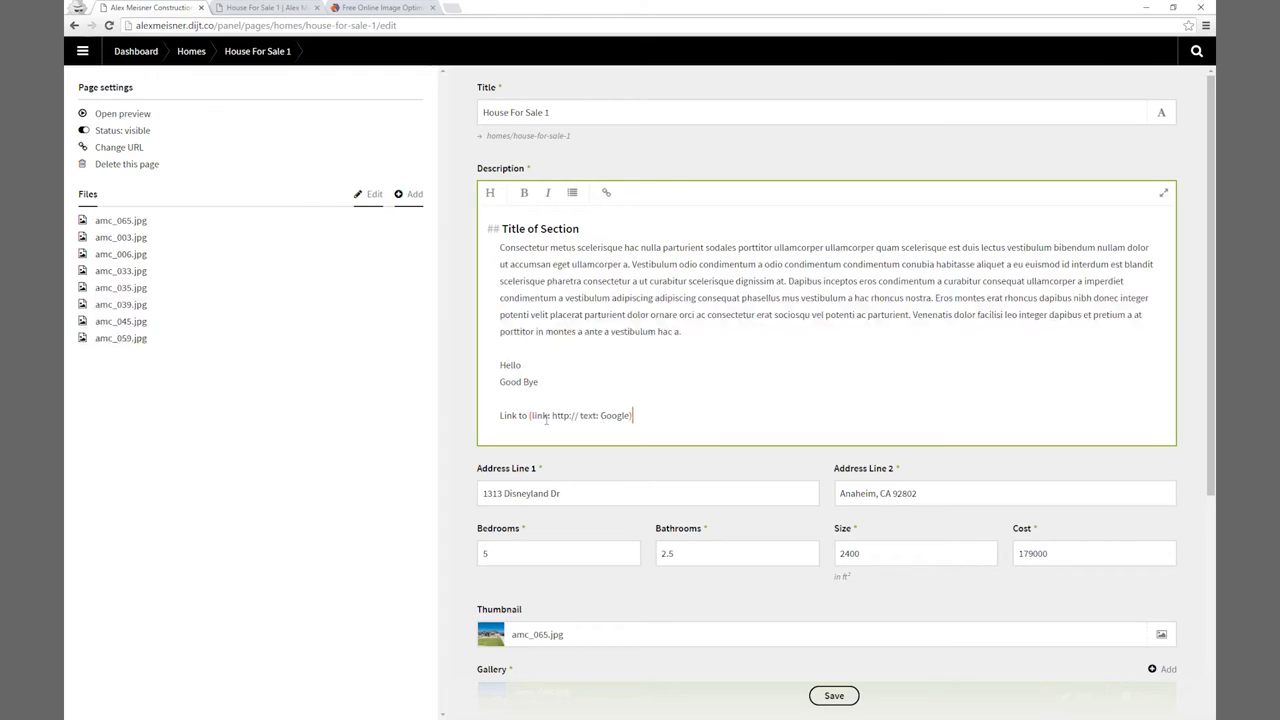
double_click(615, 414)
double_click(558, 415)
drag(570, 415, 577, 415)
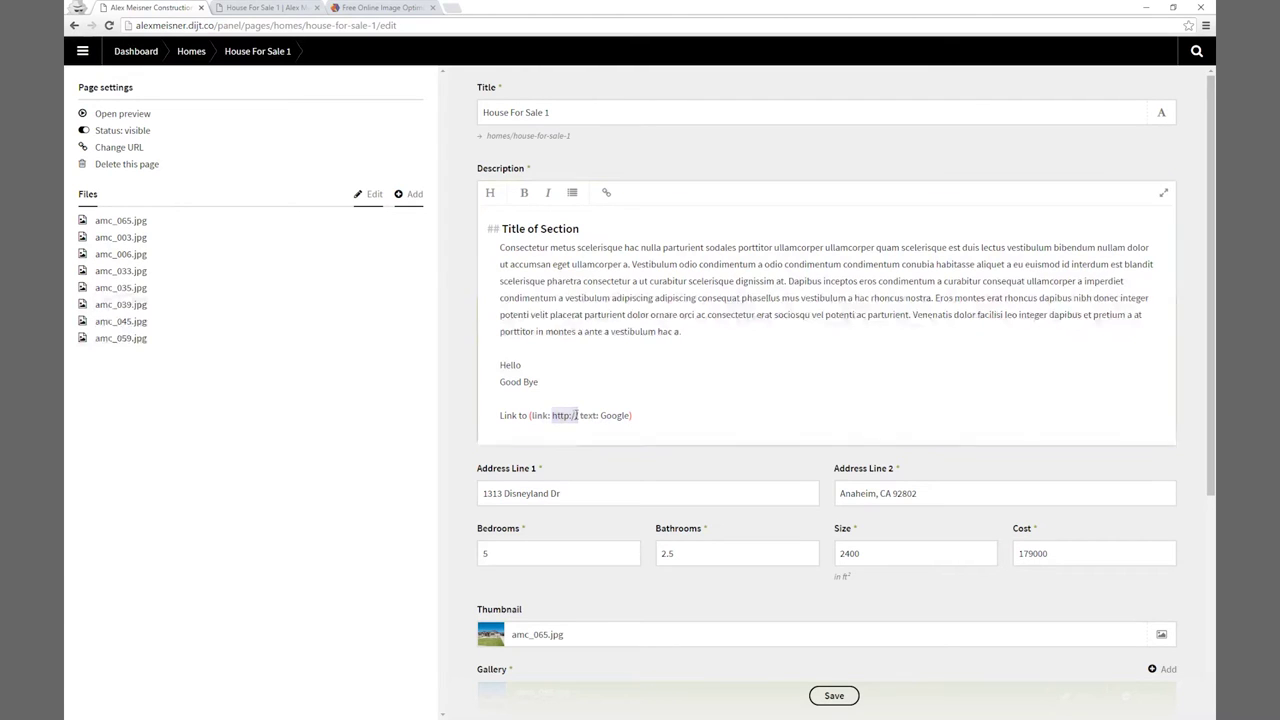
click(575, 415)
text(/www.google)
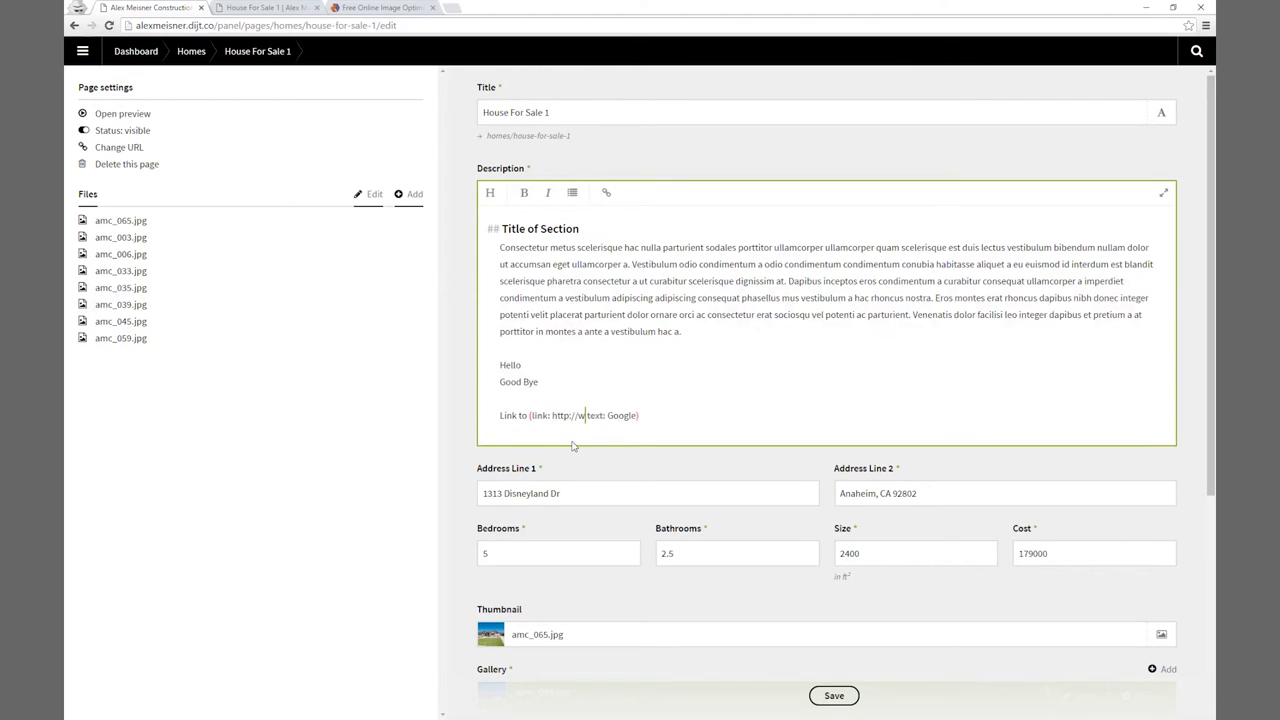
text(.com)
Save the description and reload the live page to show the Google link.
click(843, 689)
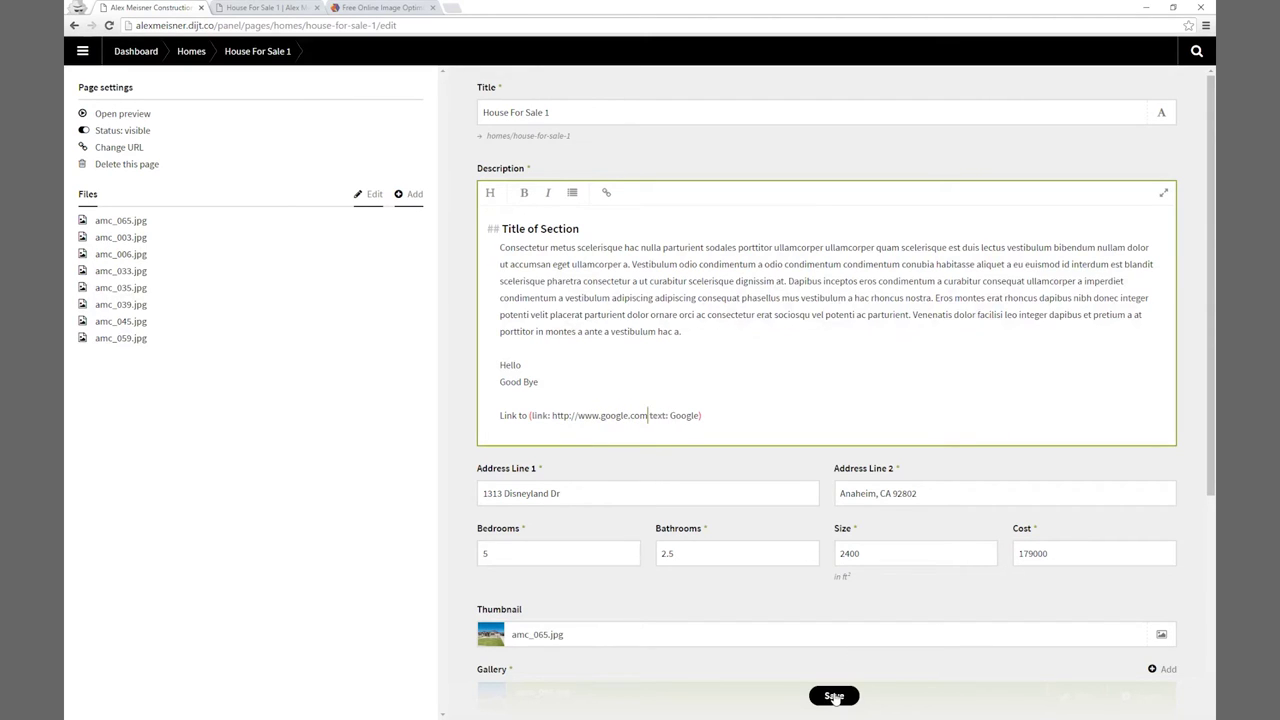
click(270, 11)
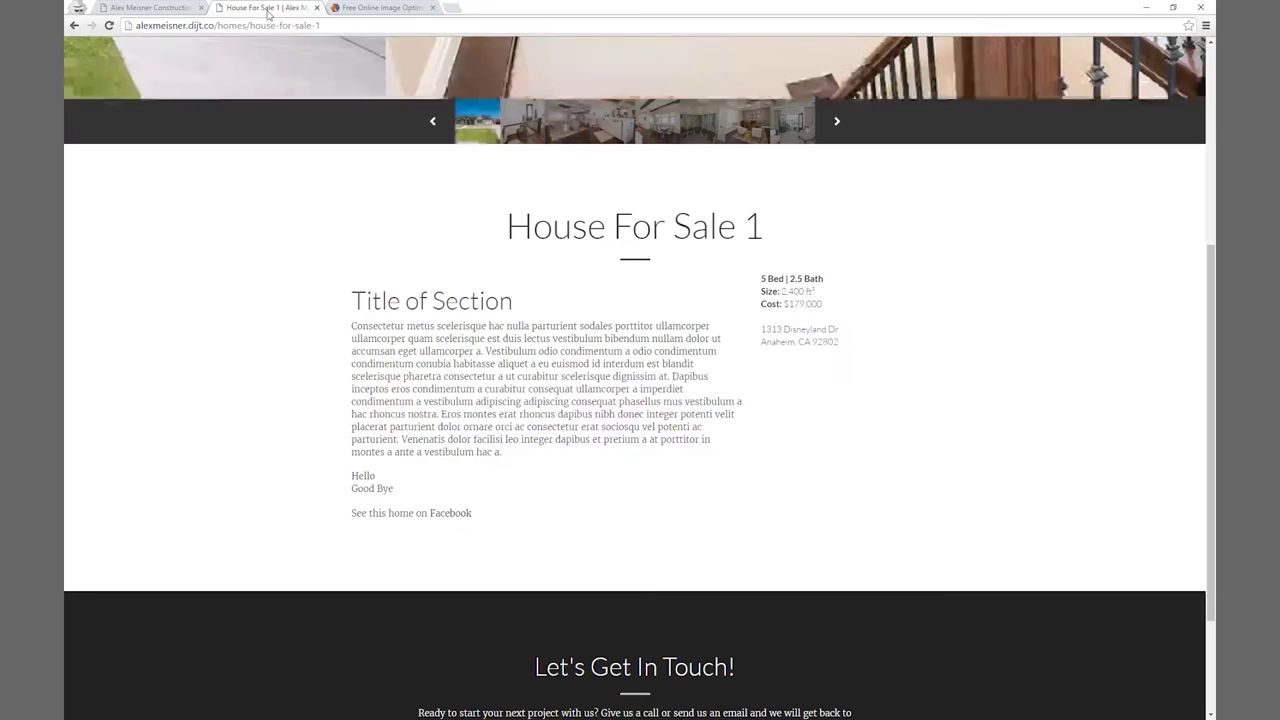
click(108, 25)
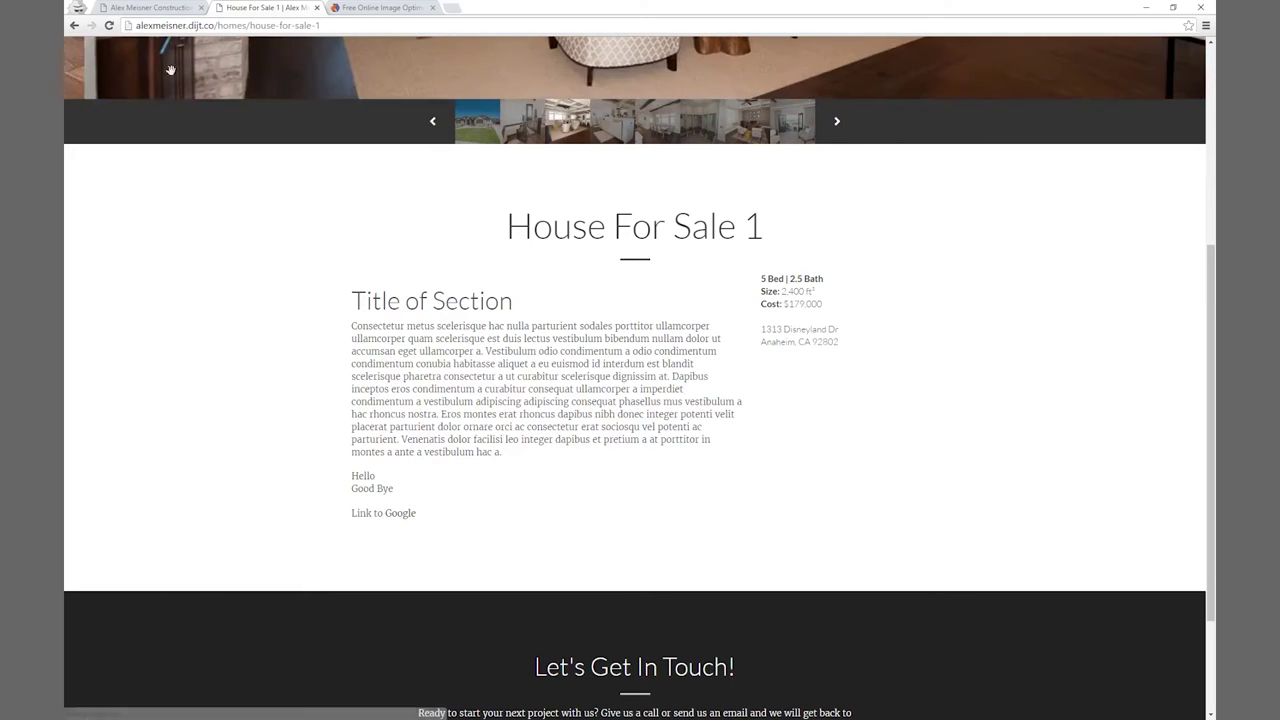
click(155, 10)
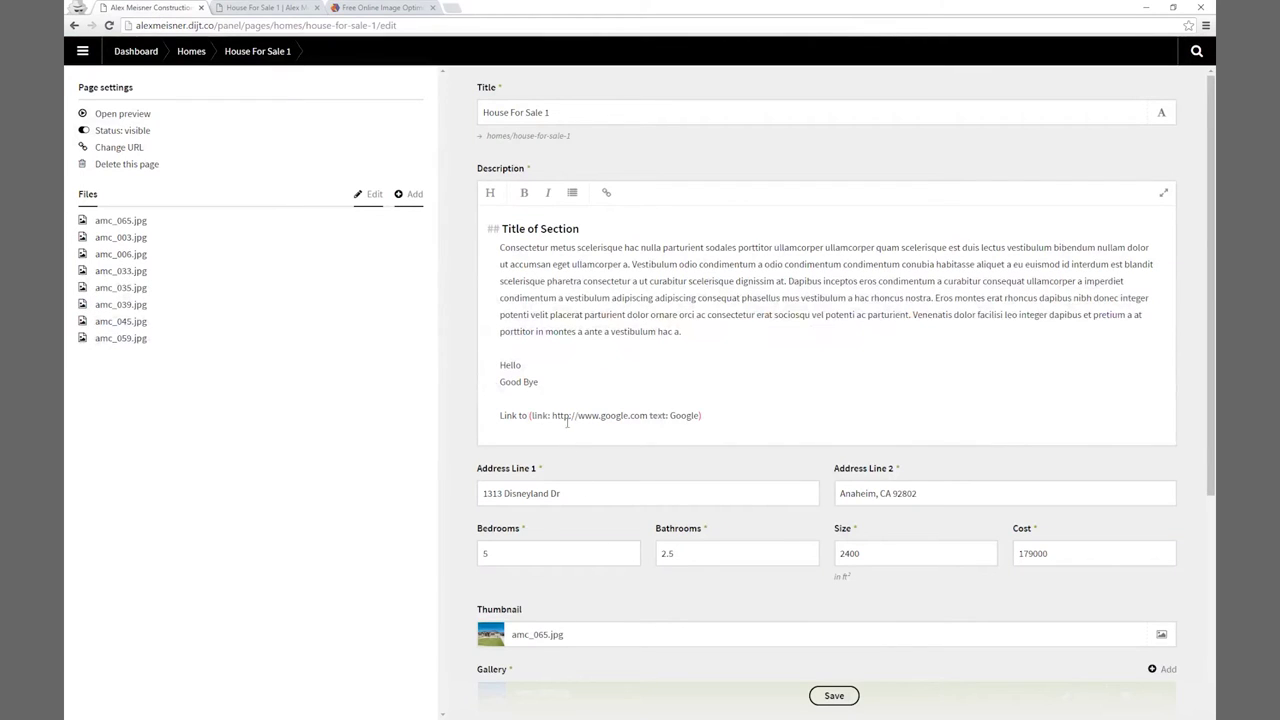
Turn the Hello and Good Bye lines back into a bulleted list.
drag(553, 416, 639, 416)
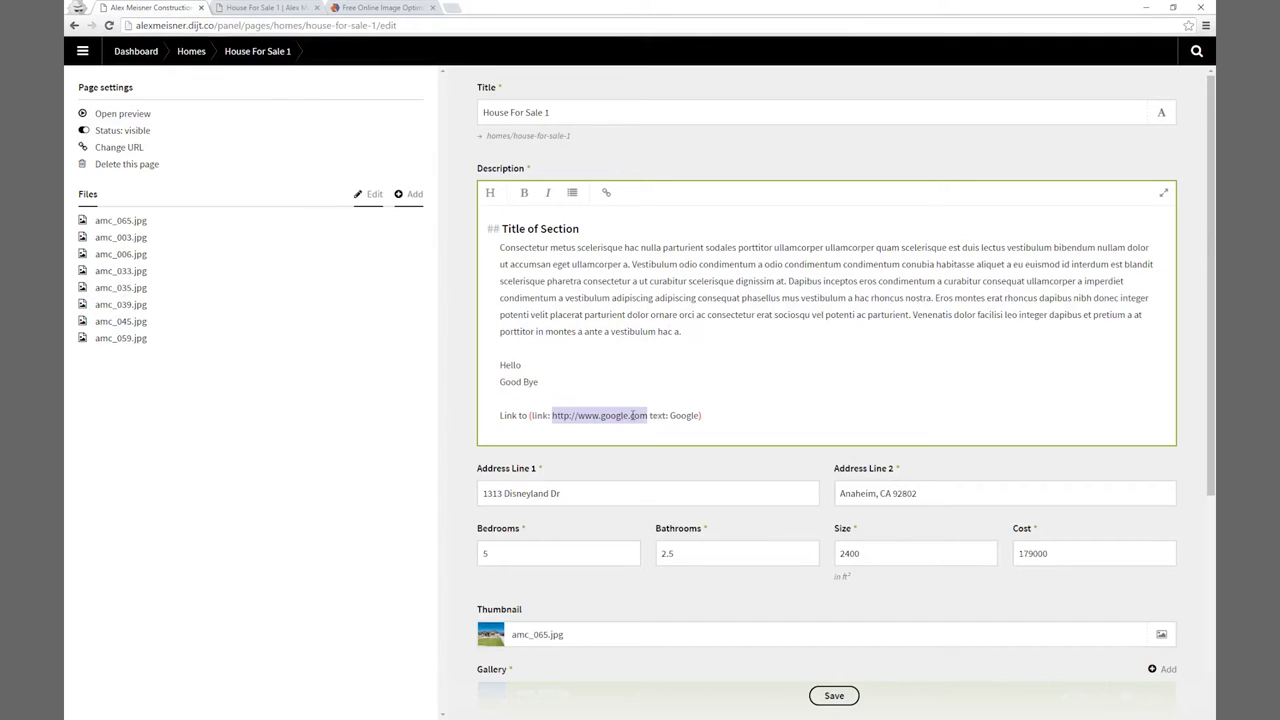
drag(564, 377, 500, 365)
click(572, 192)
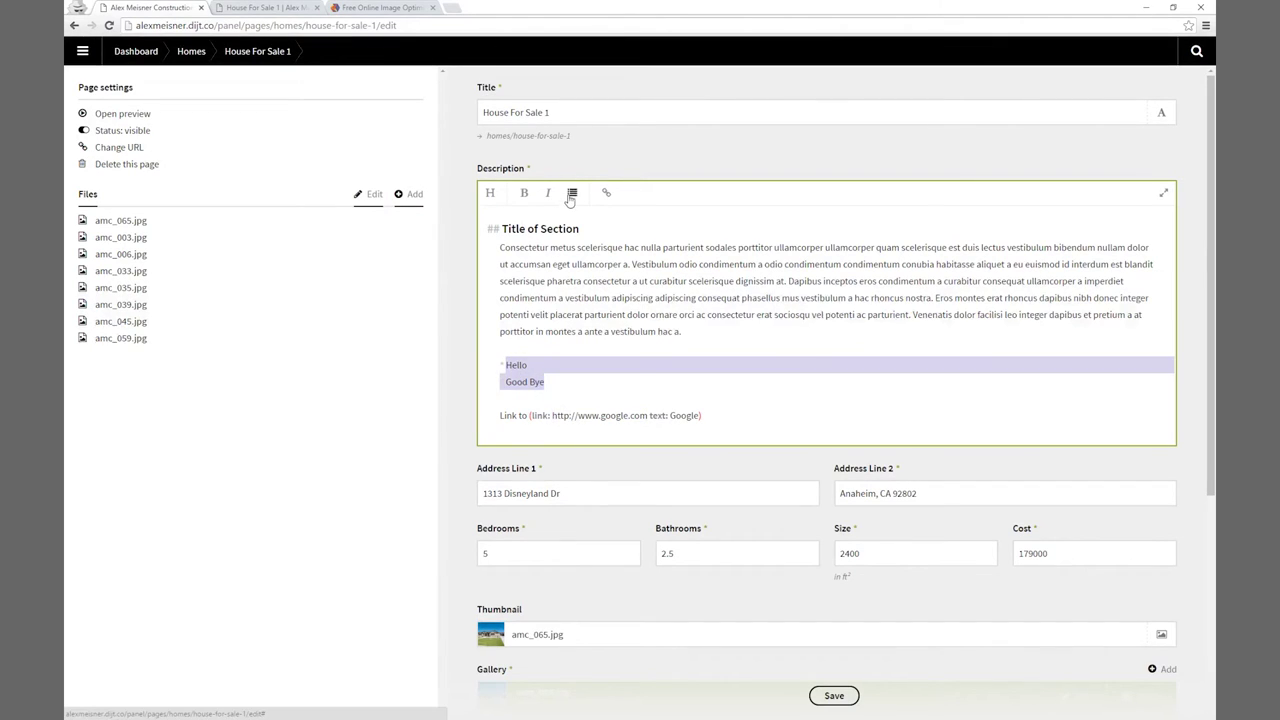
click(636, 375)
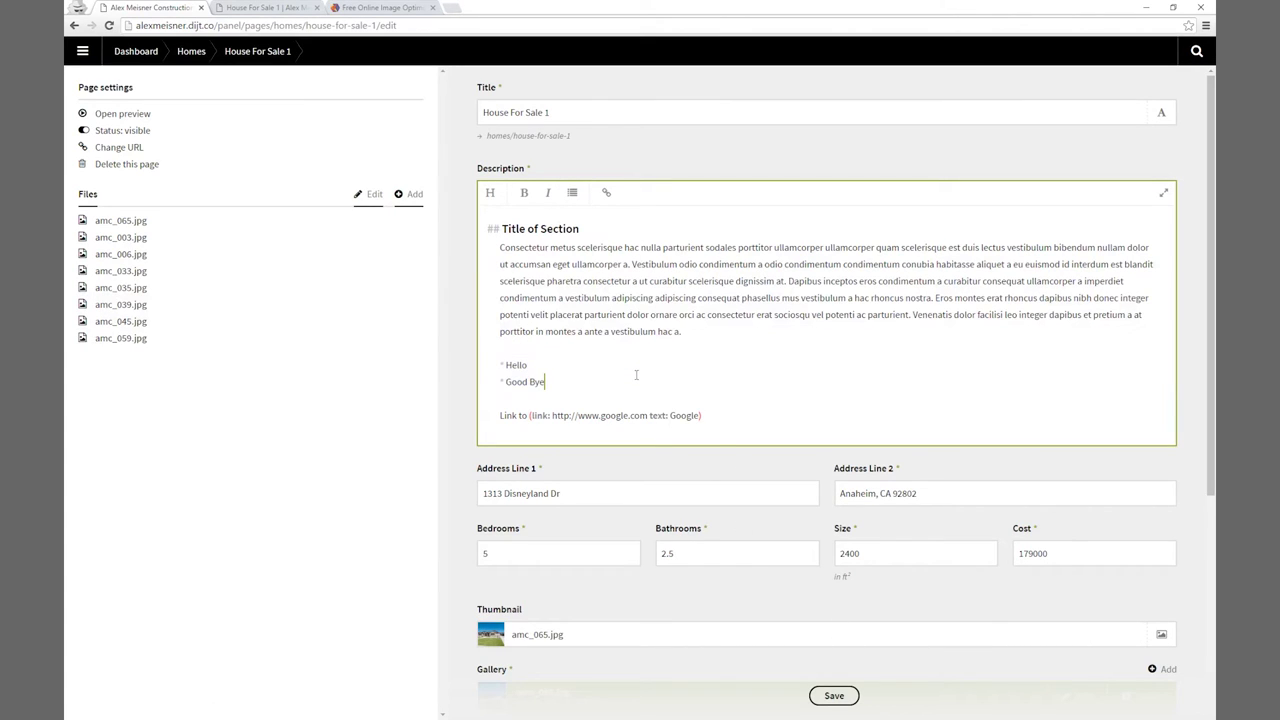
Save and reload the live House For Sale 1 page to see the bullets.
click(830, 697)
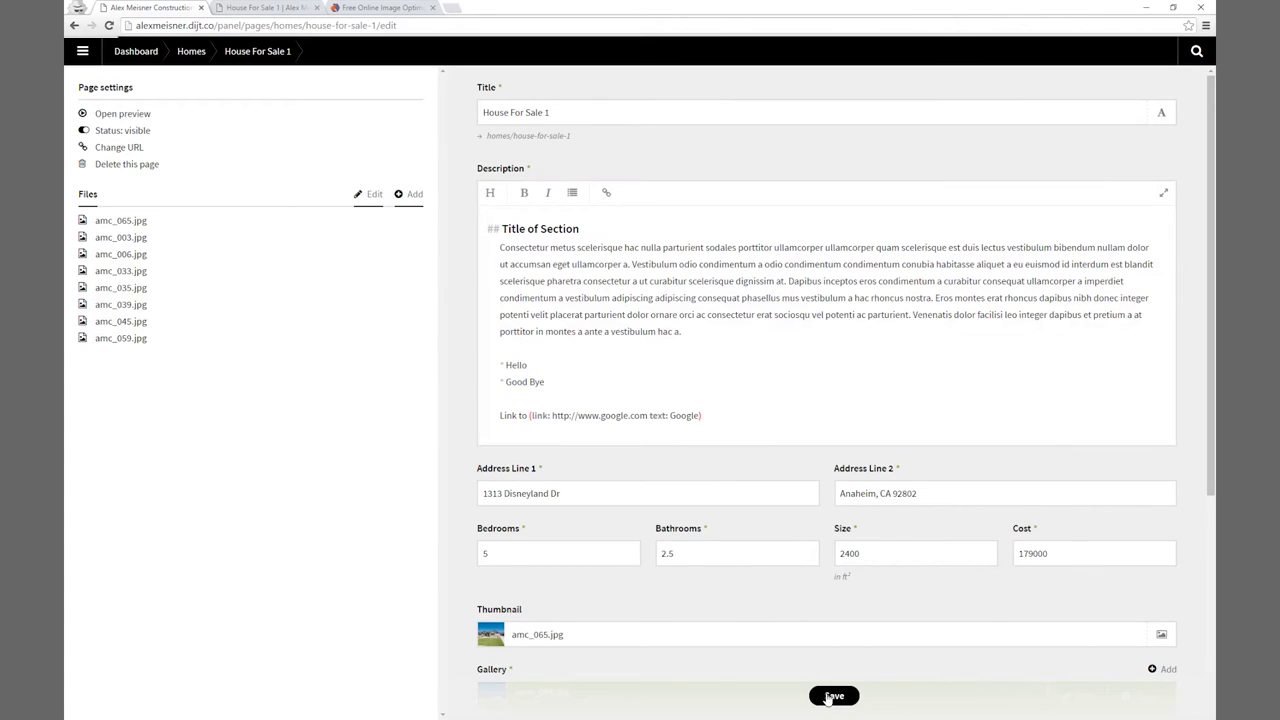
click(262, 8)
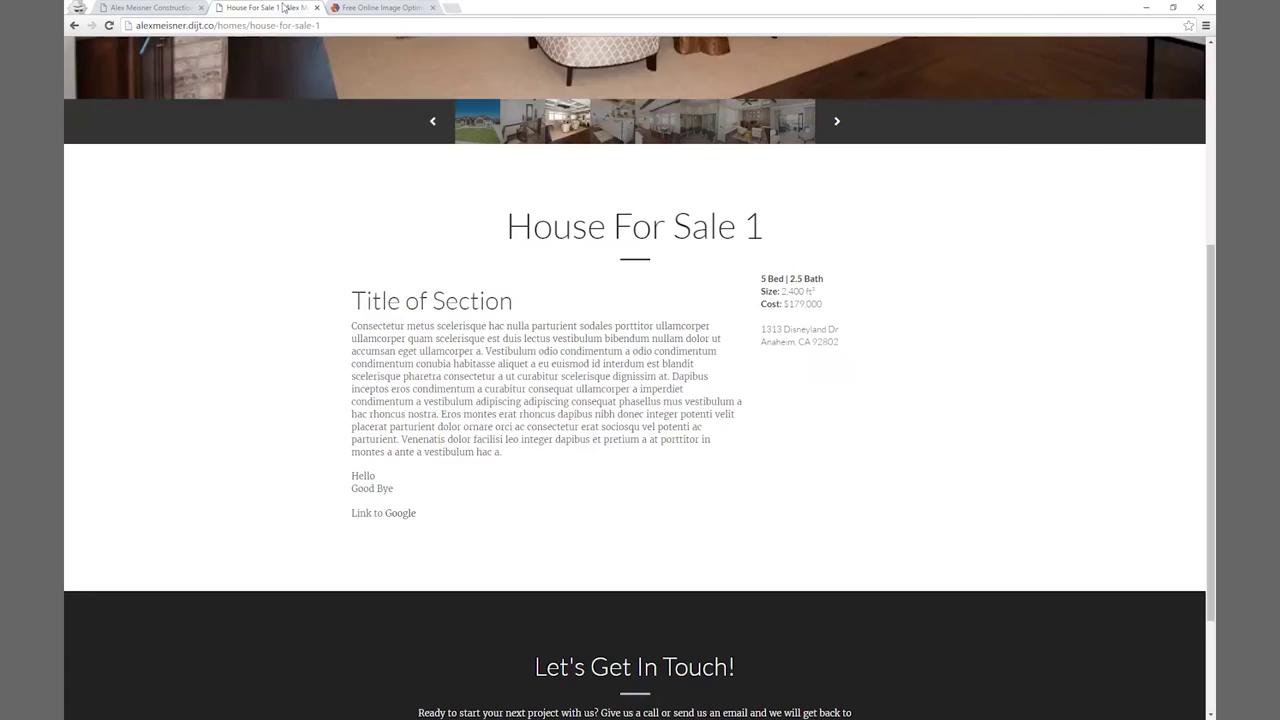
click(109, 25)
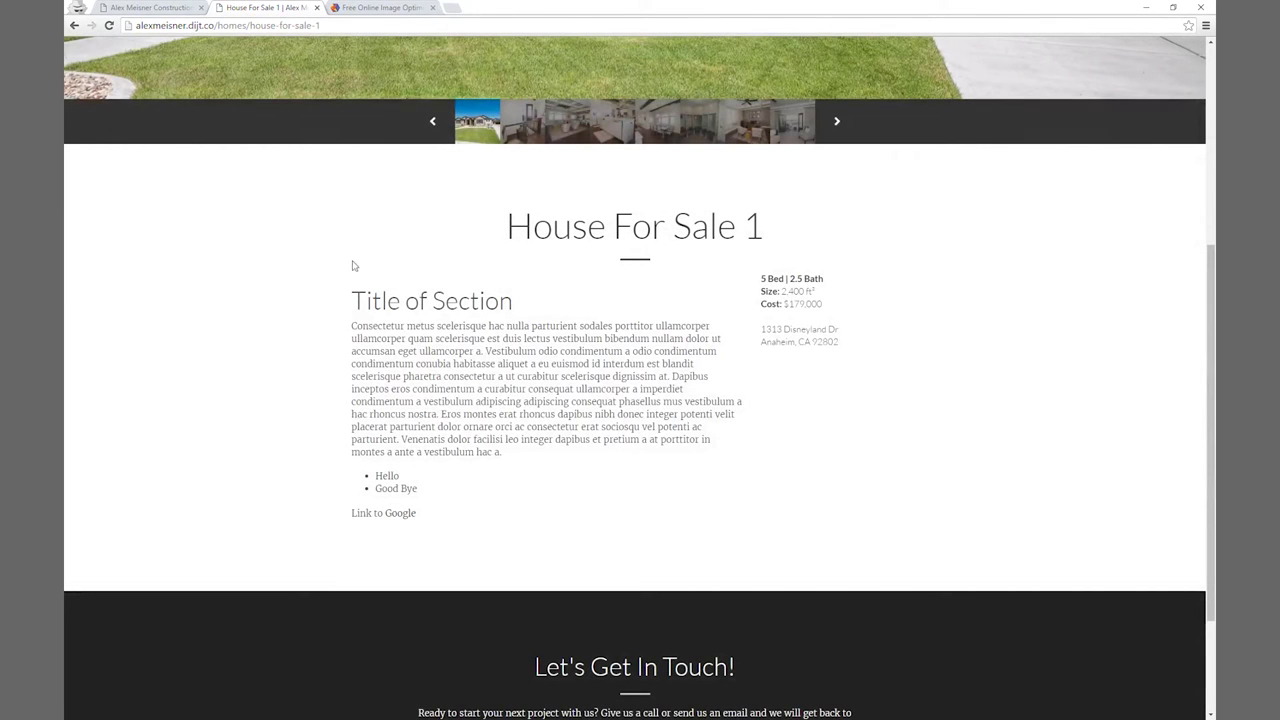
click(146, 8)
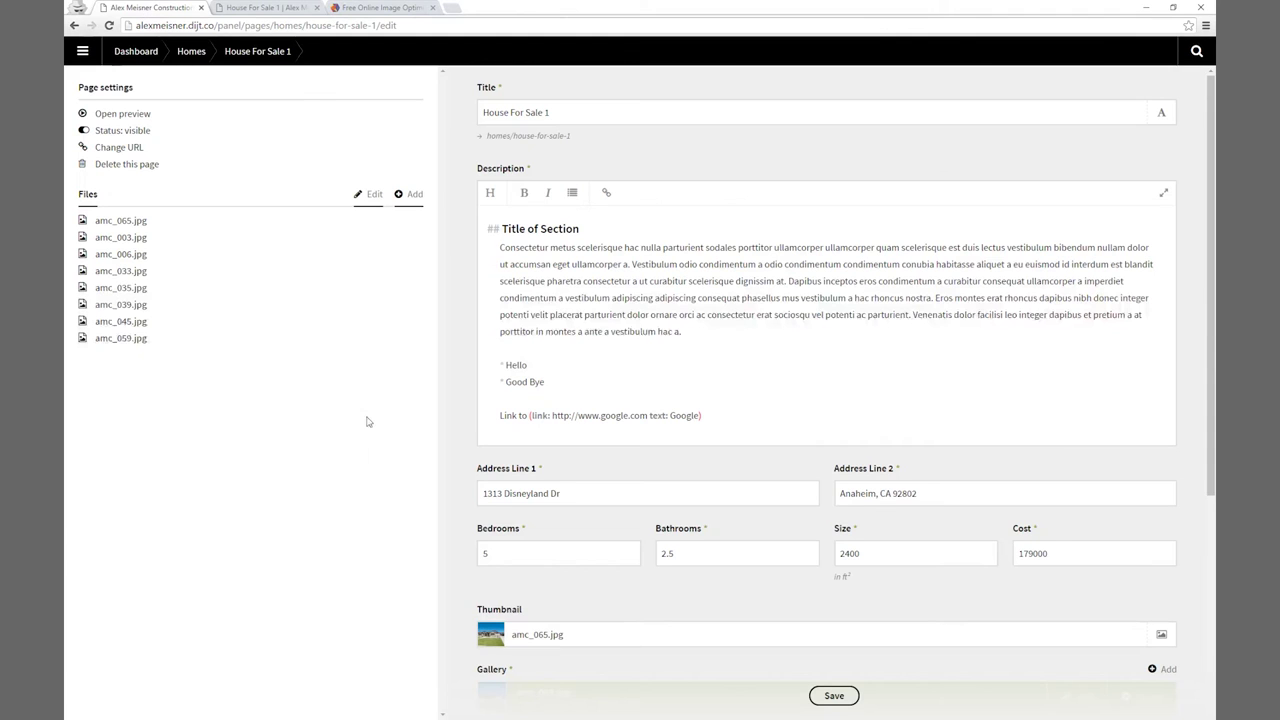
Move amc_033.jpg ahead of amc_065.jpg in the page's files, then return to the edit form.
scroll(541, 404, down, 3)
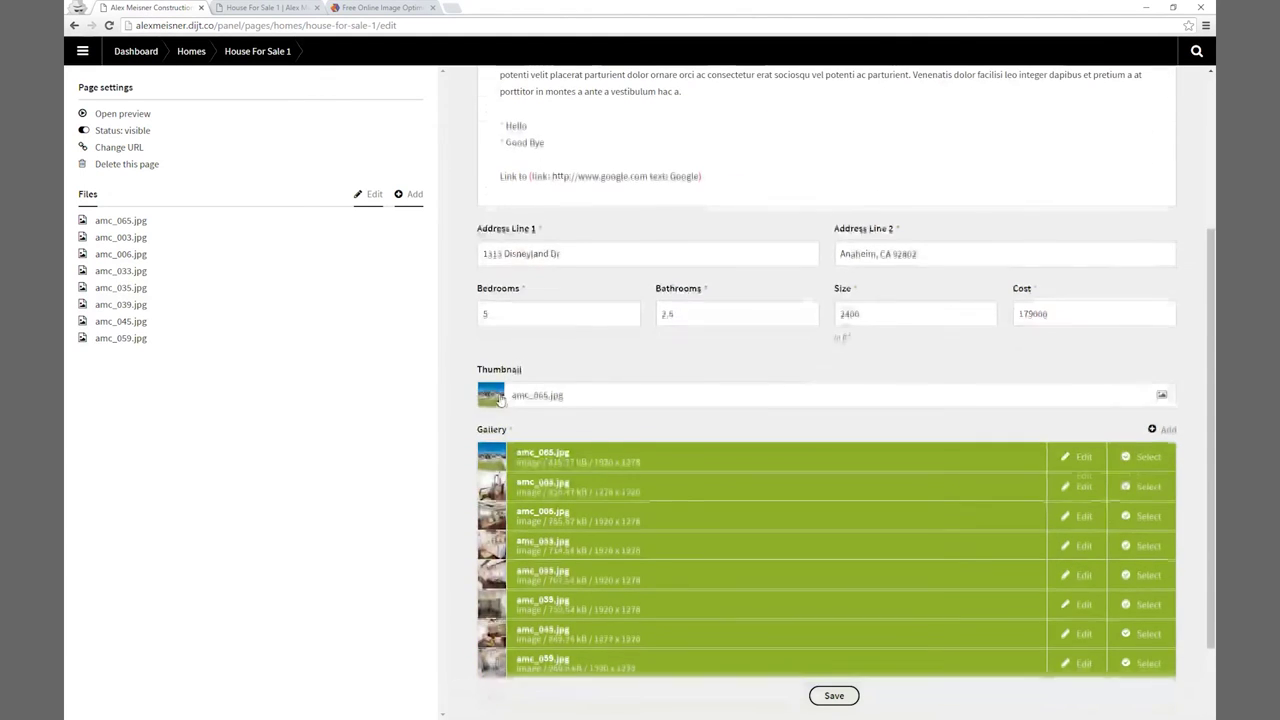
scroll(466, 412, down, 1)
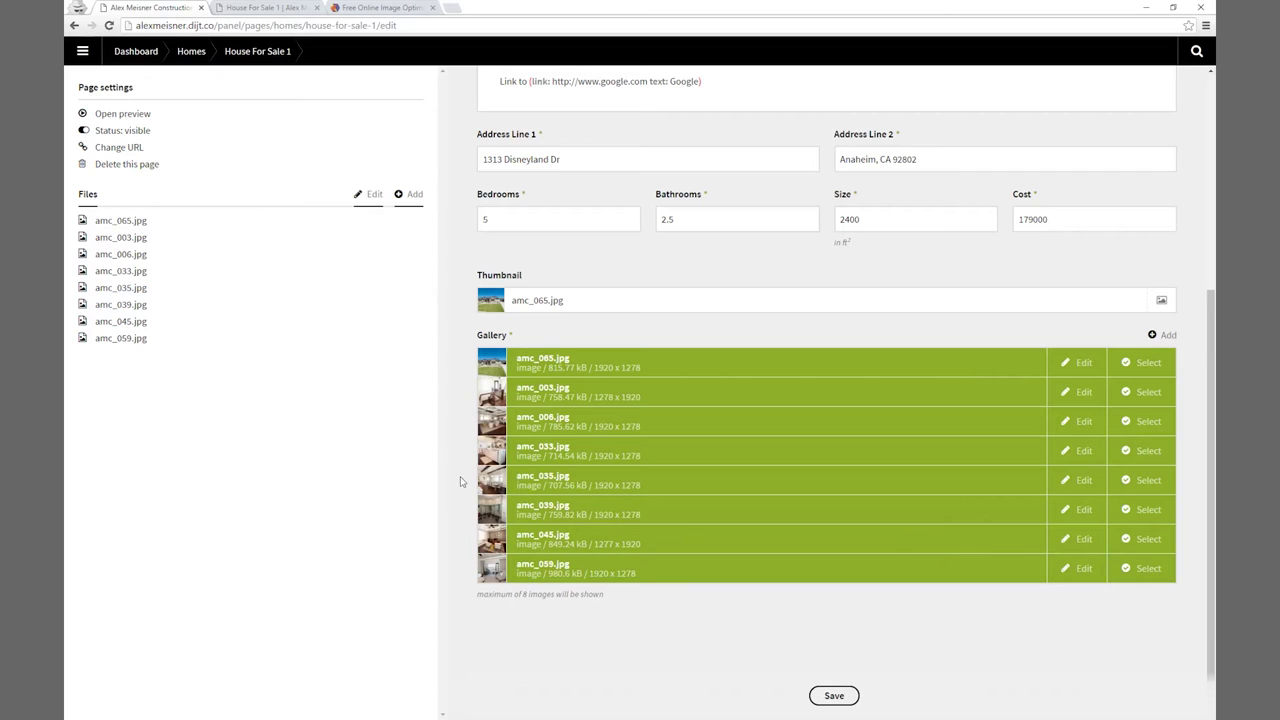
scroll(461, 482, up, 1)
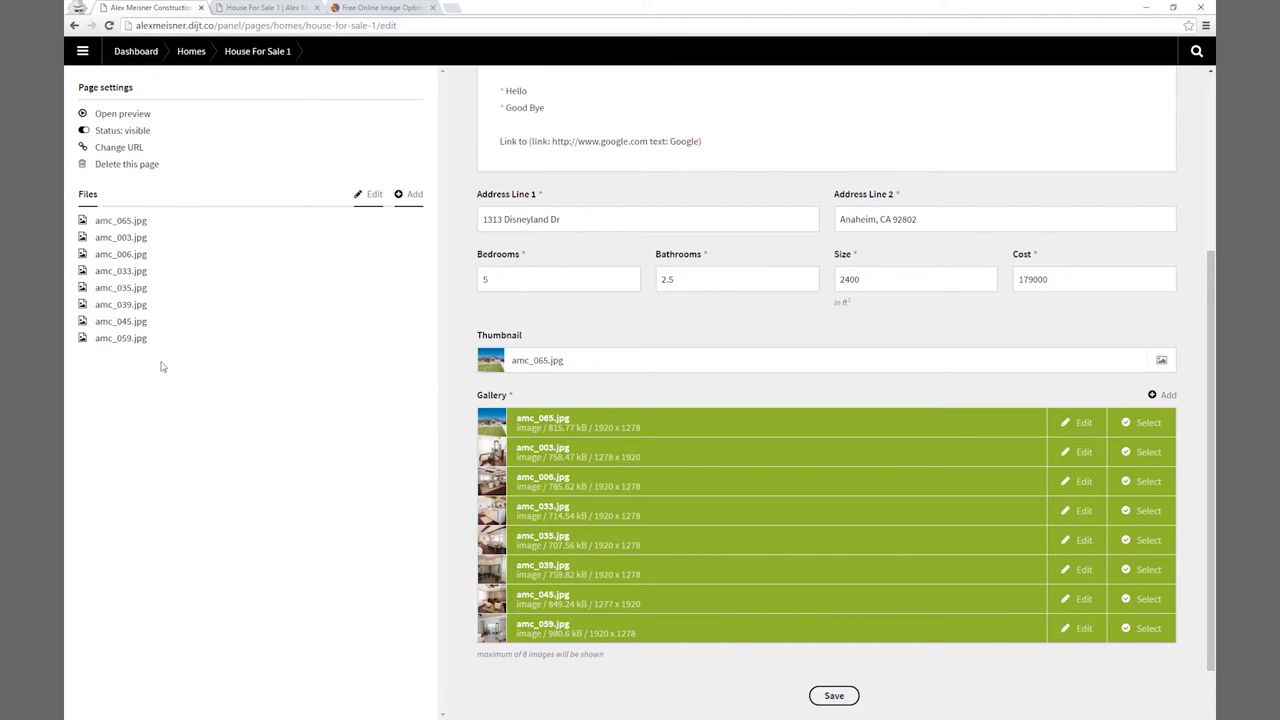
click(372, 197)
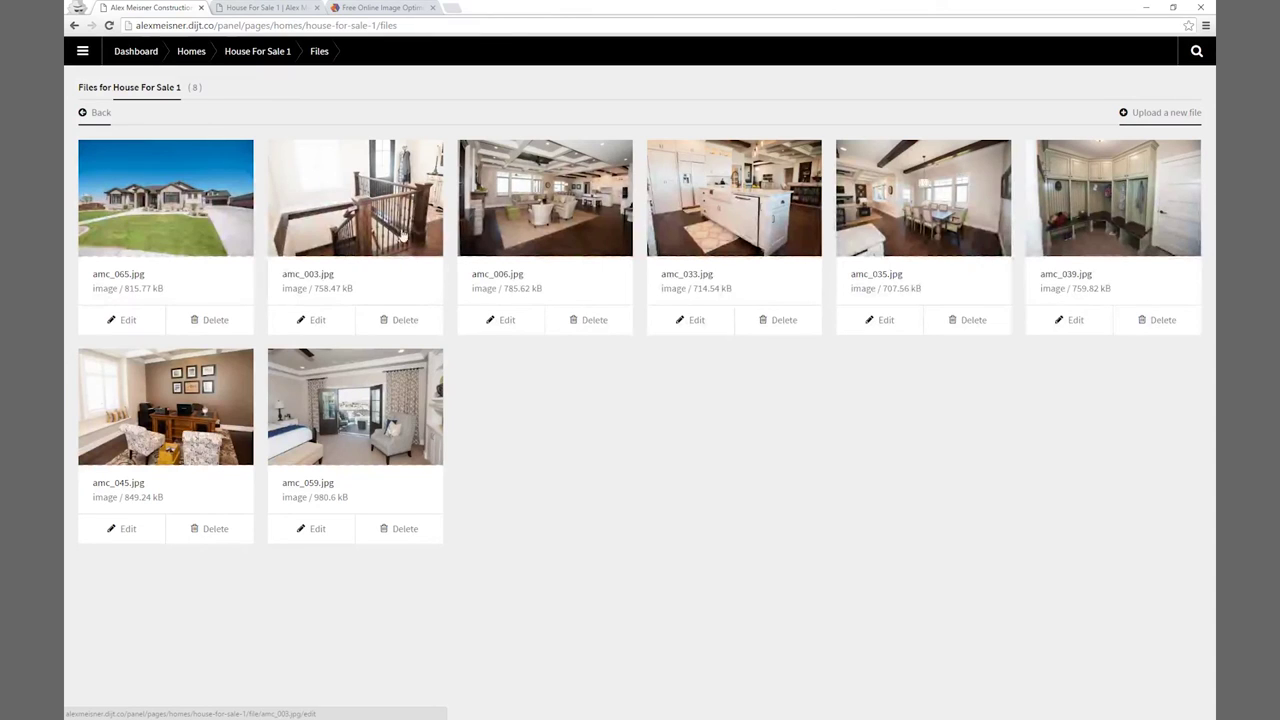
drag(757, 206, 194, 204)
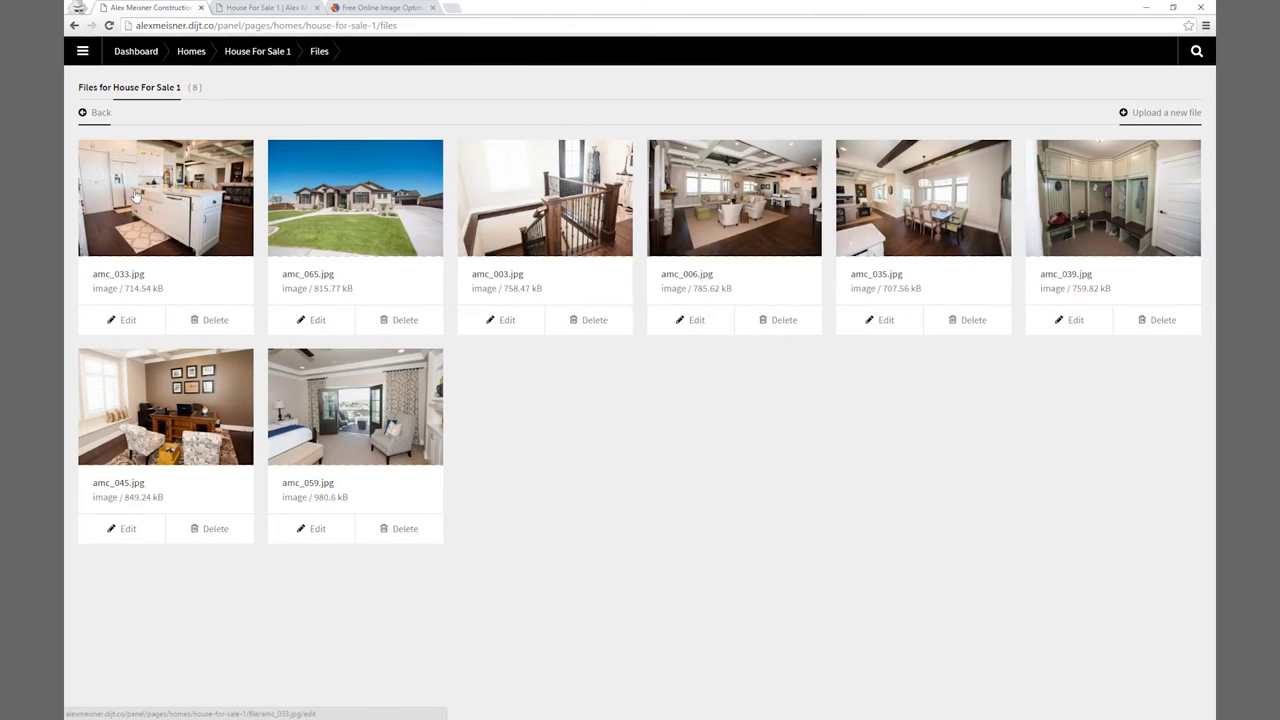
click(100, 114)
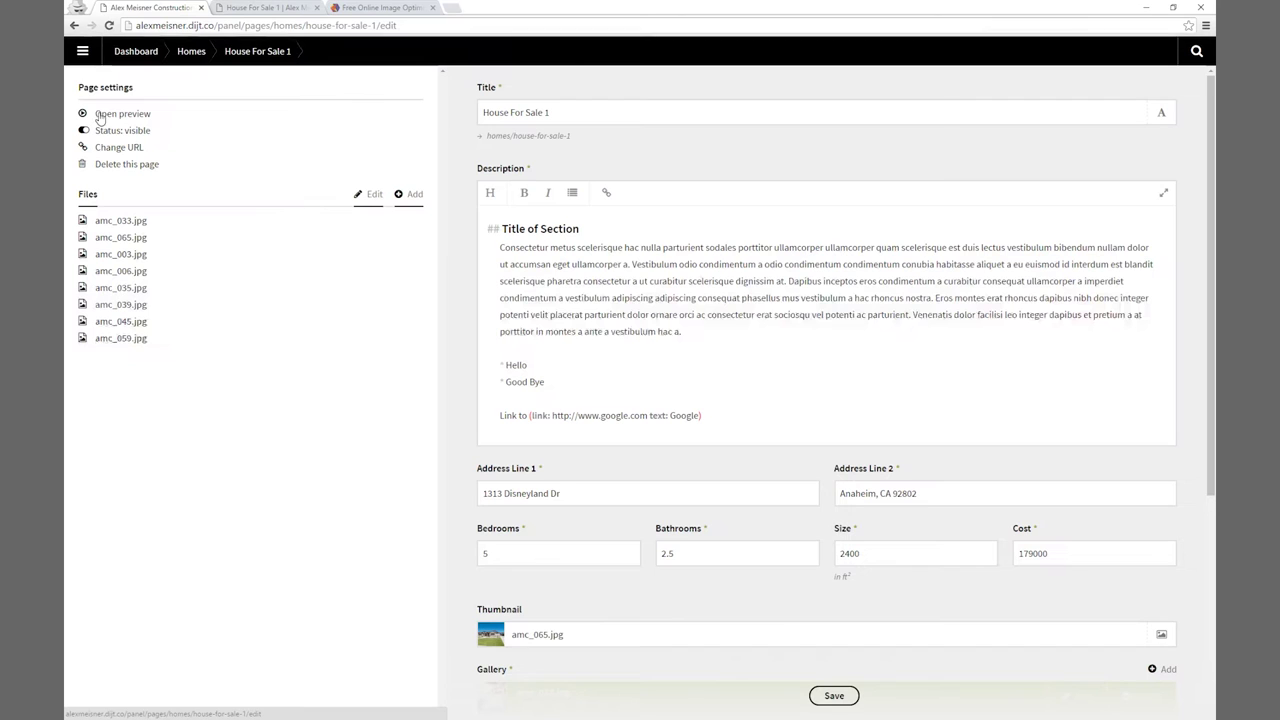
Save the new file order and reload the live House For Sale 1 page.
click(836, 698)
click(258, 8)
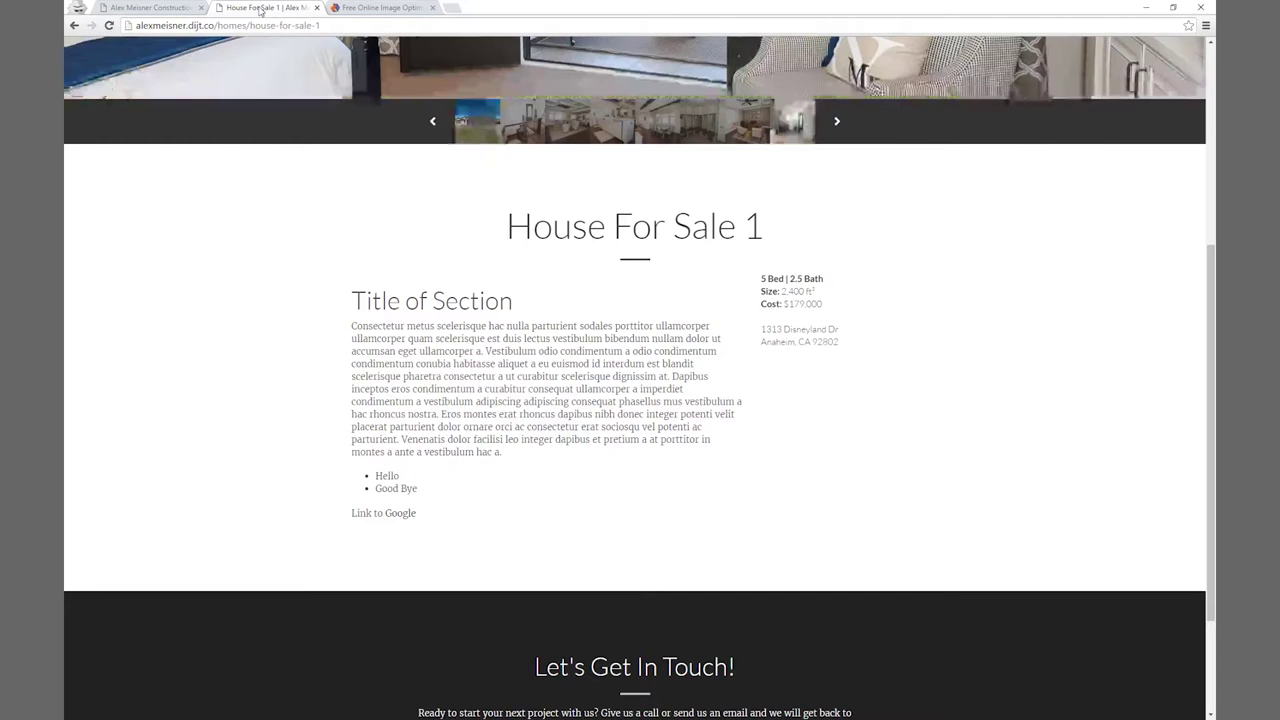
scroll(346, 240, up, 5)
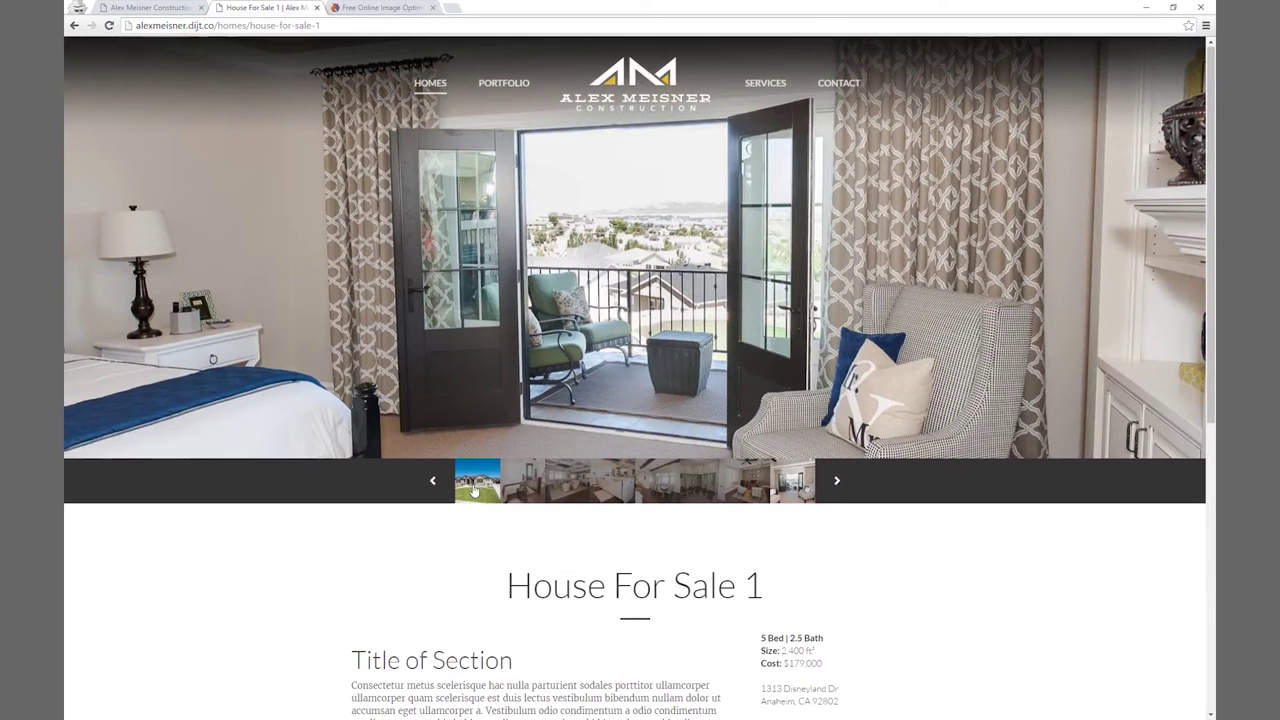
click(110, 25)
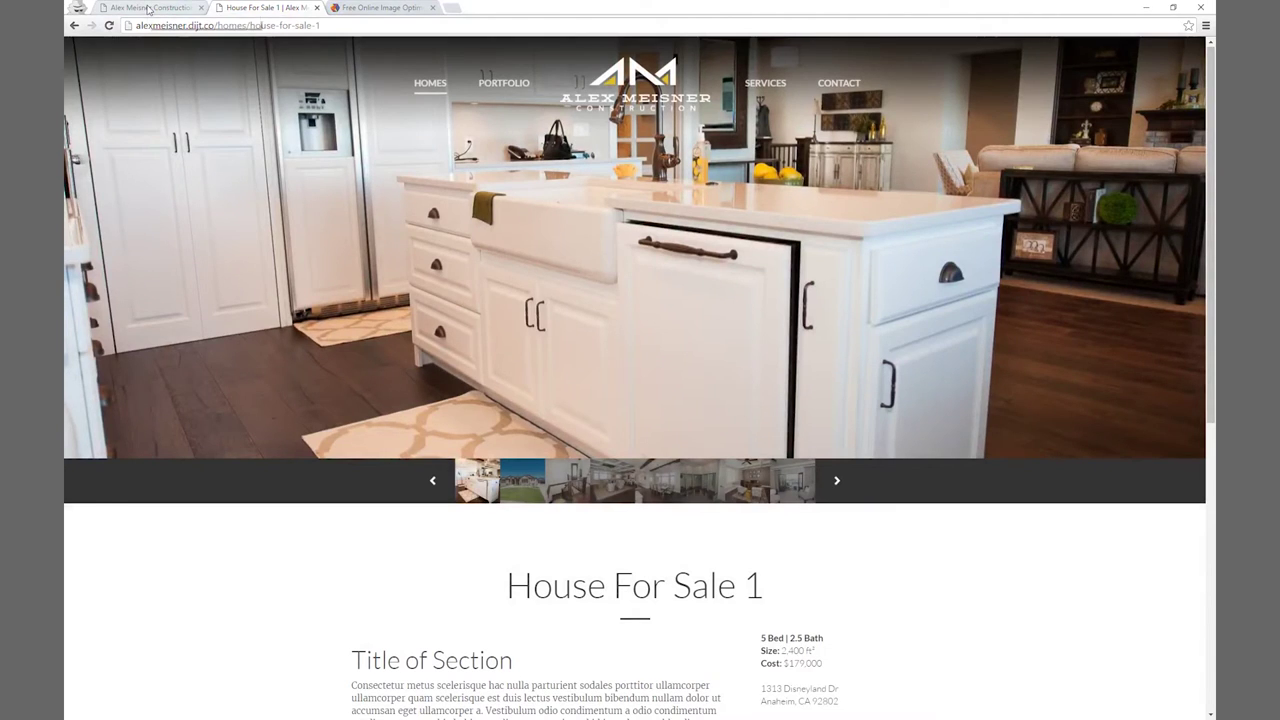
Jump the live gallery to its first photo, the kitchen, then return to the panel.
click(148, 9)
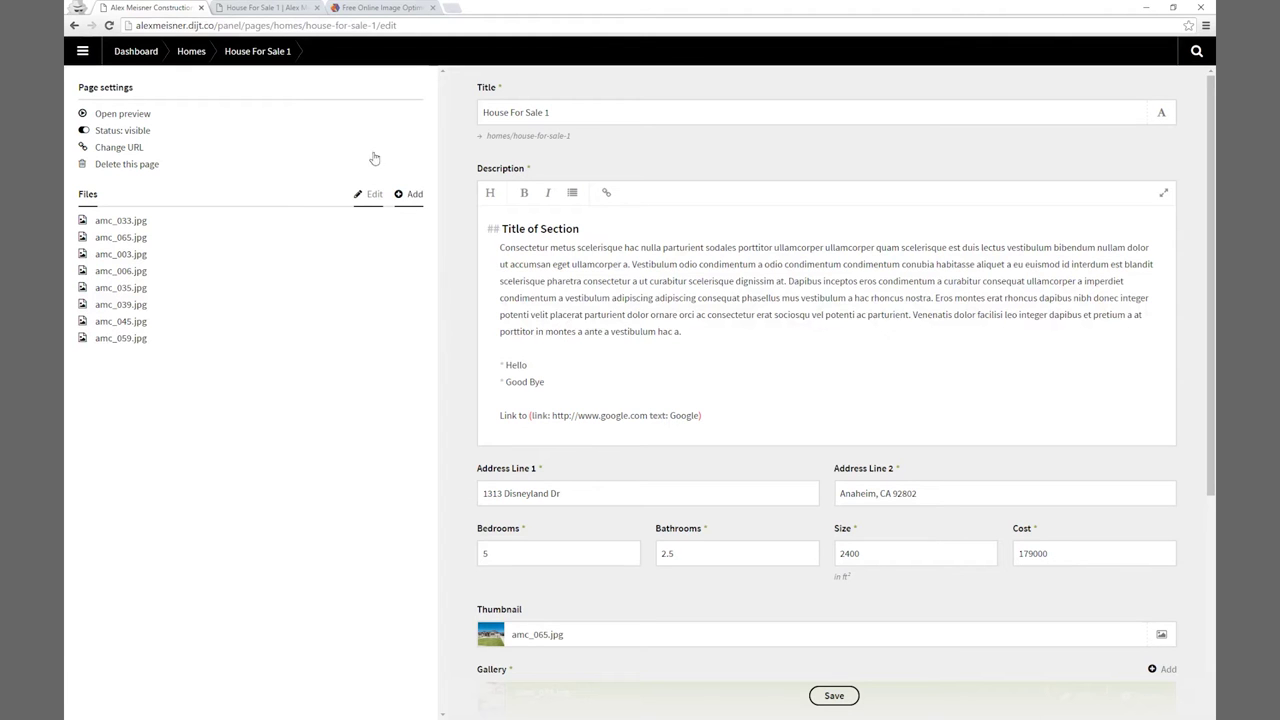
click(243, 8)
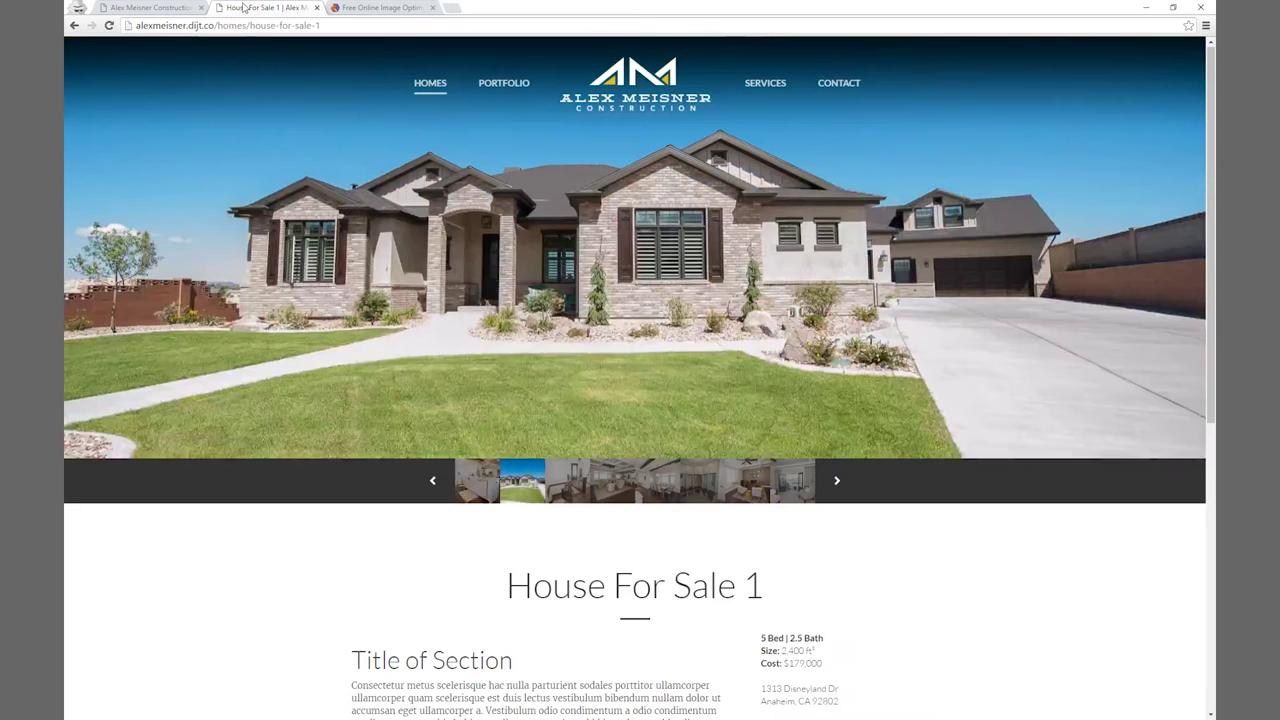
click(478, 478)
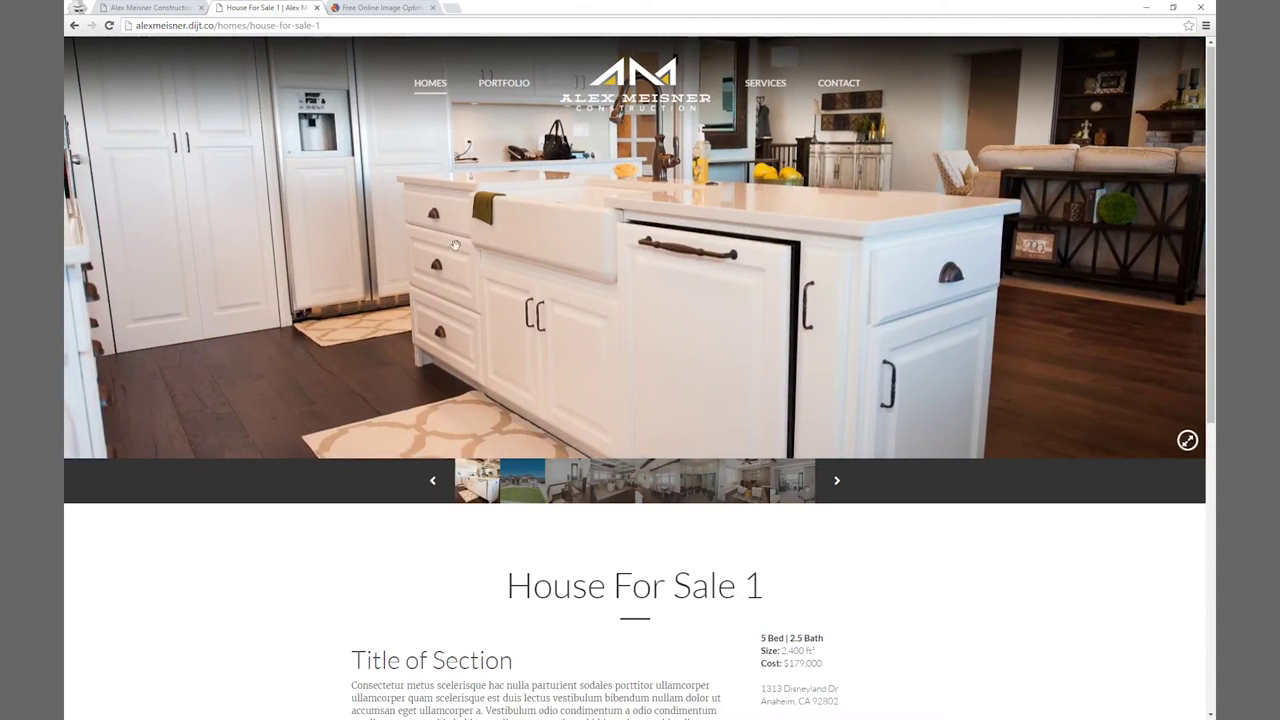
click(164, 14)
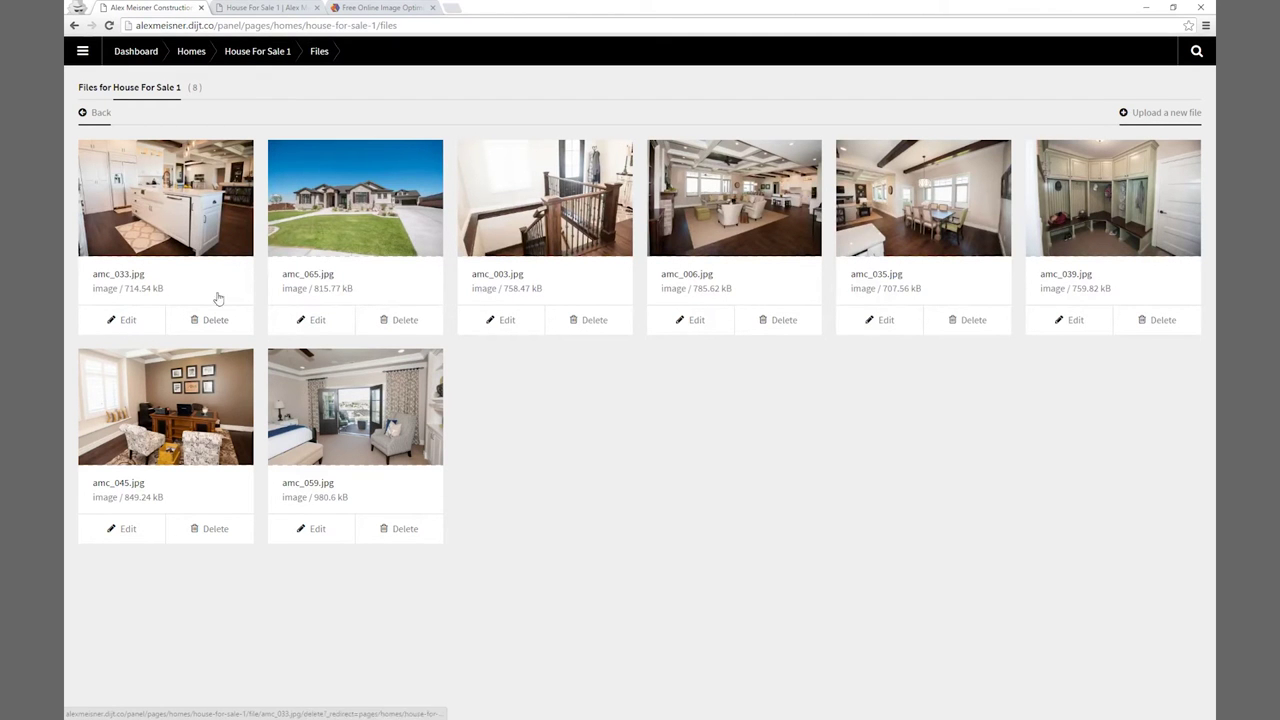
Caption amc_033.jpg 'These are real wood cabinets and hard floors.' and resave House For Sale 1.
click(128, 320)
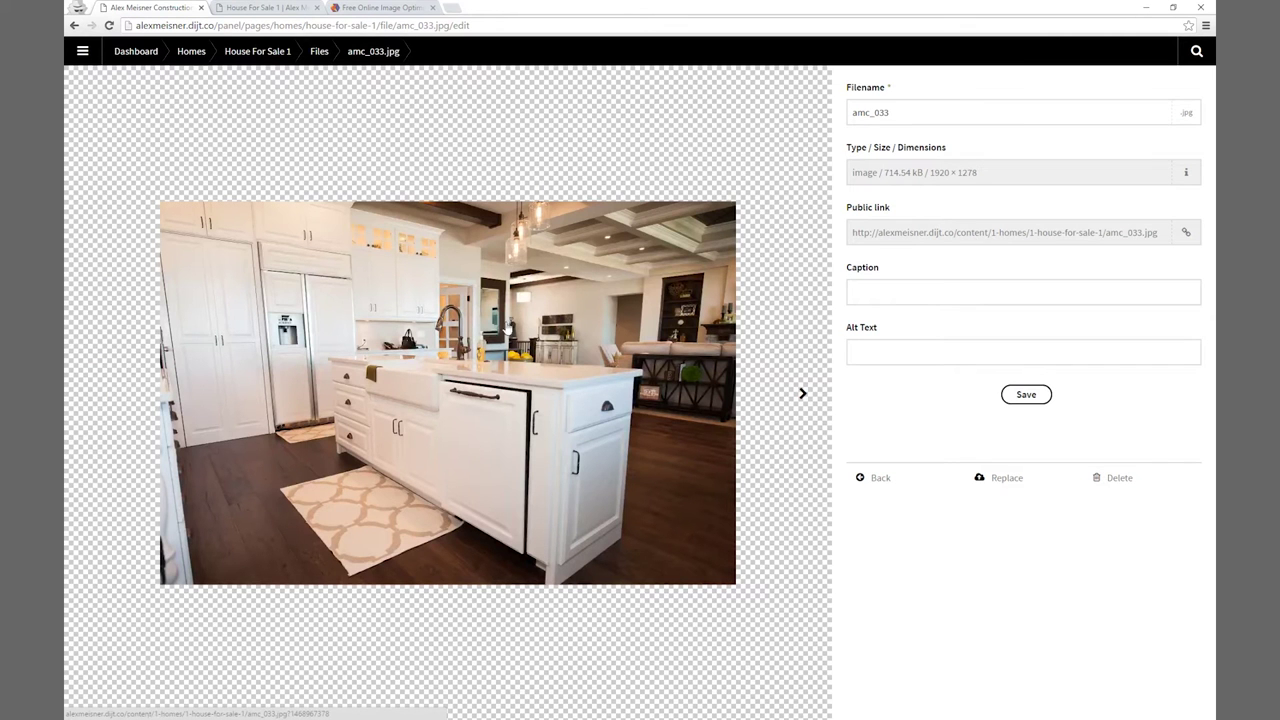
click(870, 290)
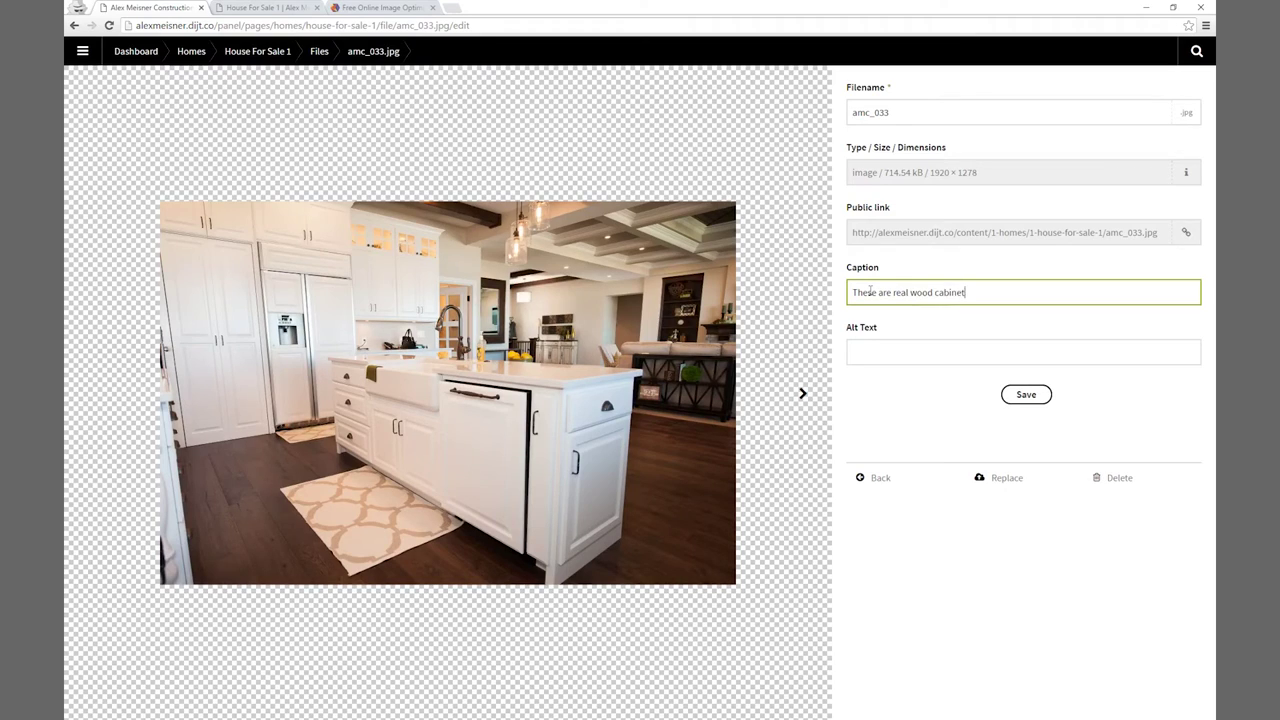
text(and hard floors.)
click(1027, 395)
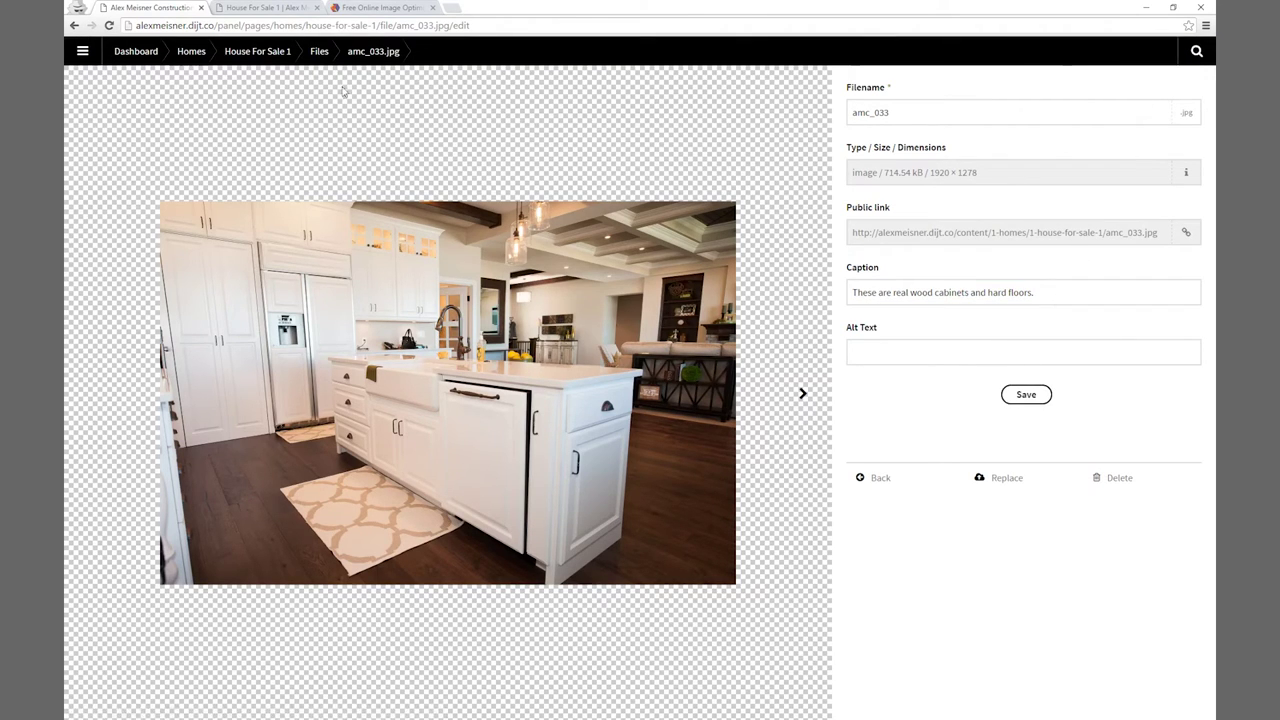
click(270, 58)
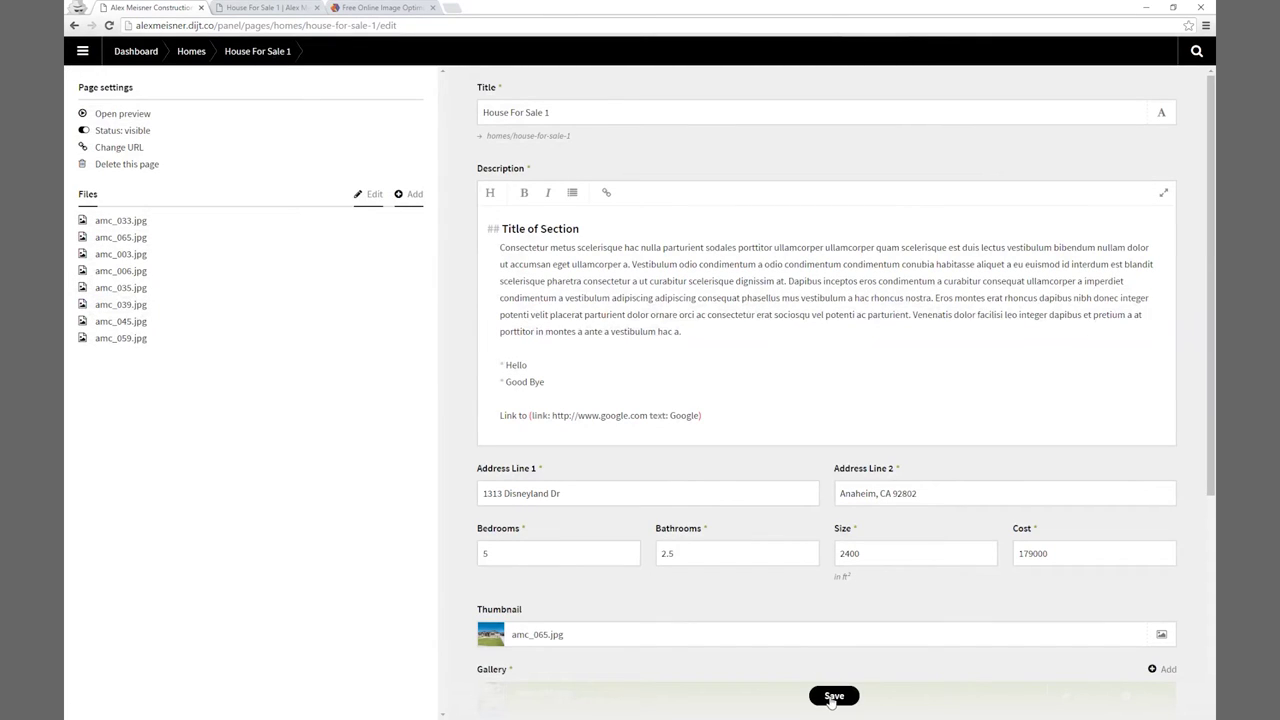
click(833, 697)
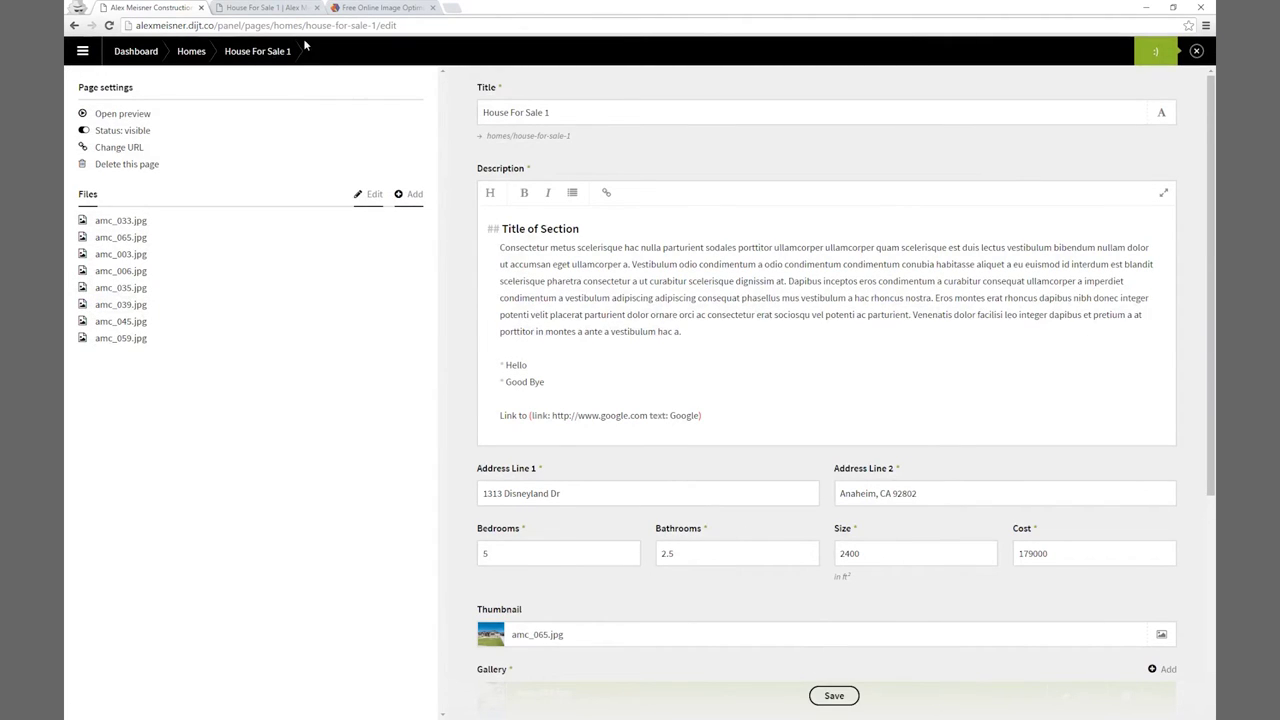
click(262, 7)
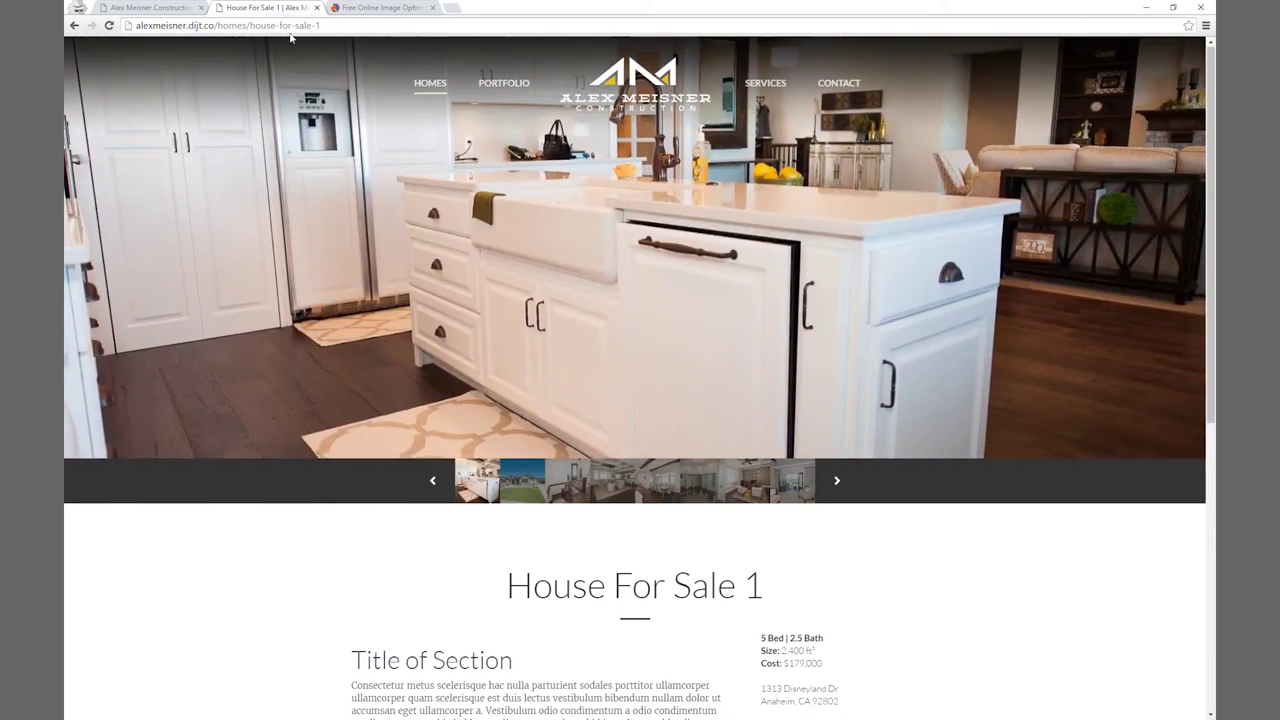
Reload the live page and enlarge the kitchen photo to confirm its new caption.
click(109, 26)
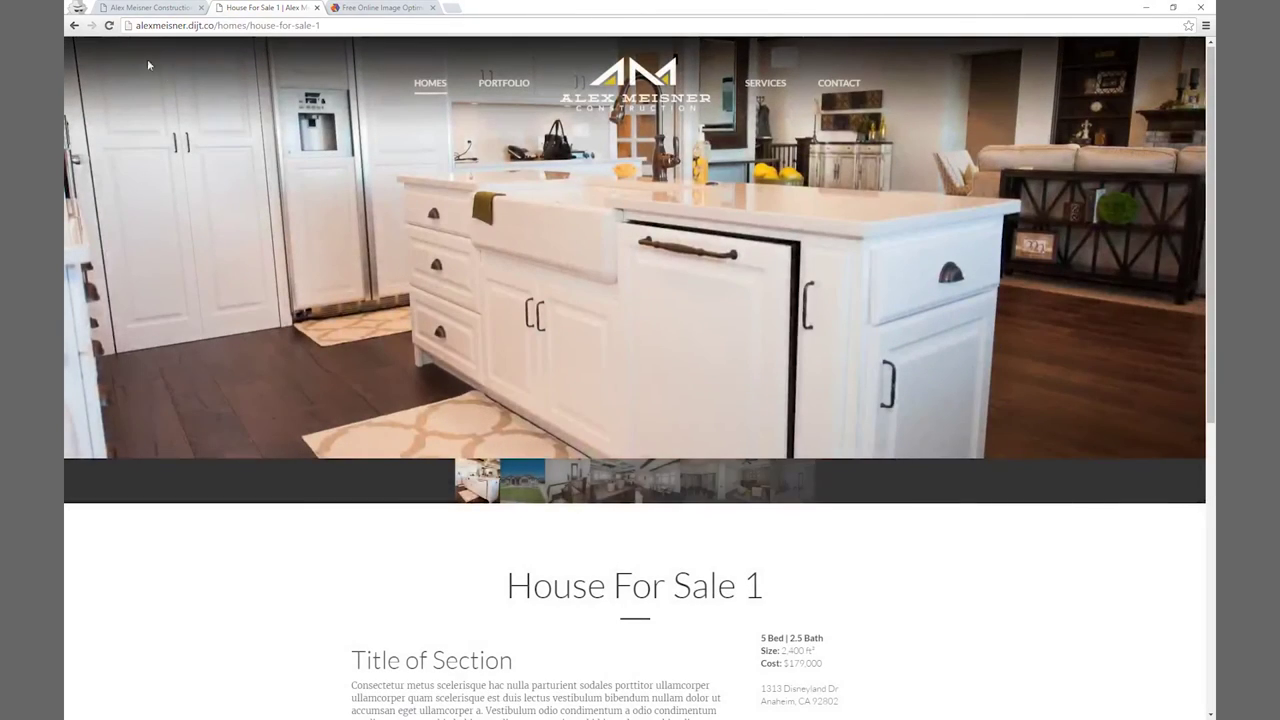
mouse_move(648, 330)
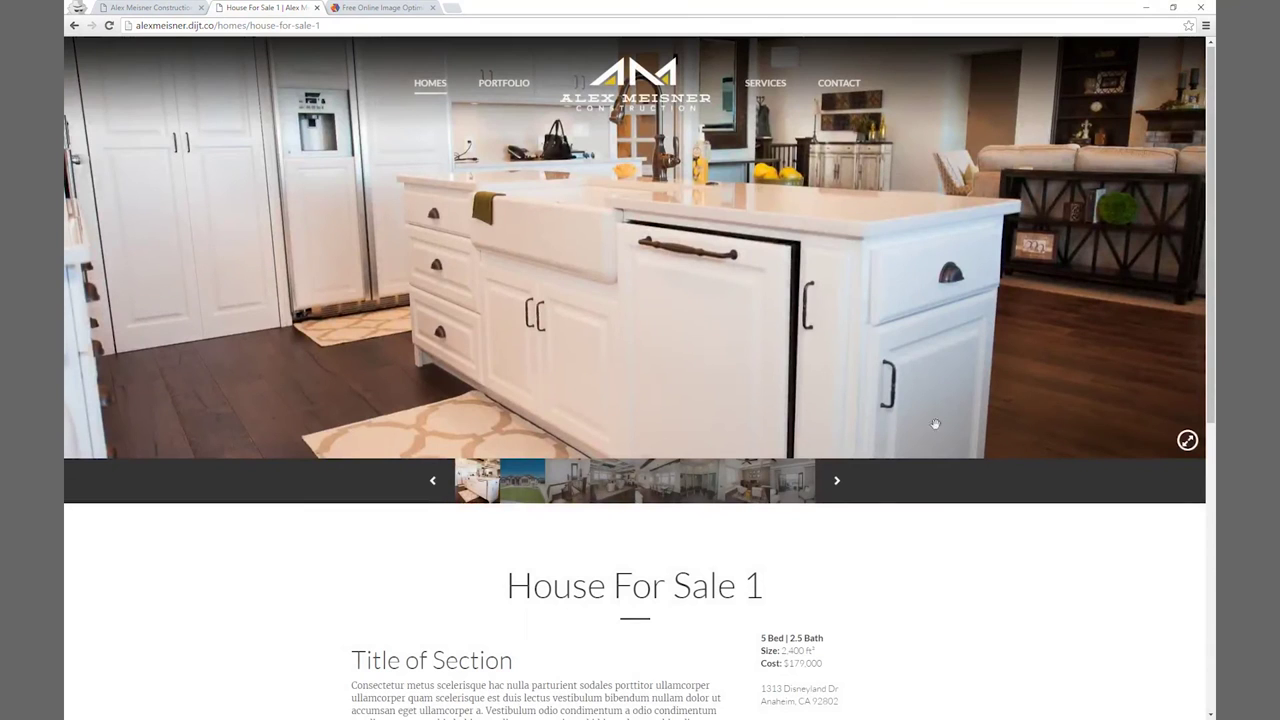
click(1187, 442)
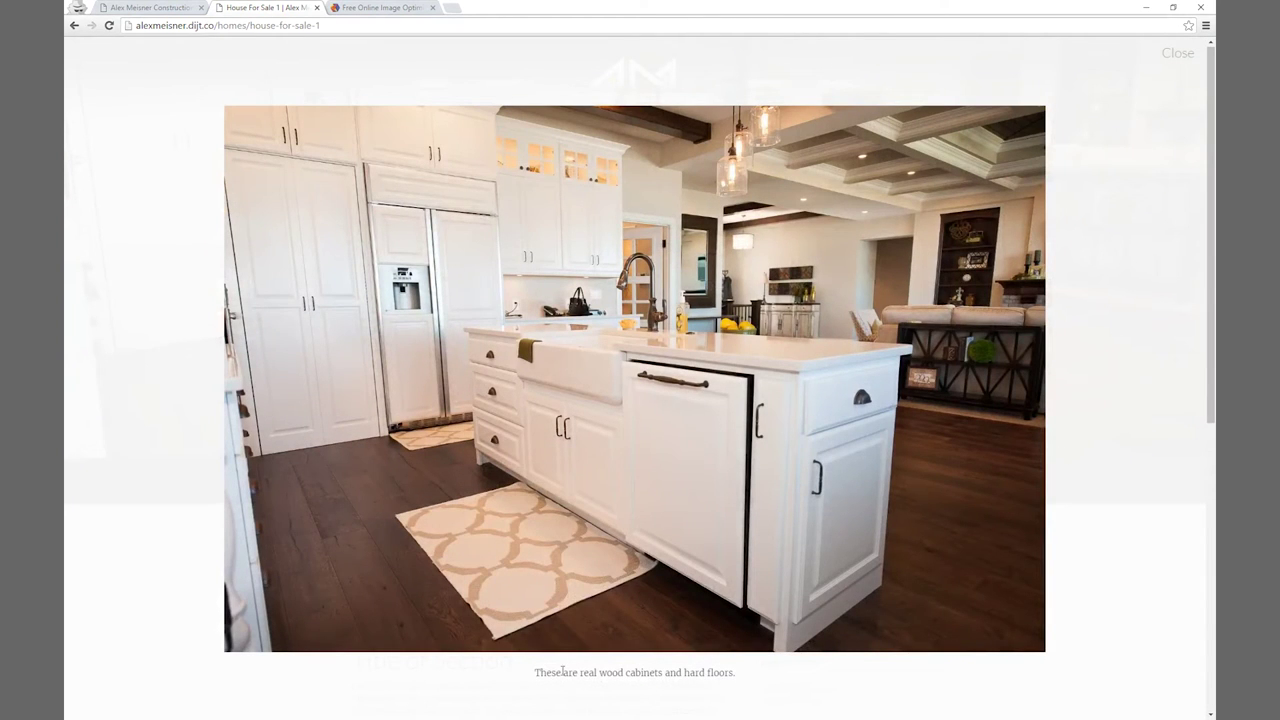
drag(539, 673, 733, 672)
click(757, 675)
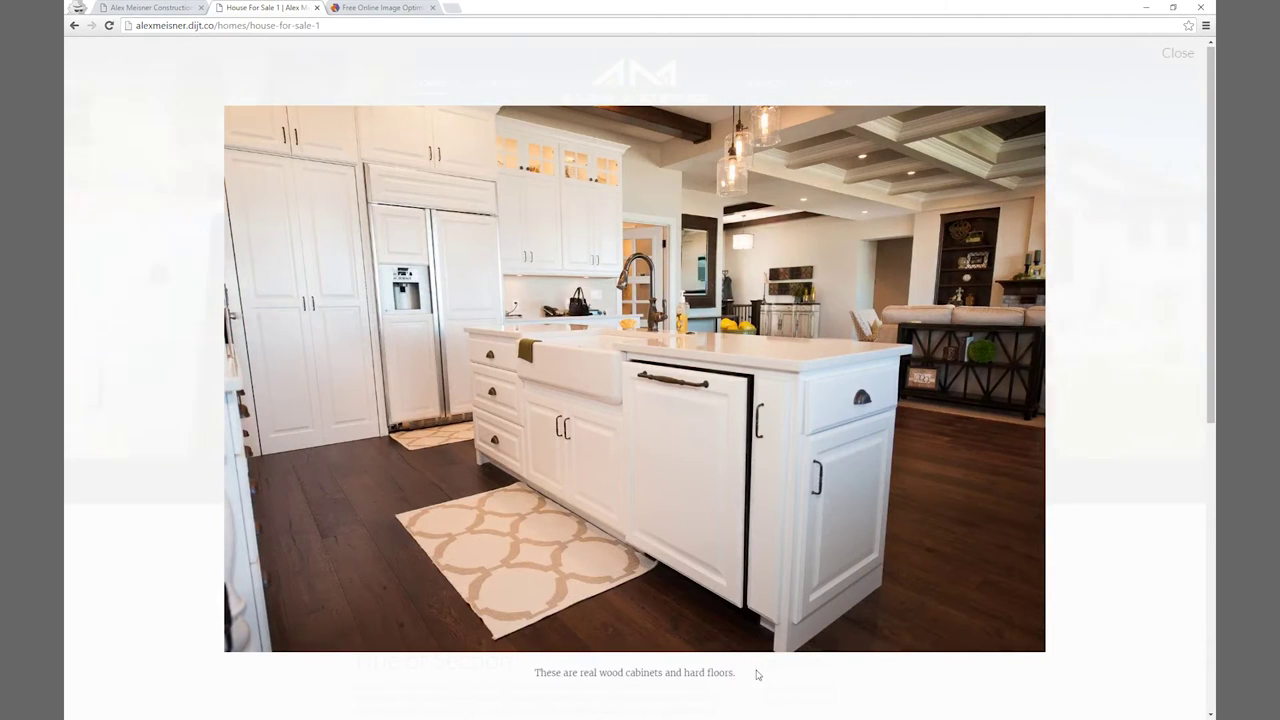
click(1177, 54)
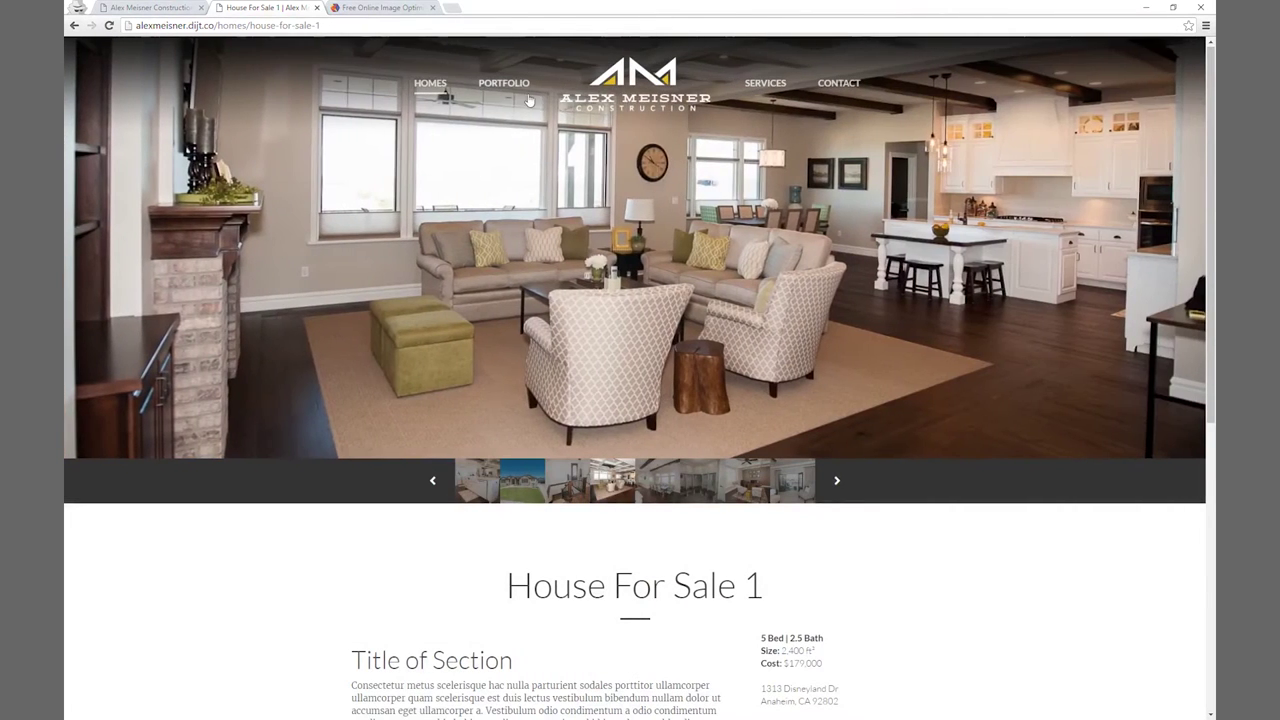
click(158, 9)
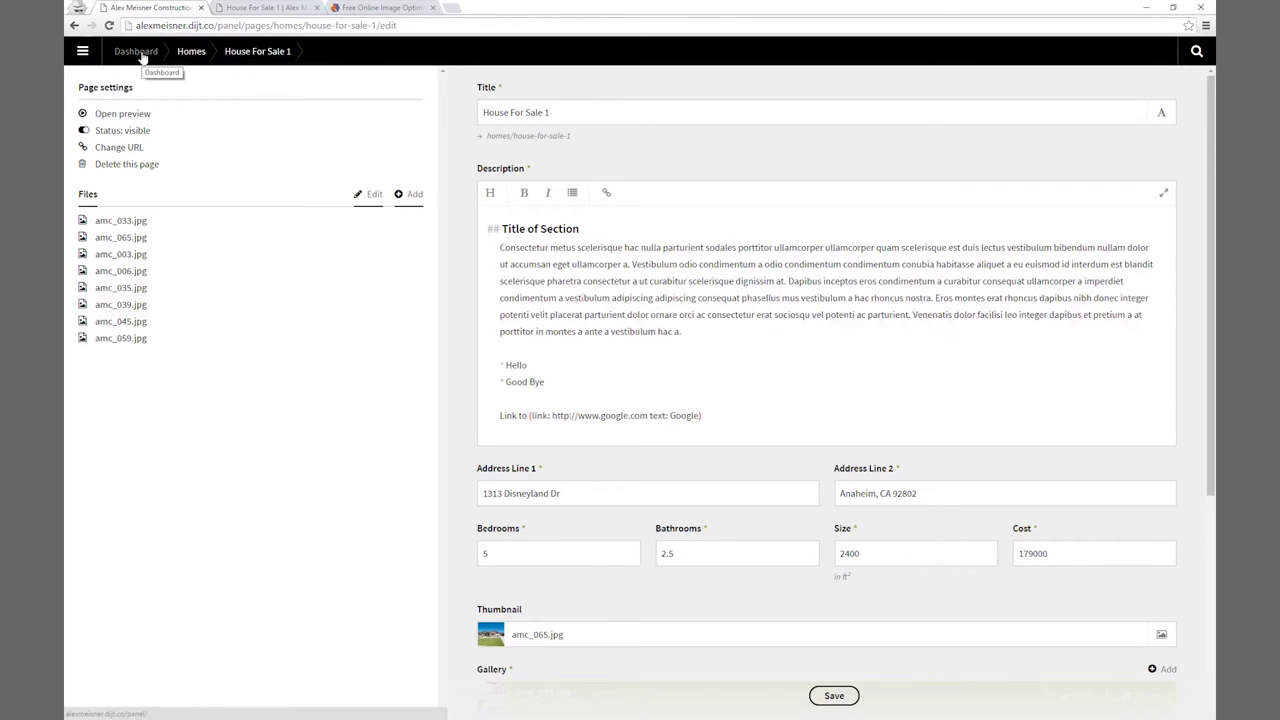
Check the Portfolio in the panel and live site, then drag Densley Home above Miller Home.
click(142, 53)
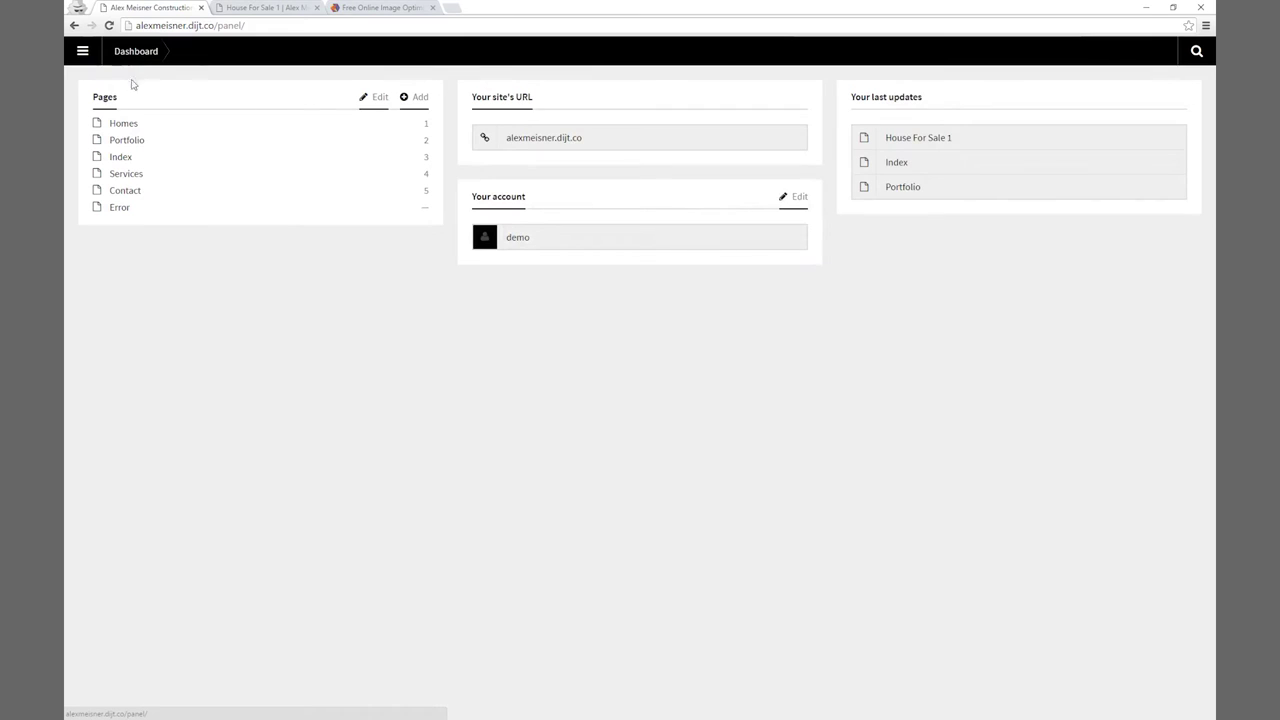
click(127, 140)
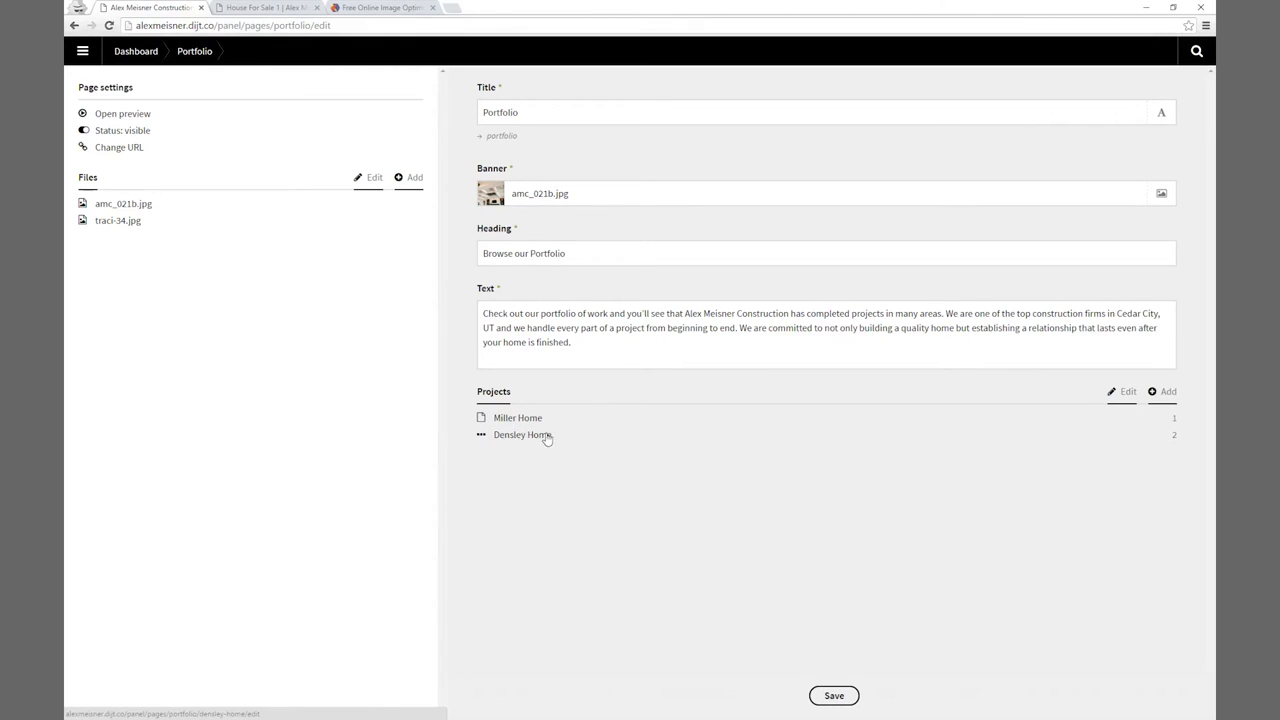
click(263, 7)
click(517, 85)
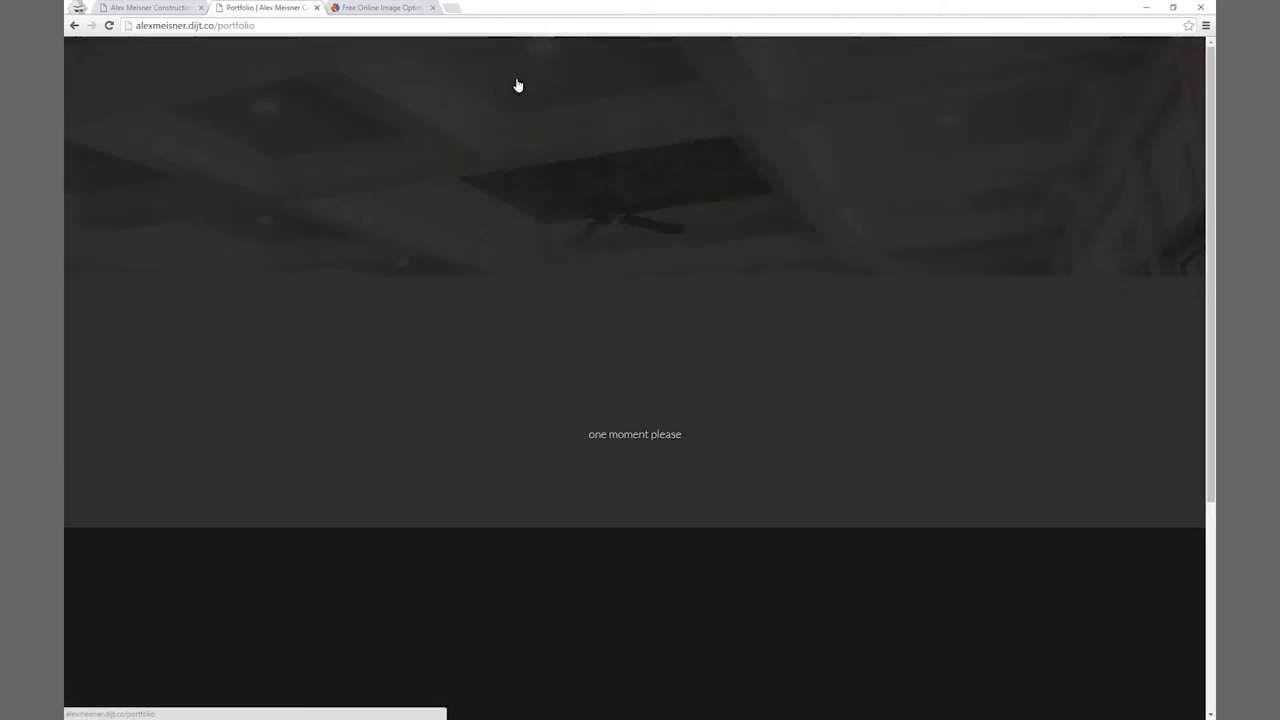
scroll(306, 491, down, 1)
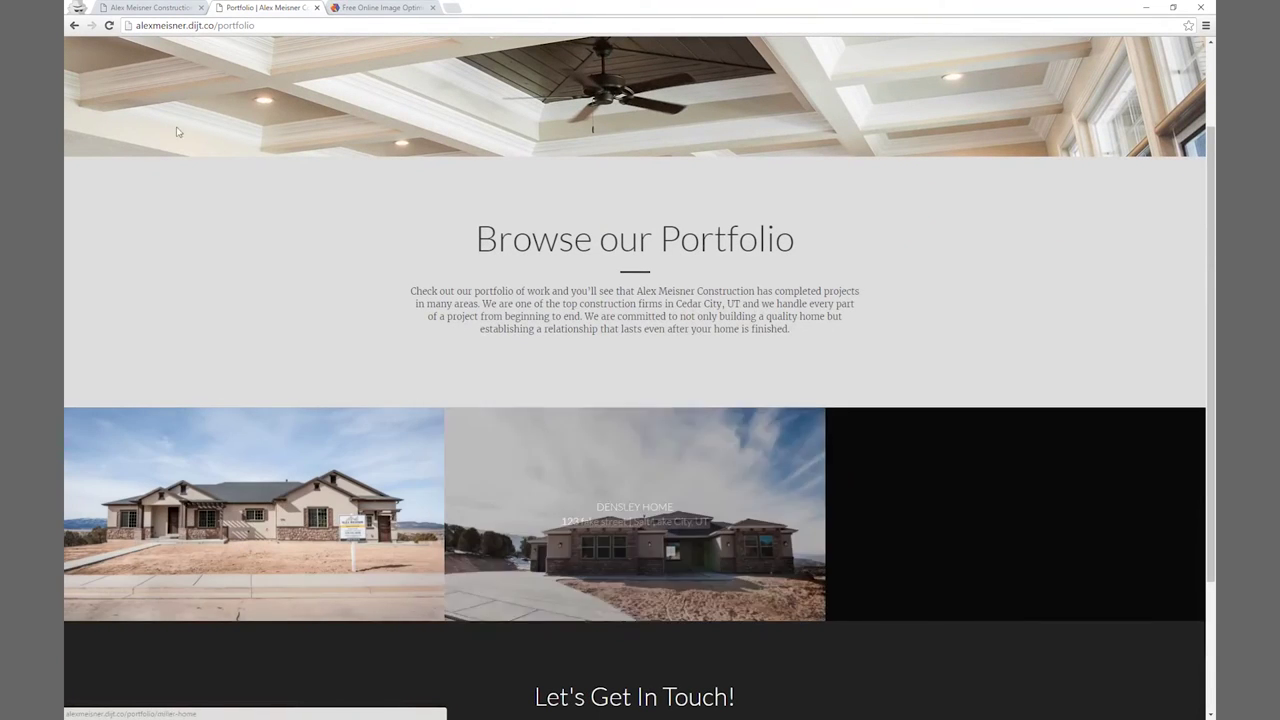
click(134, 8)
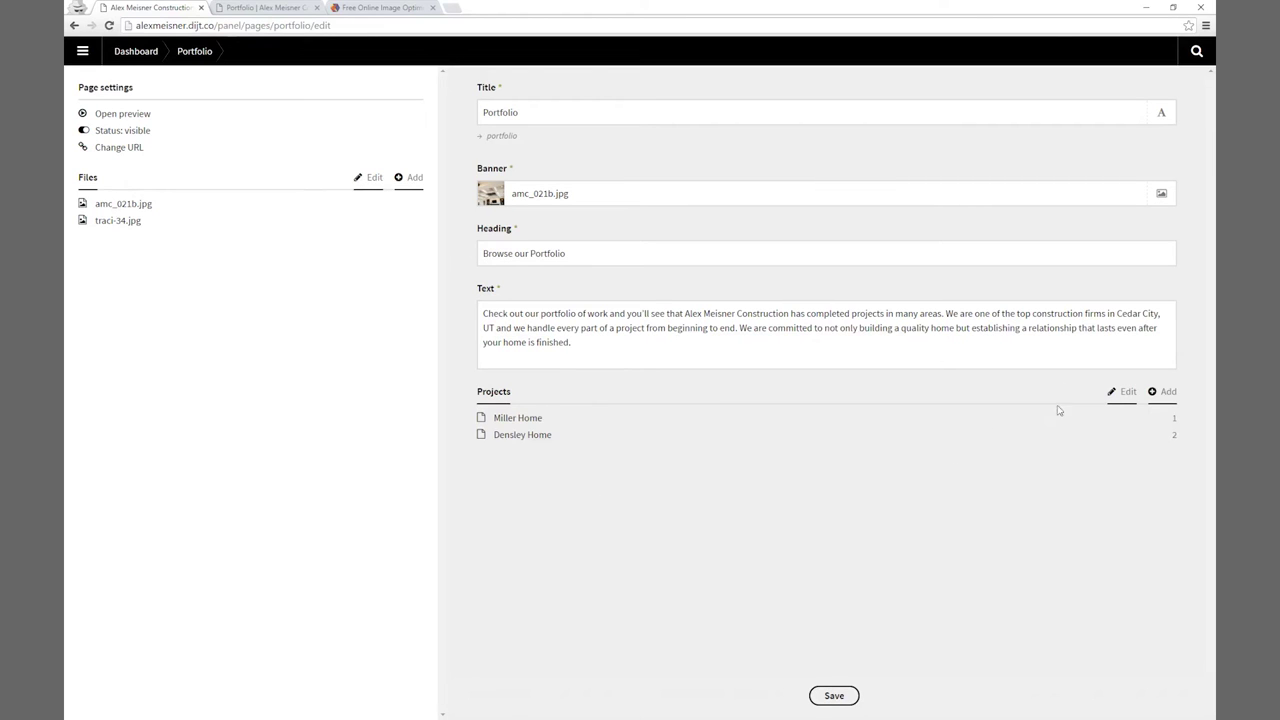
click(1125, 395)
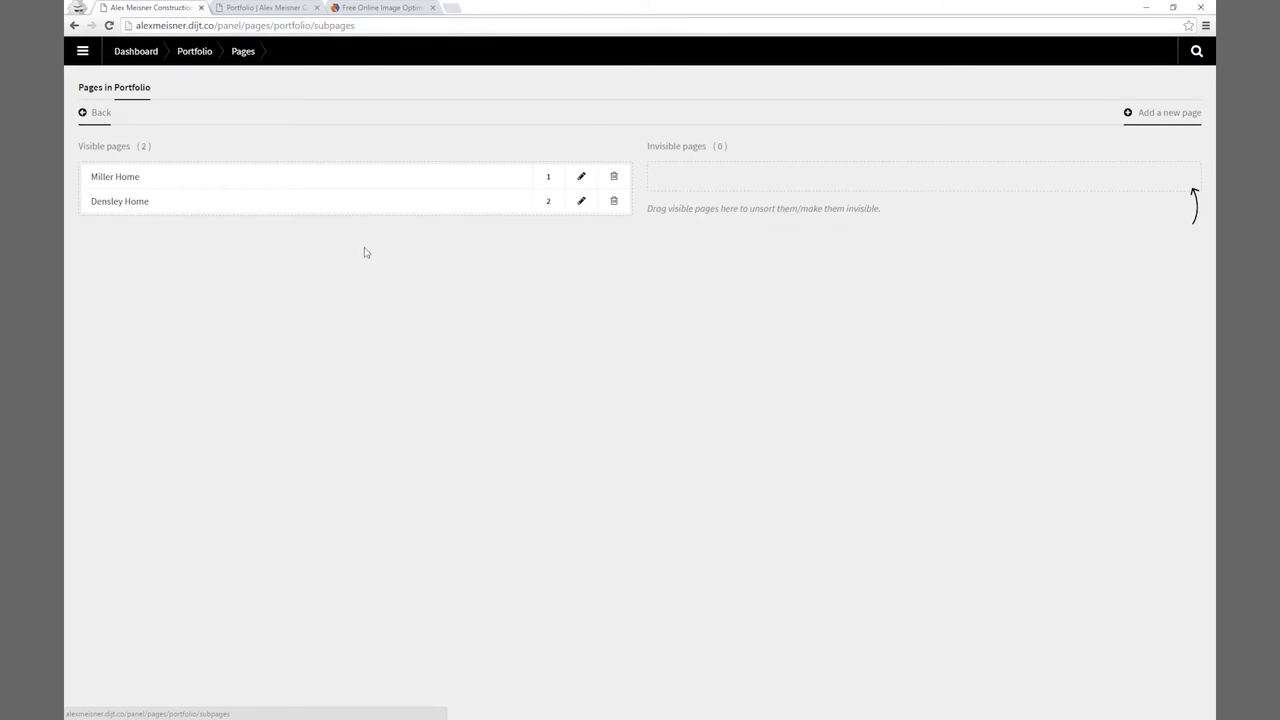
drag(149, 203, 150, 177)
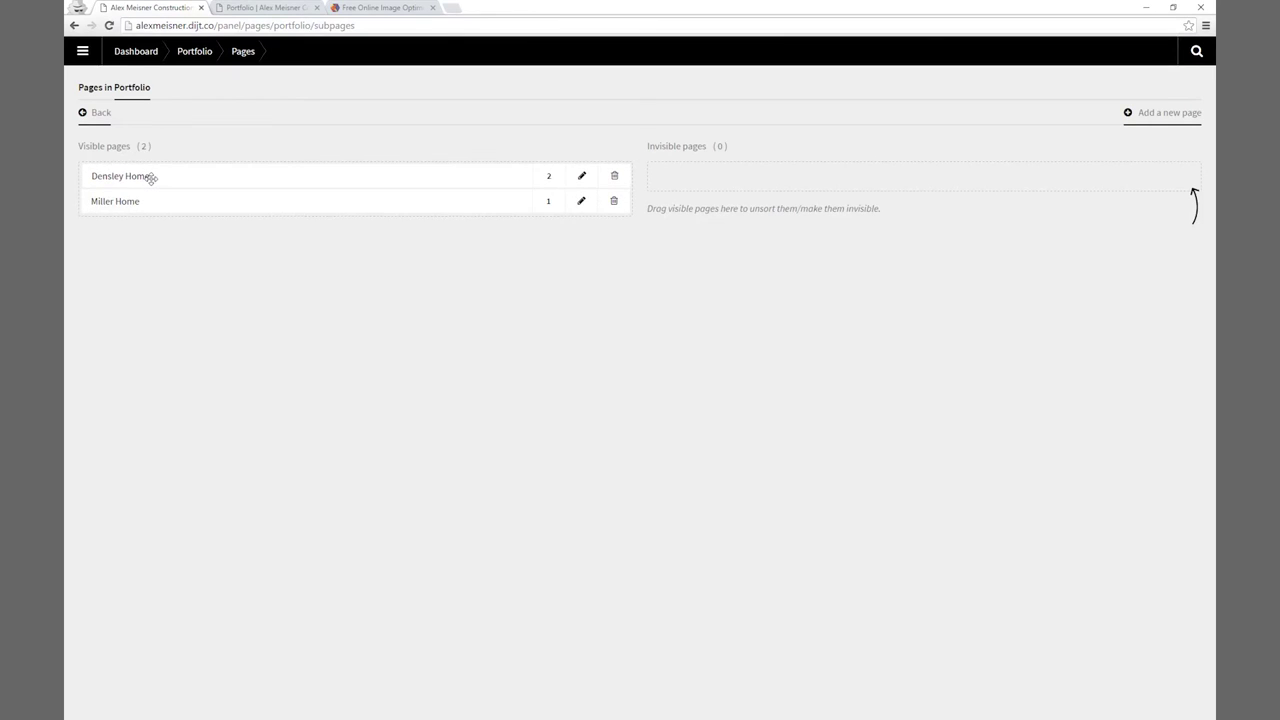
Save the Densley Home-first project order and reload the live Portfolio page to confirm.
click(97, 115)
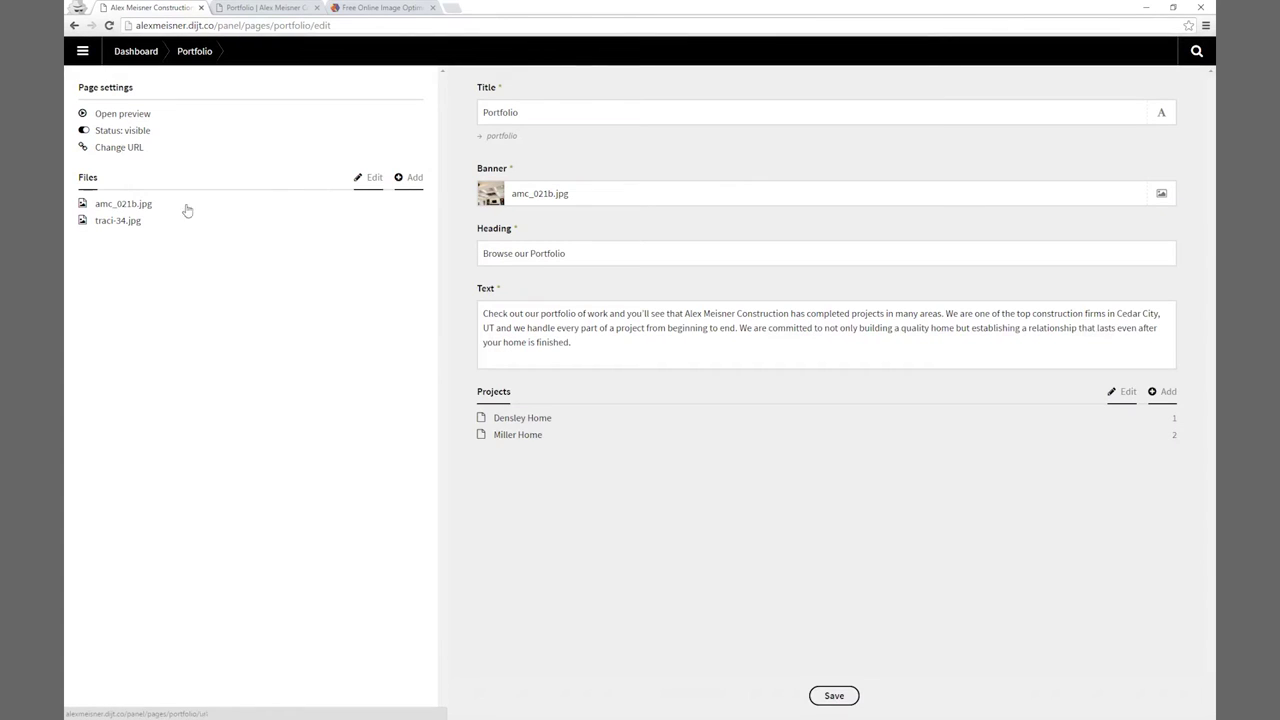
click(834, 696)
click(273, 8)
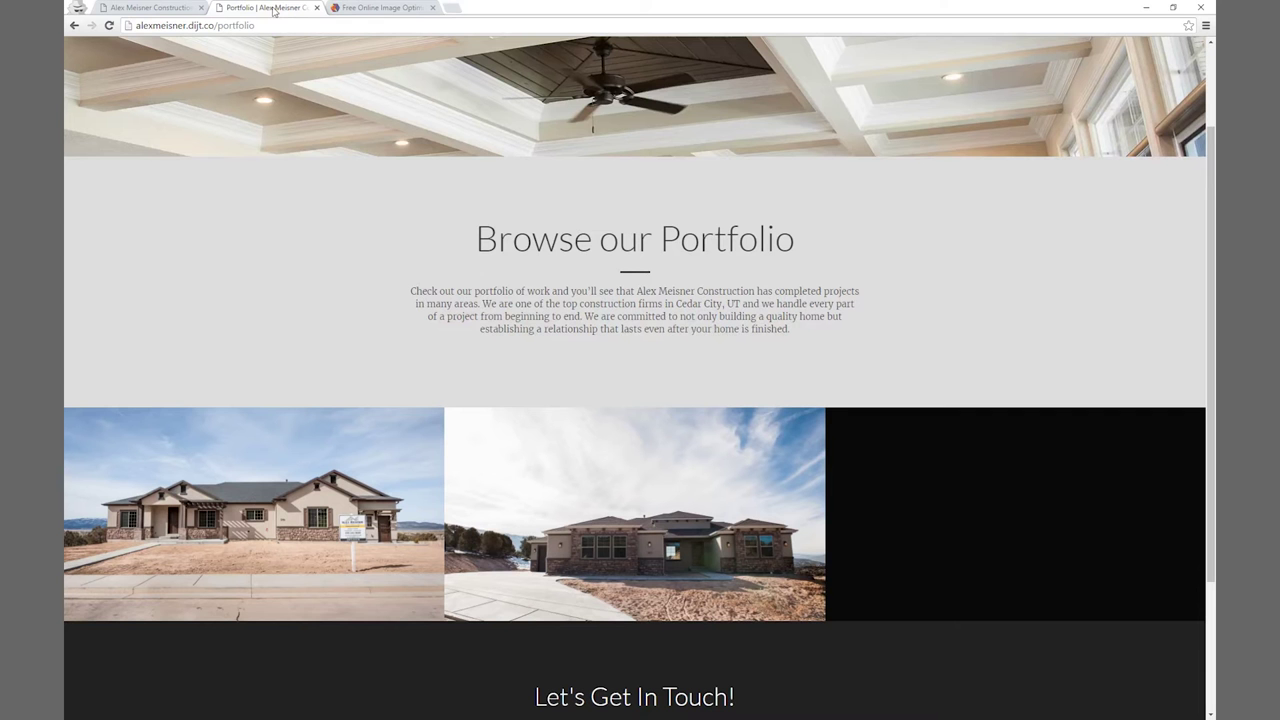
click(110, 25)
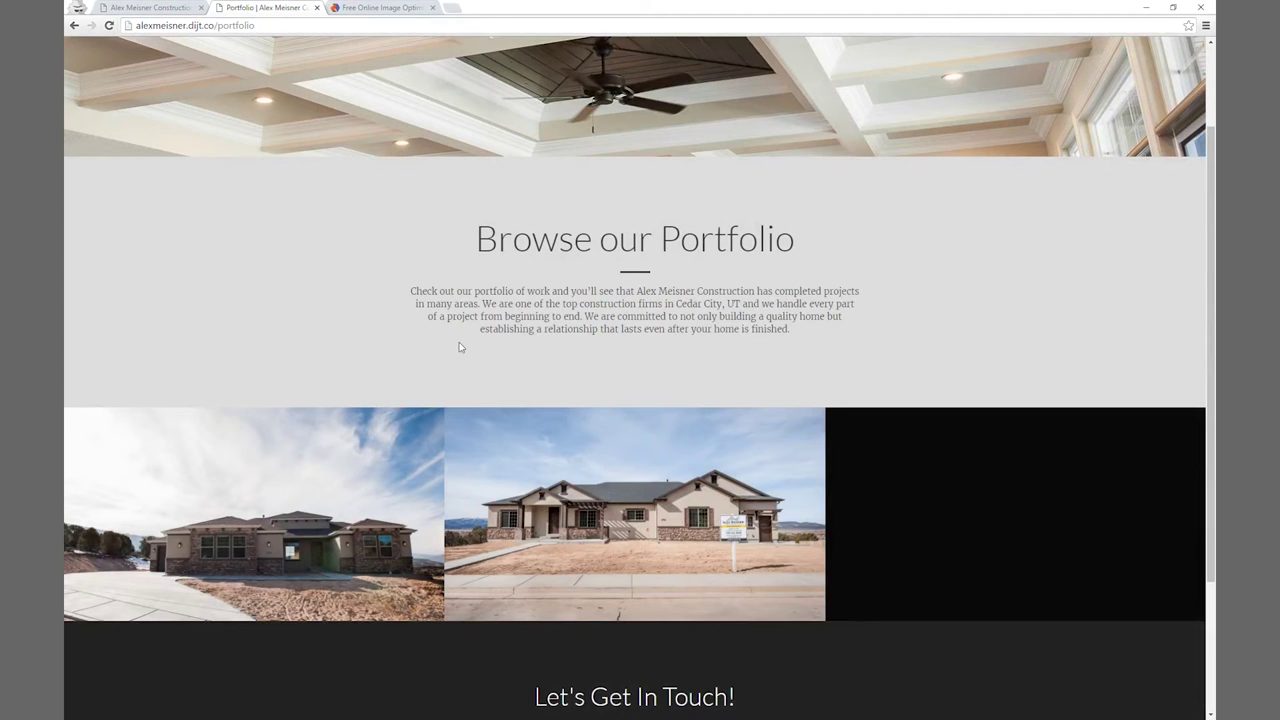
click(146, 9)
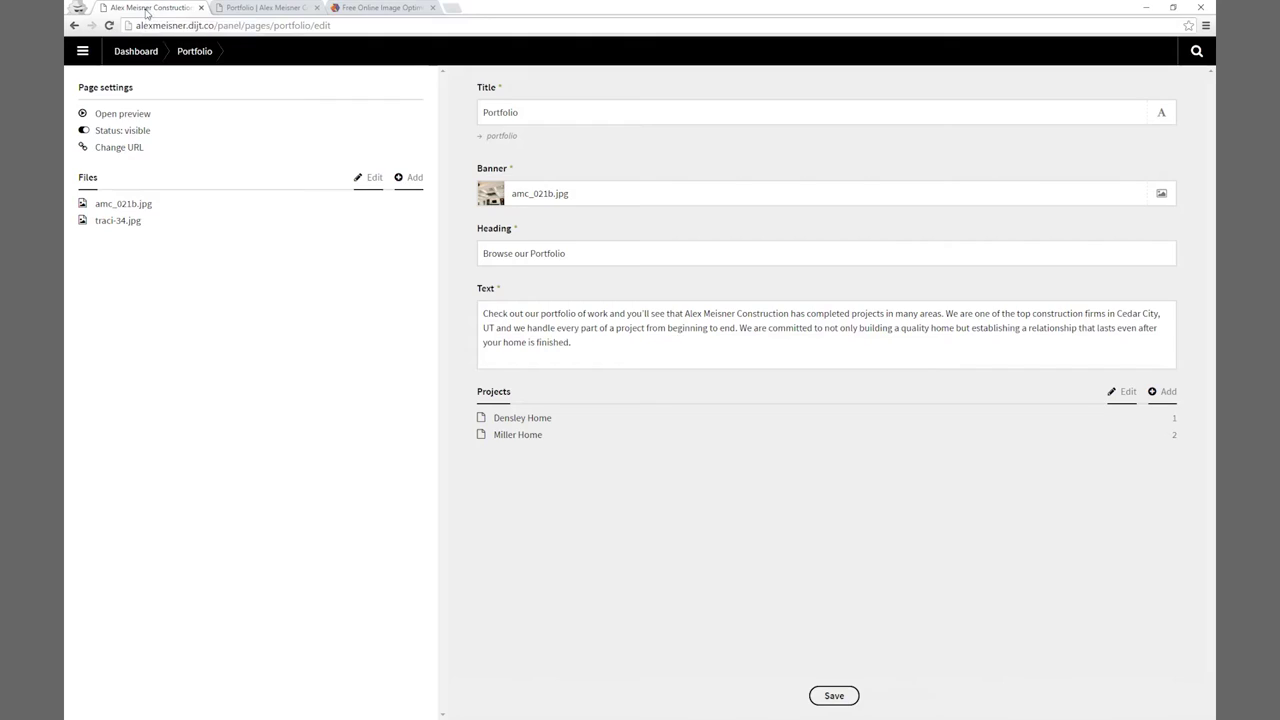
Set Densley Home's thumbnail to meisner-12.jpg, save, and reload the live Portfolio to check.
click(521, 418)
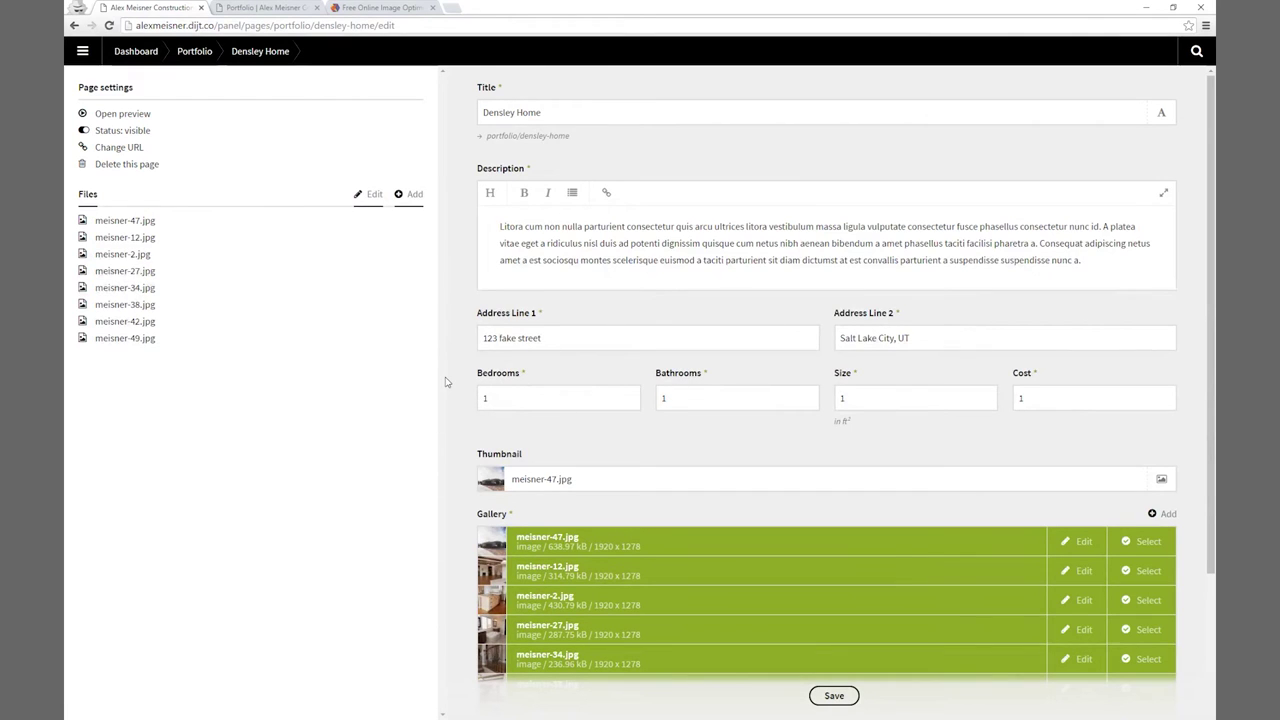
scroll(452, 395, down, 3)
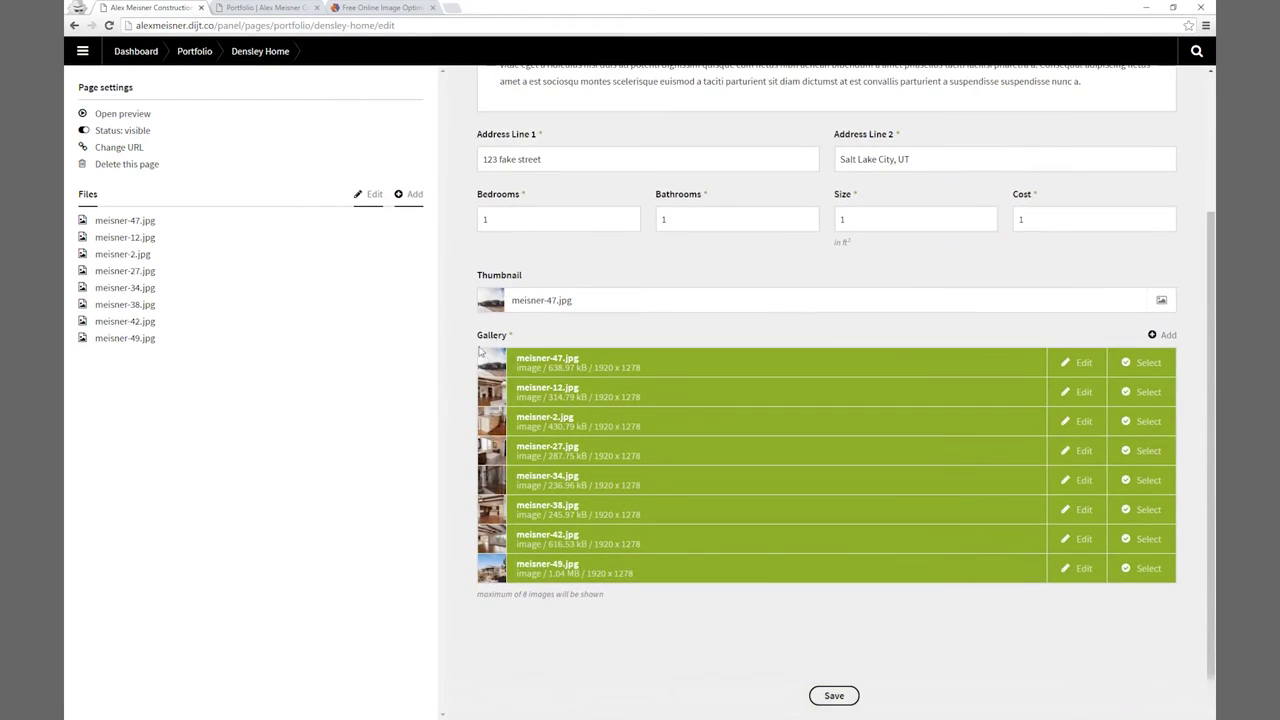
click(548, 302)
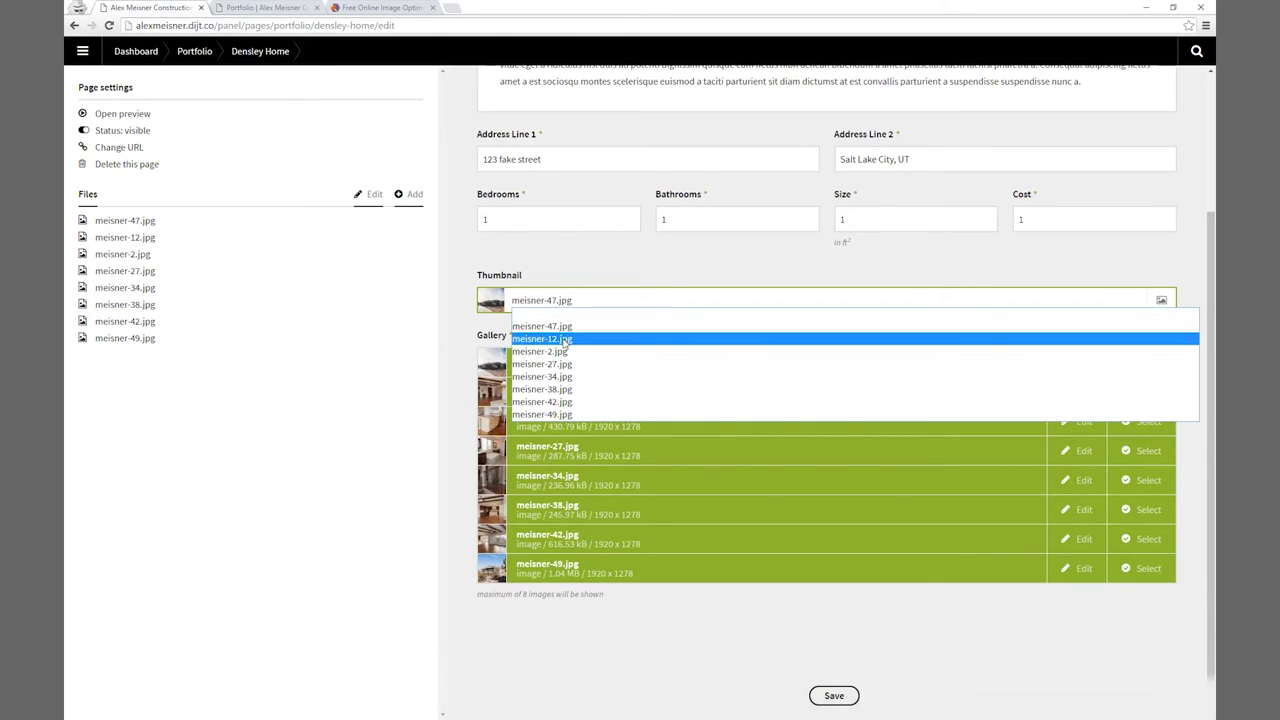
click(563, 340)
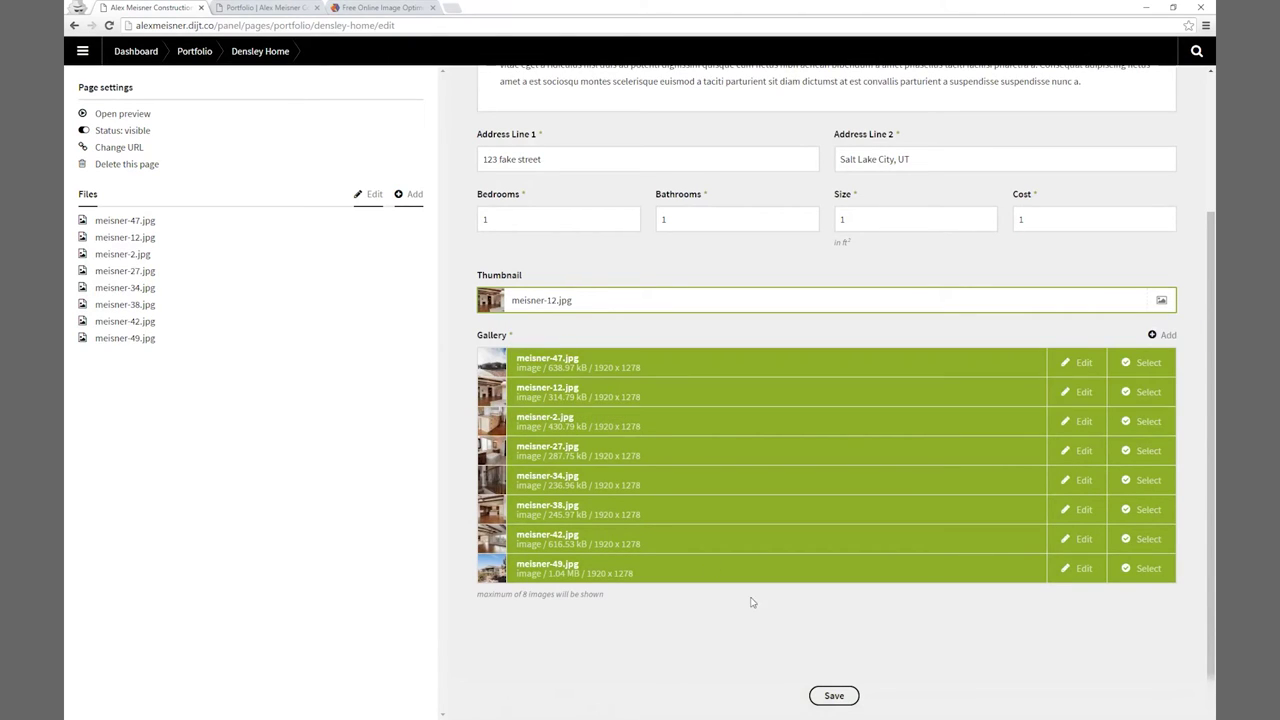
click(832, 695)
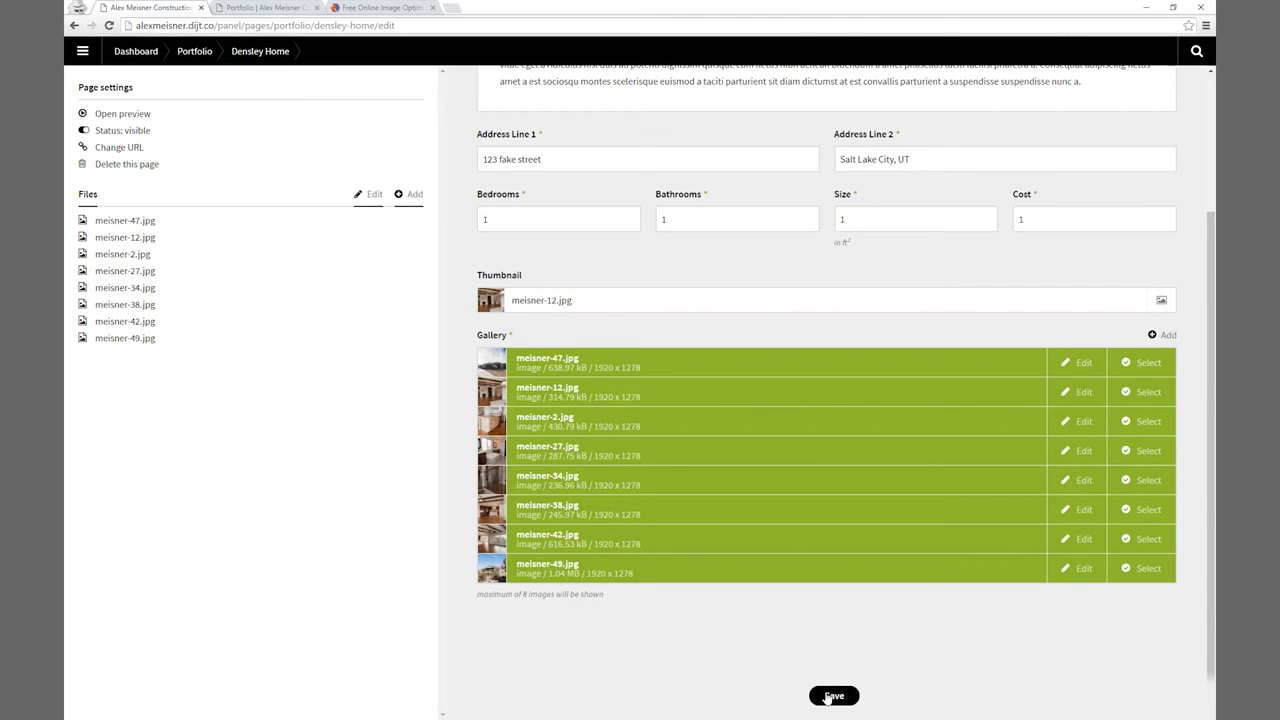
click(265, 8)
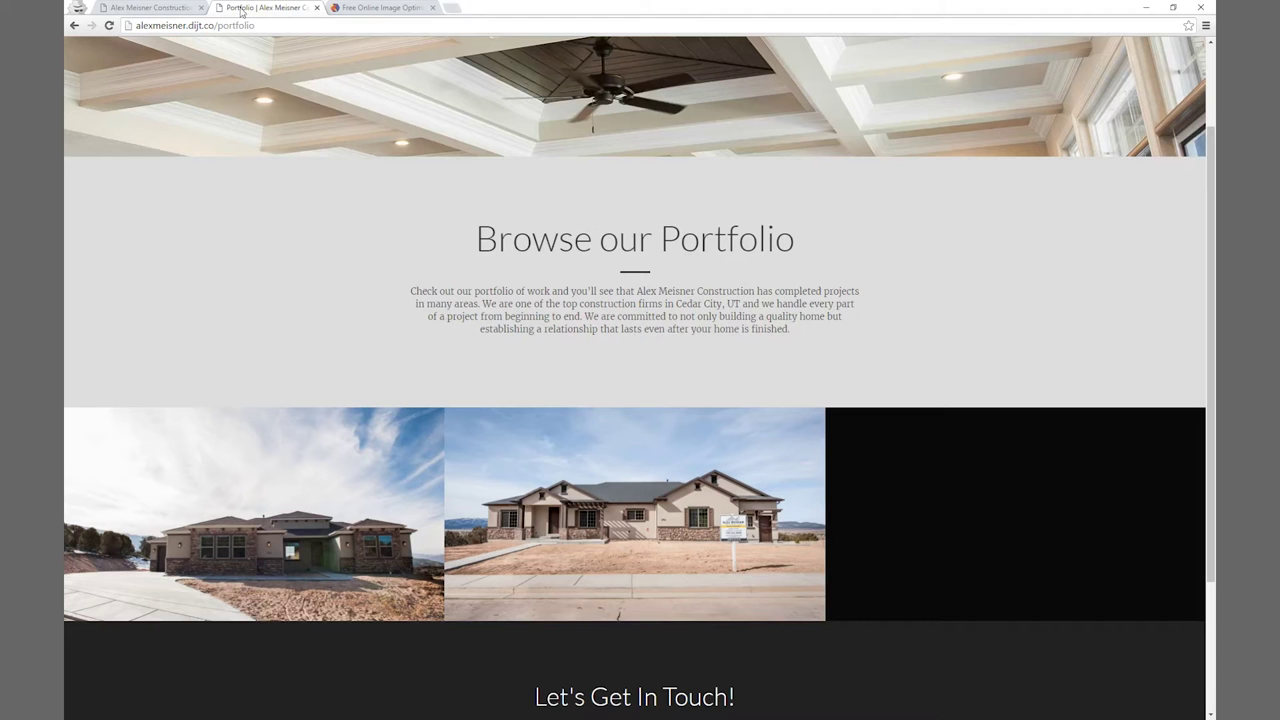
click(111, 26)
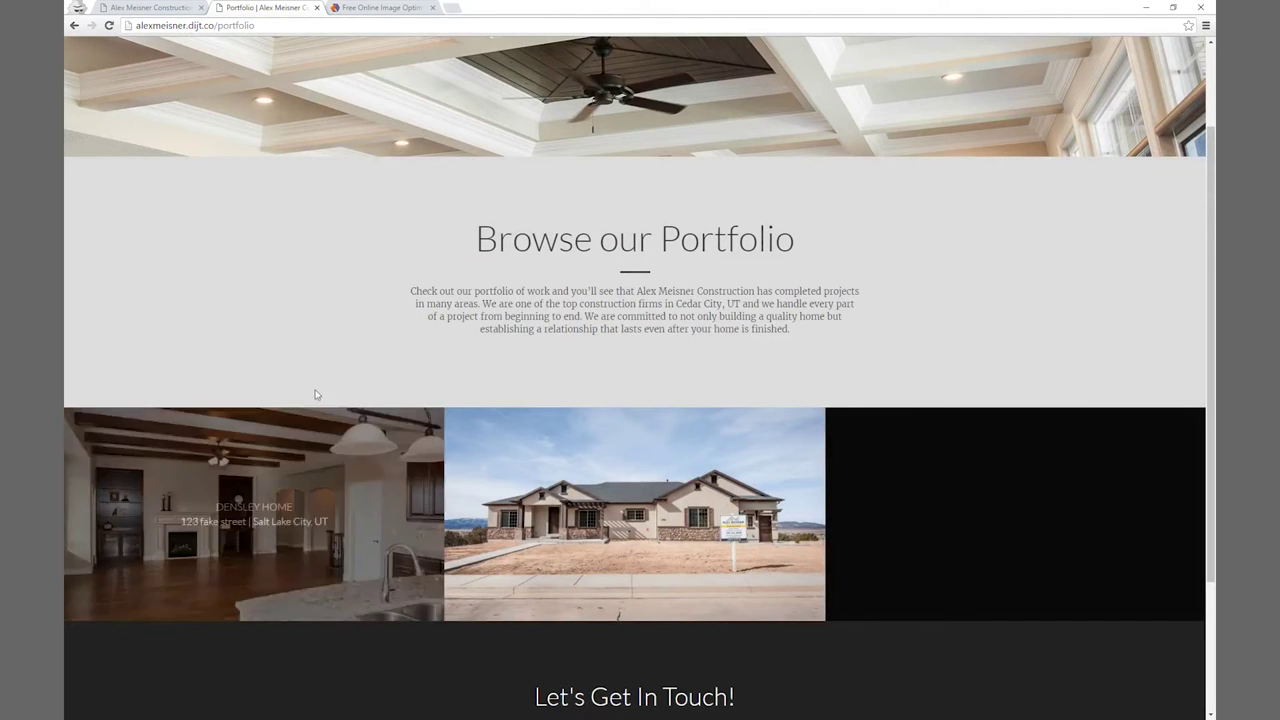
click(155, 10)
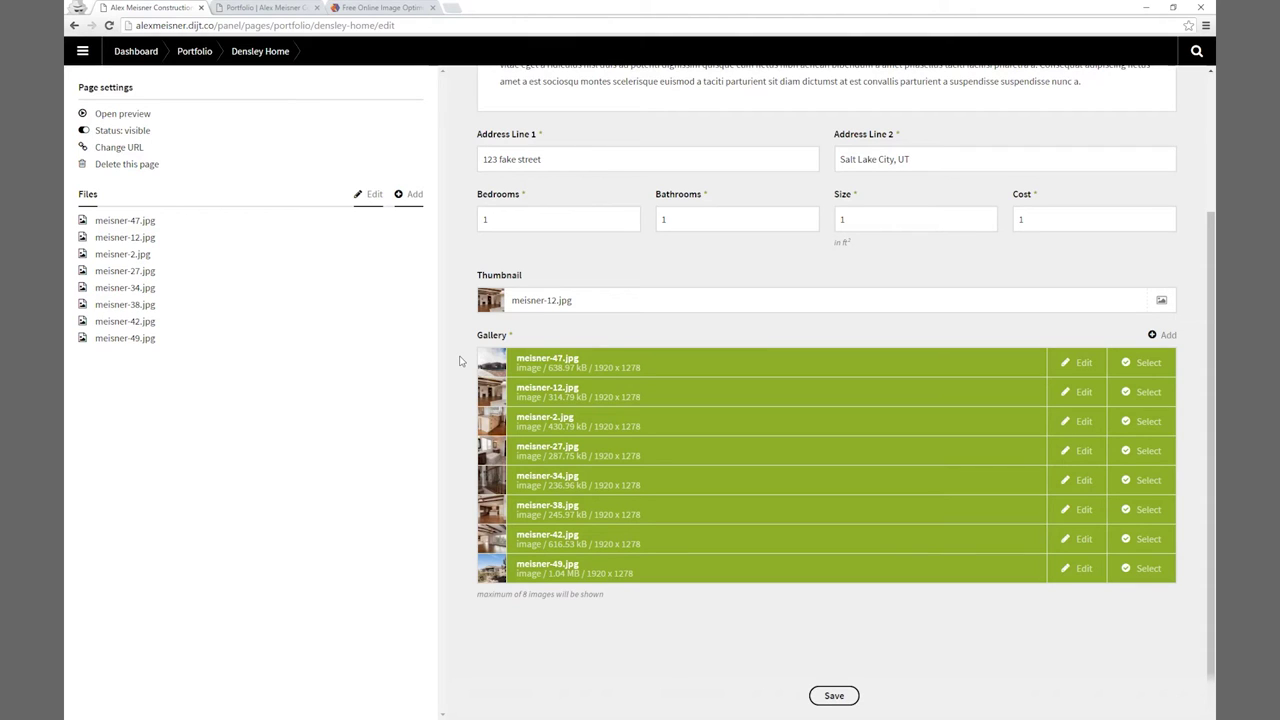
click(1138, 363)
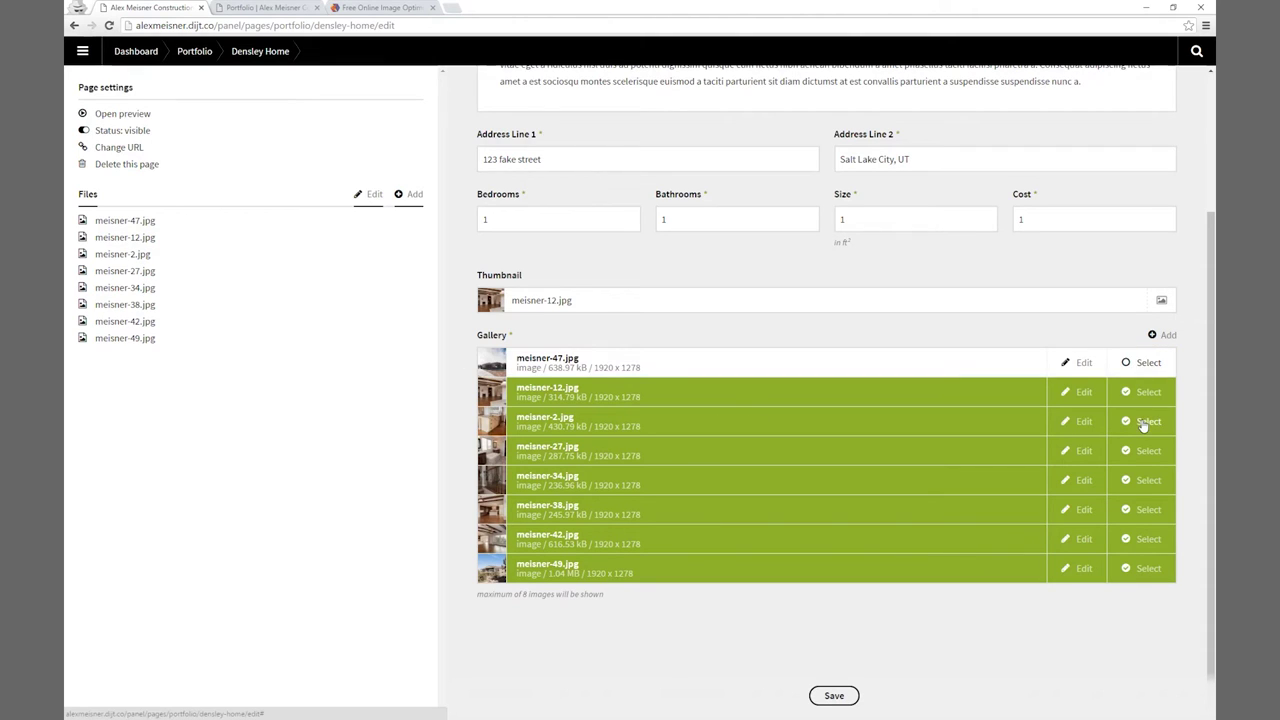
click(1142, 422)
click(1142, 481)
click(1142, 510)
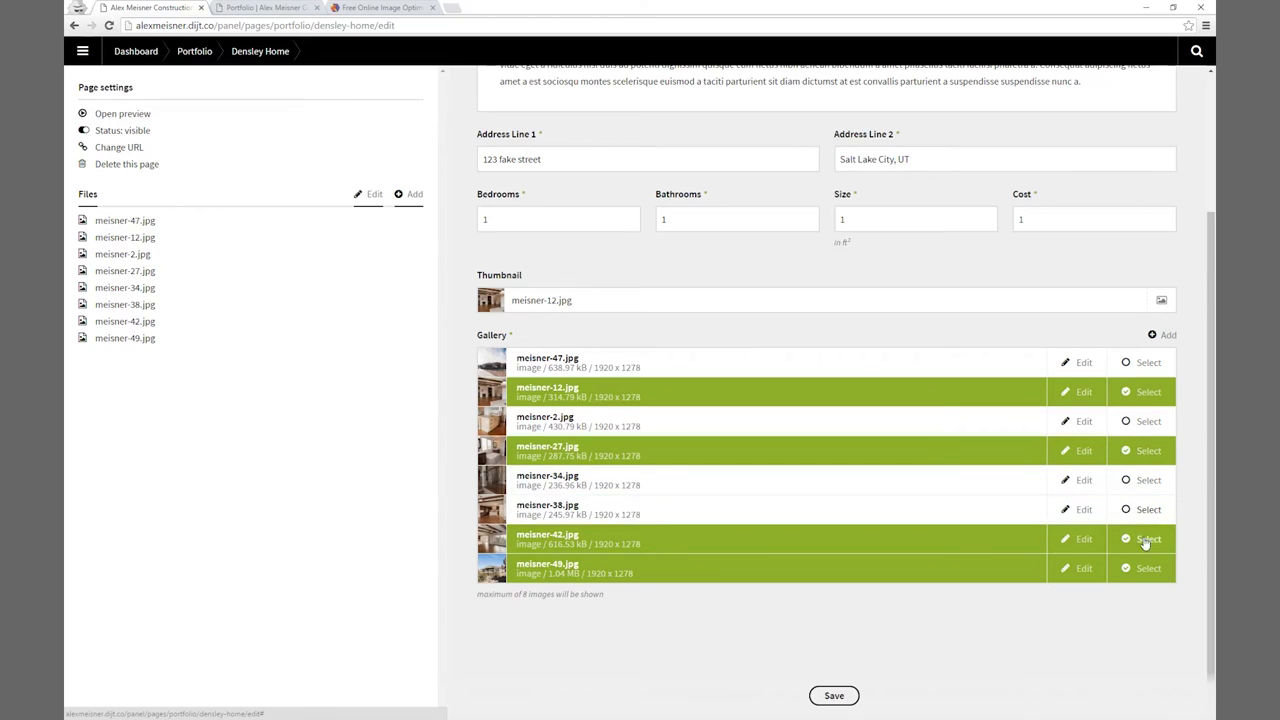
click(1142, 540)
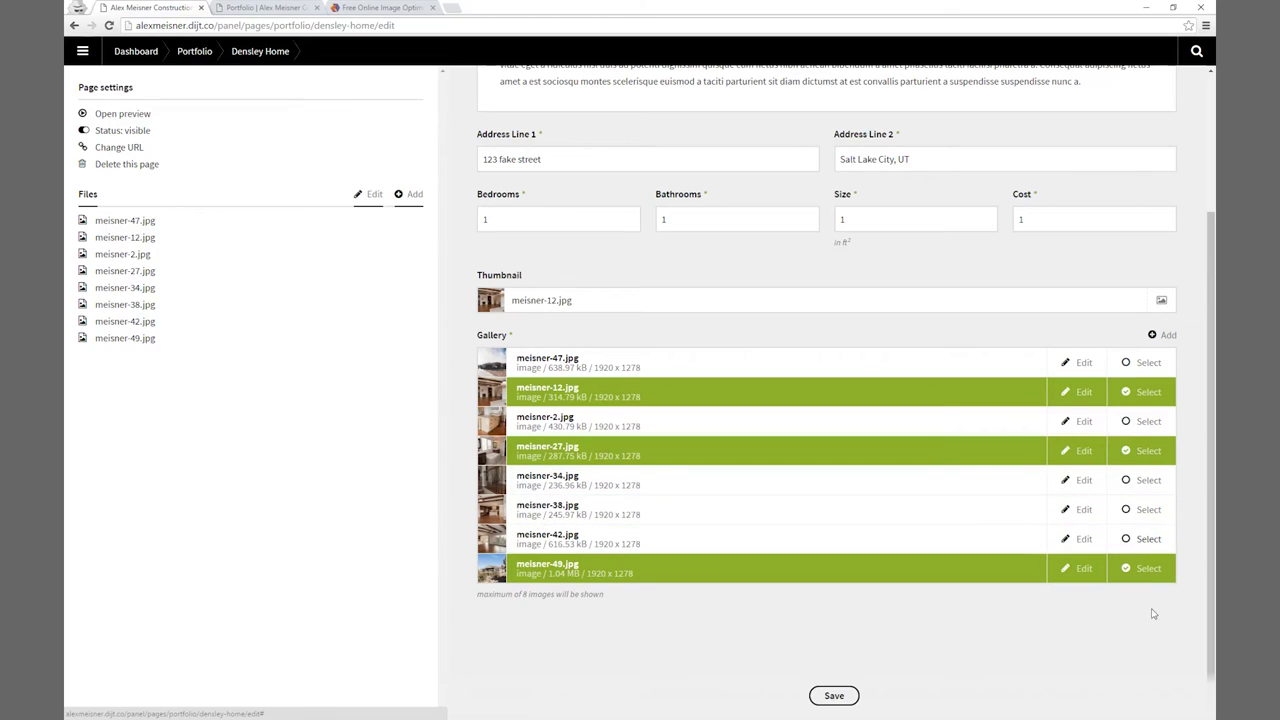
click(843, 697)
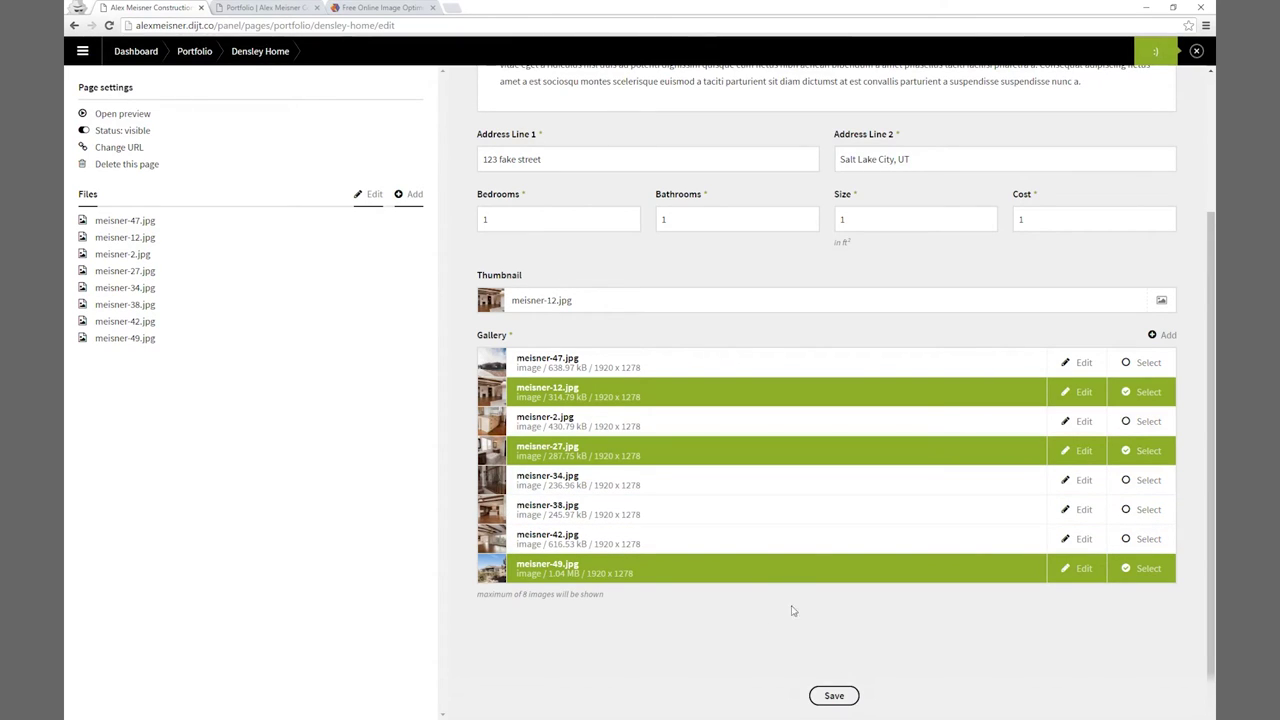
click(279, 8)
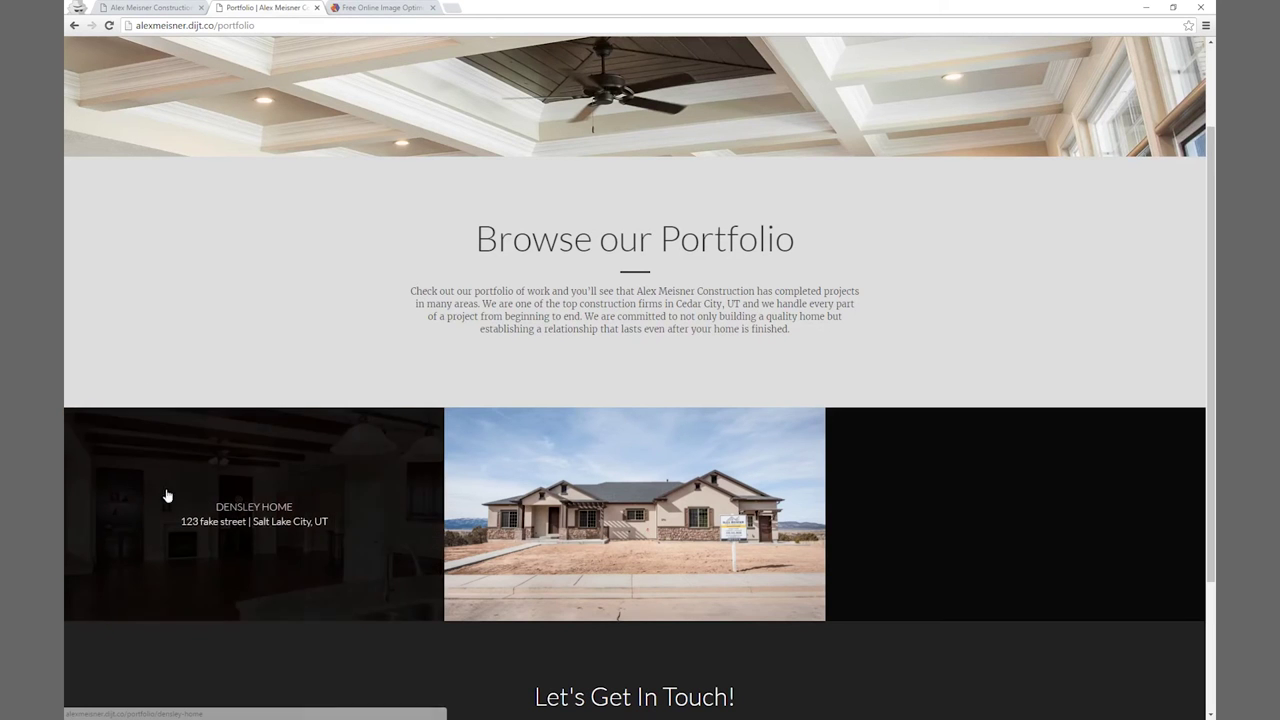
click(260, 513)
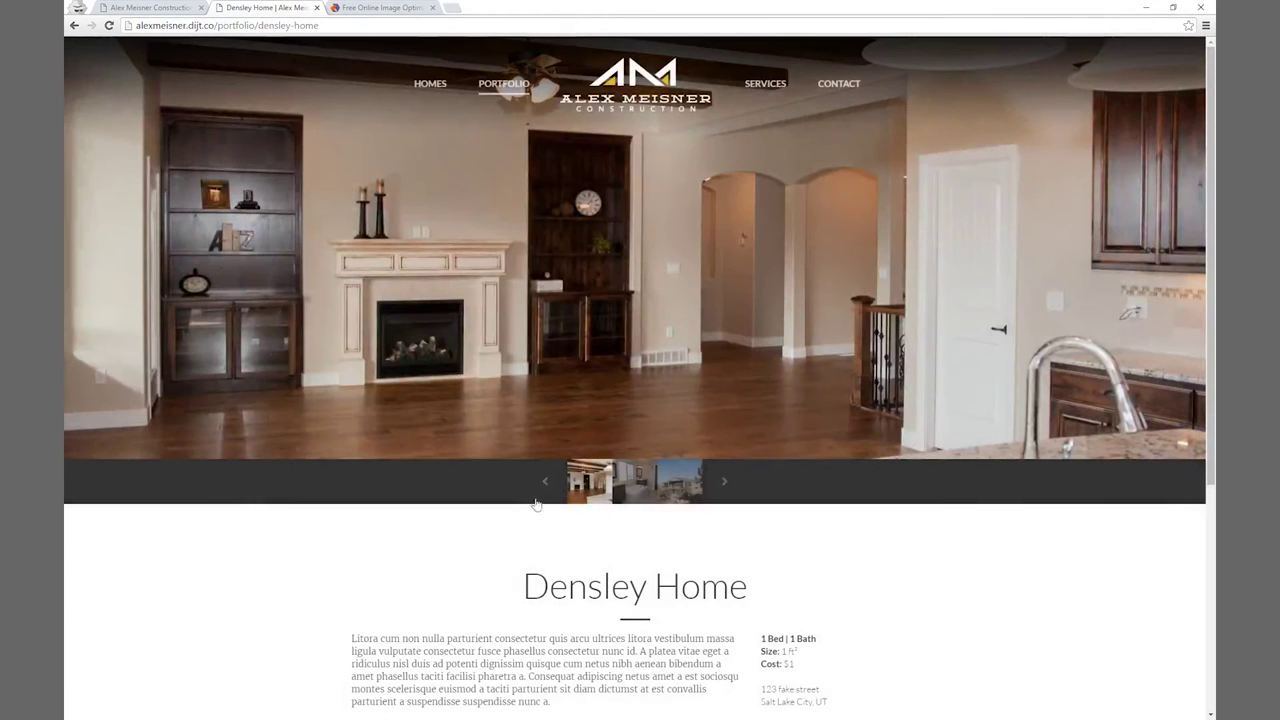
click(129, 8)
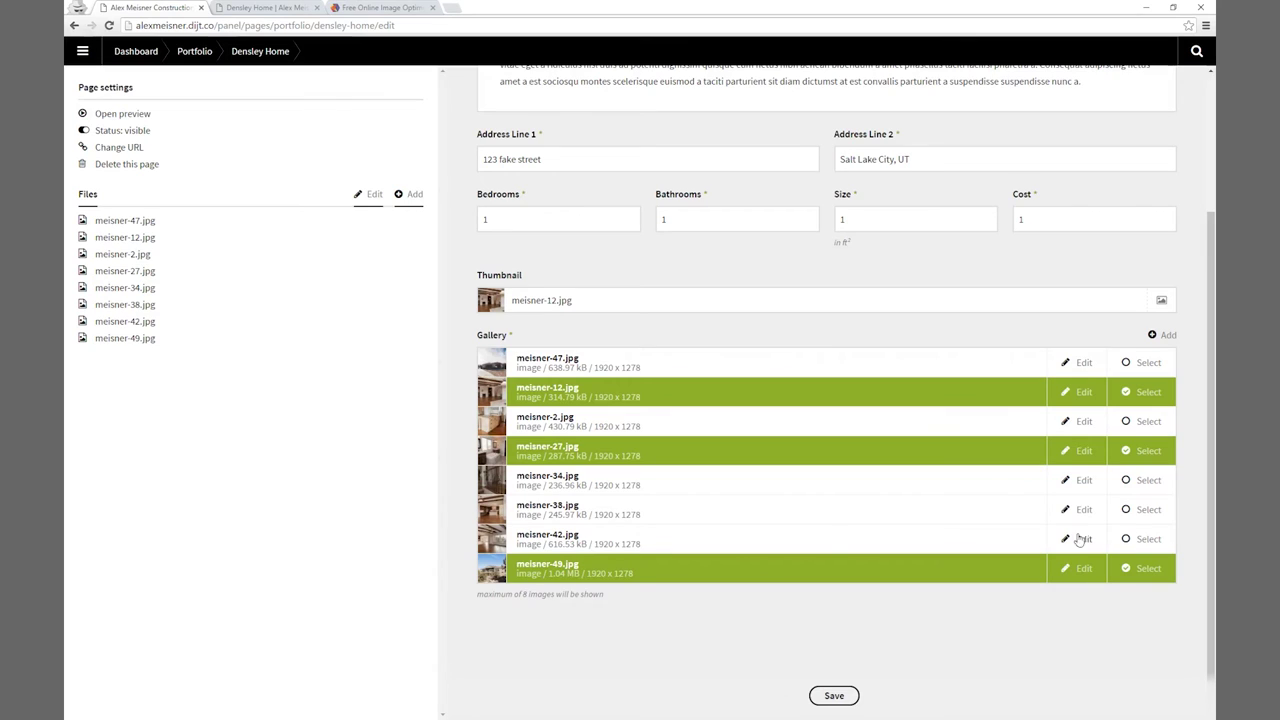
click(1148, 539)
click(1148, 509)
click(1148, 480)
click(1140, 420)
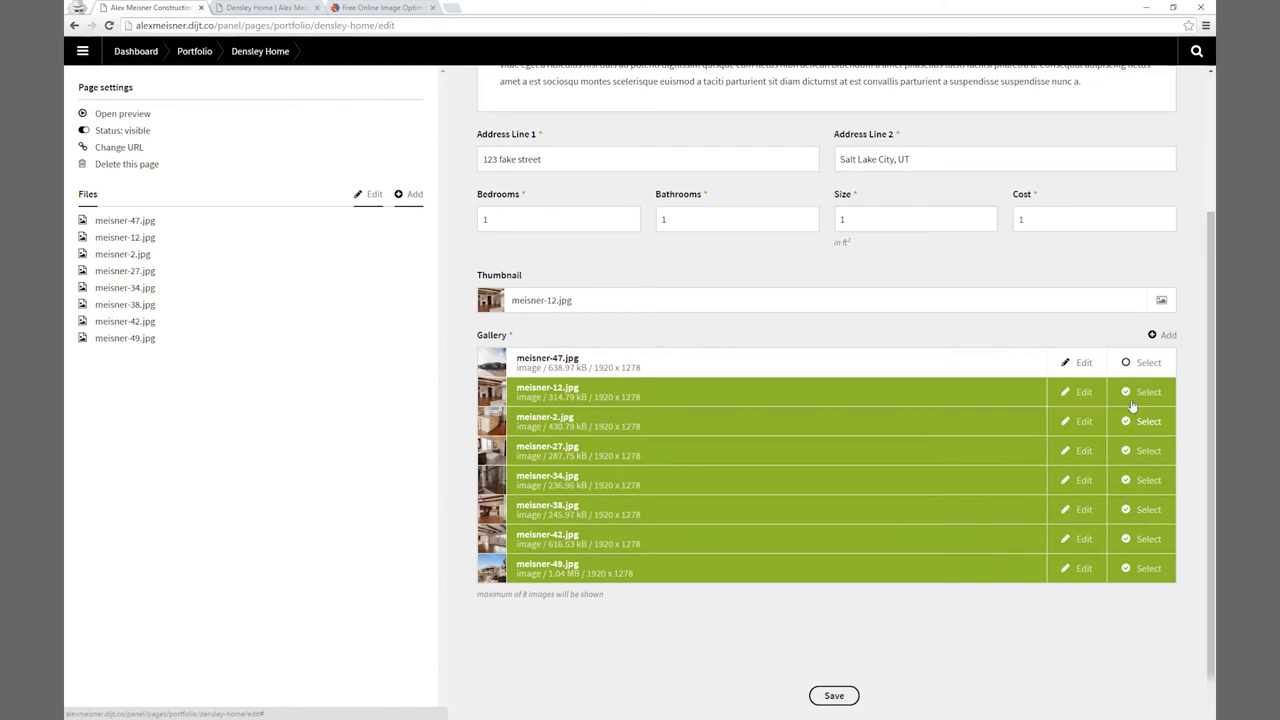
click(1130, 368)
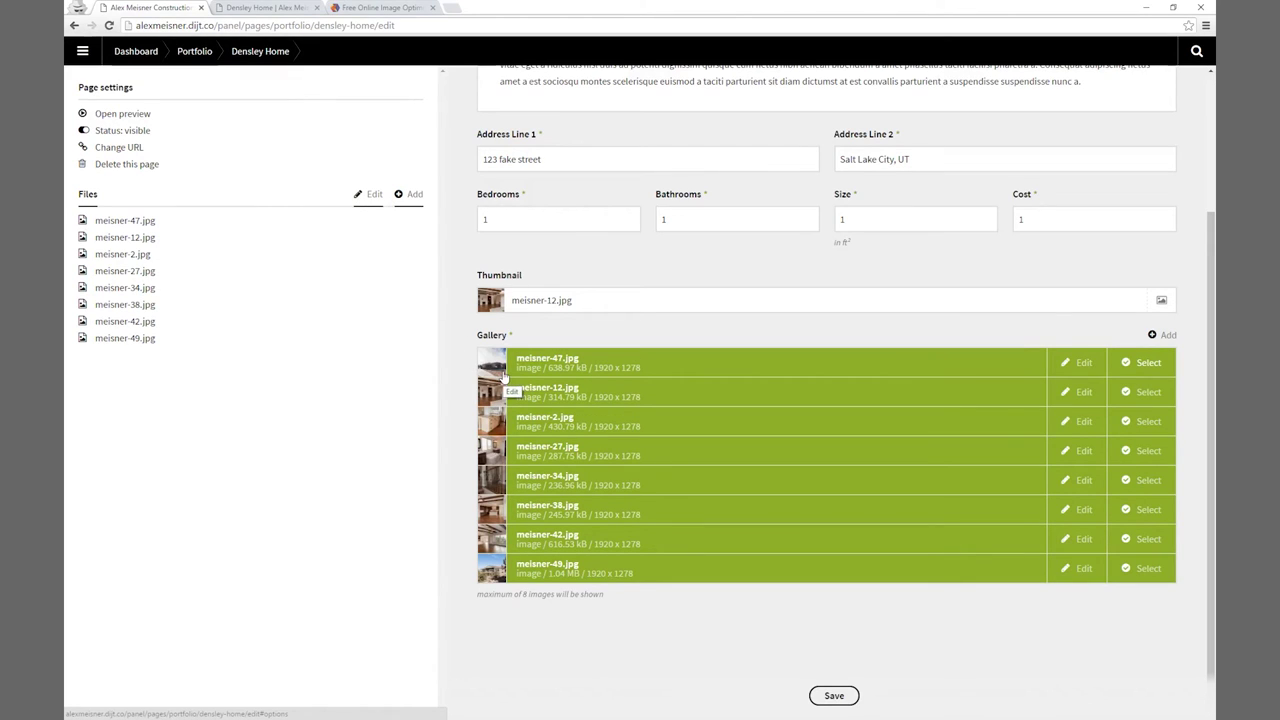
click(846, 693)
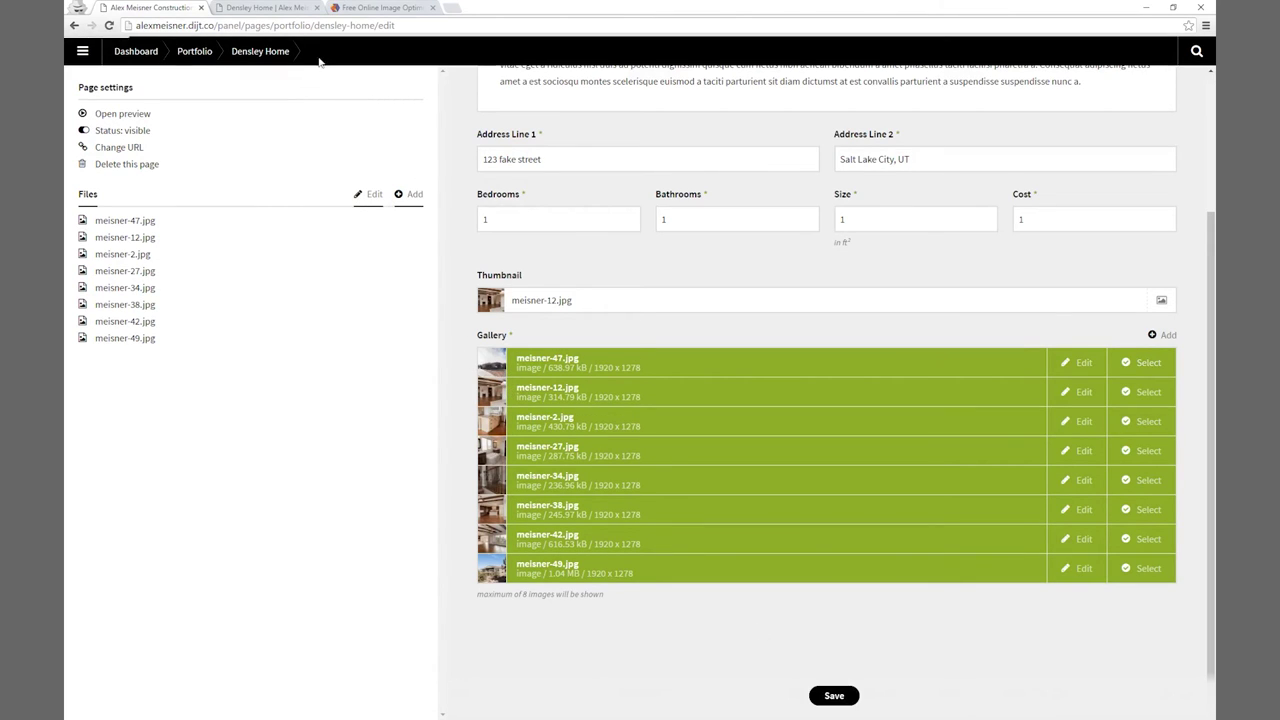
click(281, 12)
click(109, 25)
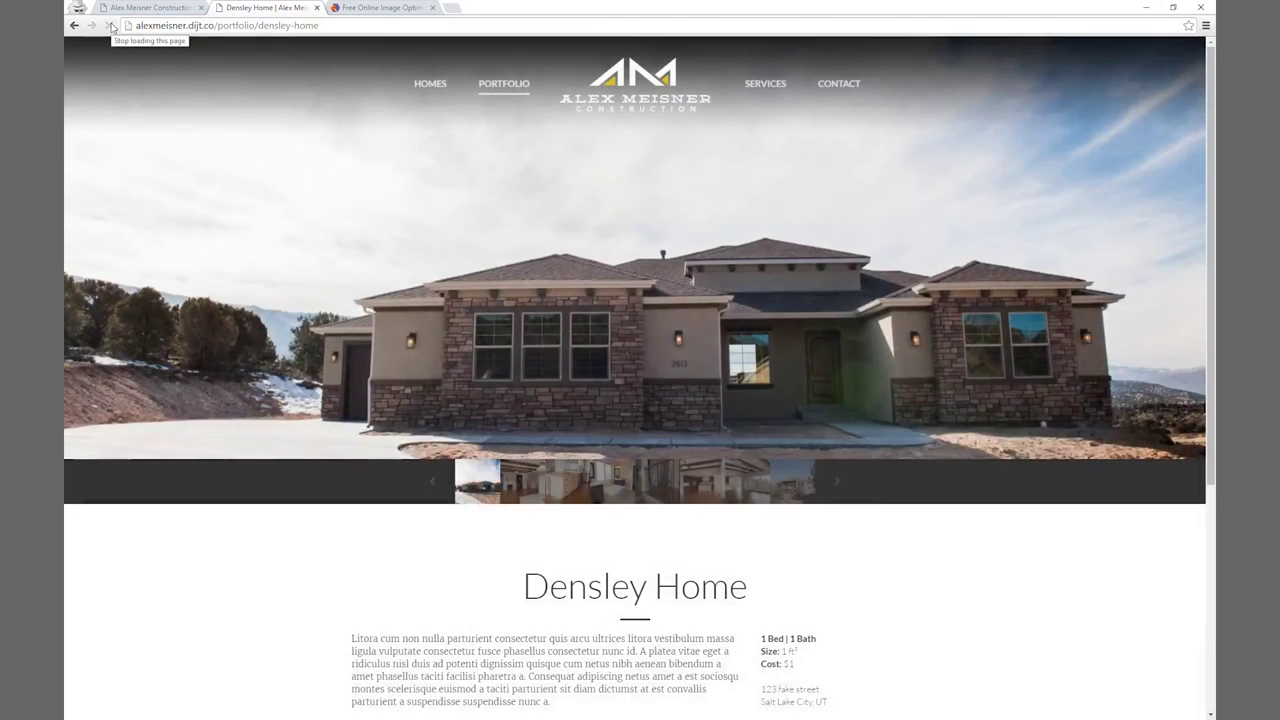
click(790, 483)
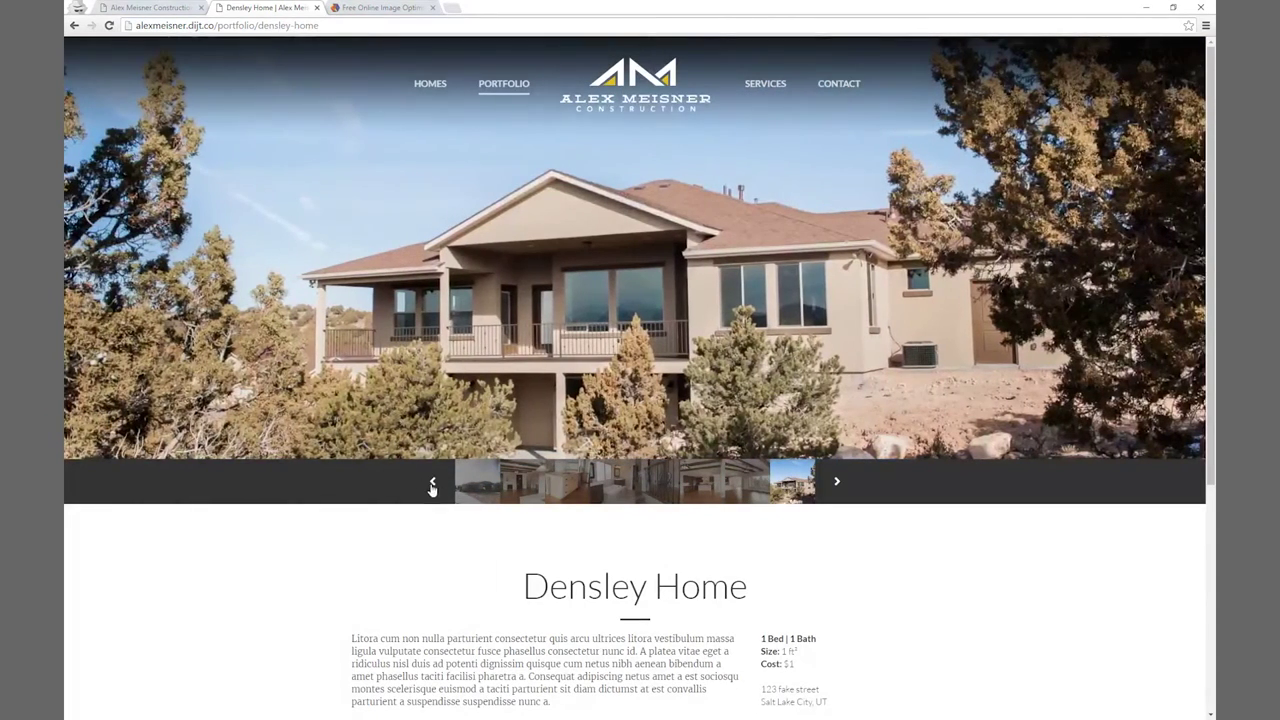
click(479, 488)
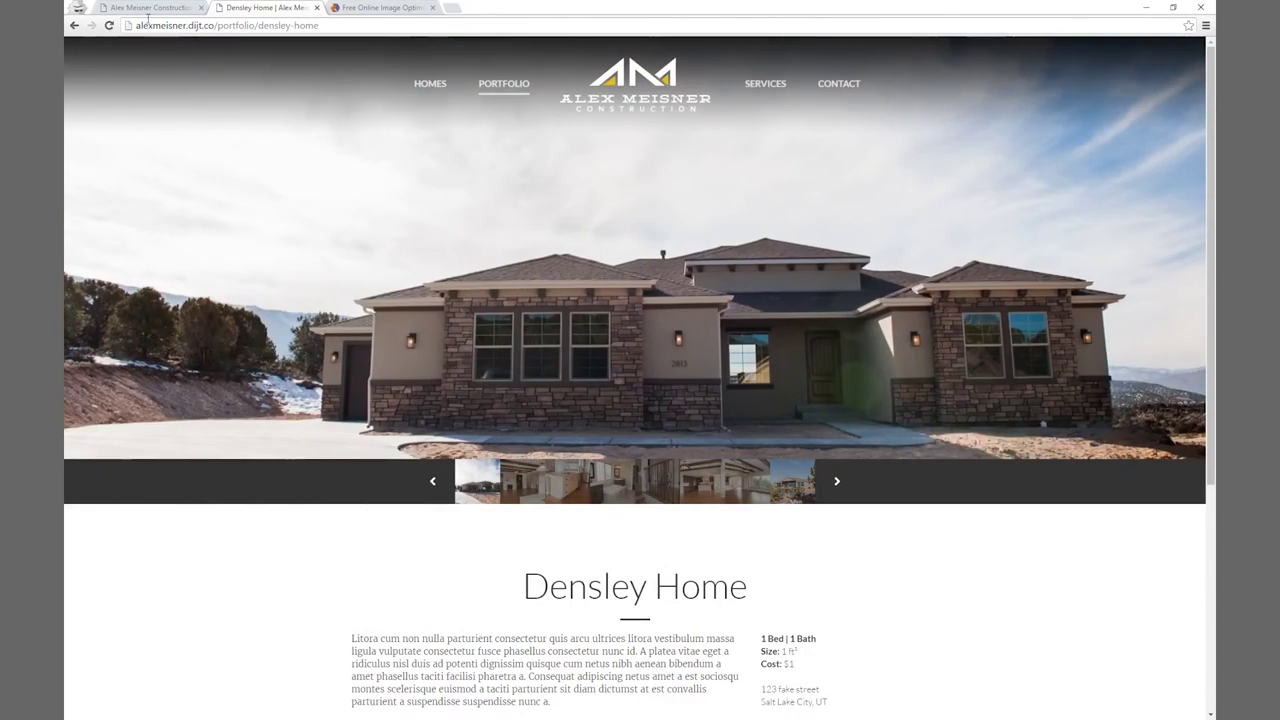
click(150, 8)
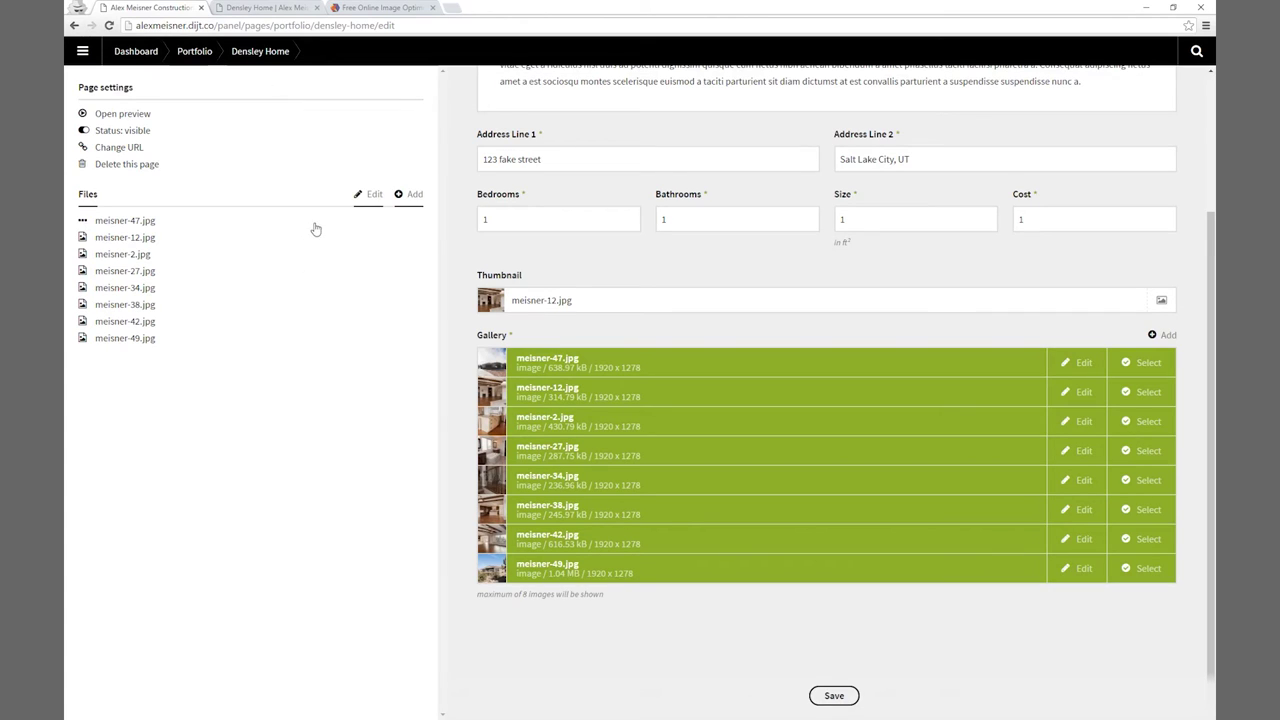
Move meisner-49.jpg into second position among Densley Home's files and save the page.
click(374, 196)
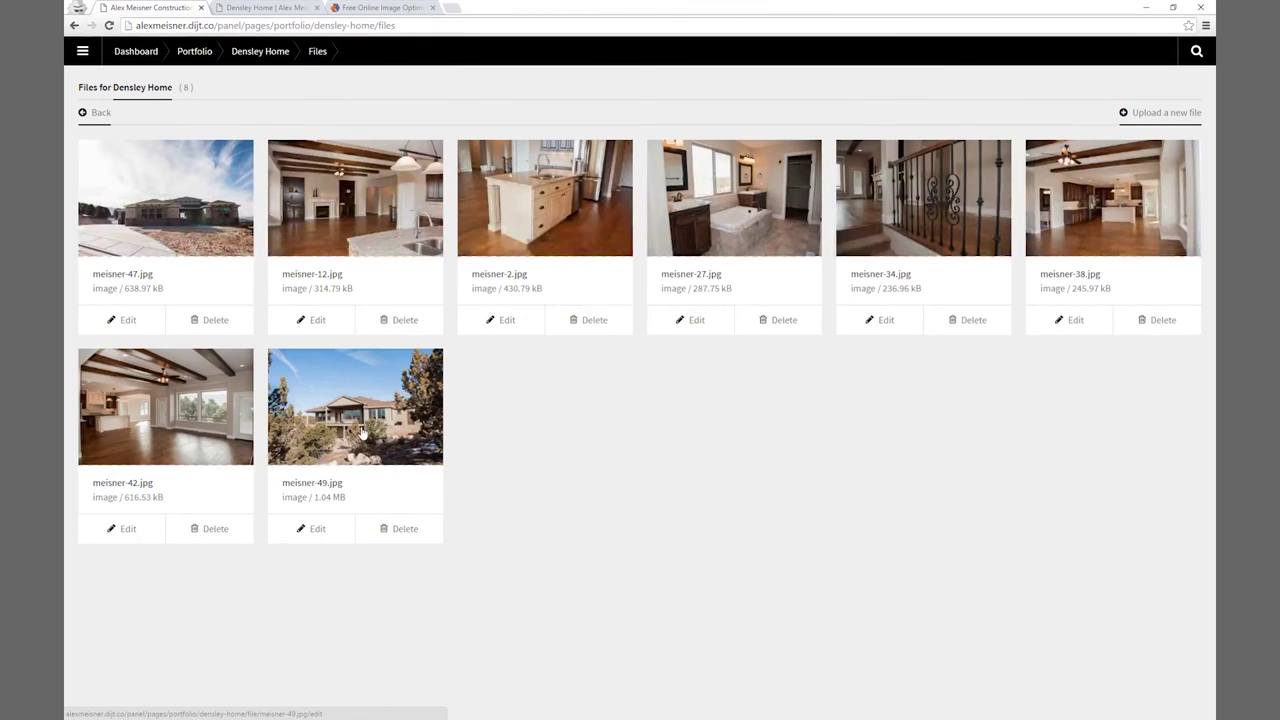
drag(364, 430, 368, 228)
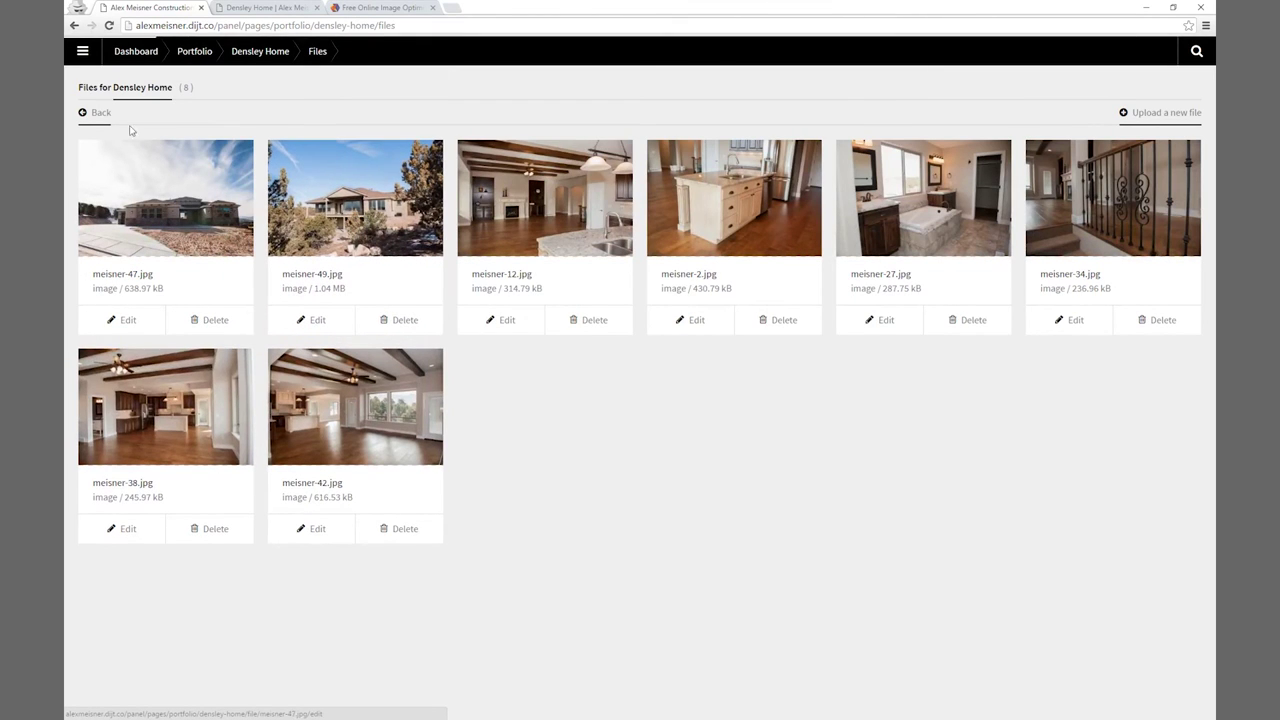
click(100, 114)
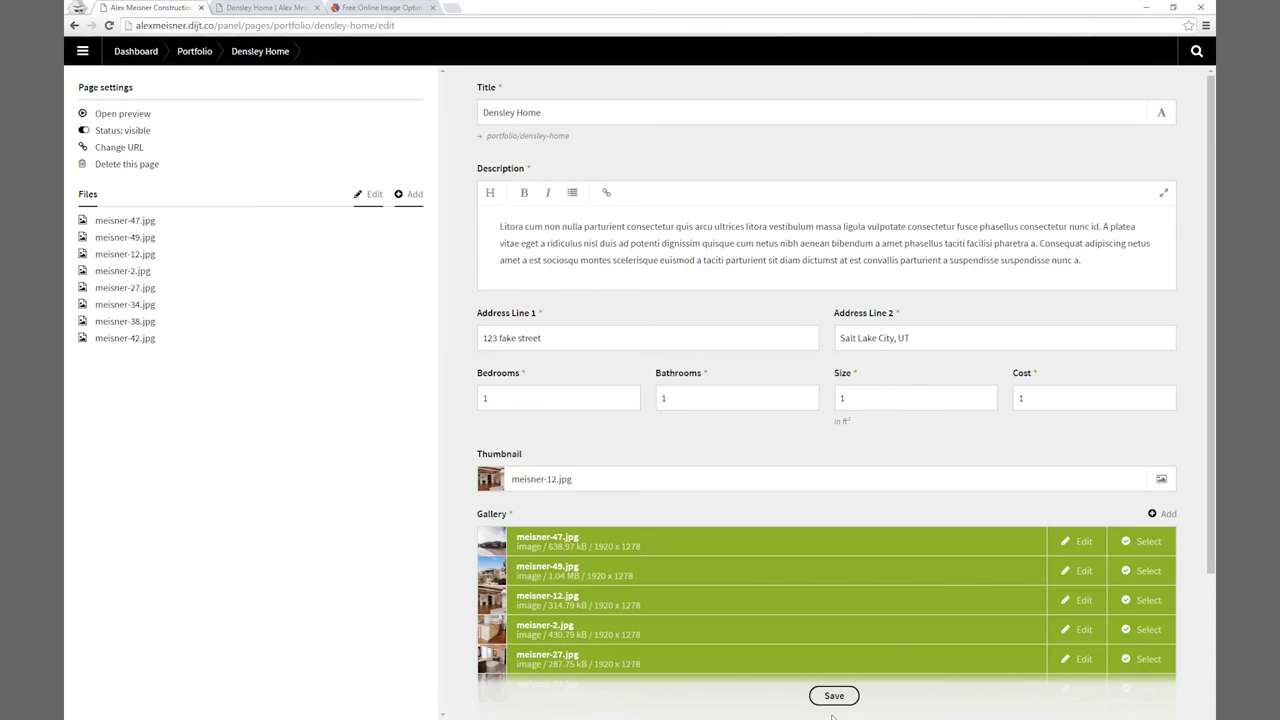
click(843, 707)
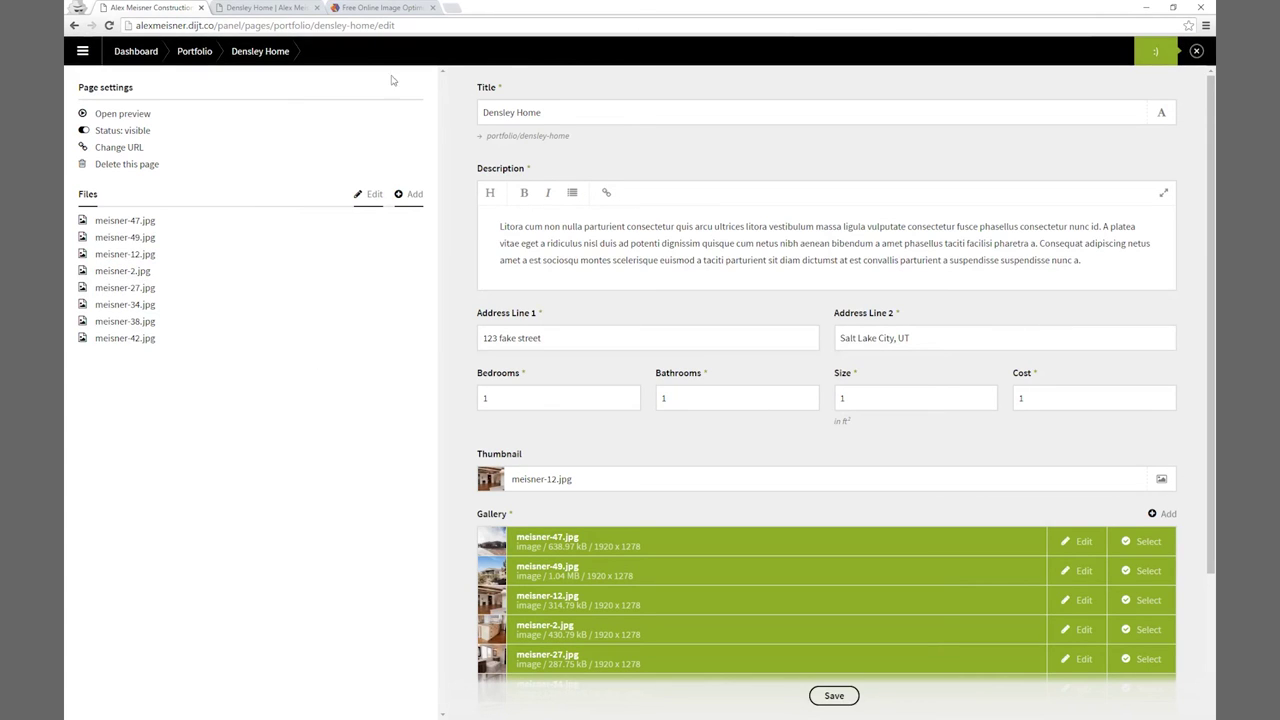
Reload the public Densley Home page, browse its gallery slider, then return to the panel.
click(263, 8)
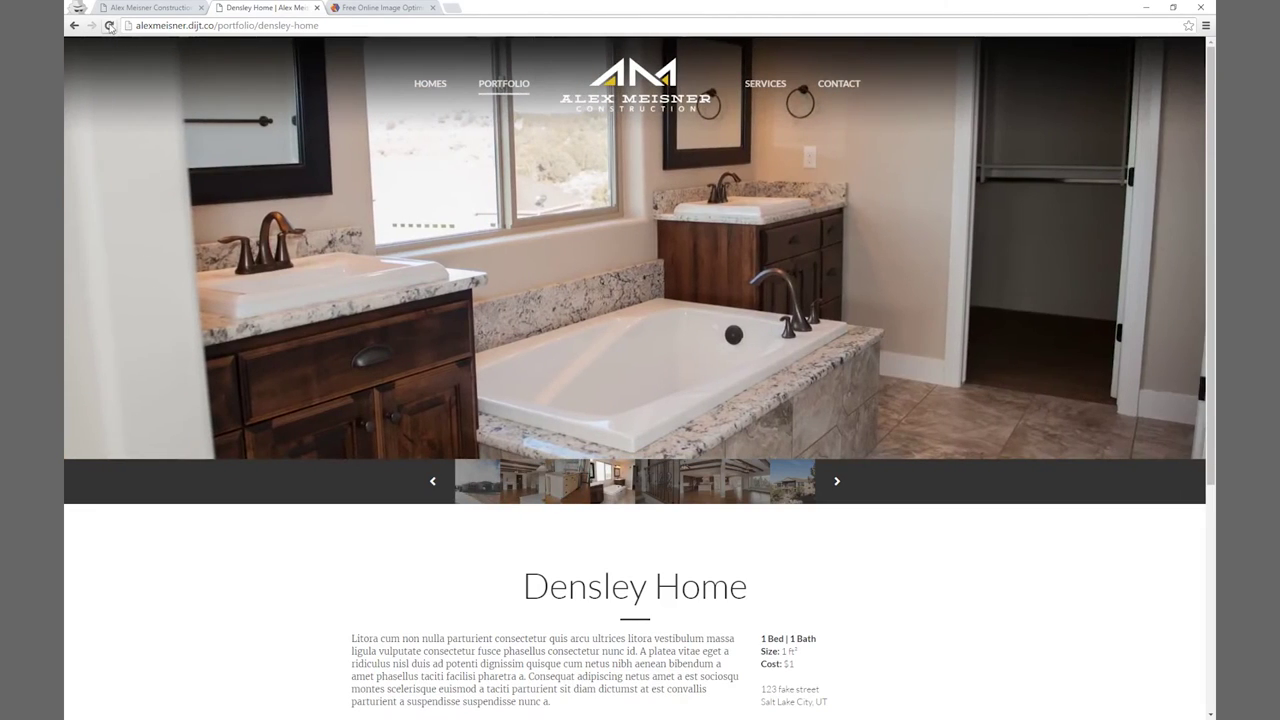
click(110, 25)
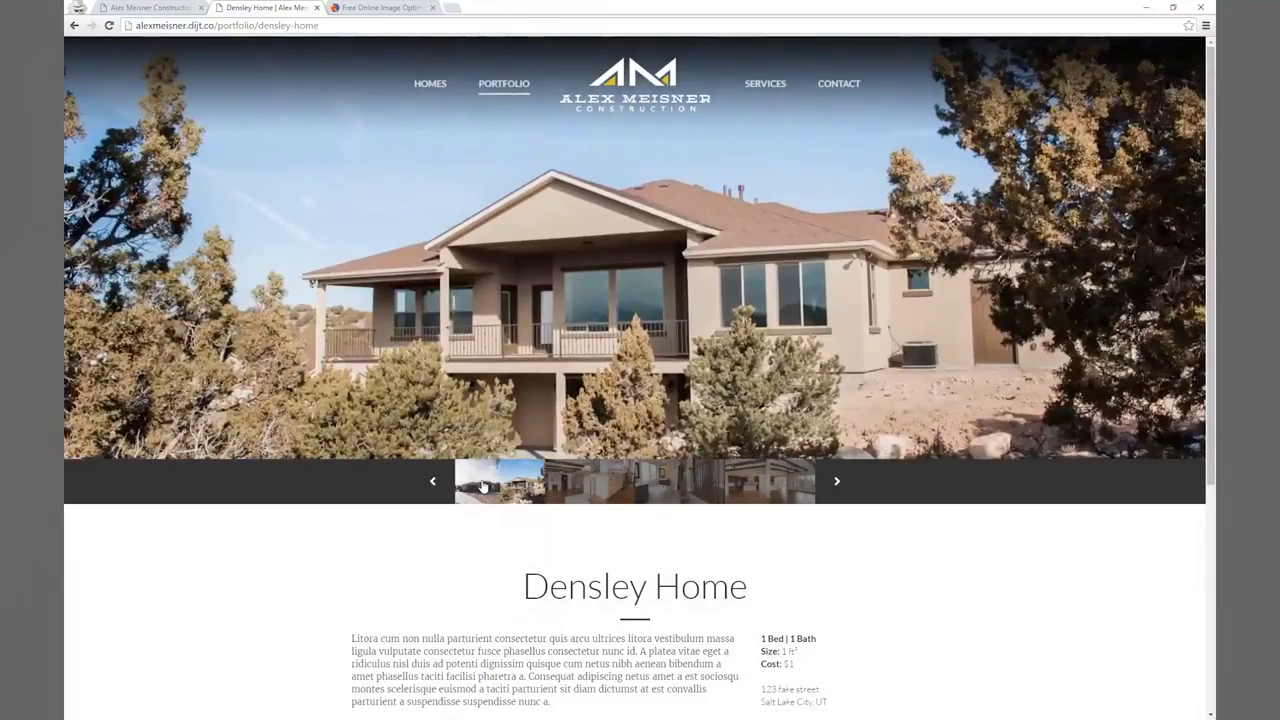
click(483, 487)
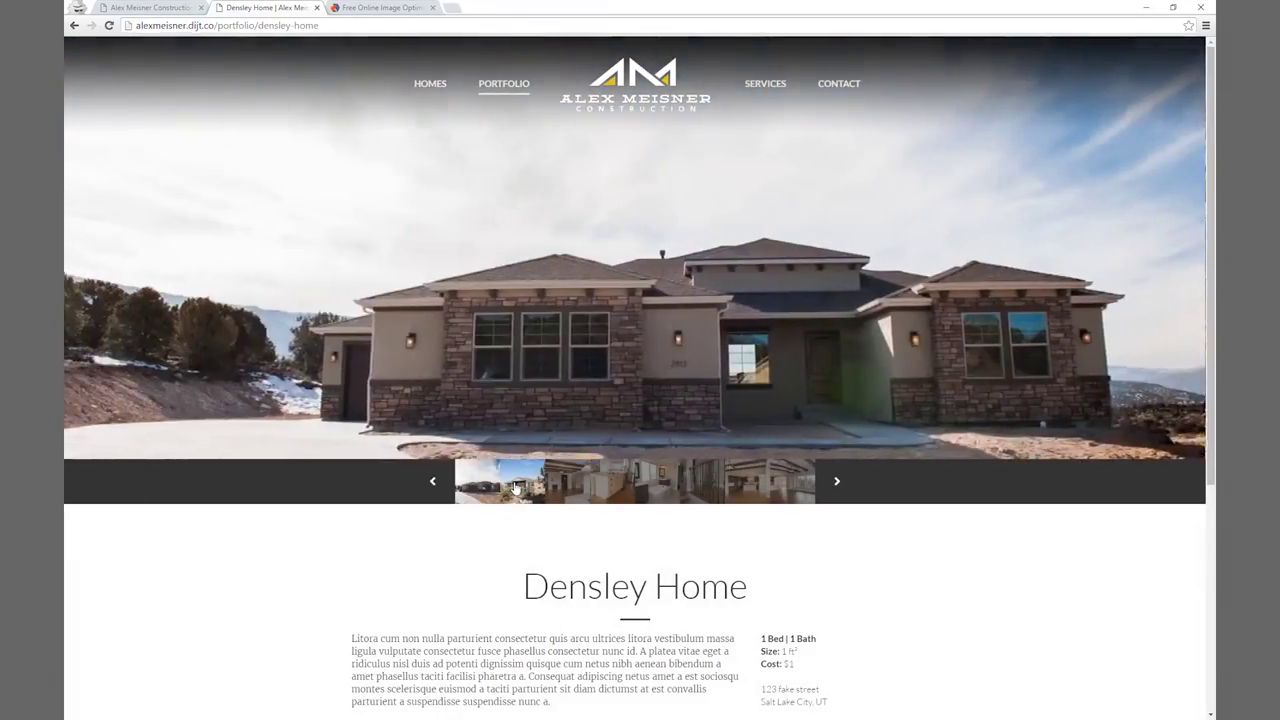
scroll(481, 484, down, 2)
scroll(481, 484, up, 2)
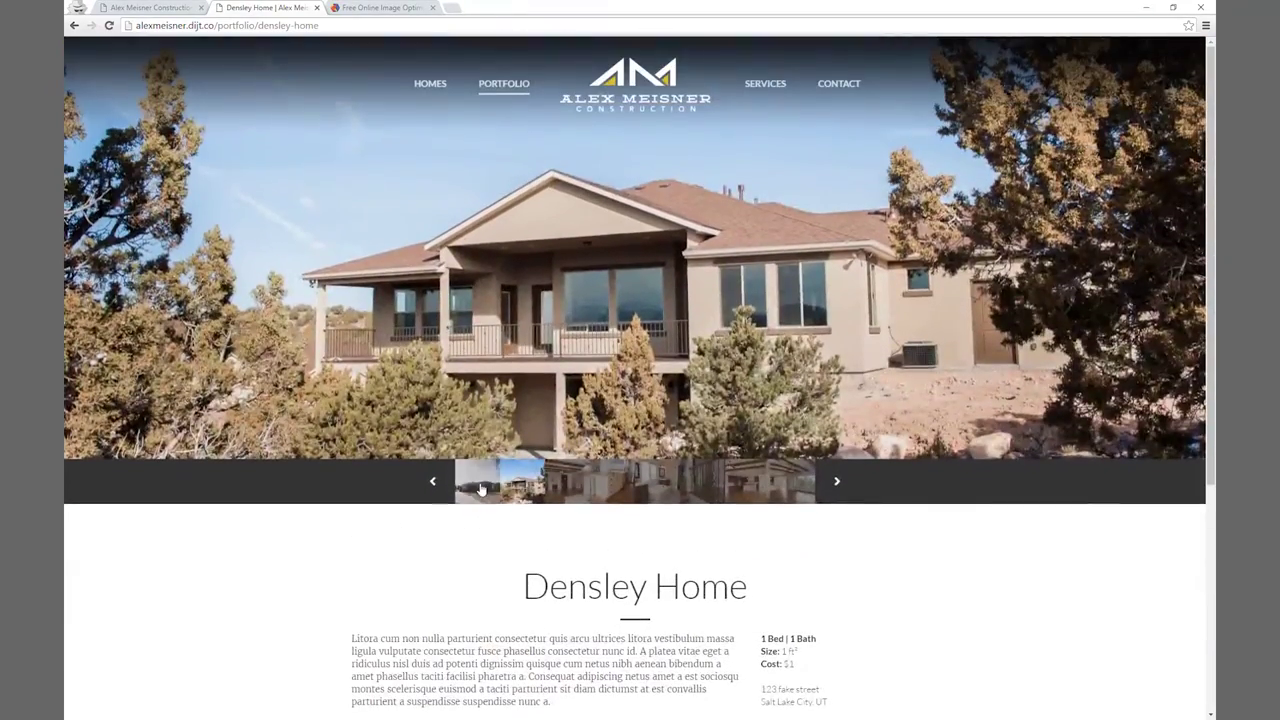
click(155, 9)
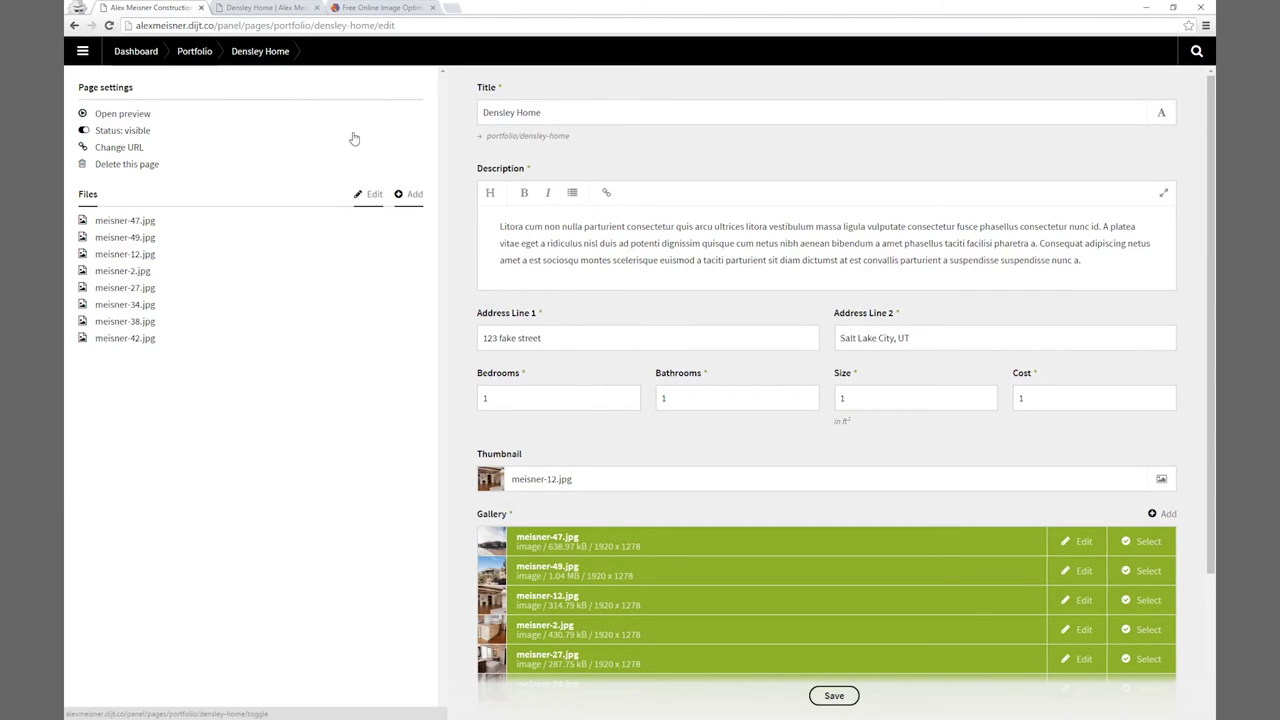
Add a Davis House project page under Portfolio with URL davis-house.
click(191, 55)
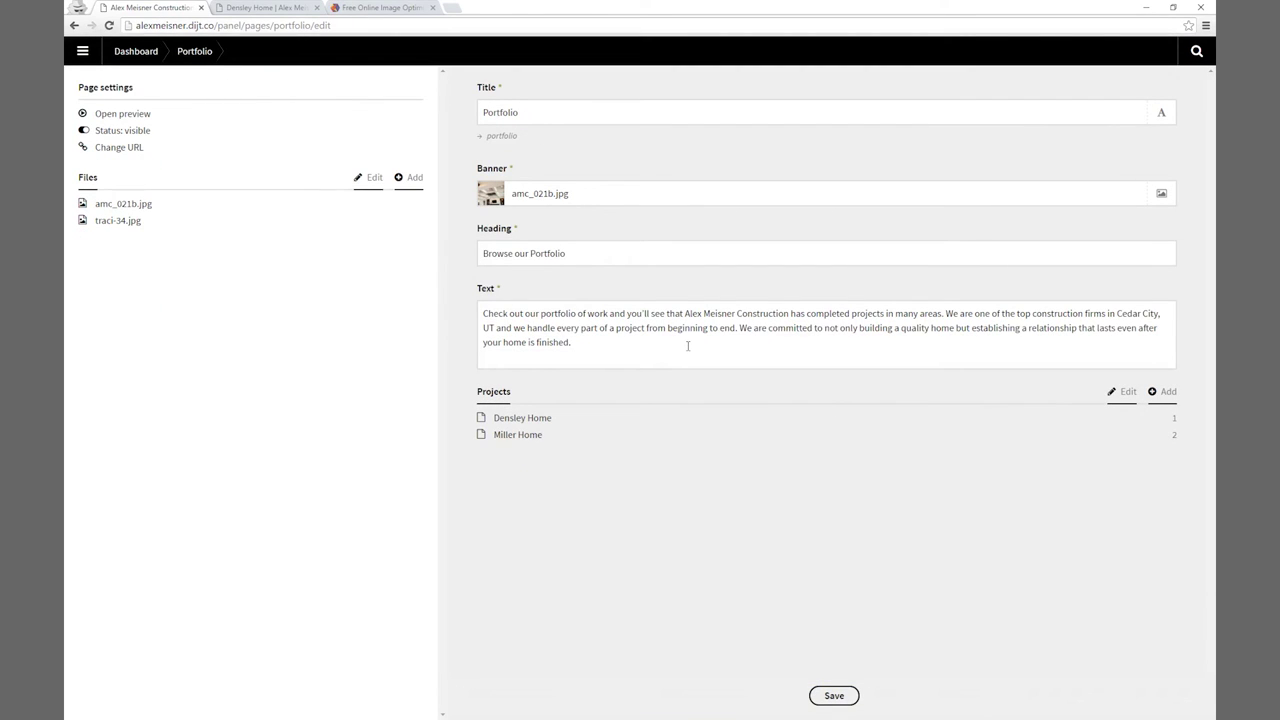
click(1167, 393)
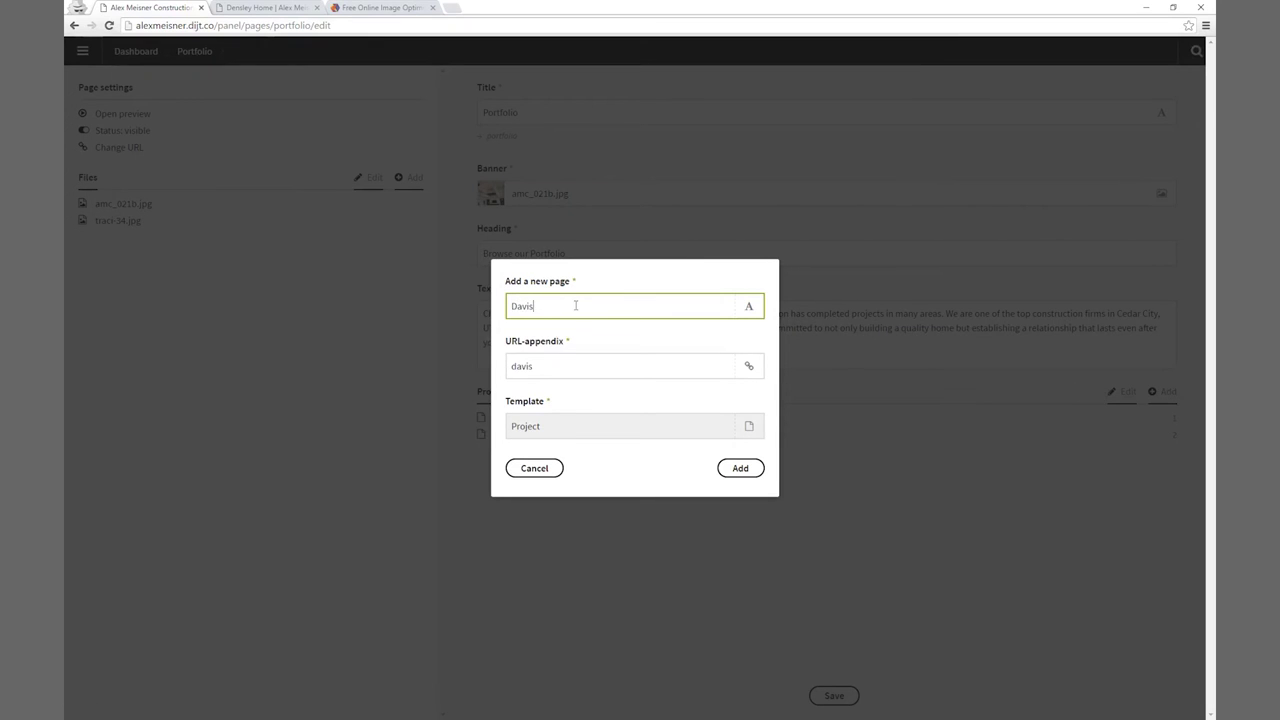
text(Davis House)
key(Tab)
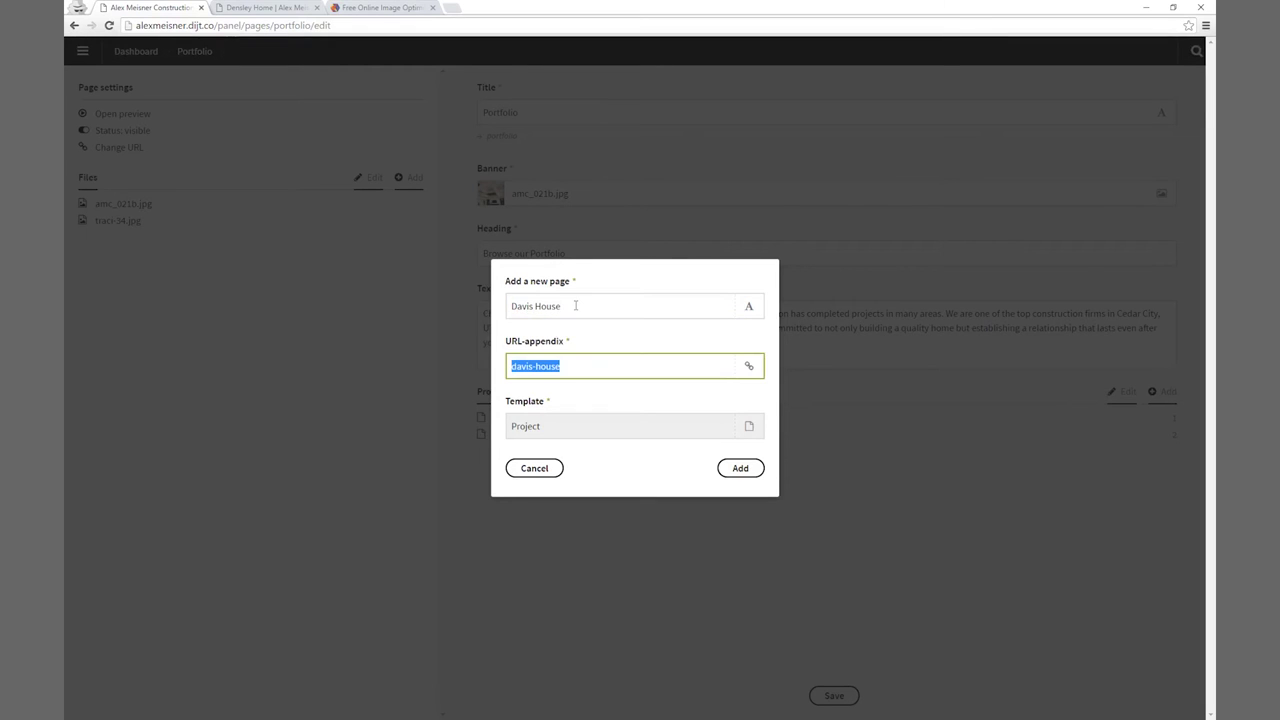
click(747, 470)
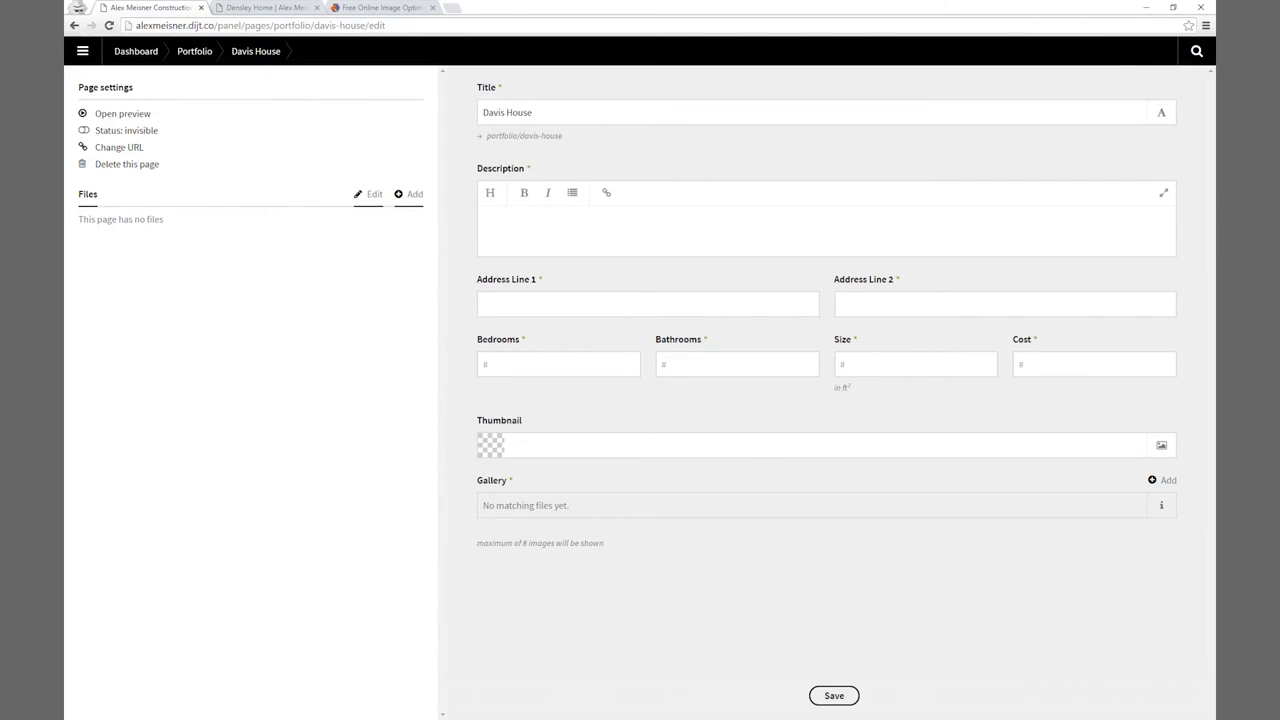
Enter the Davis House description text and fill in both address lines.
click(541, 228)
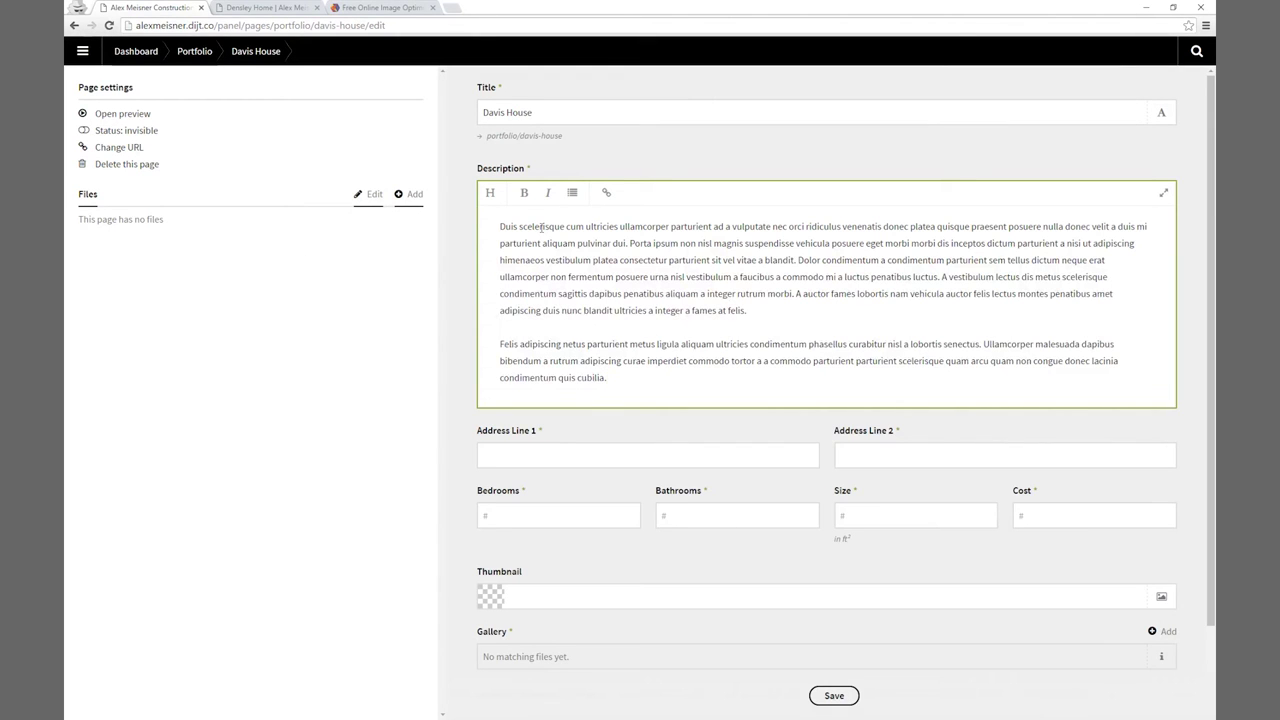
click(584, 454)
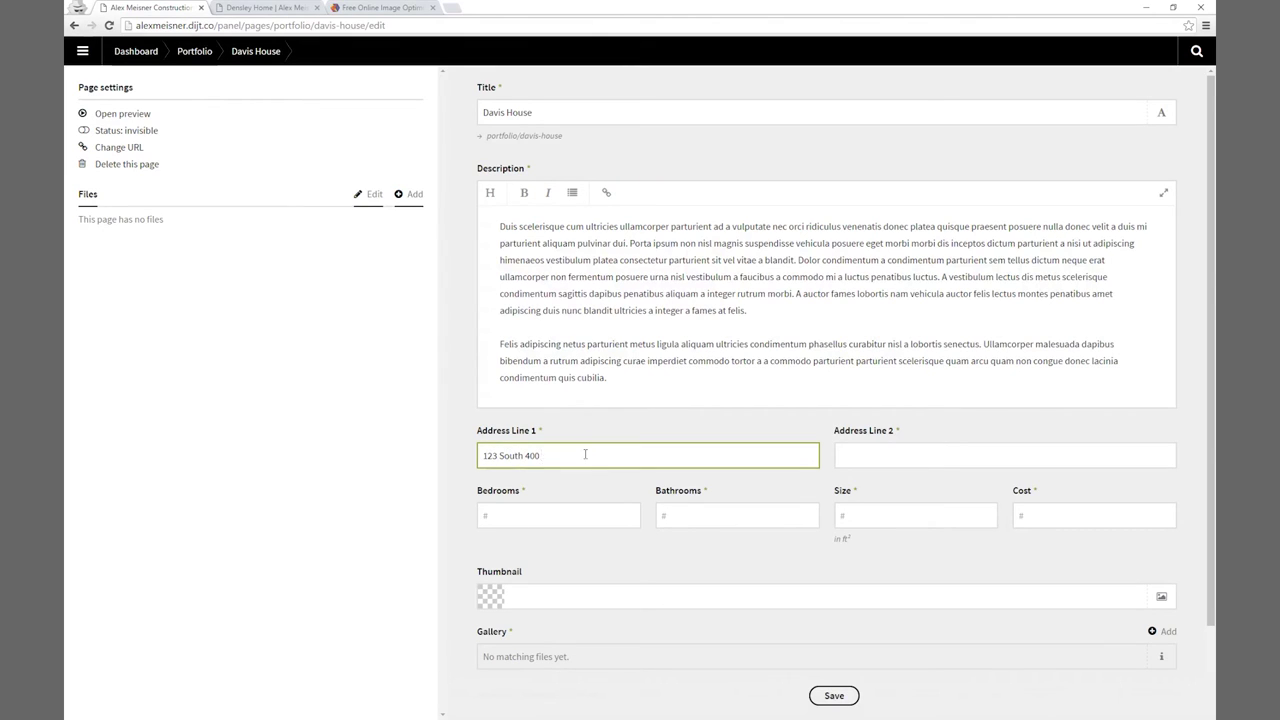
text(123 South 400 S)
key(BackSpace)
text(East)
key(Tab)
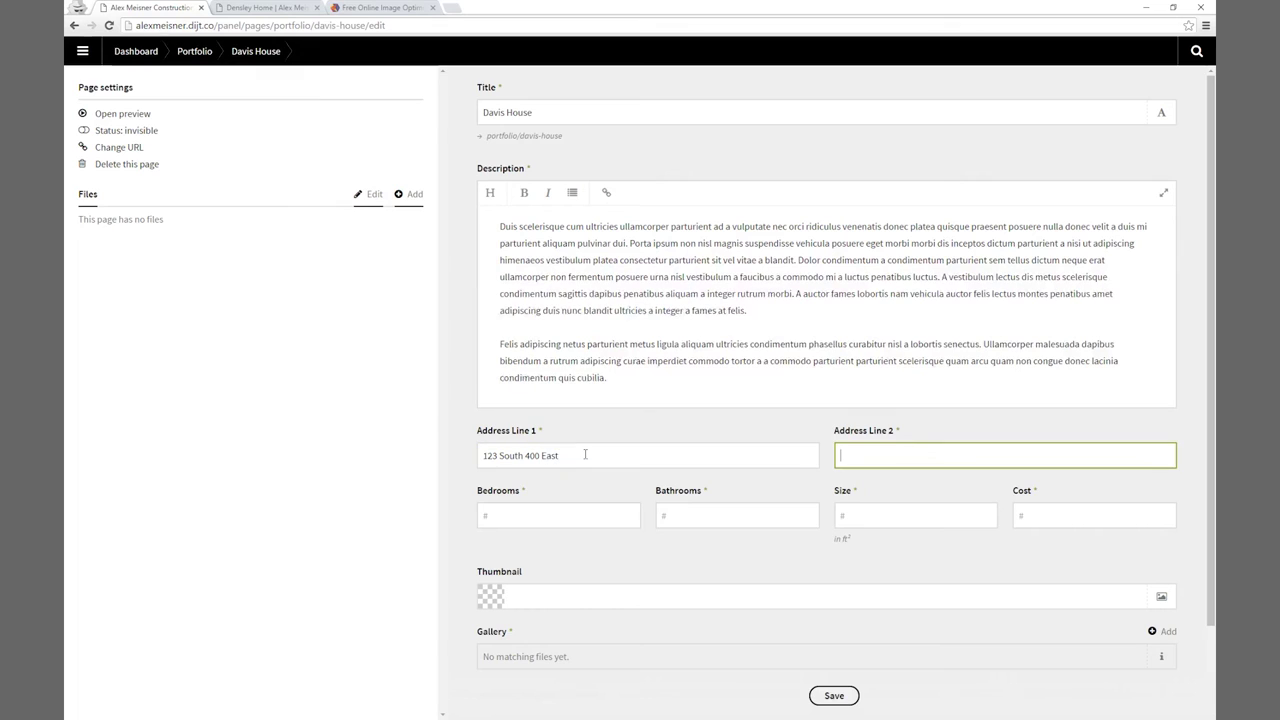
text(Somewhere, UT 87455)
Set 5 bedrooms, 2.5 bathrooms, 2500 ft² size and 500000 cost.
key(Tab)
key(Tab)
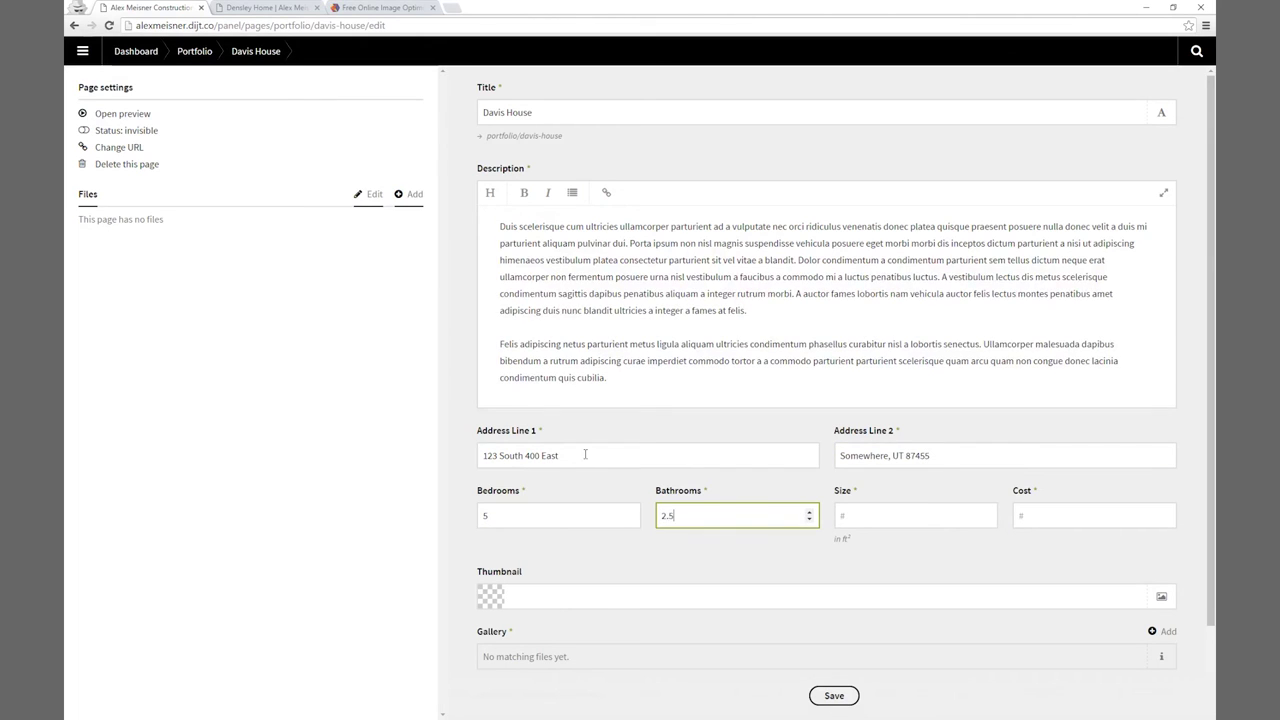
key(Tab)
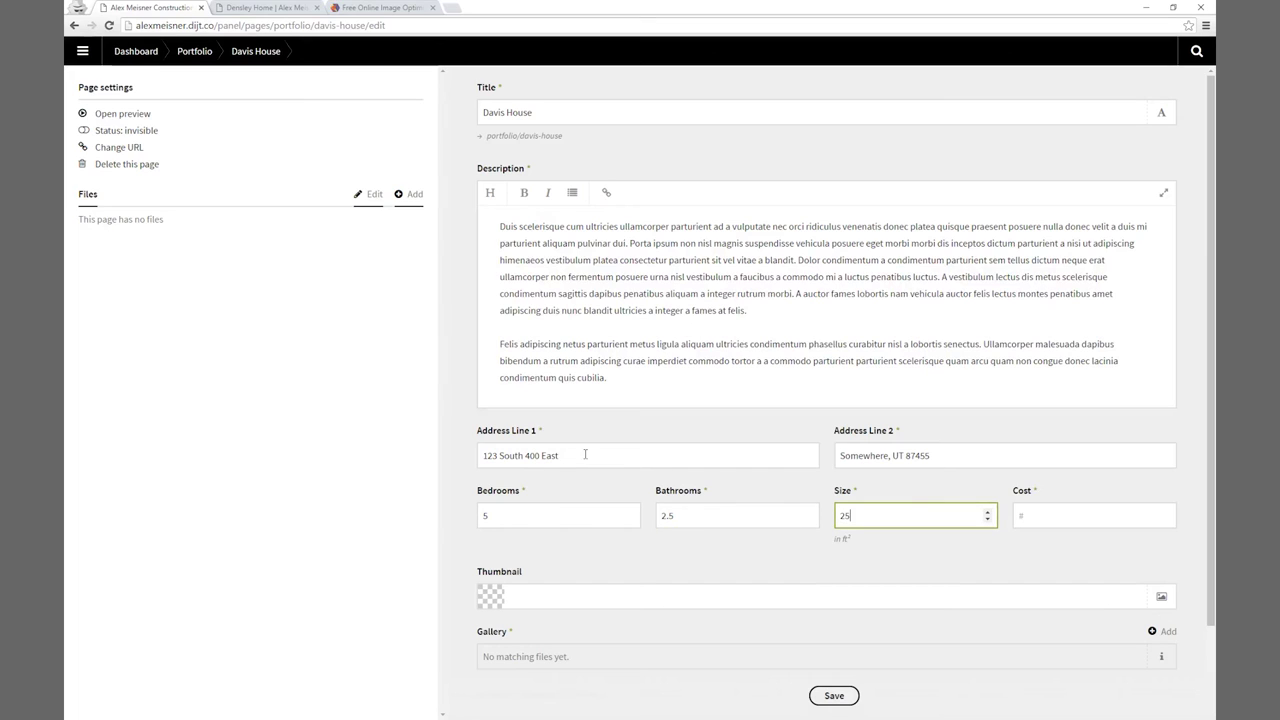
text(2500)
key(Tab)
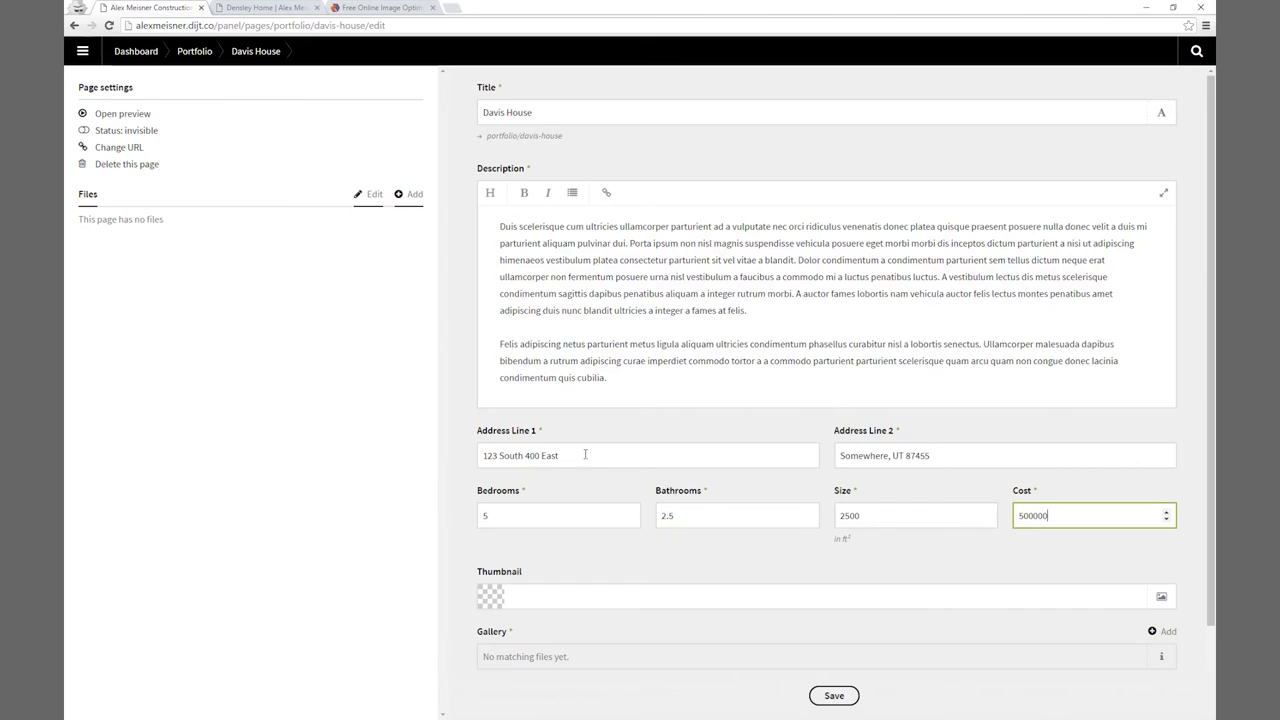
key(Tab)
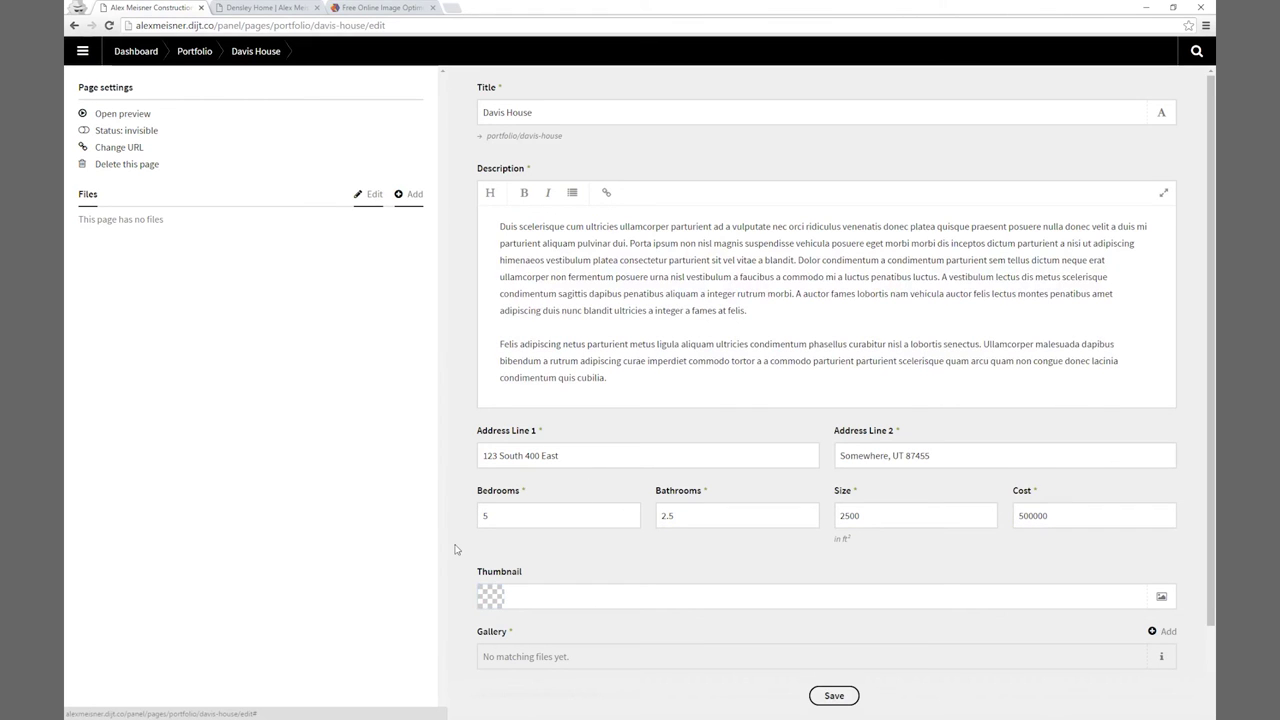
Open the Thumbnail list and dismiss it without choosing an image.
scroll(460, 568, down, 1)
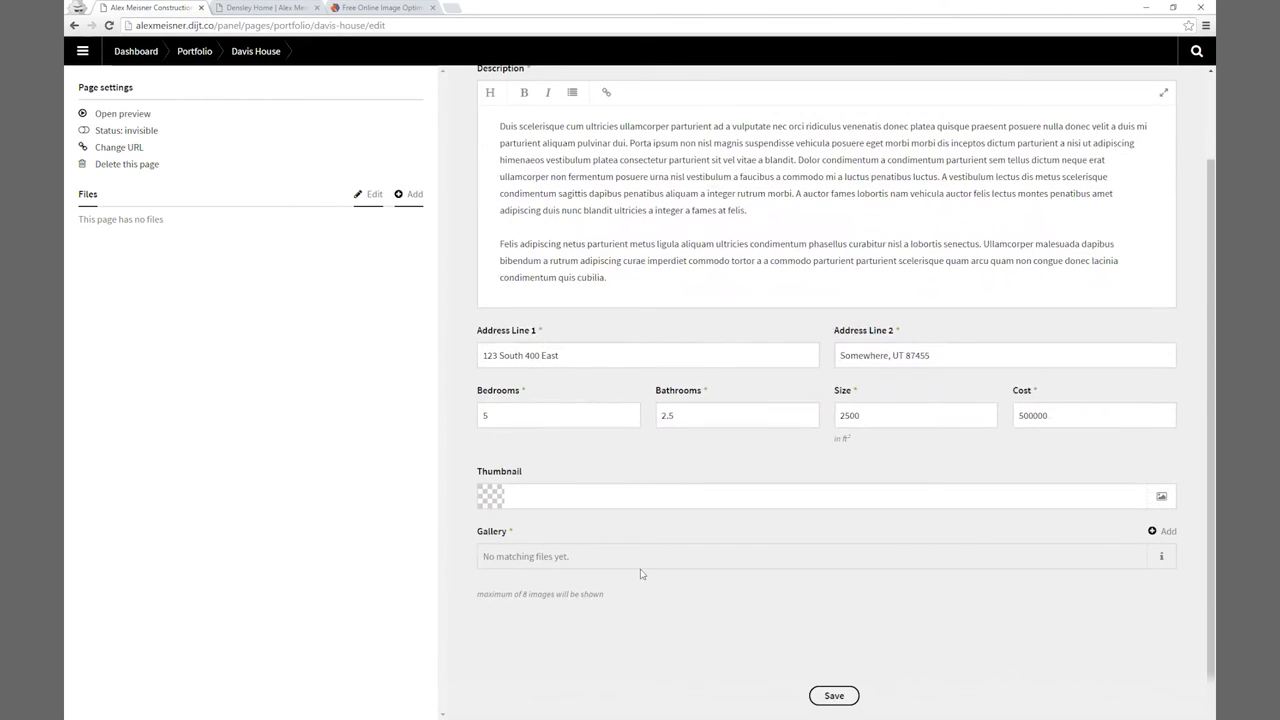
click(694, 503)
click(686, 511)
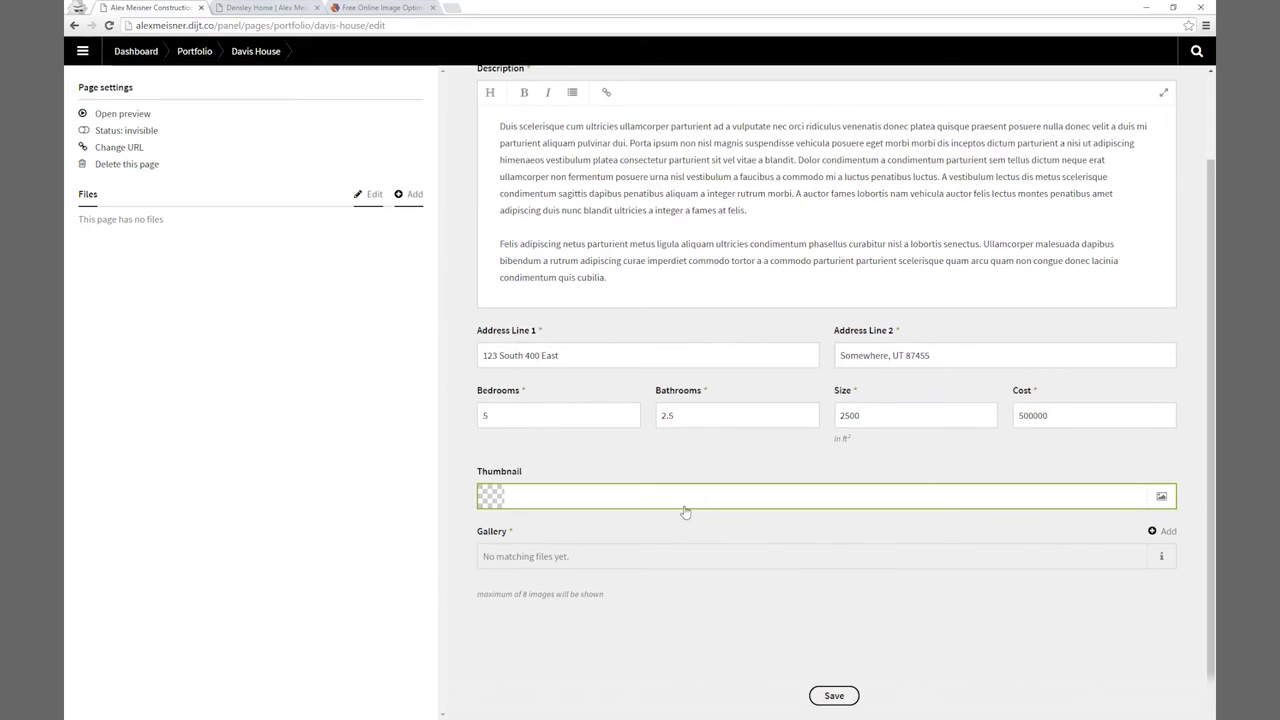
click(643, 553)
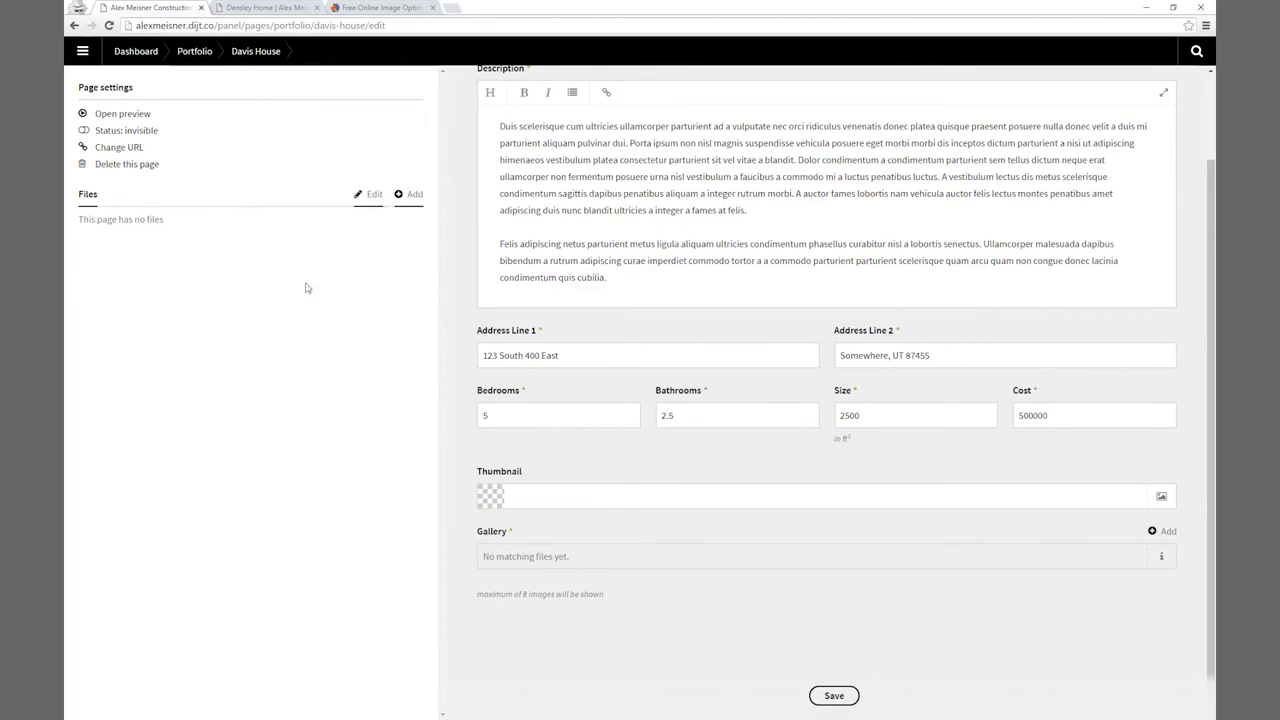
Upload Meisner Build-1, -16, -23, -25, -29 and -37 photos to the Davis House page.
click(414, 198)
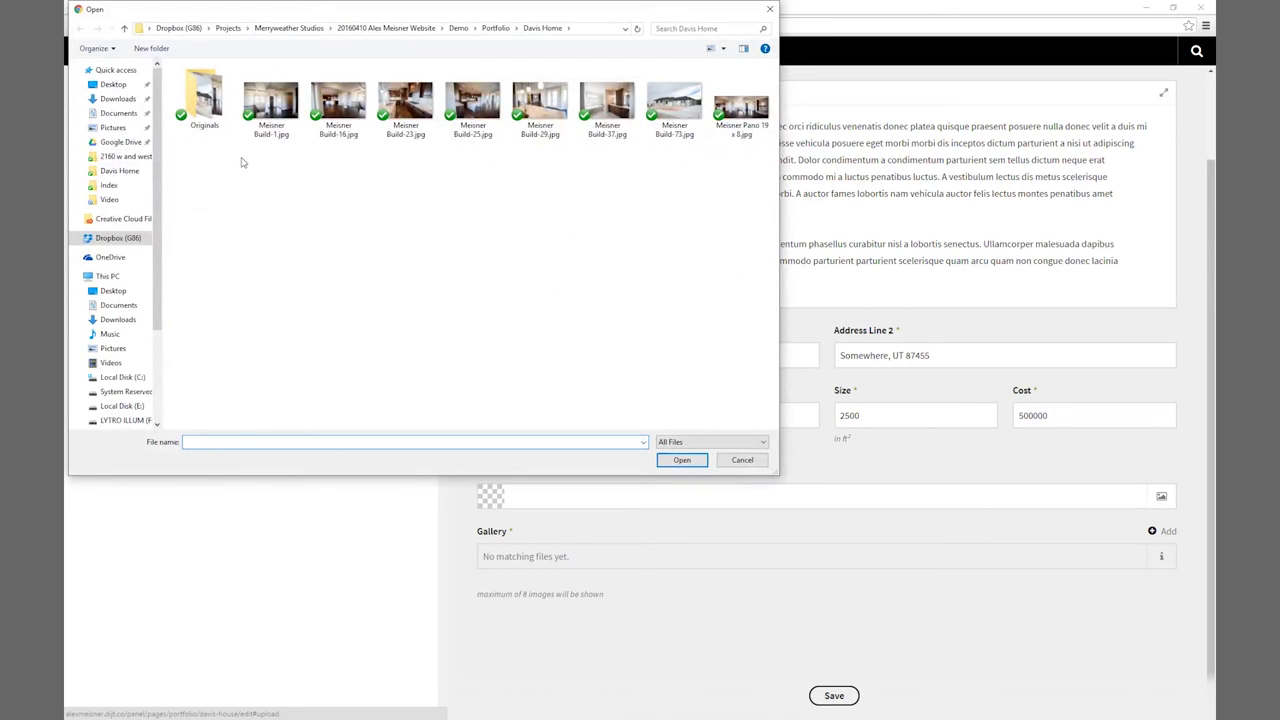
drag(242, 158, 744, 100)
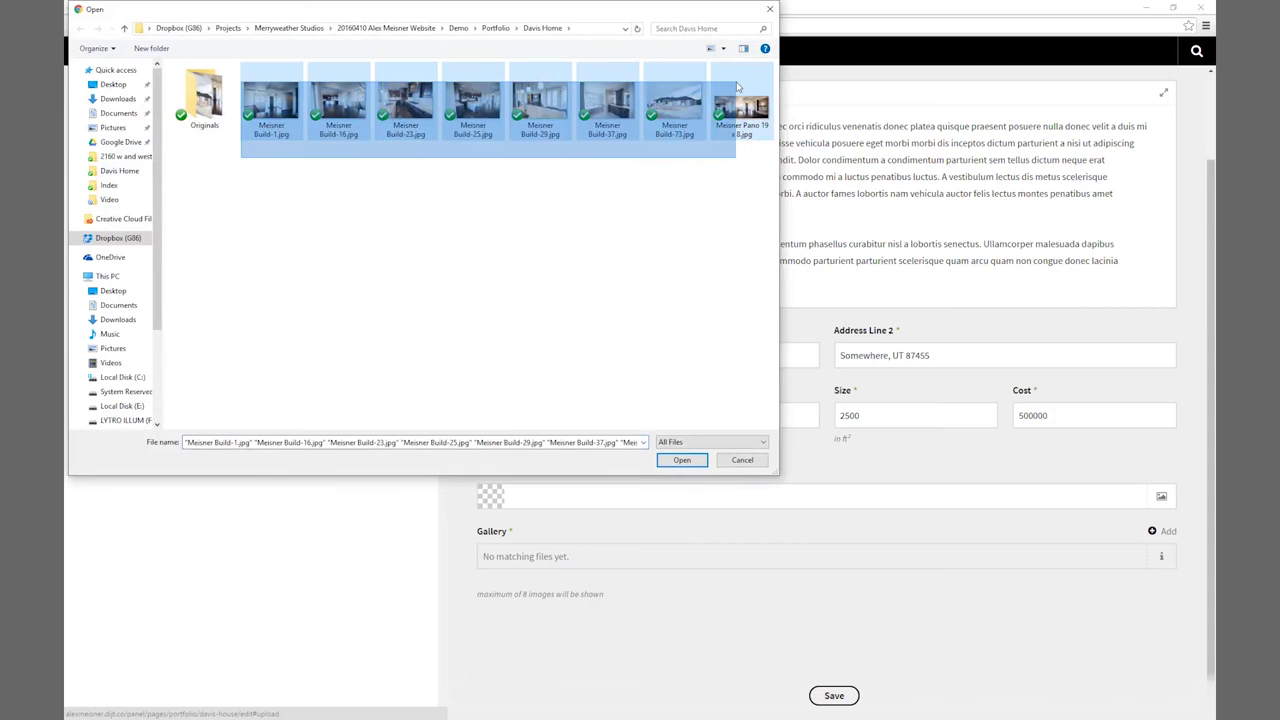
click(709, 166)
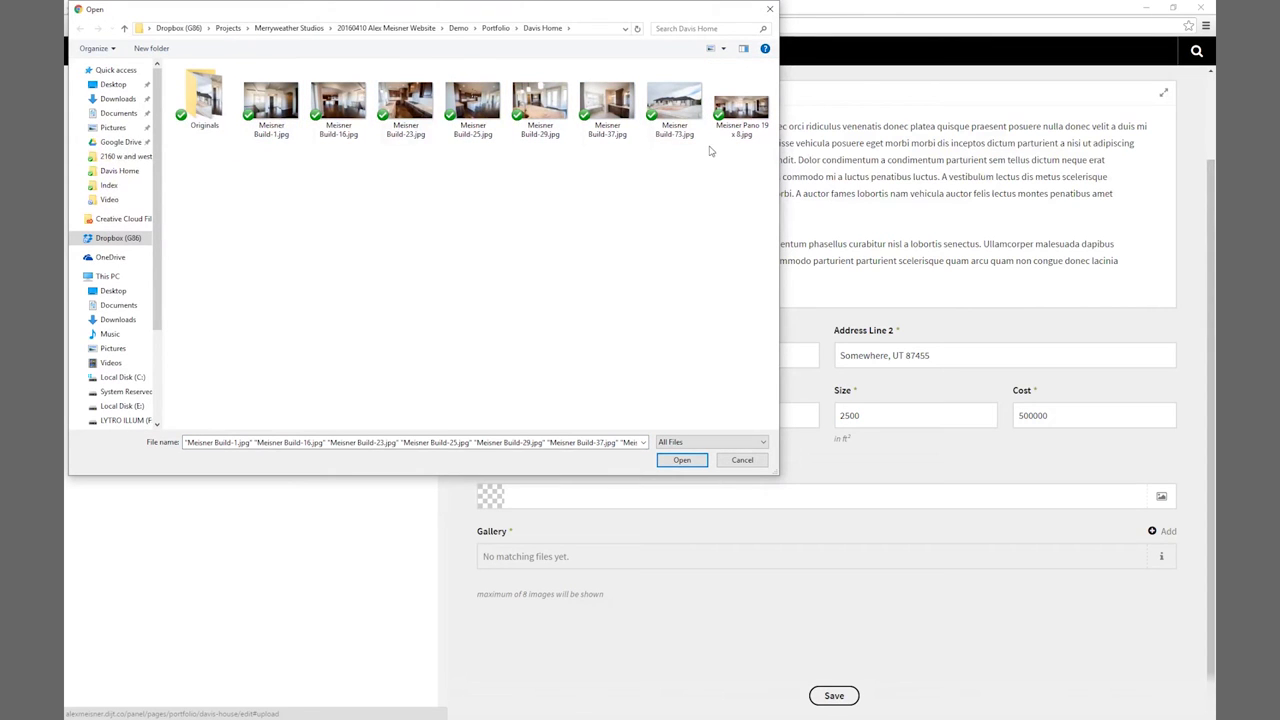
drag(716, 150, 256, 152)
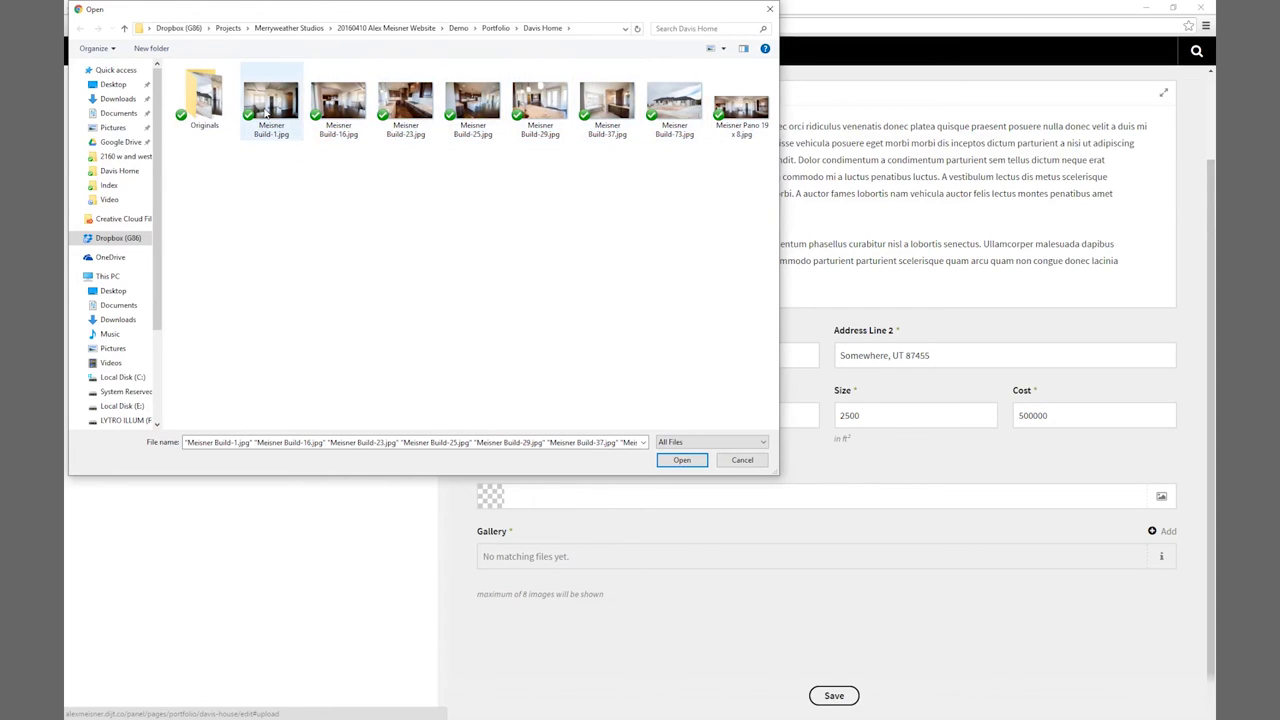
click(266, 112)
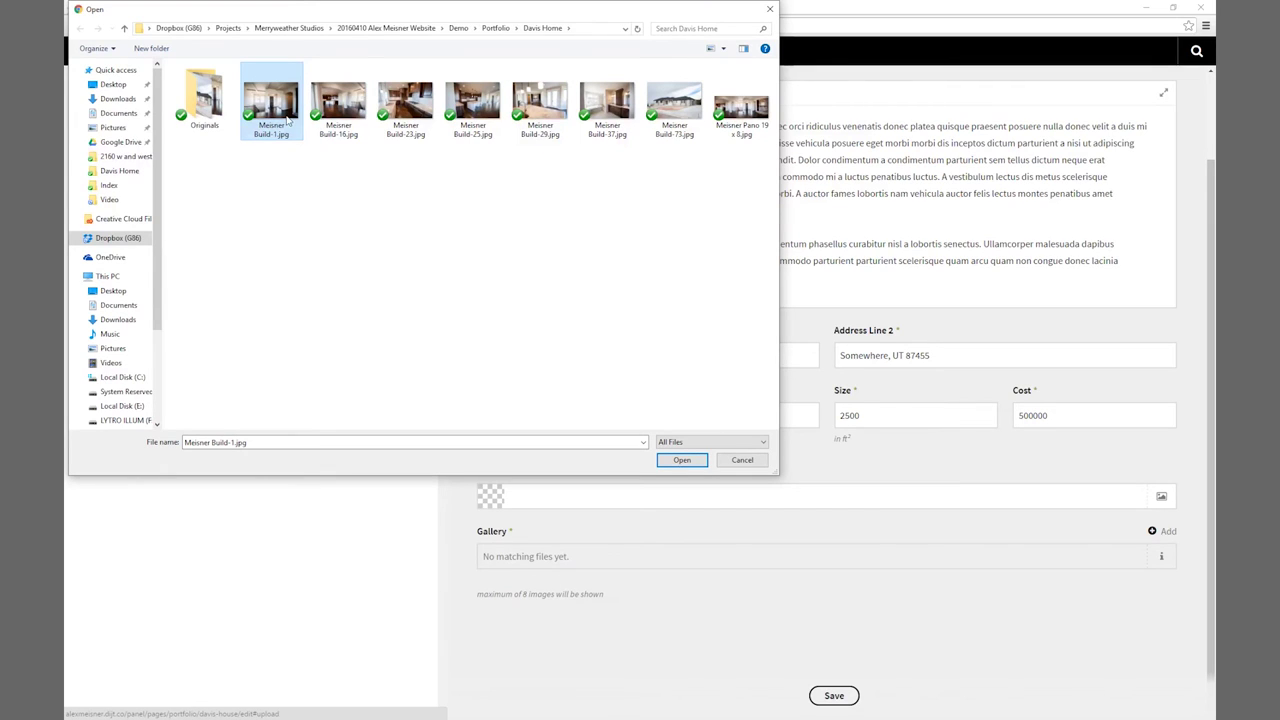
ctrl+click(336, 106)
ctrl+click(405, 106)
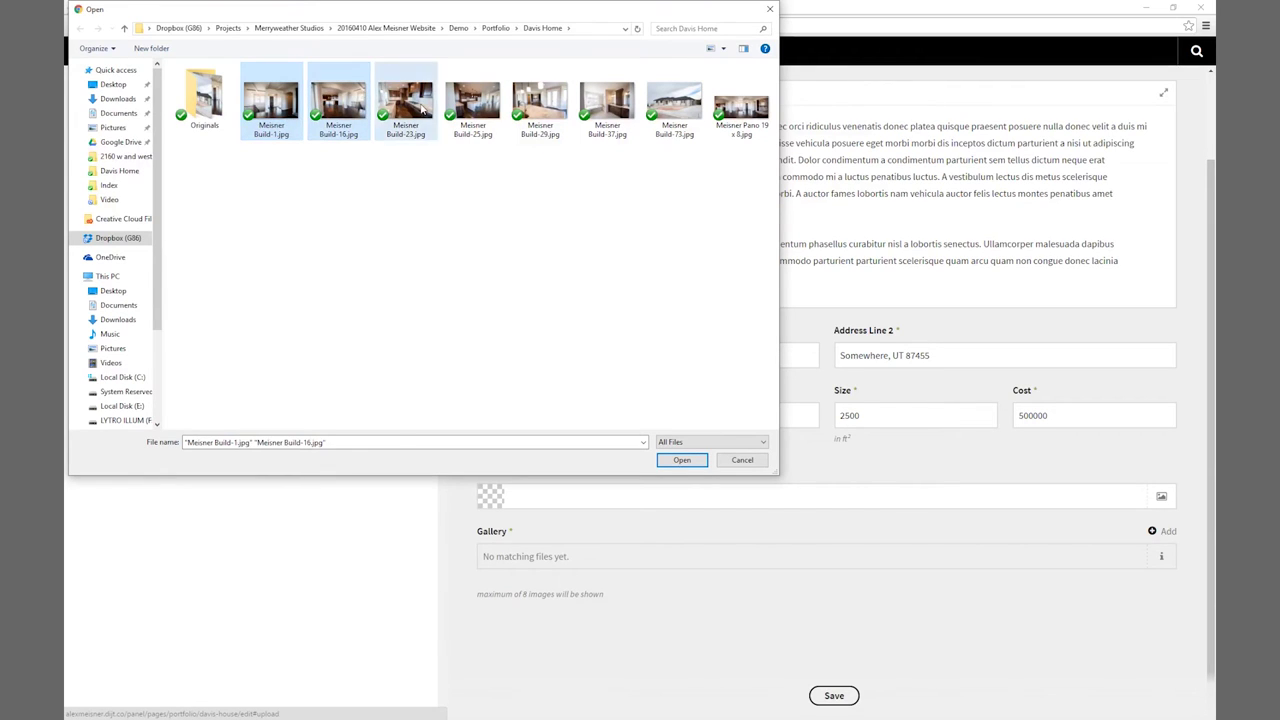
ctrl+click(472, 106)
ctrl+click(540, 106)
ctrl+click(607, 106)
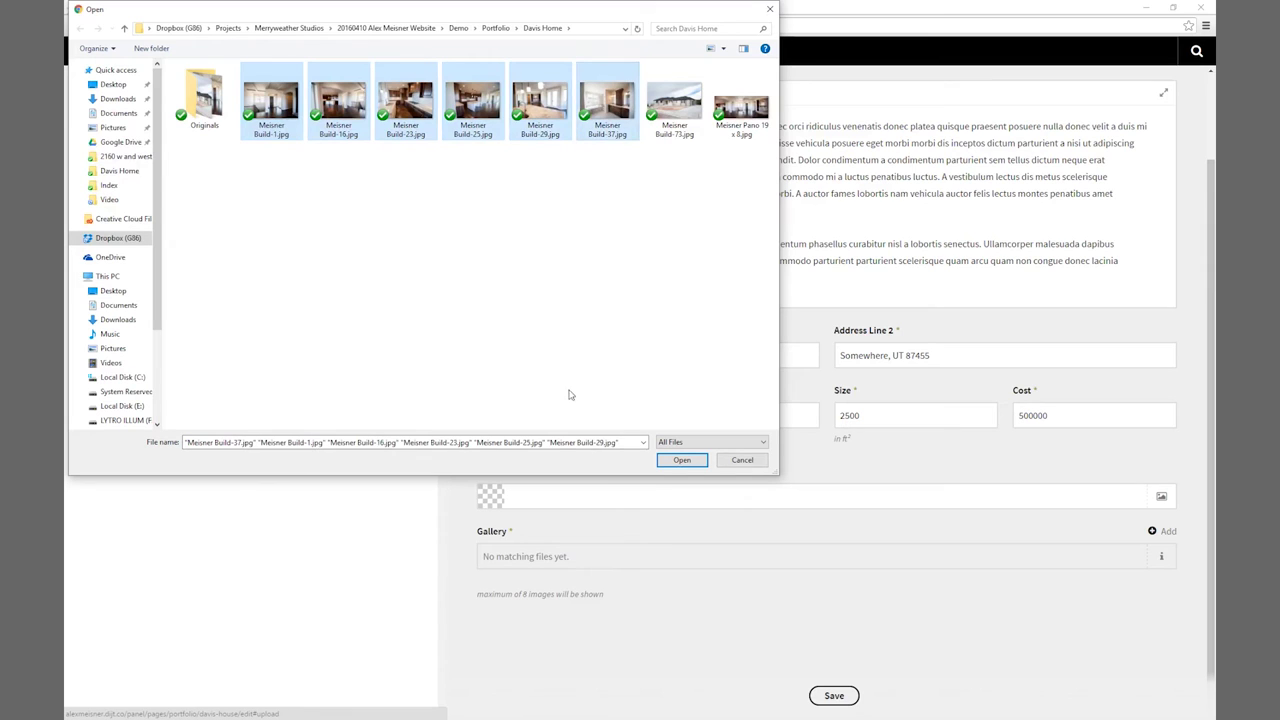
click(682, 460)
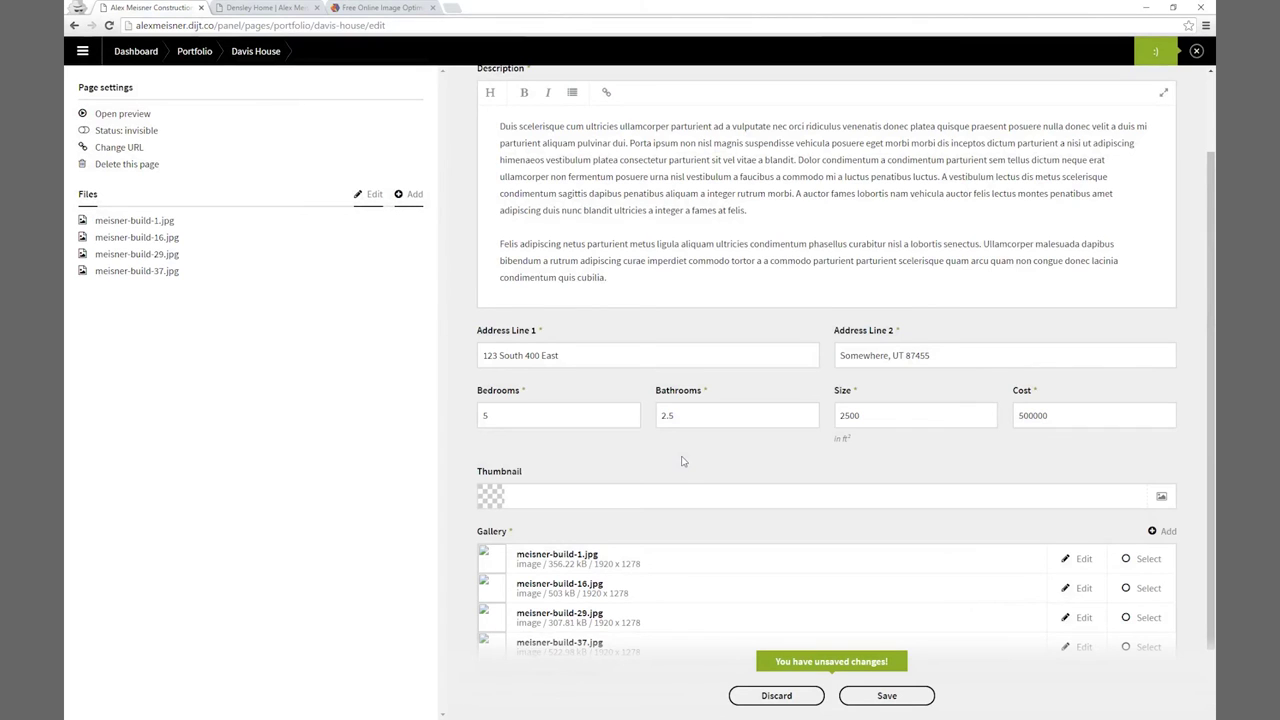
Add all six meisner-build images (1, 16, 23, 25, 29, 37) to the Davis House gallery.
scroll(682, 460, down, 1)
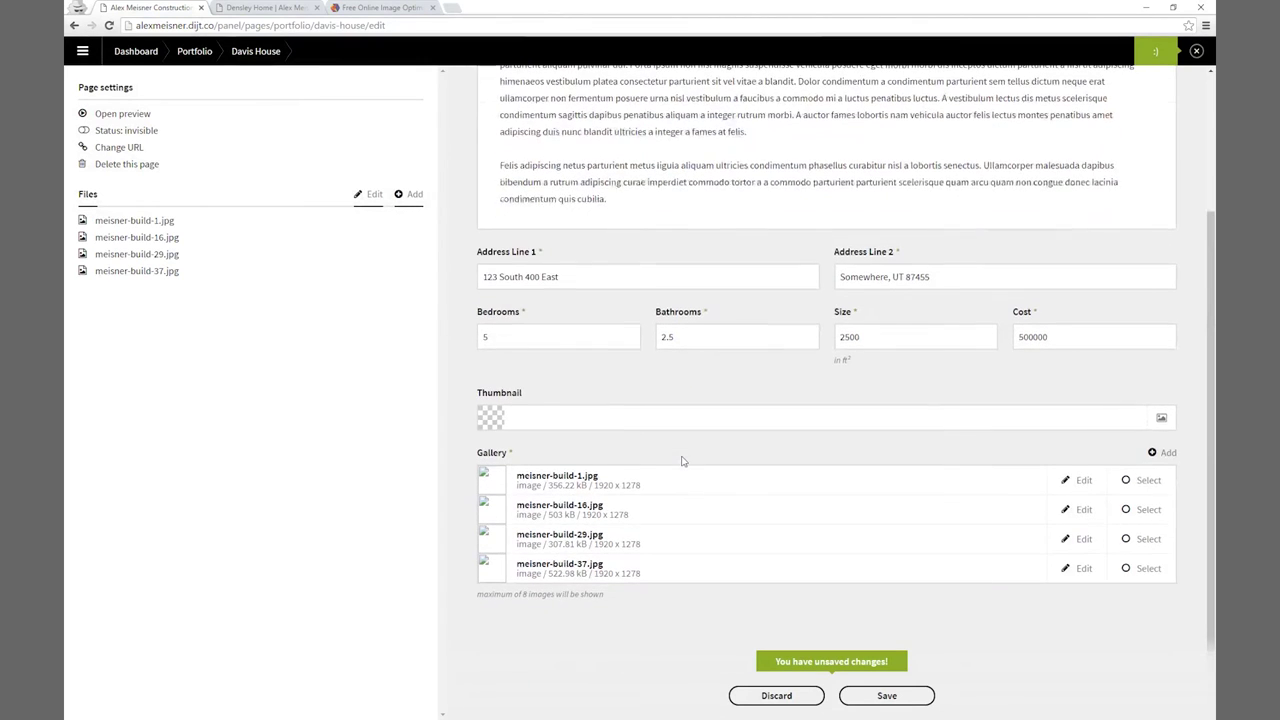
click(878, 697)
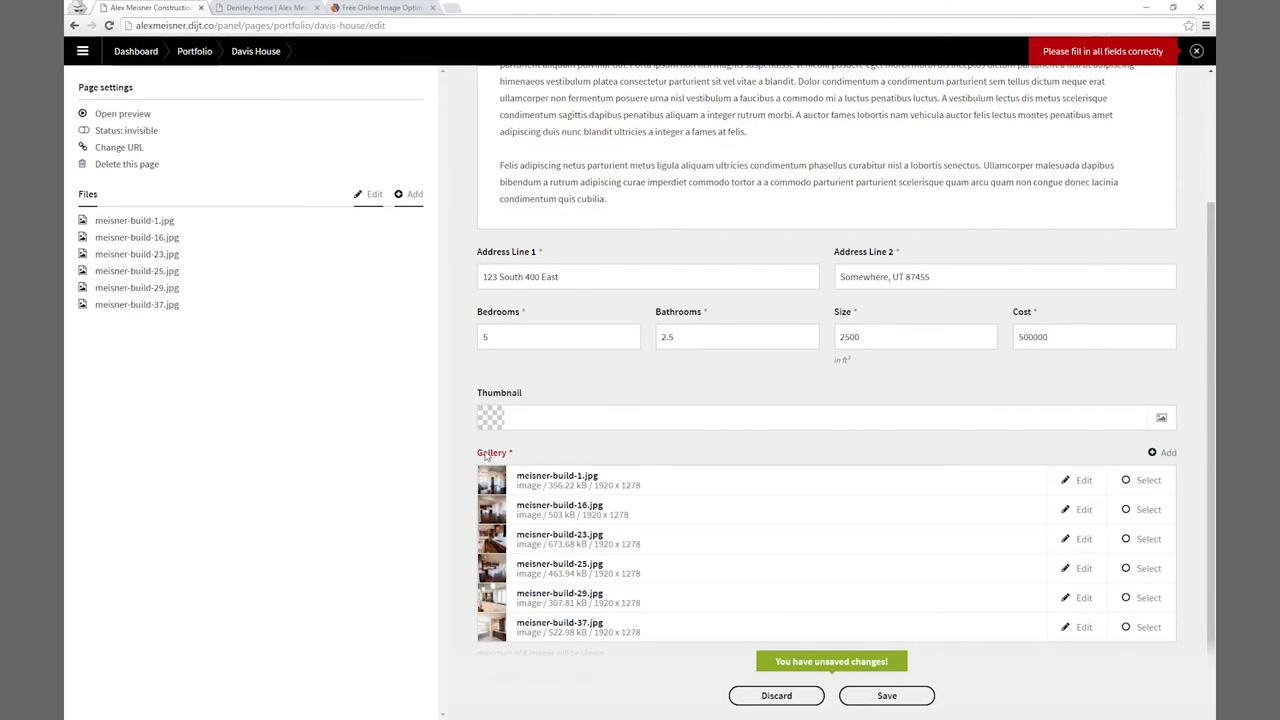
scroll(460, 458, down, 1)
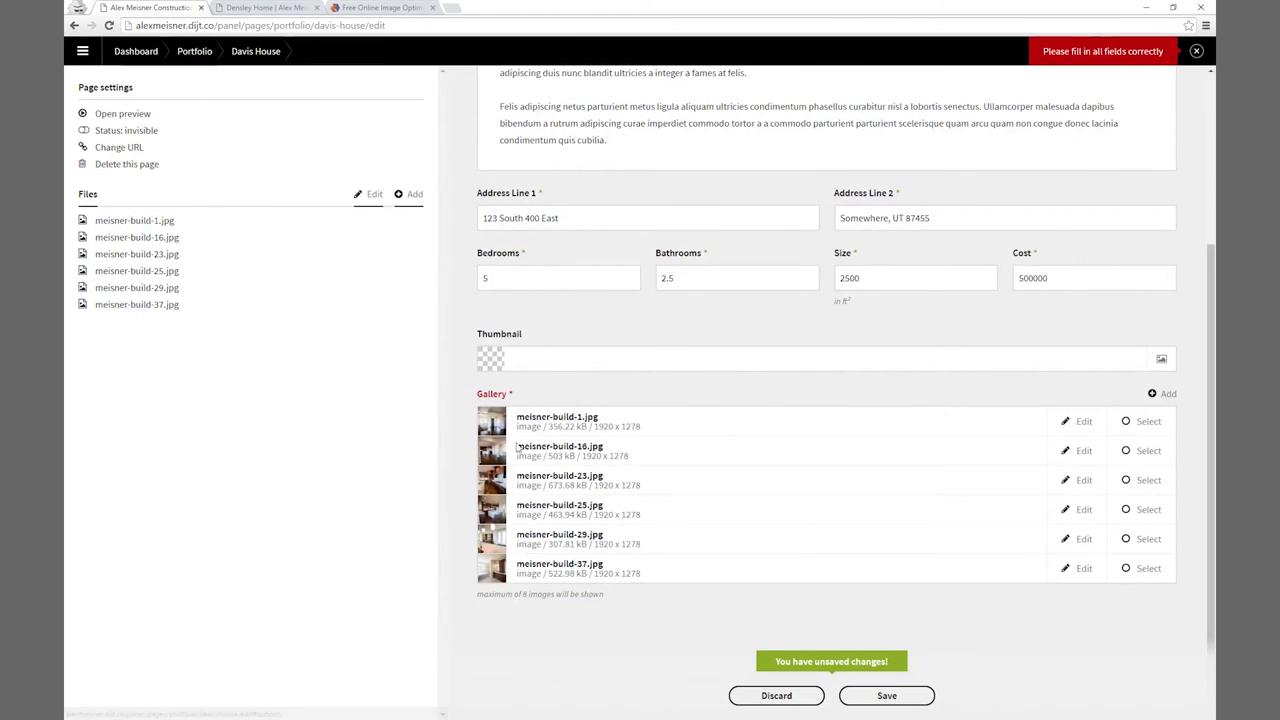
click(1127, 569)
click(1137, 540)
click(1138, 513)
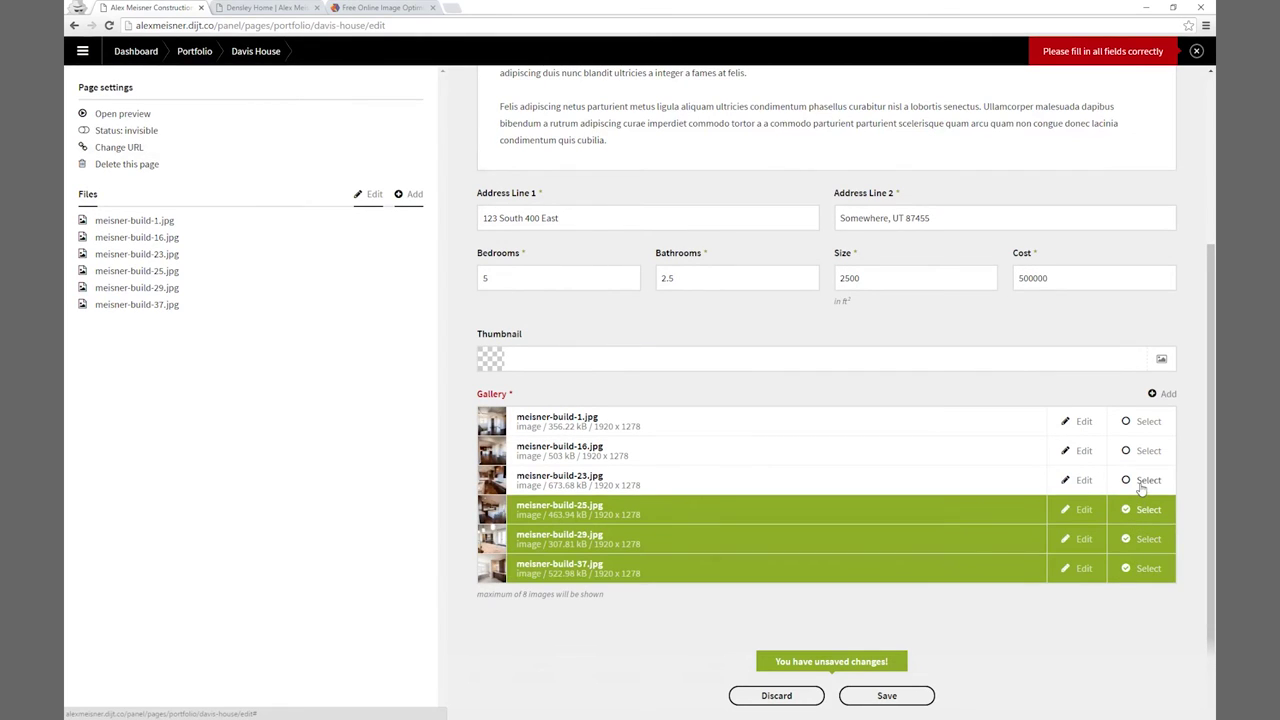
click(1137, 482)
click(1137, 452)
click(1137, 424)
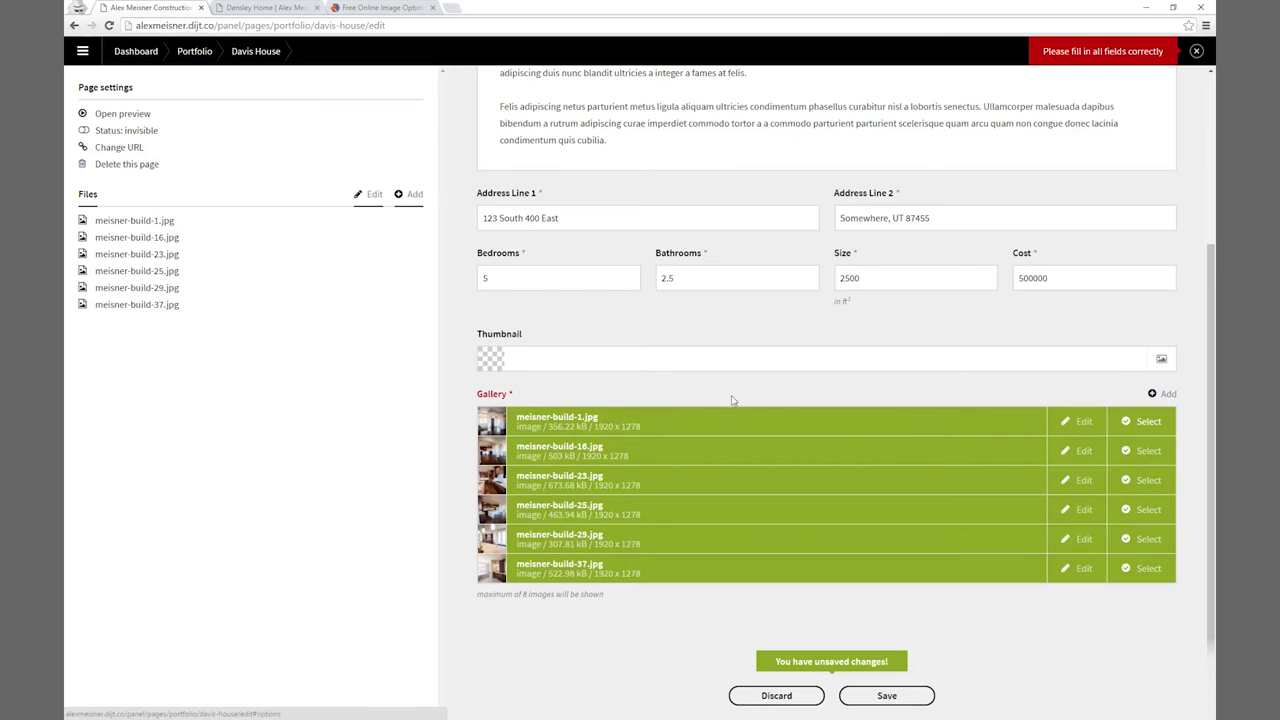
Make meisner-build-1.jpg the page thumbnail and save Davis House.
click(604, 362)
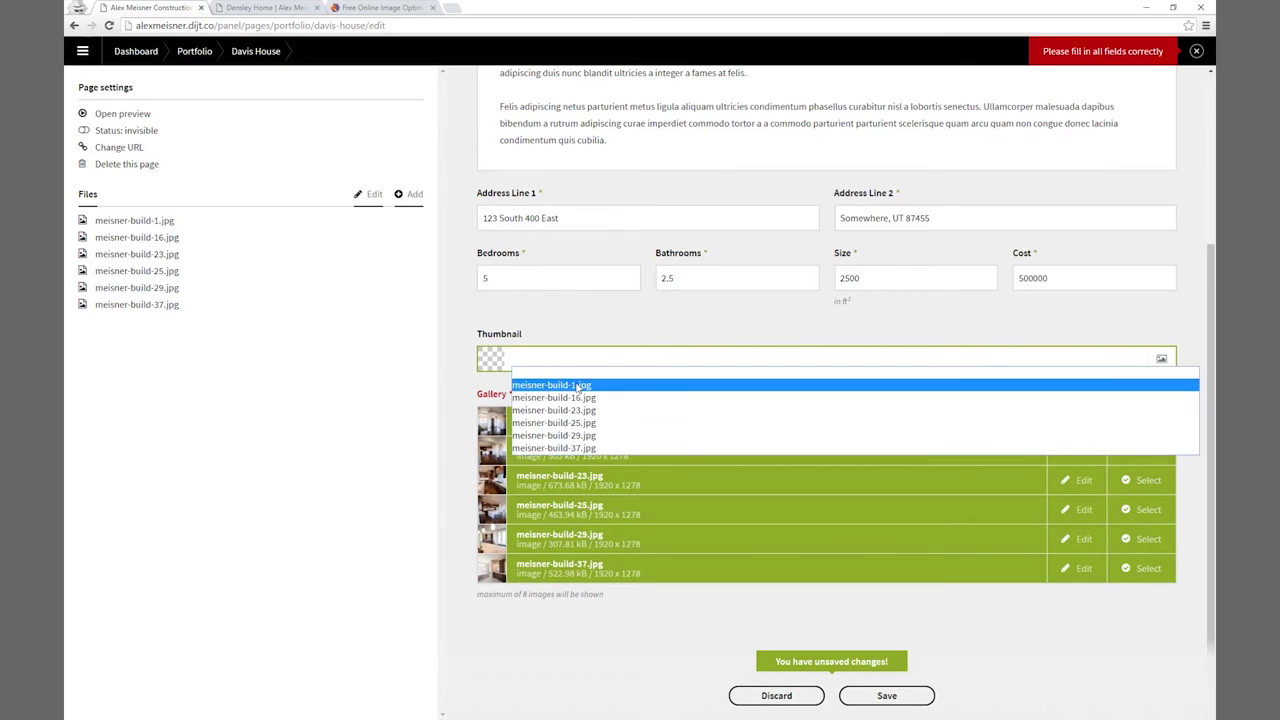
click(578, 388)
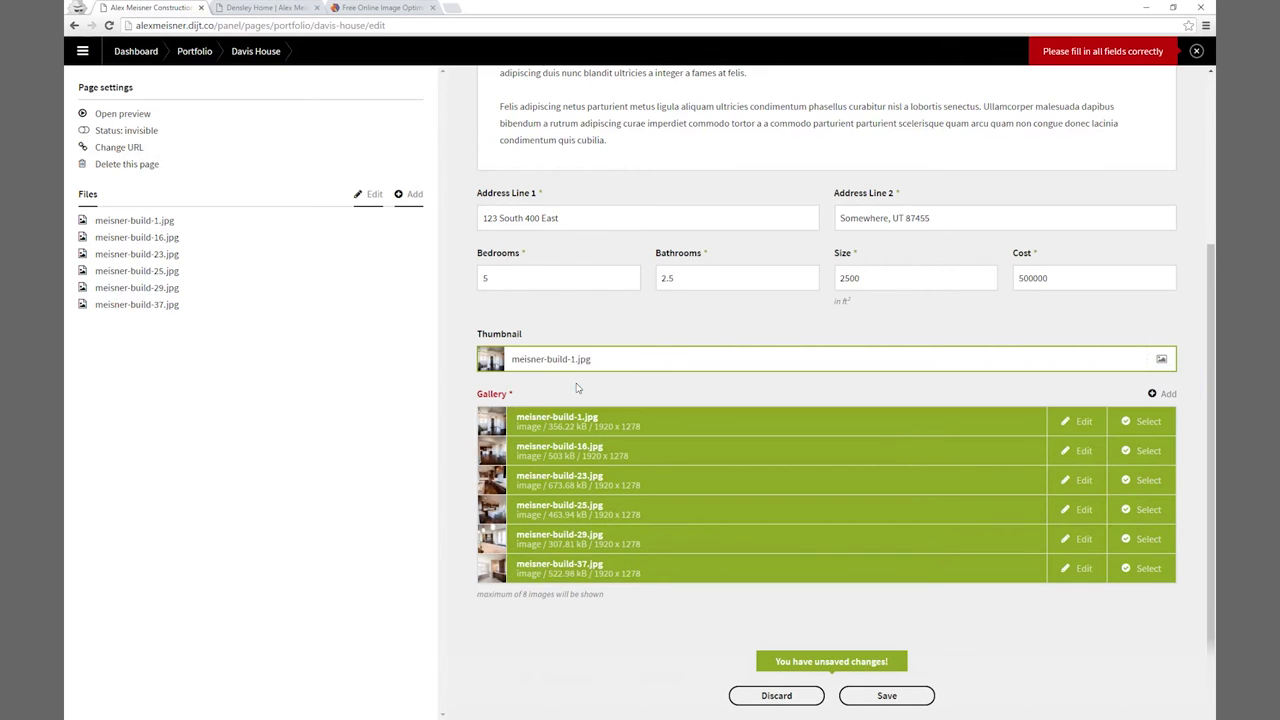
click(916, 699)
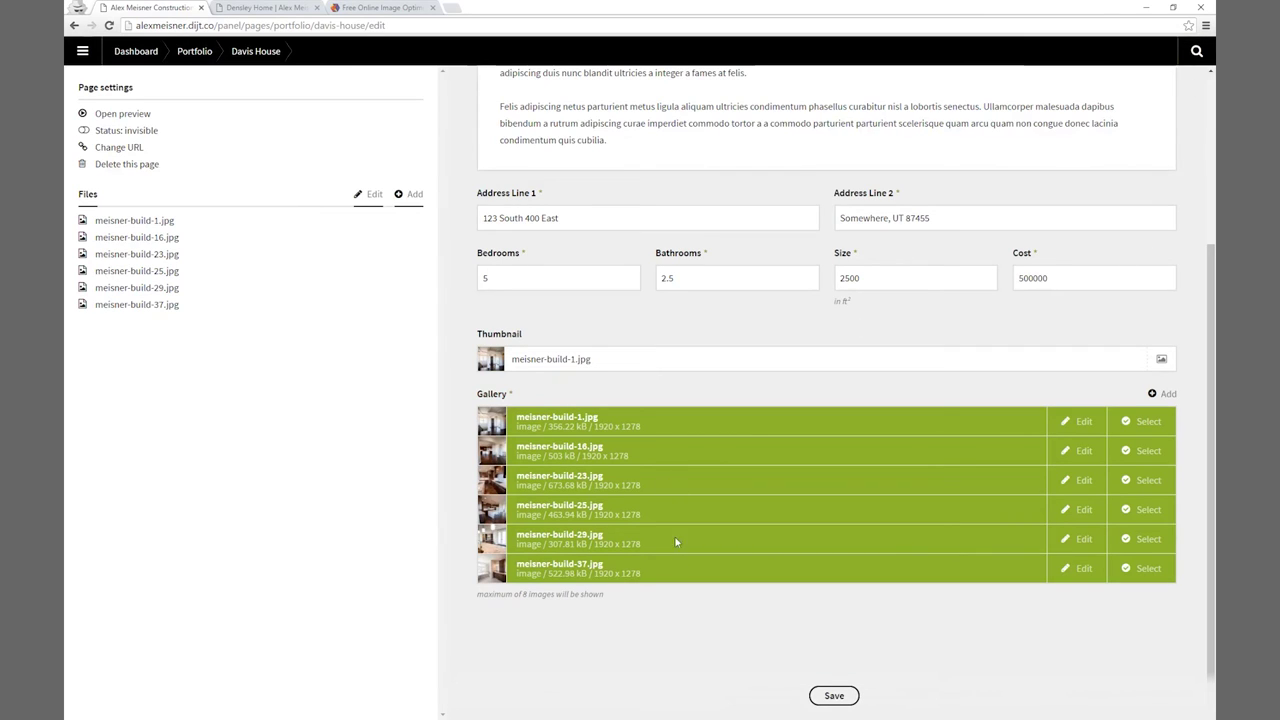
click(251, 9)
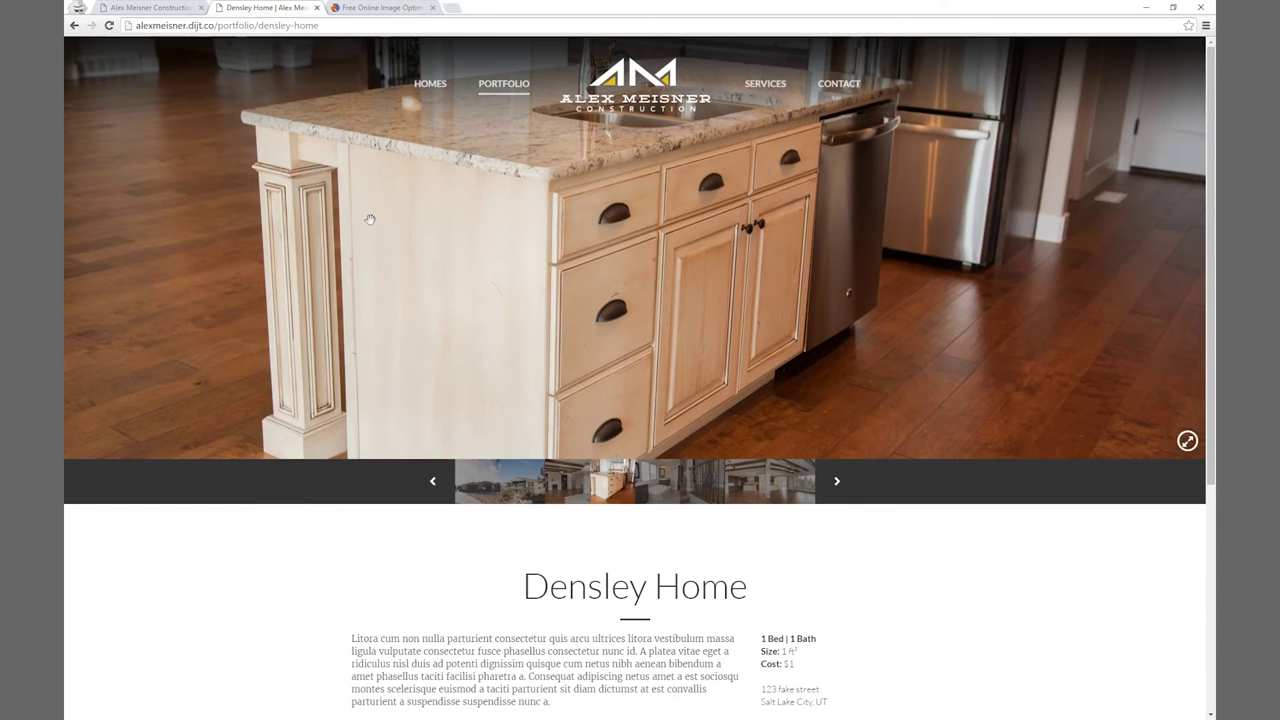
click(500, 85)
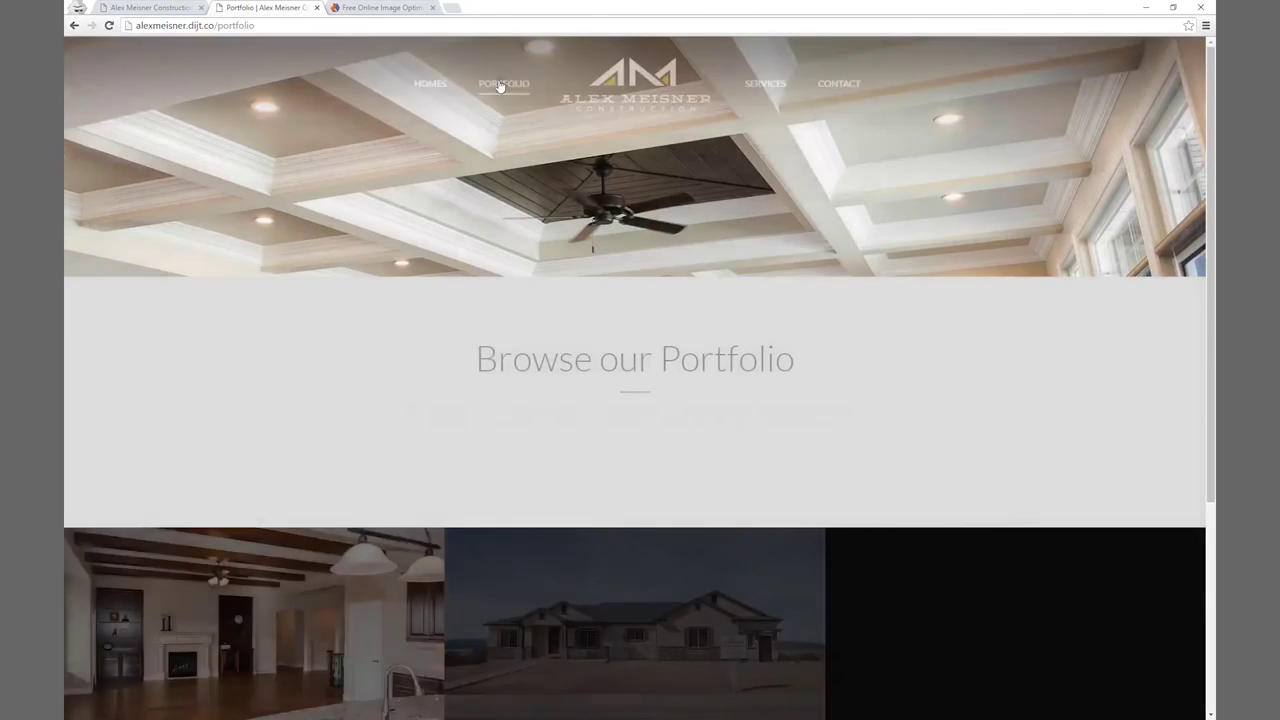
scroll(507, 183, down, 2)
scroll(507, 183, down, 1)
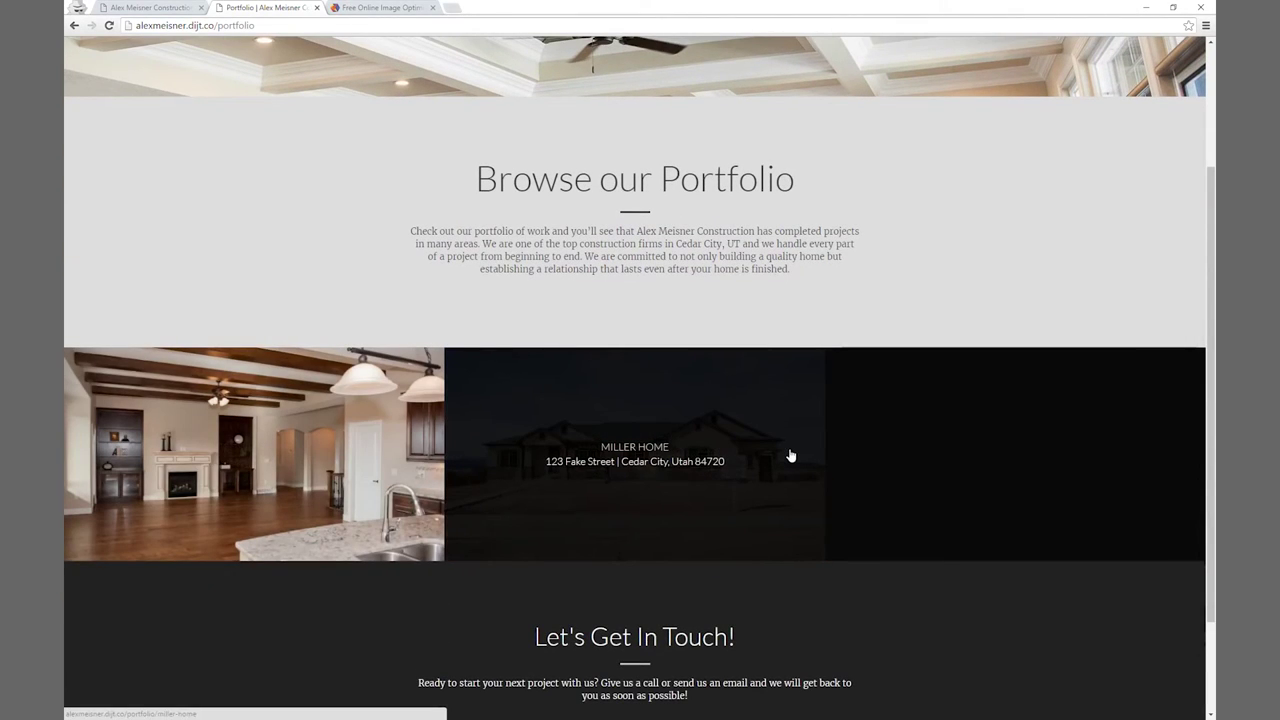
click(157, 10)
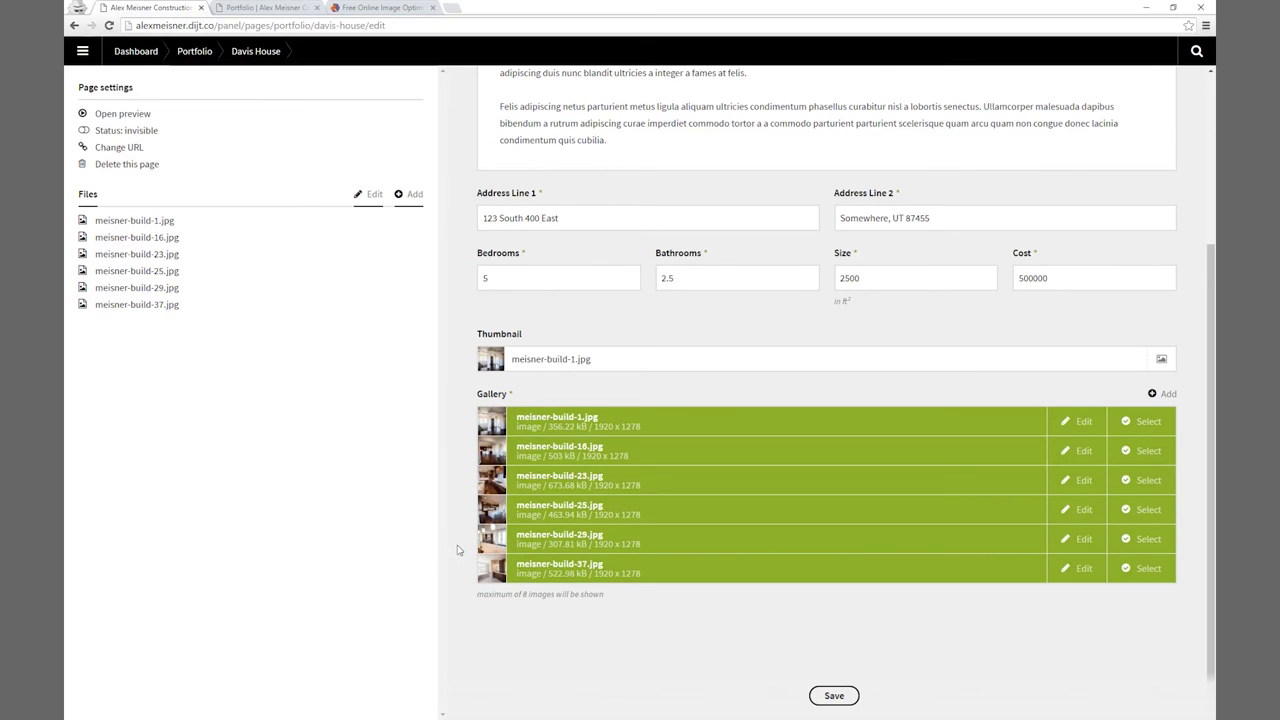
Move Davis House into Portfolio's visible projects as number 3, after Densley Home and Miller Home.
scroll(457, 550, up, 5)
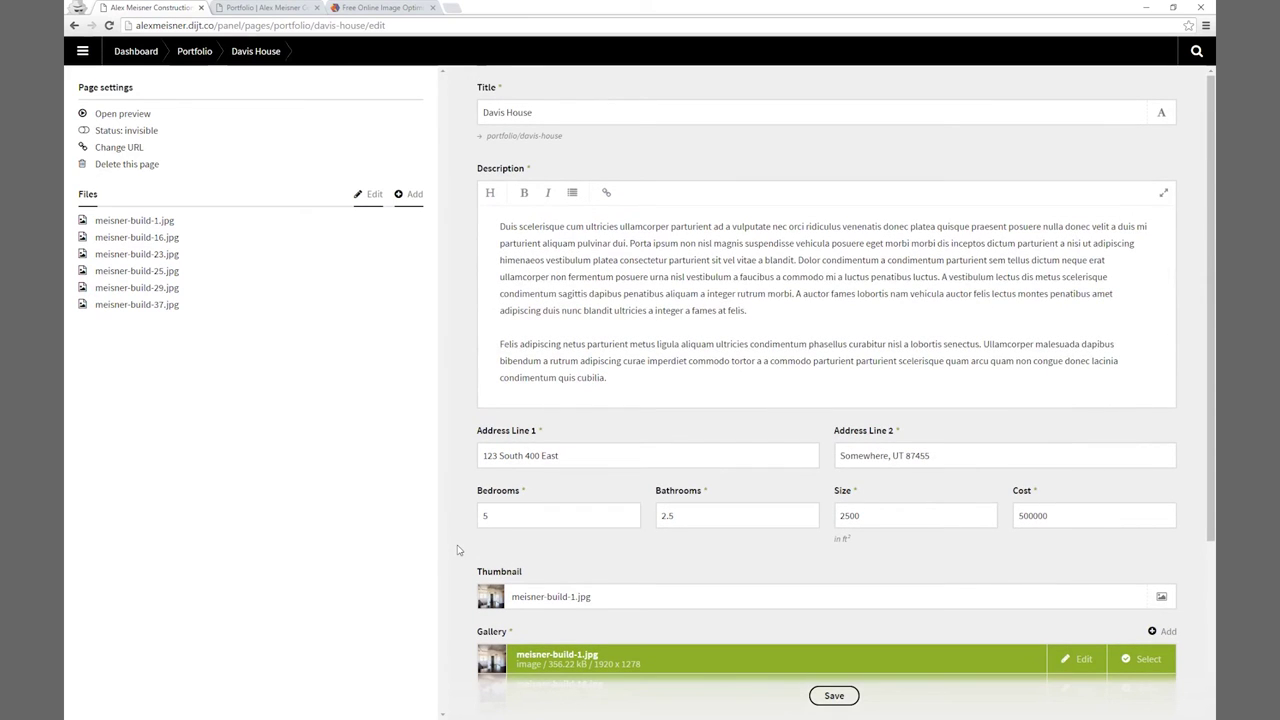
click(196, 52)
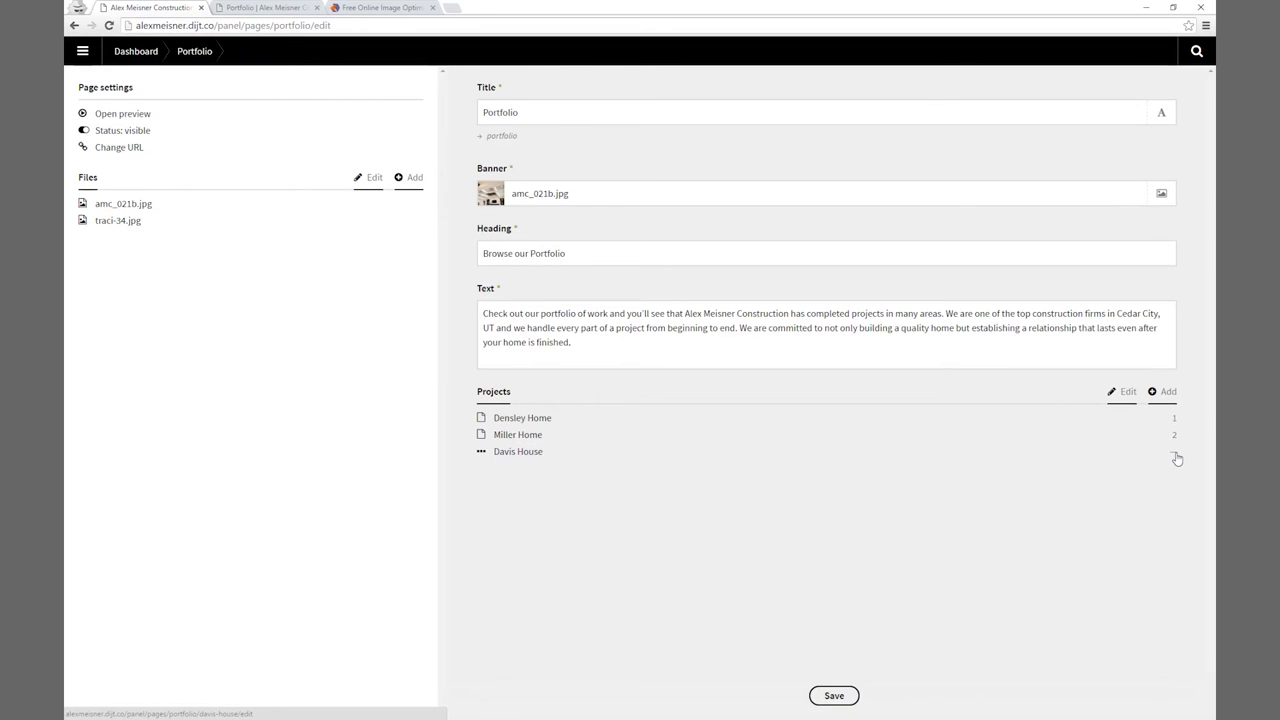
click(1124, 393)
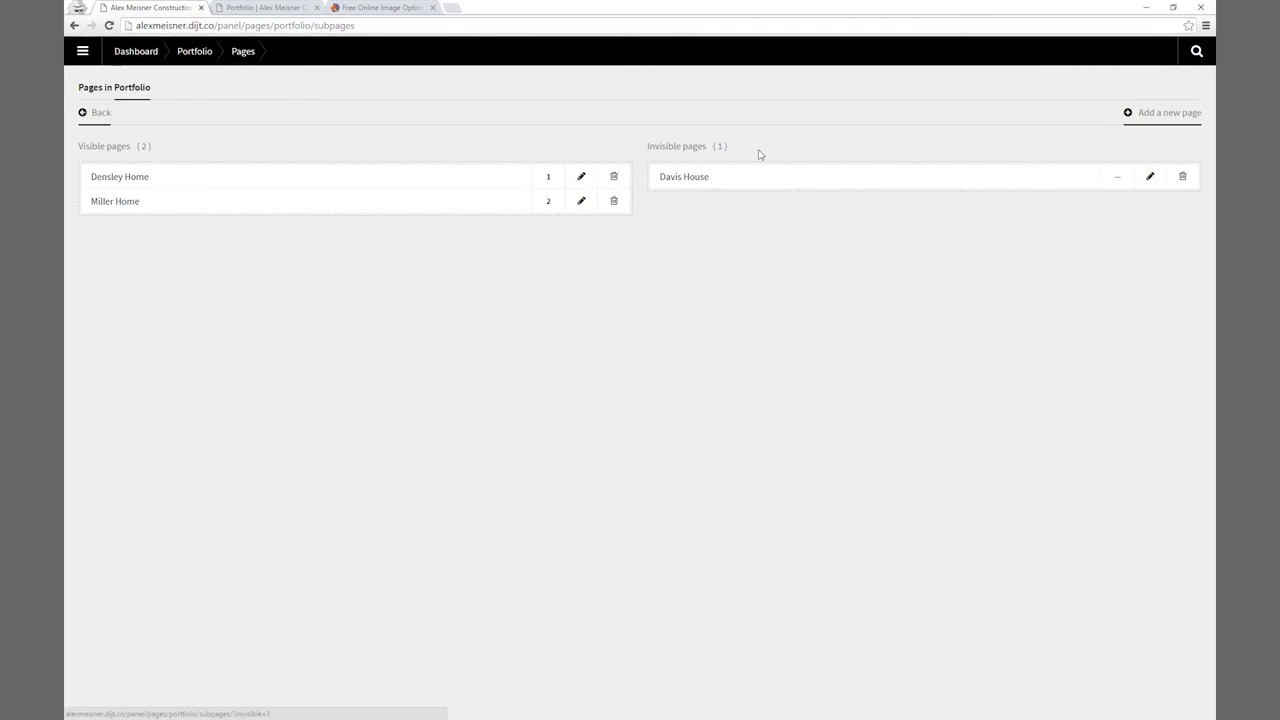
drag(723, 174, 167, 225)
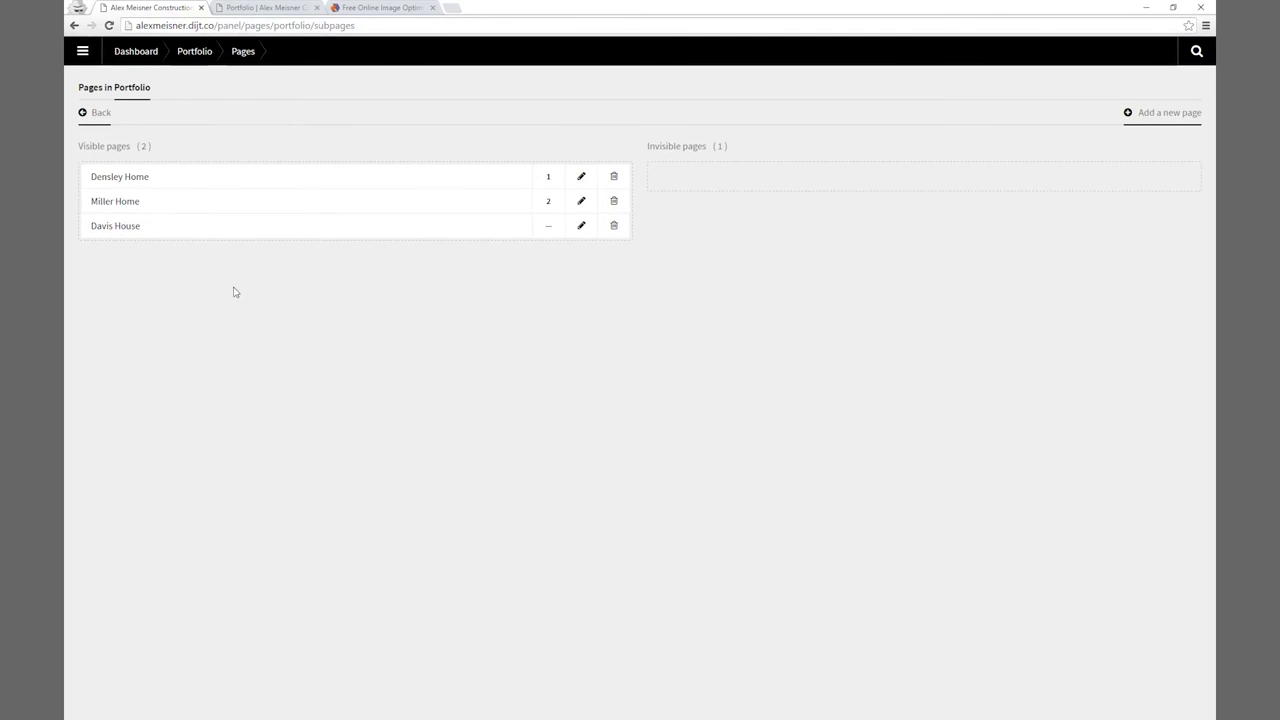
click(96, 113)
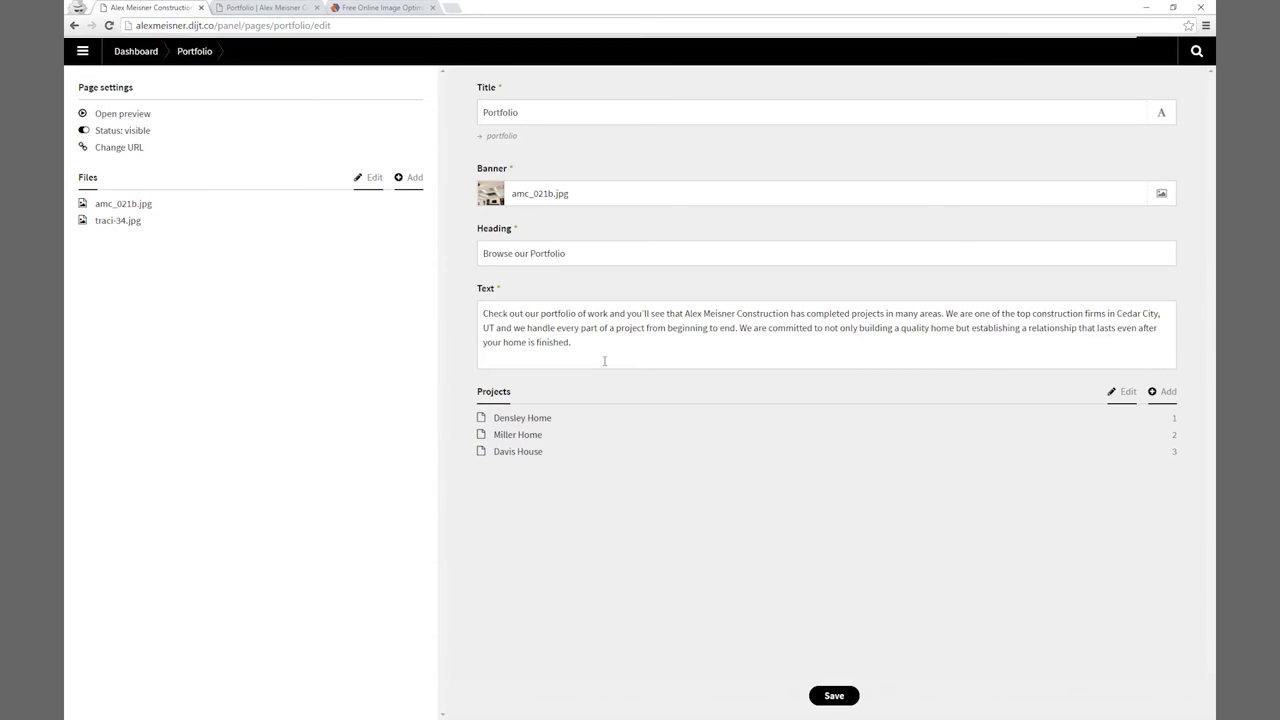
click(247, 10)
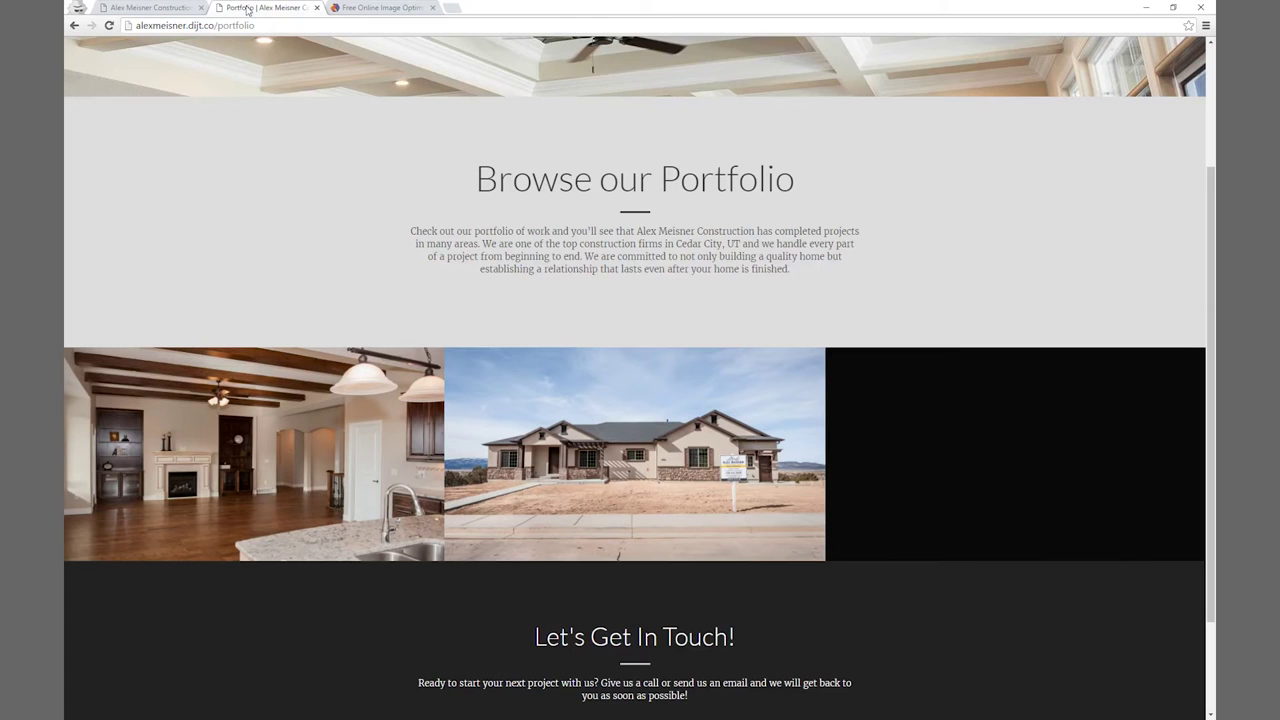
click(110, 26)
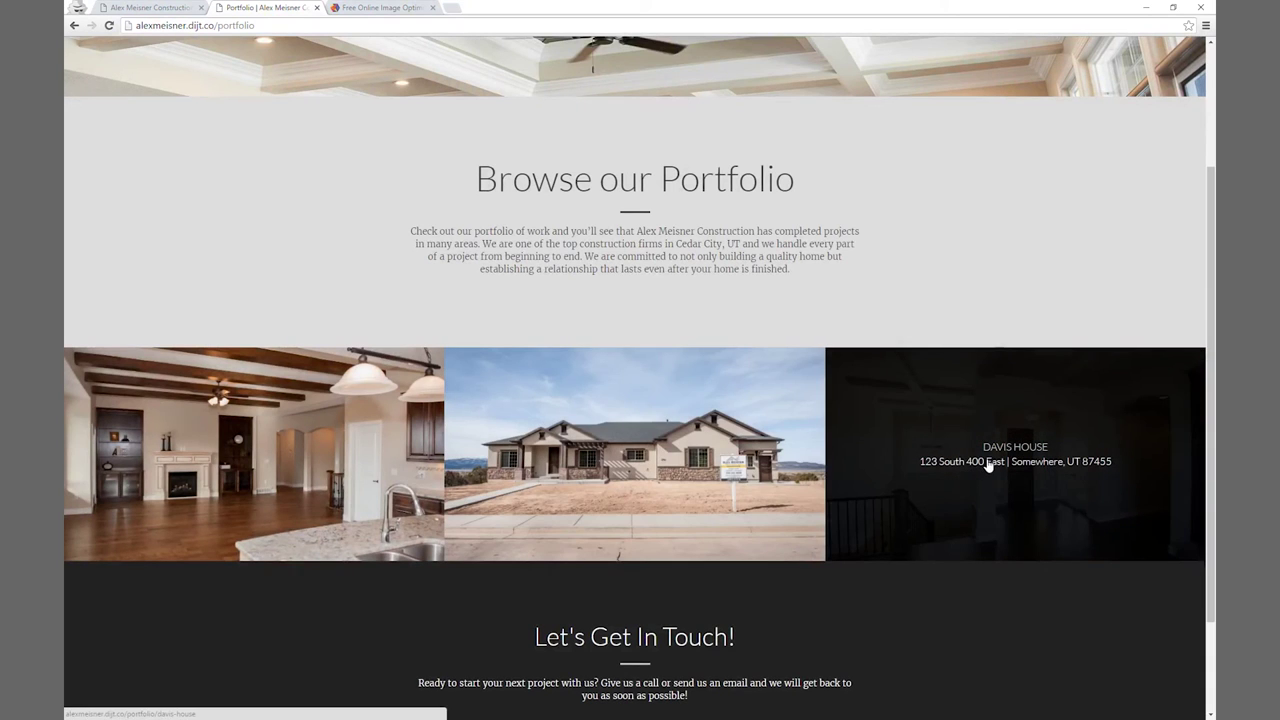
click(988, 463)
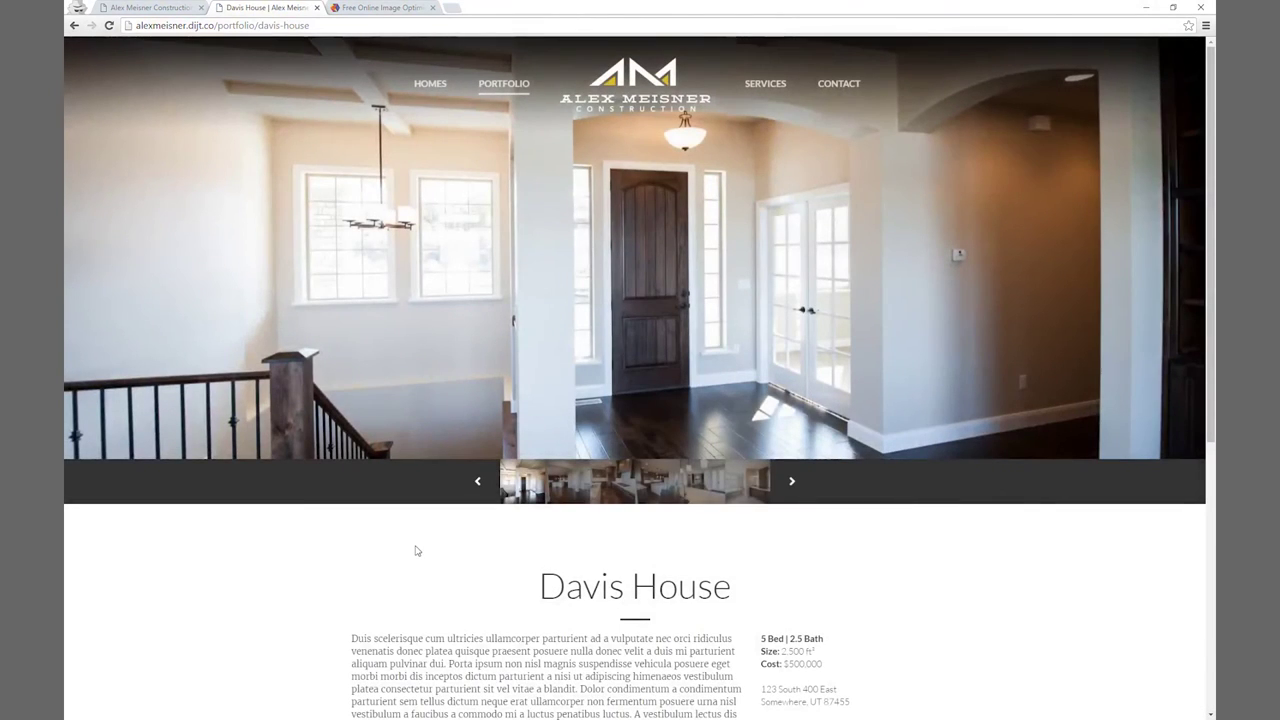
scroll(416, 549, down, 1)
scroll(416, 548, down, 3)
scroll(416, 545, up, 2)
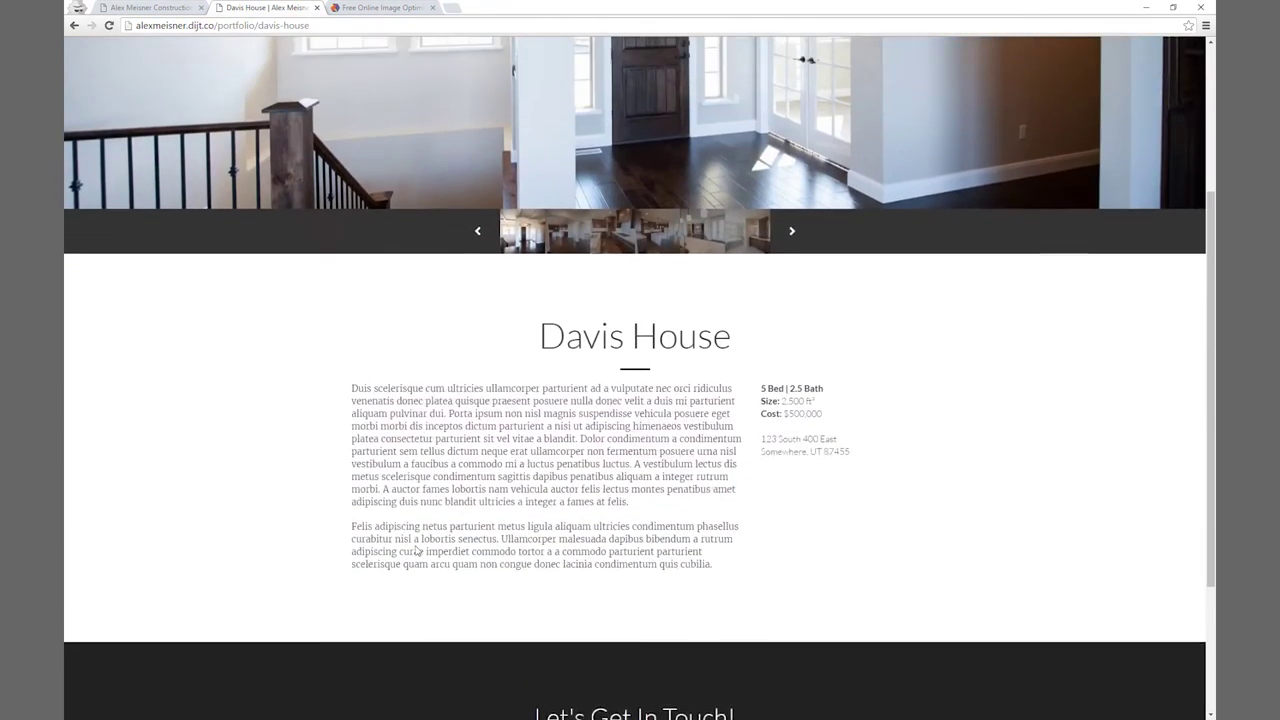
scroll(416, 545, up, 1)
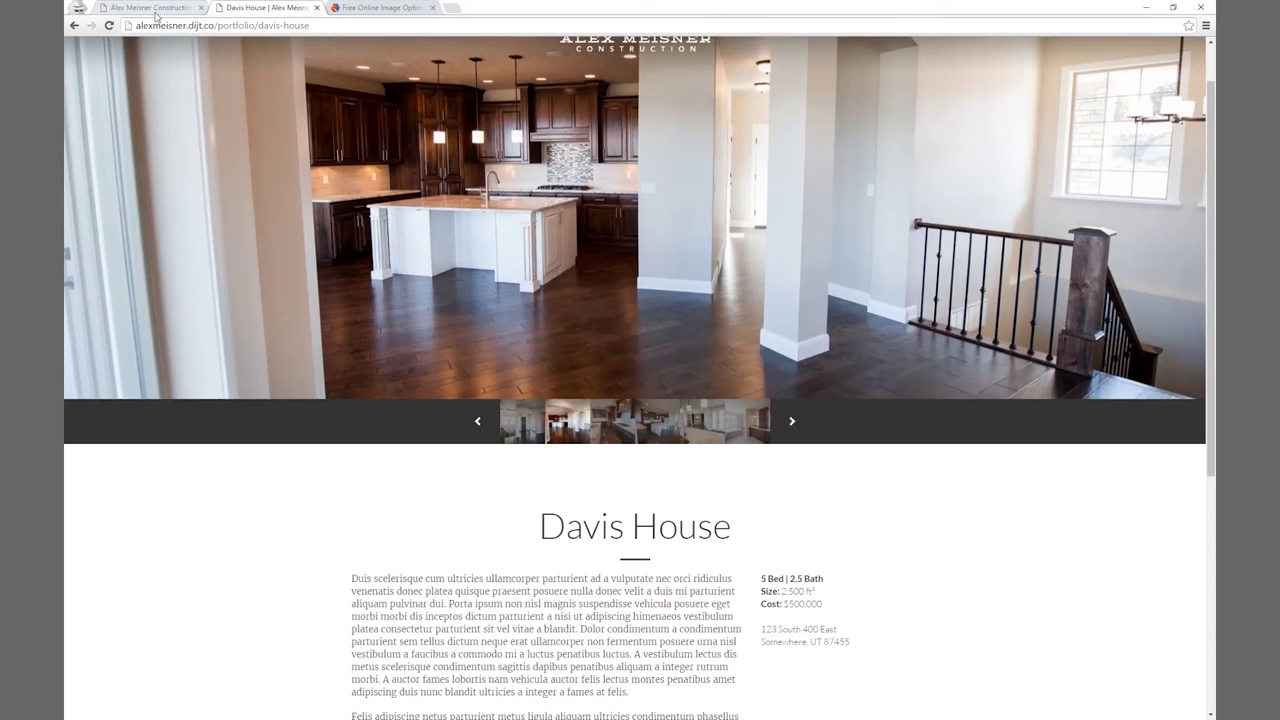
click(156, 8)
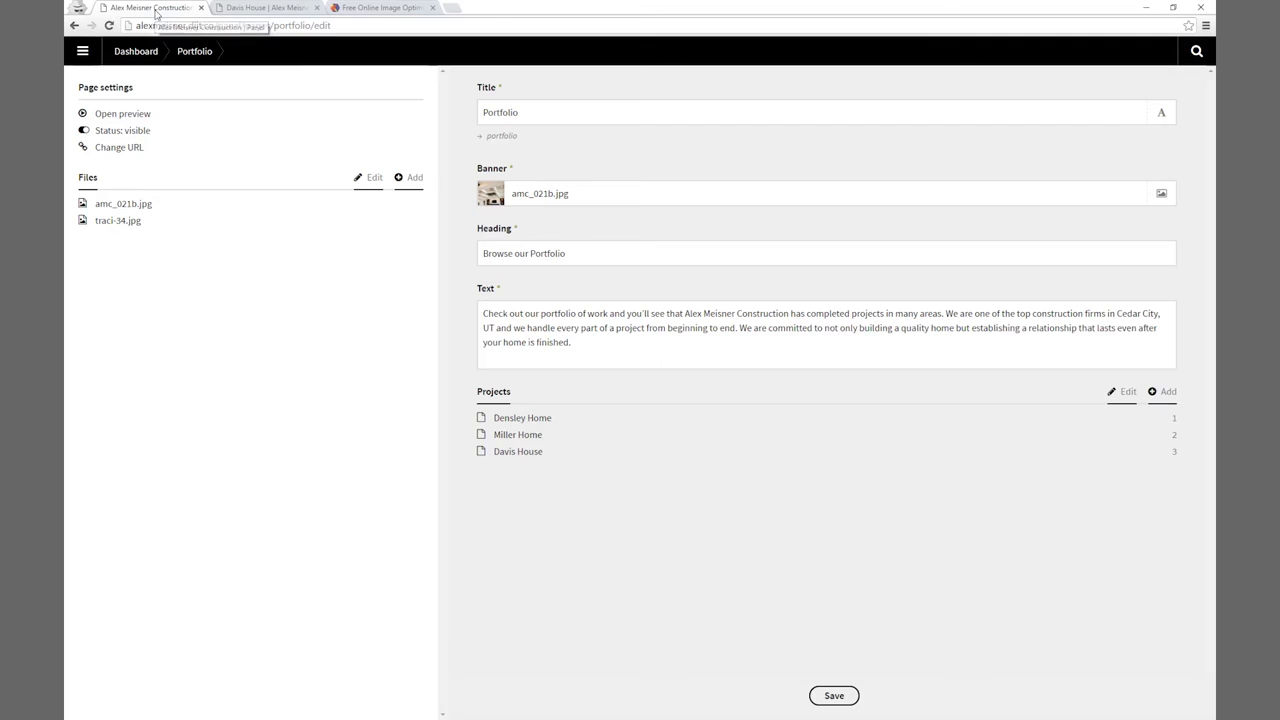
Give Davis House's meisner-build-1.jpg the caption 'These are stairs. They go down.' and save.
click(532, 457)
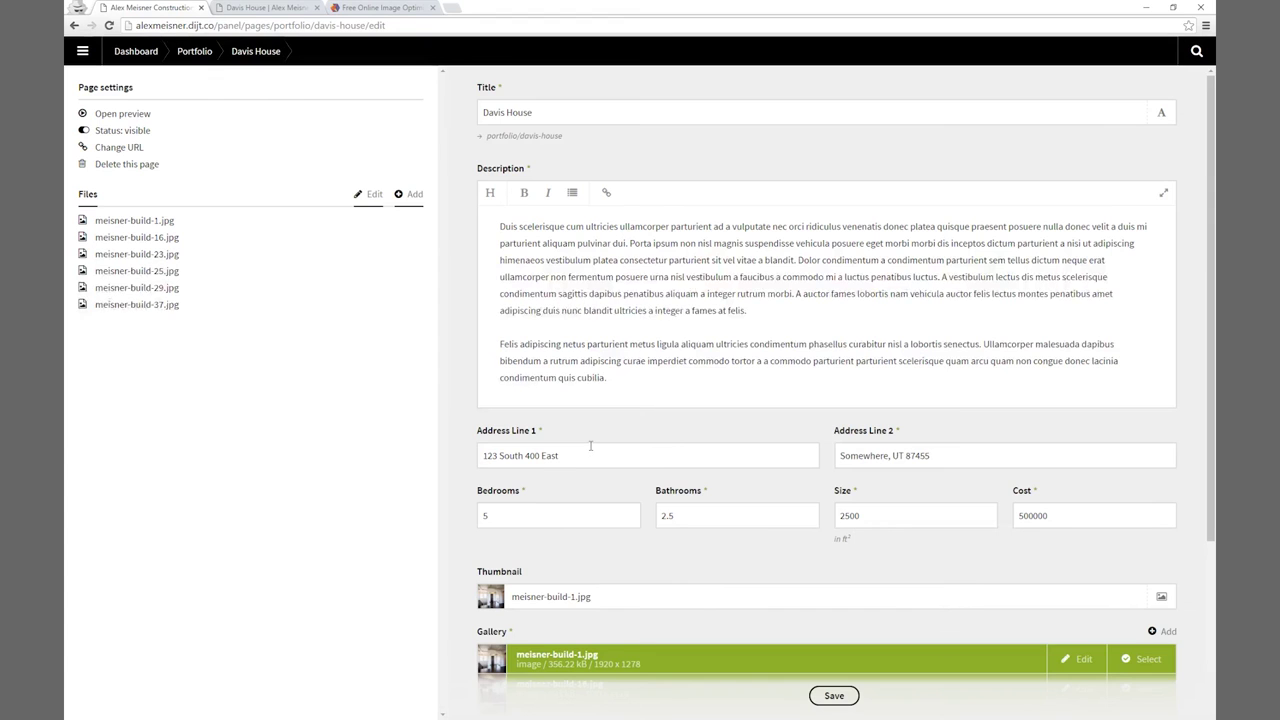
scroll(477, 447, down, 1)
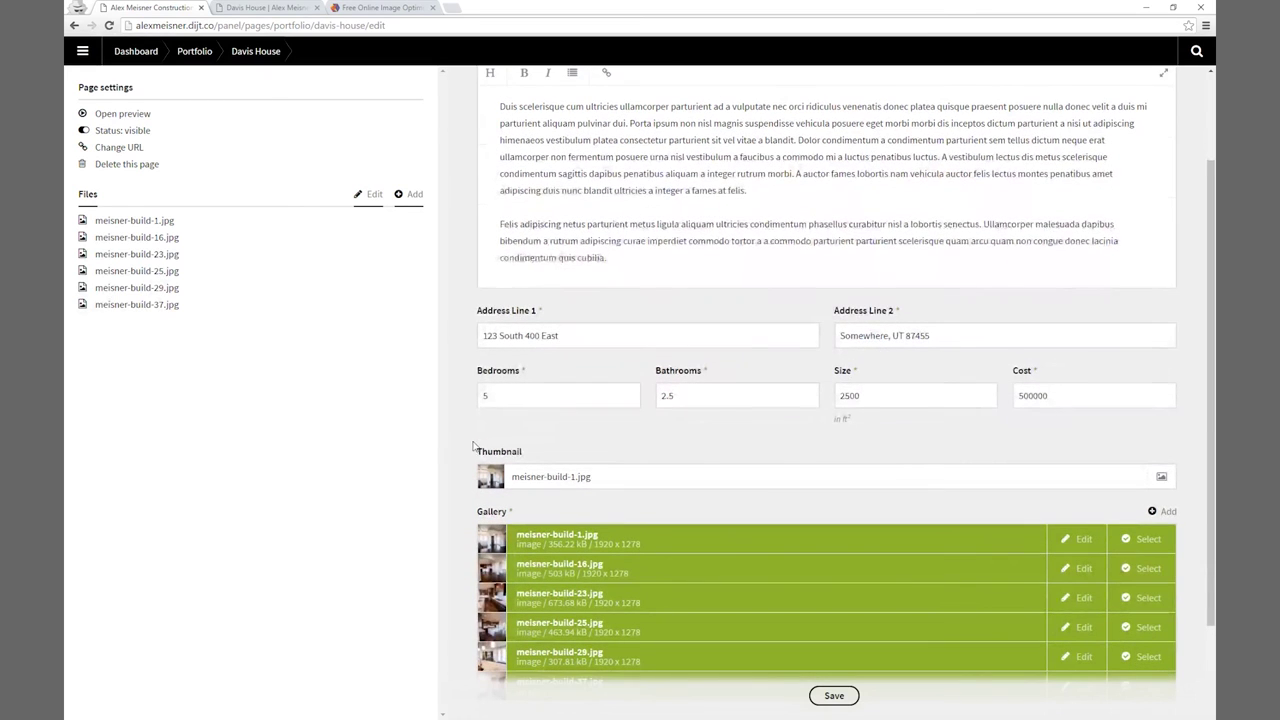
click(374, 199)
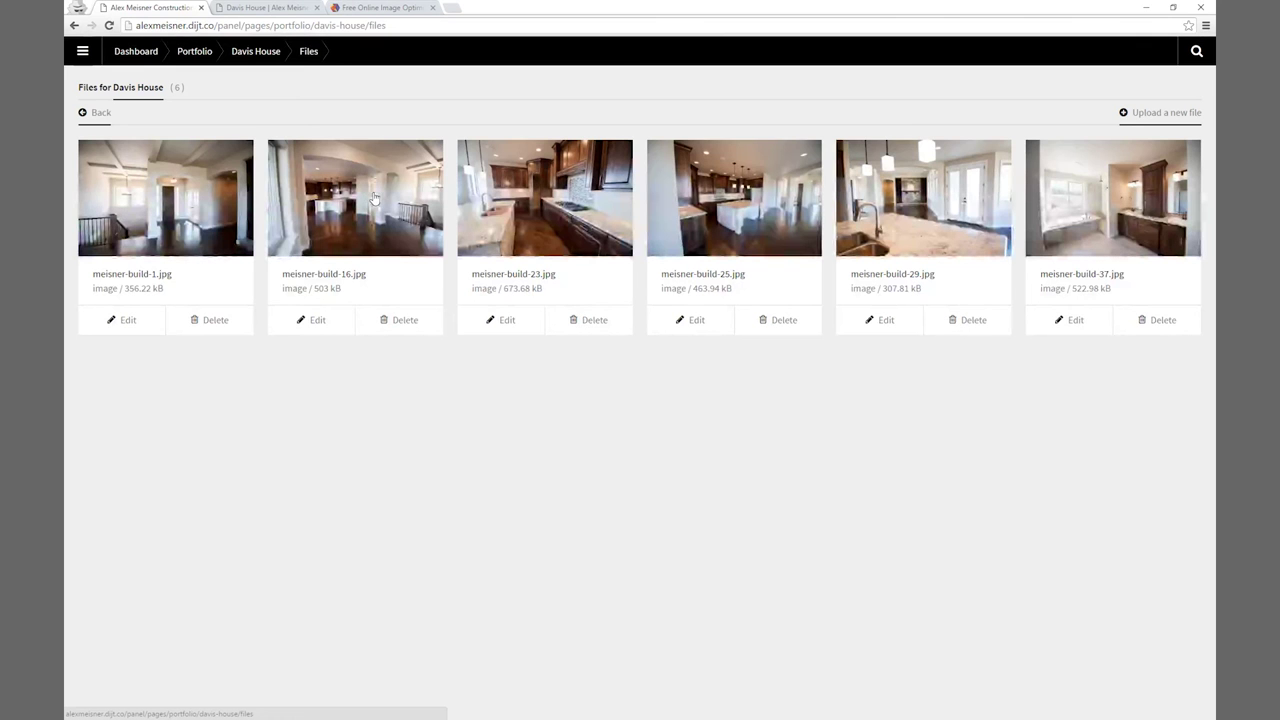
click(124, 322)
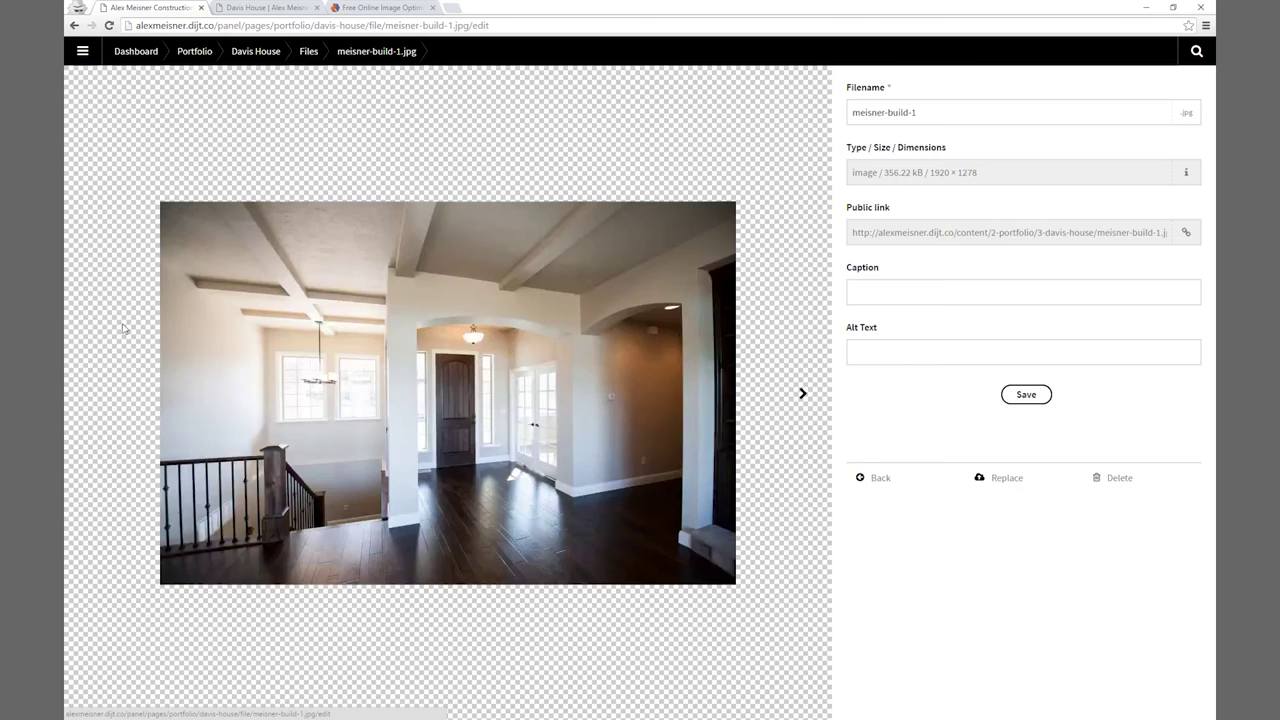
click(885, 292)
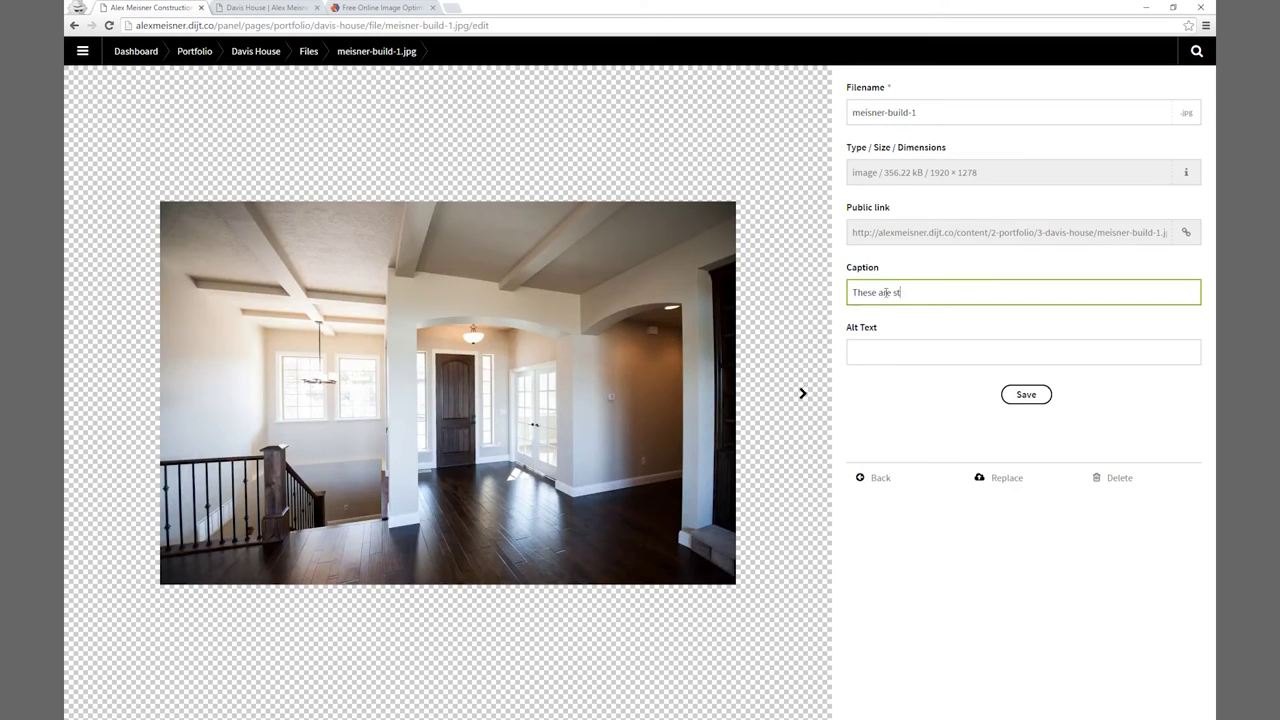
text(These are stairs. They go down.)
click(1022, 396)
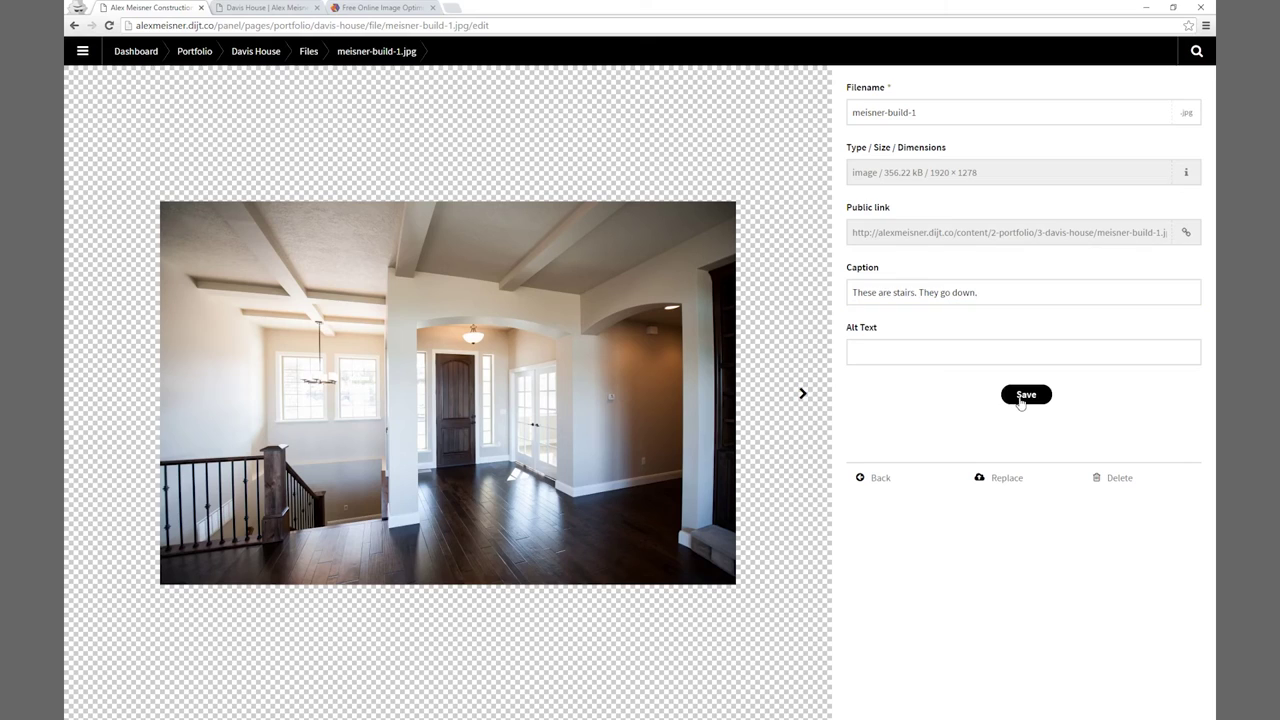
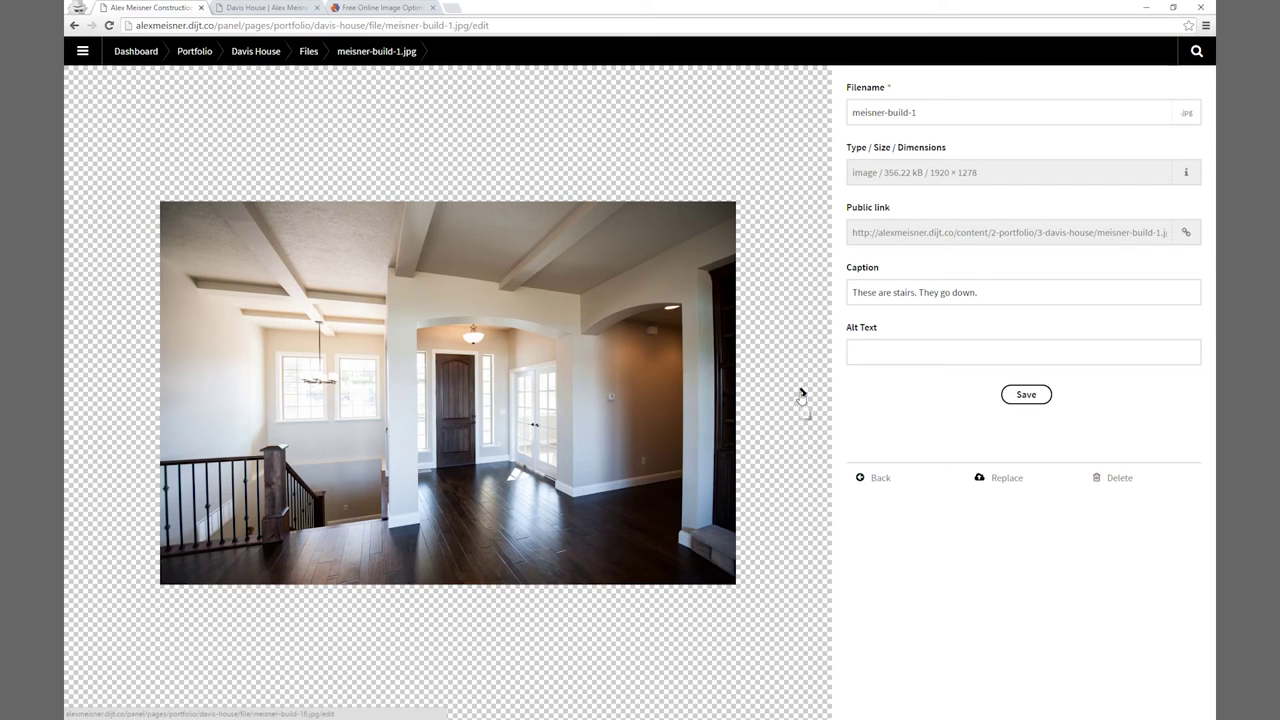
Caption photo meisner-build-16 'This is room.' and save it.
click(310, 52)
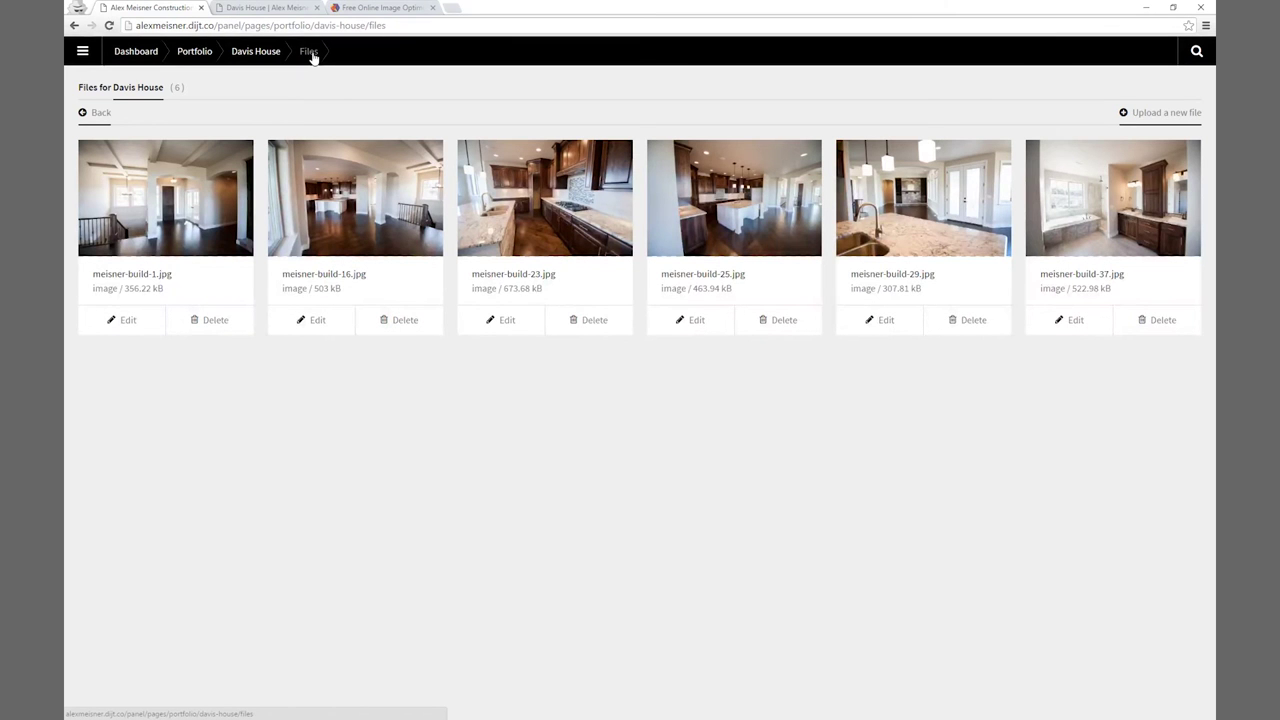
click(317, 322)
click(864, 286)
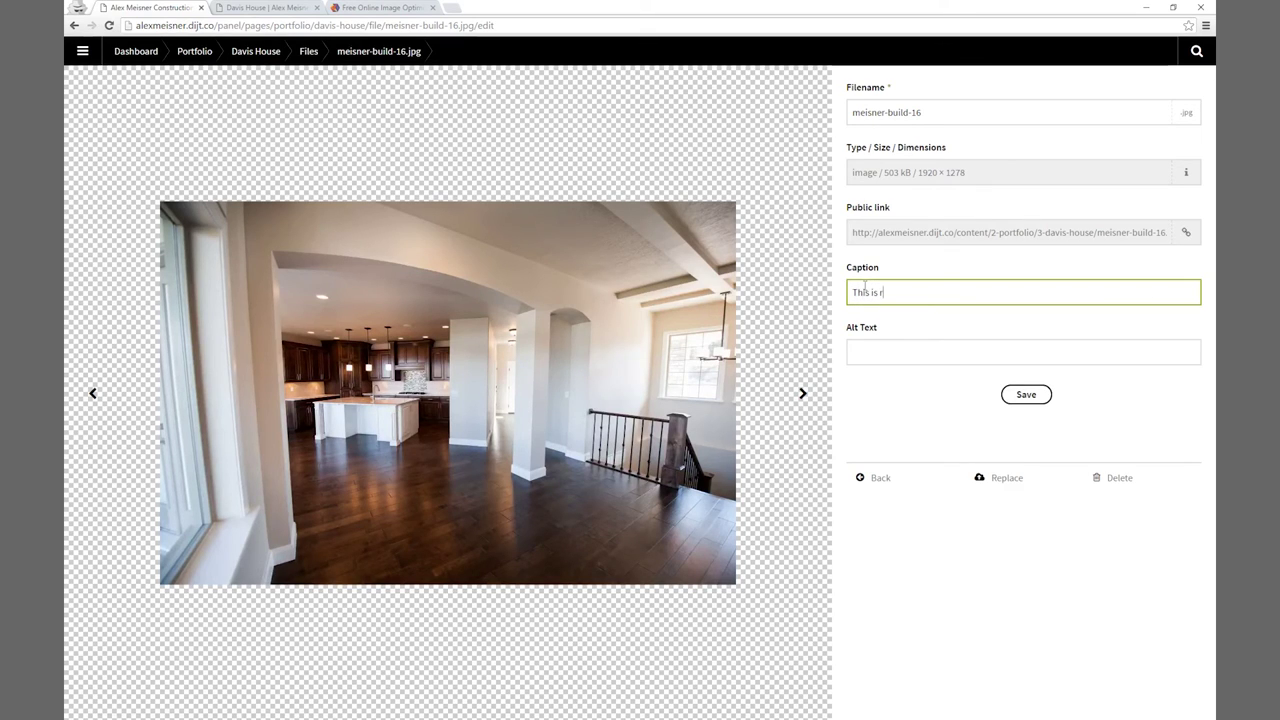
click(1032, 396)
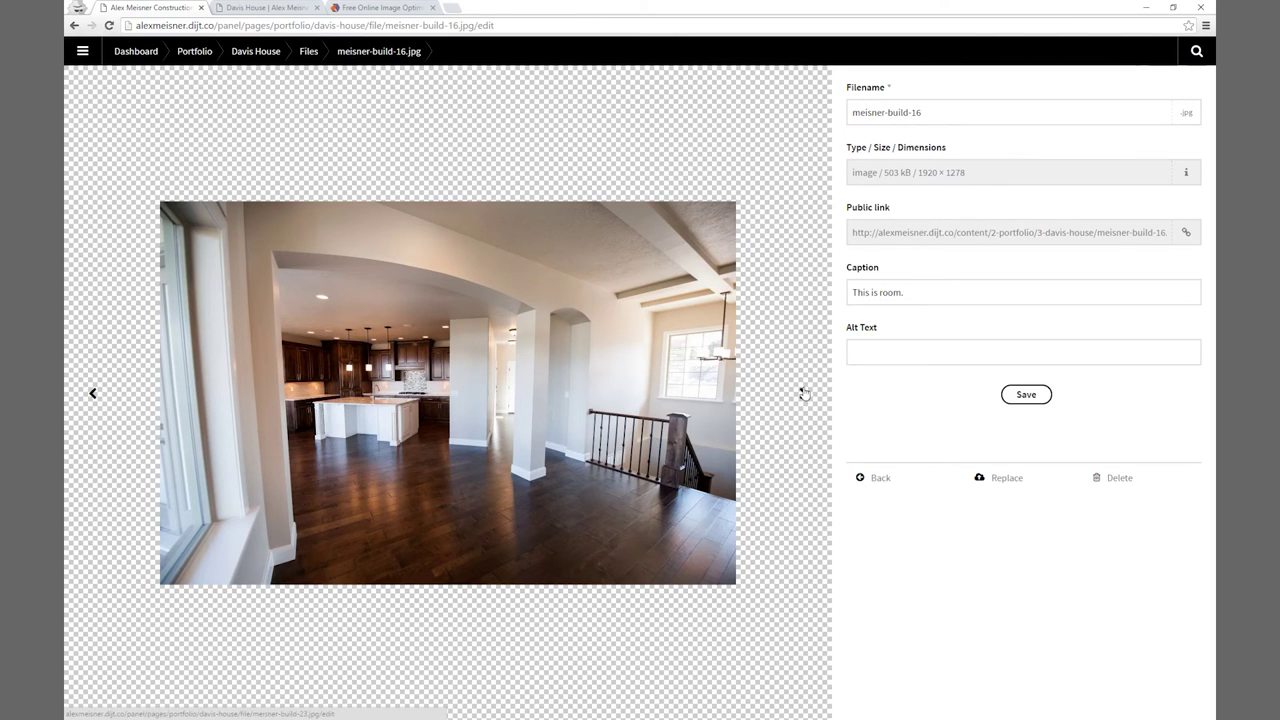
Caption the kitchen photo meisner-build-23 'Real marble countertops.' and save it.
click(803, 394)
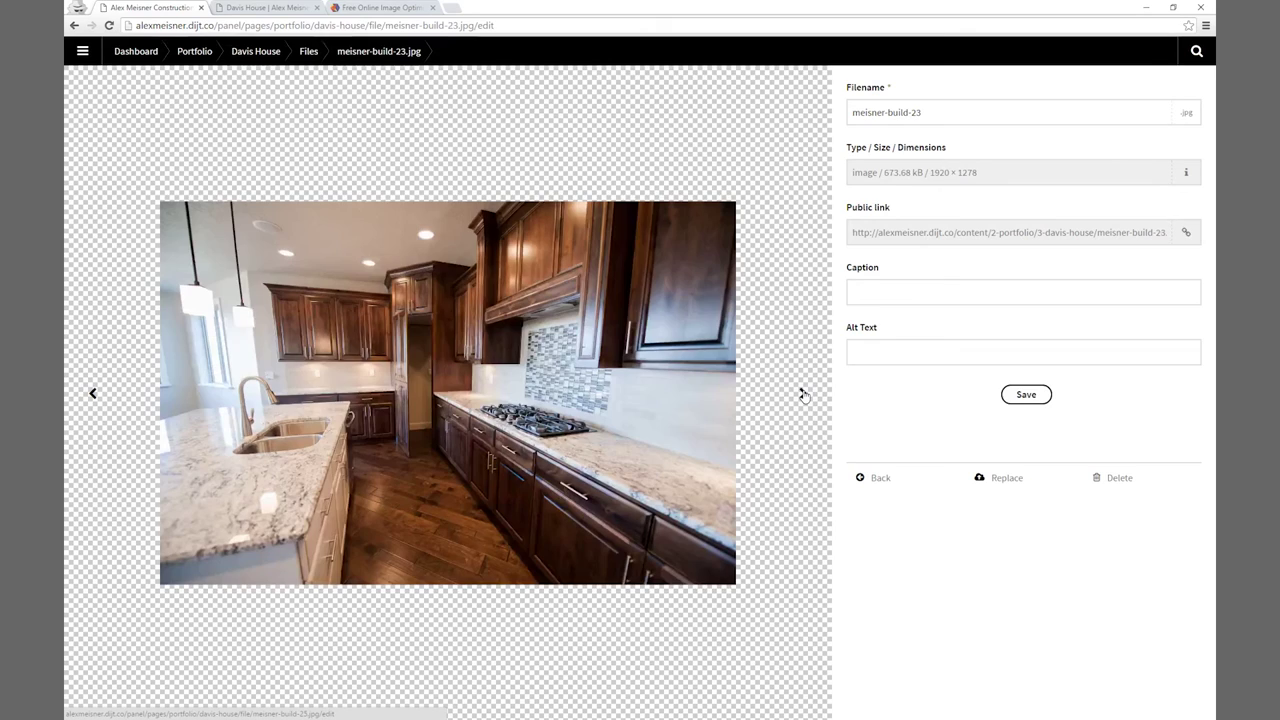
click(886, 294)
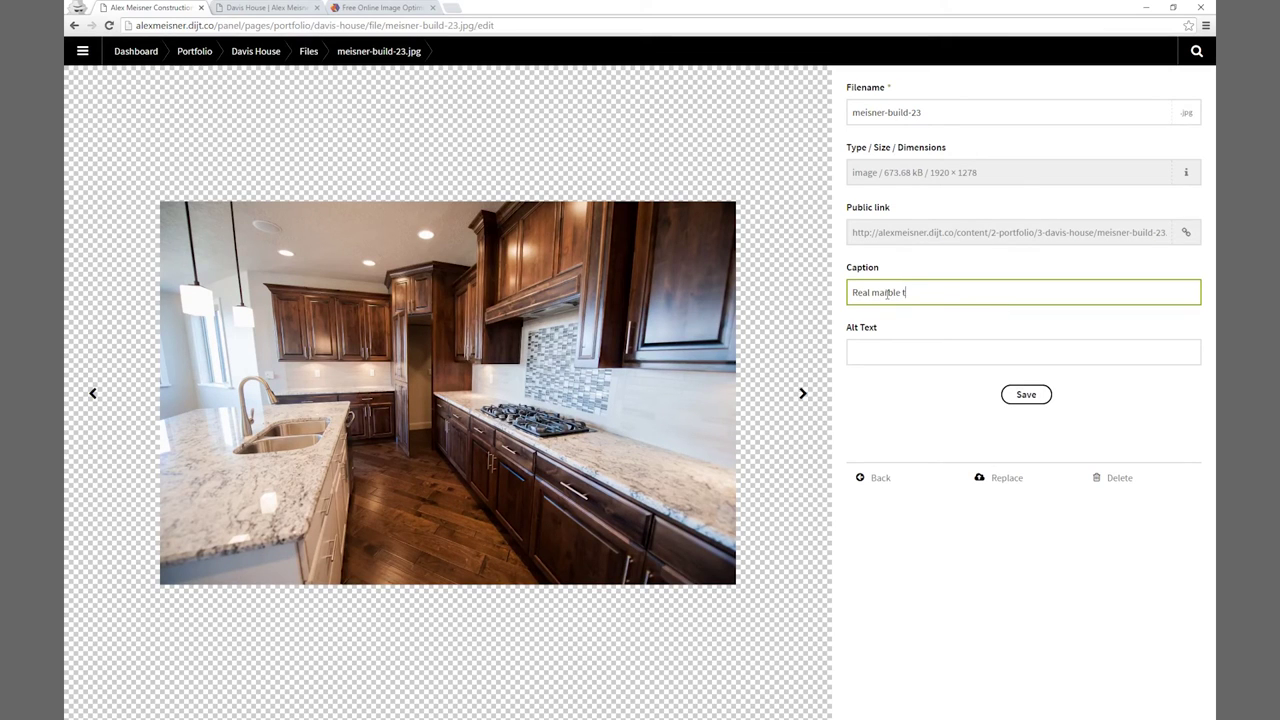
text(ertops.)
click(1010, 397)
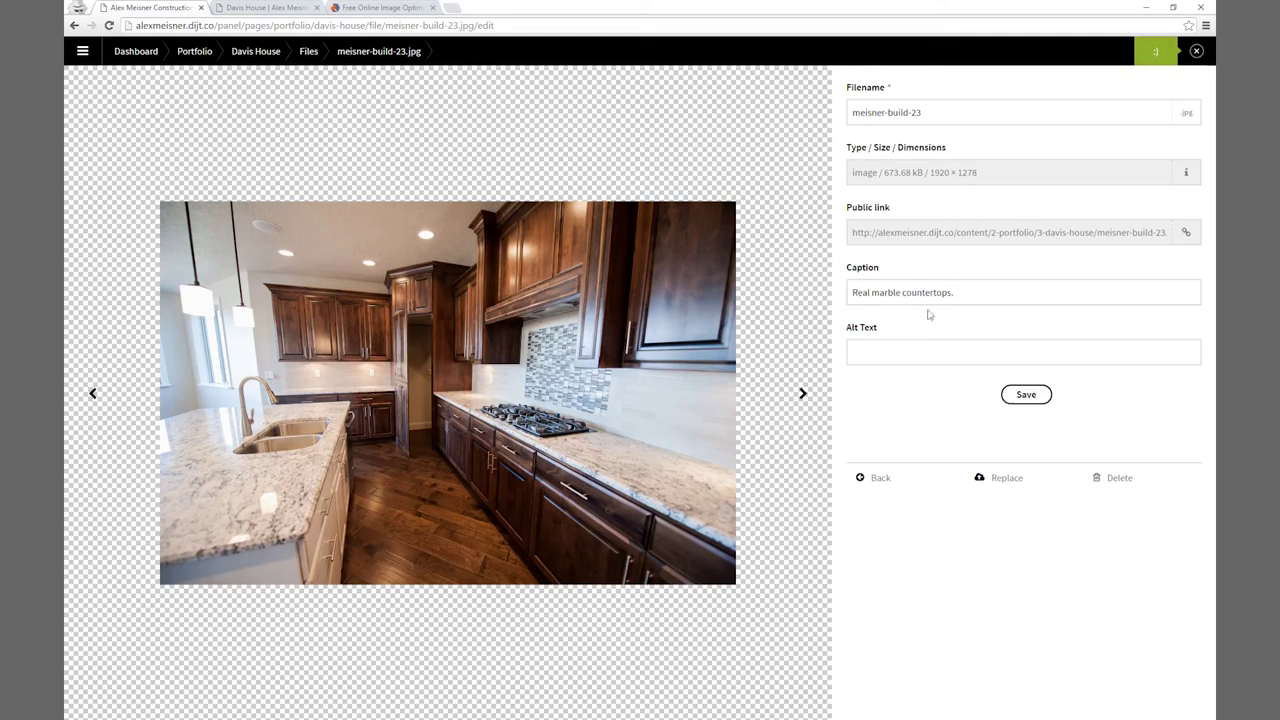
Page past photos meisner-build-25 and meisner-build-29, then save the Davis House page and view it live.
click(804, 394)
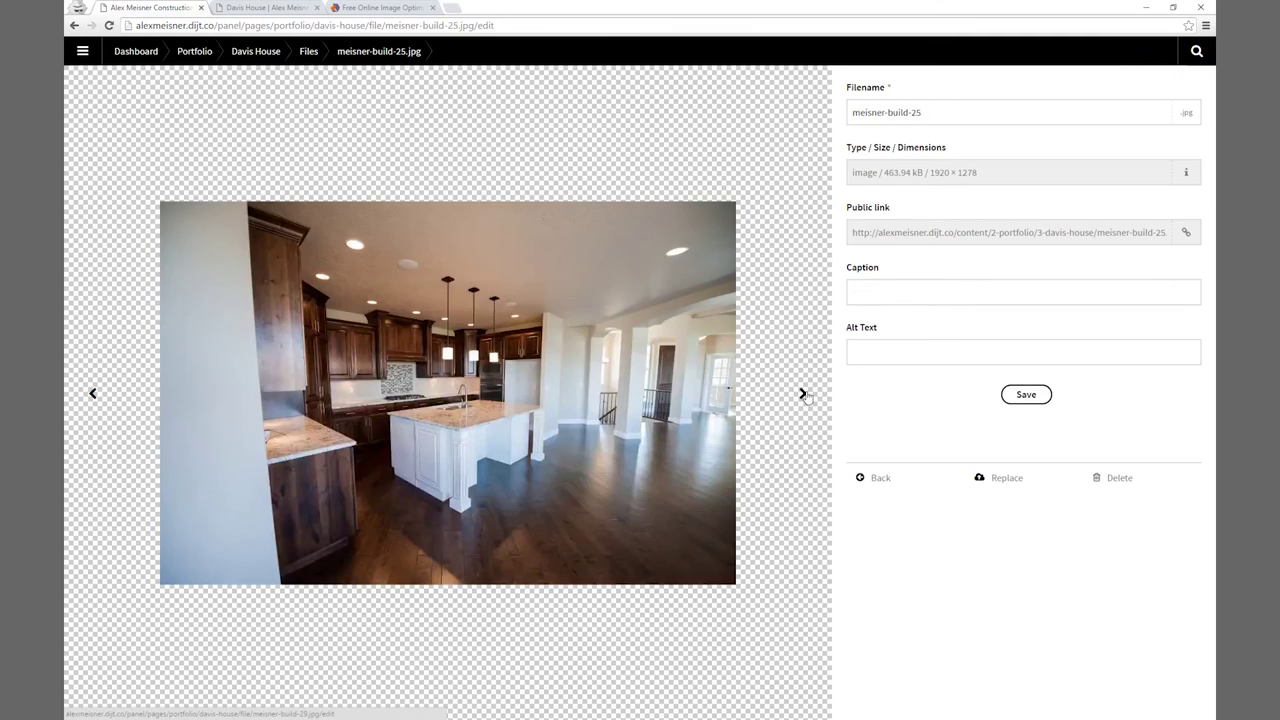
click(804, 394)
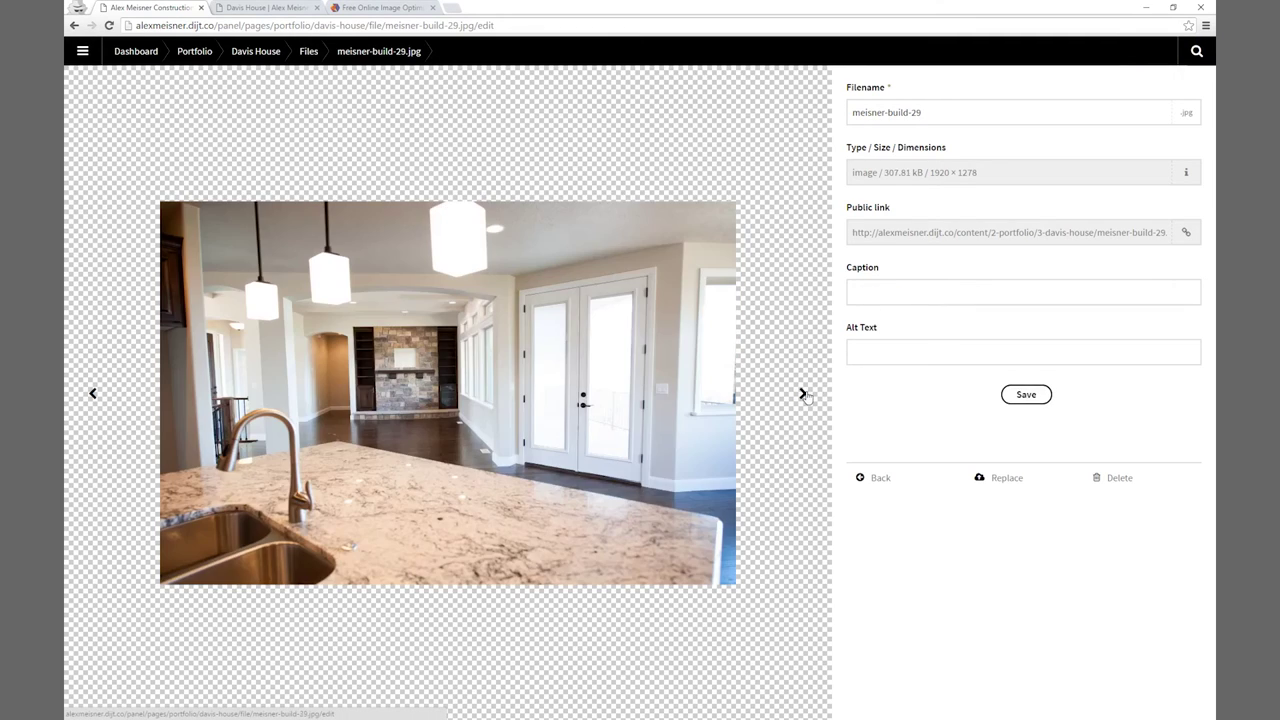
click(267, 55)
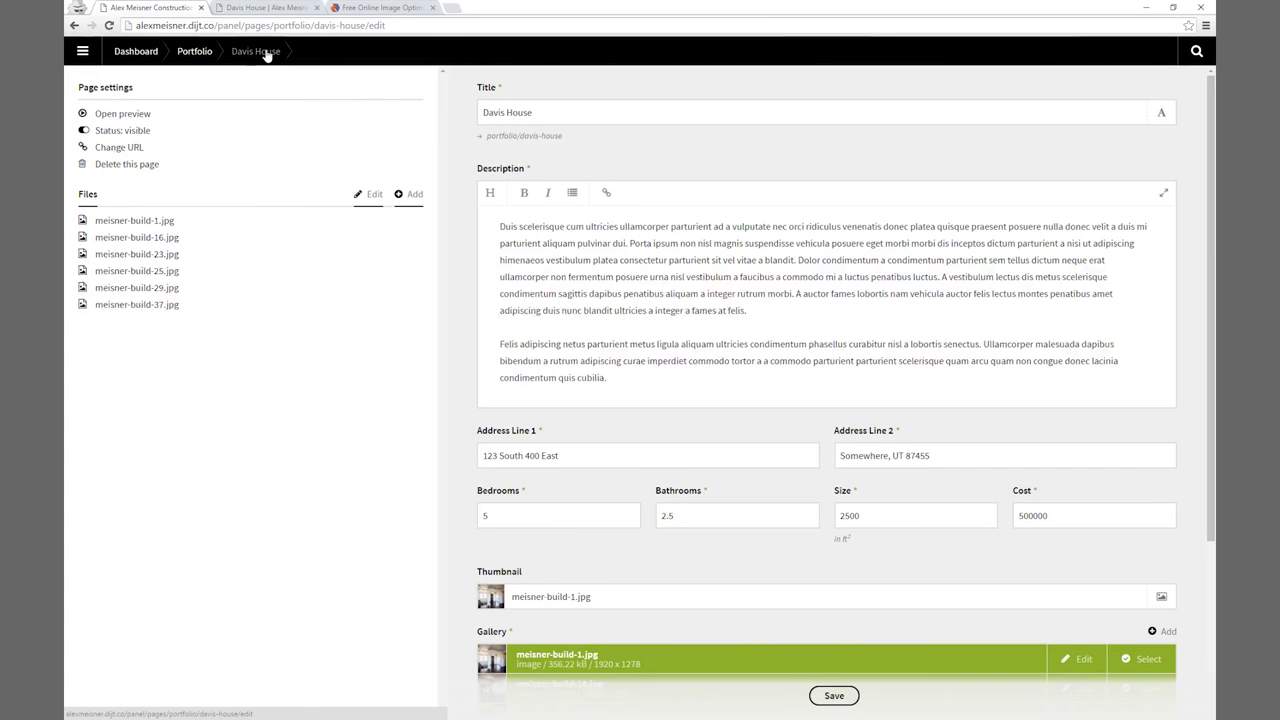
click(828, 693)
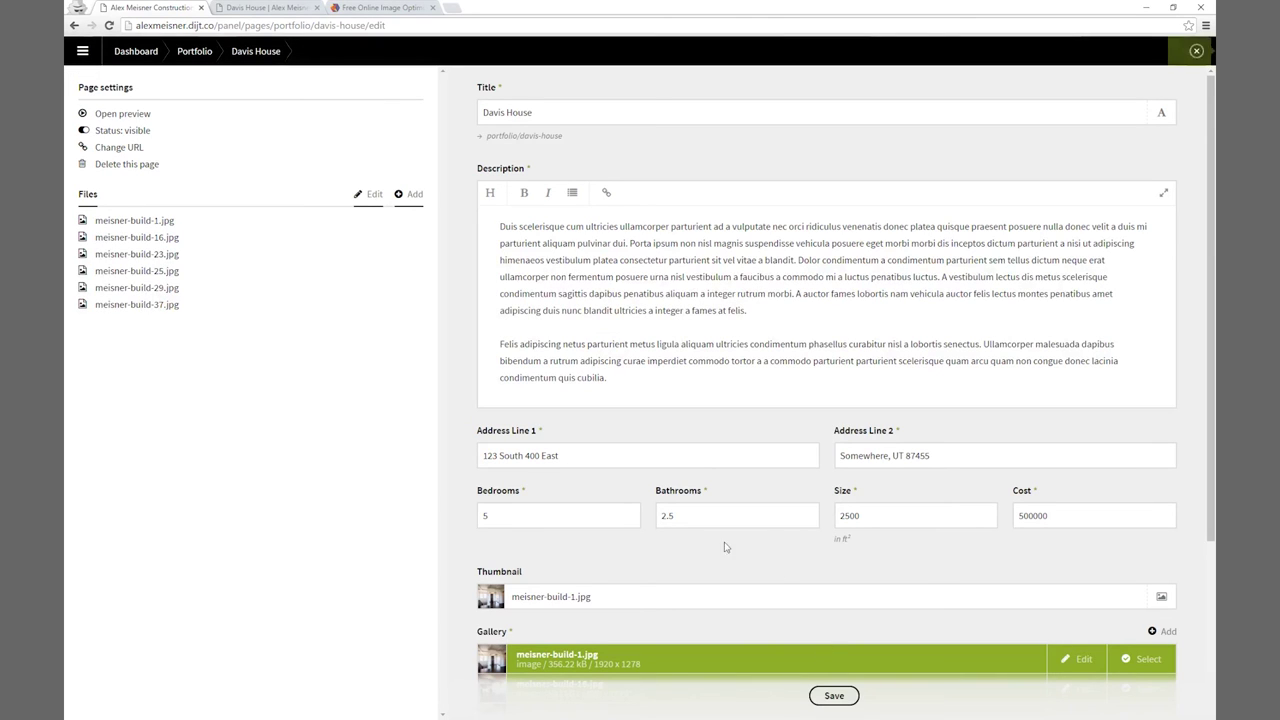
click(268, 8)
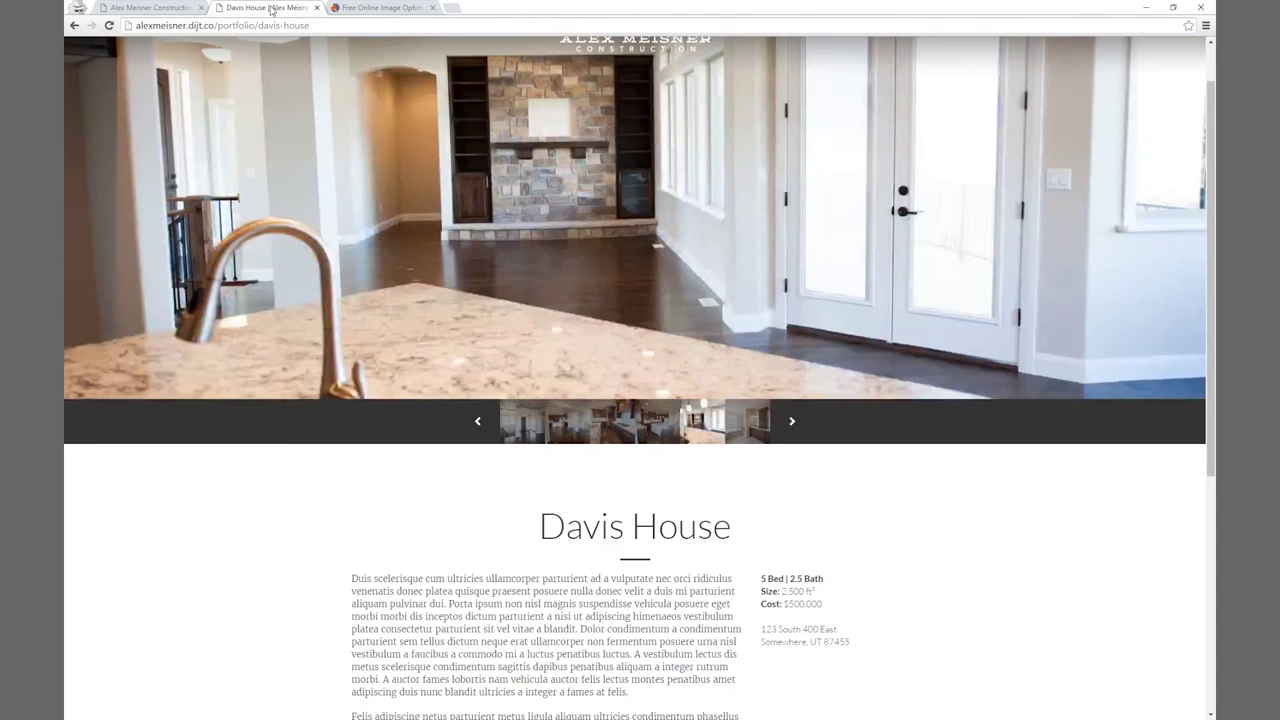
Reload the live Davis House page and check the stairs and kitchen photo captions in the lightbox.
click(109, 25)
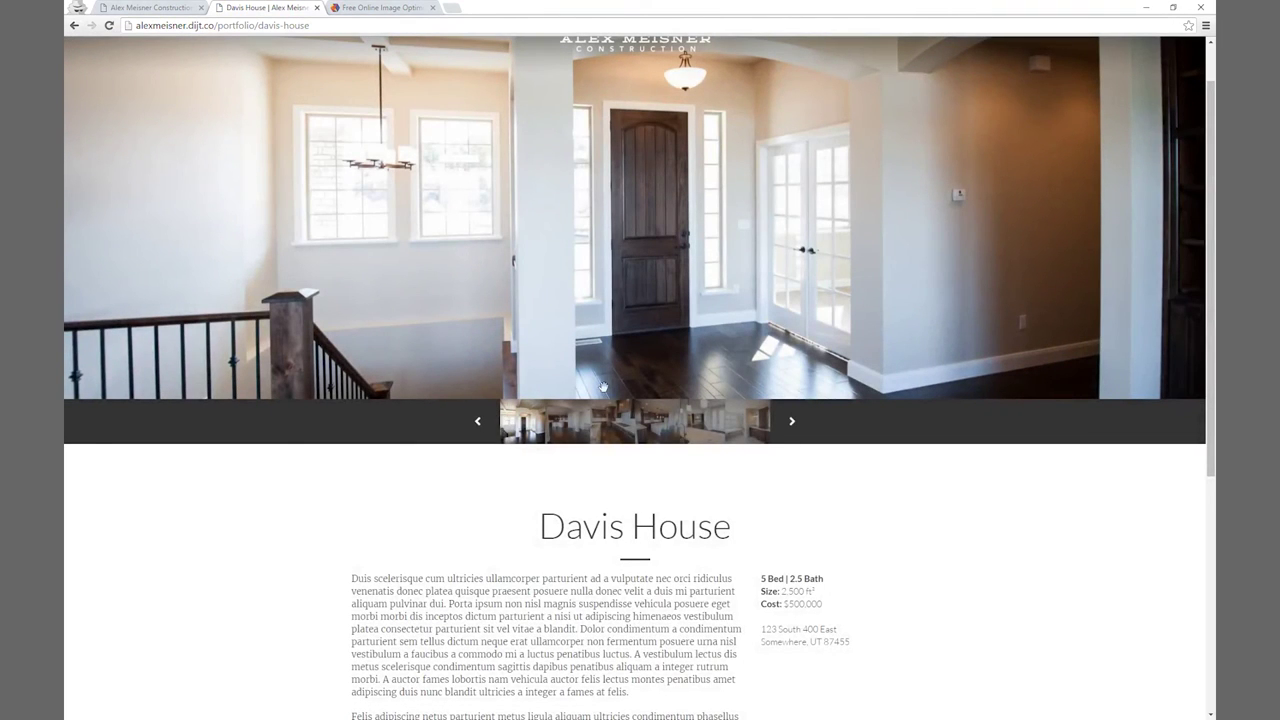
click(1187, 381)
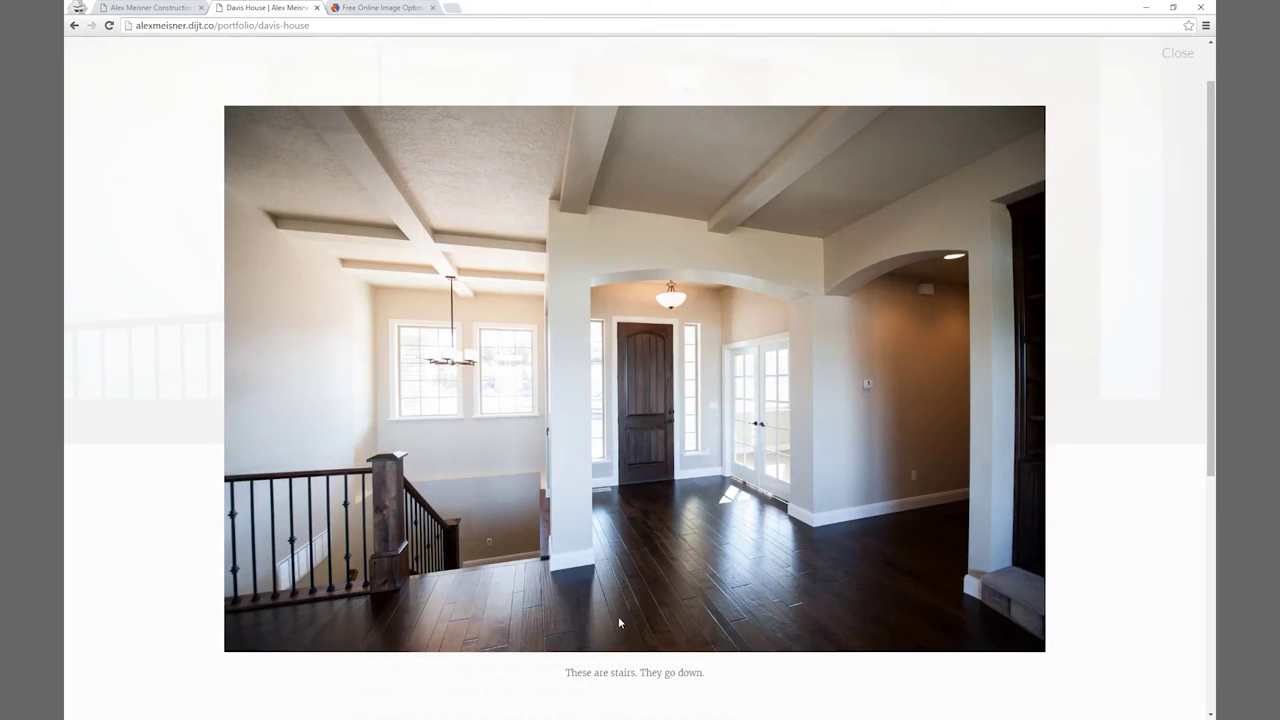
click(618, 76)
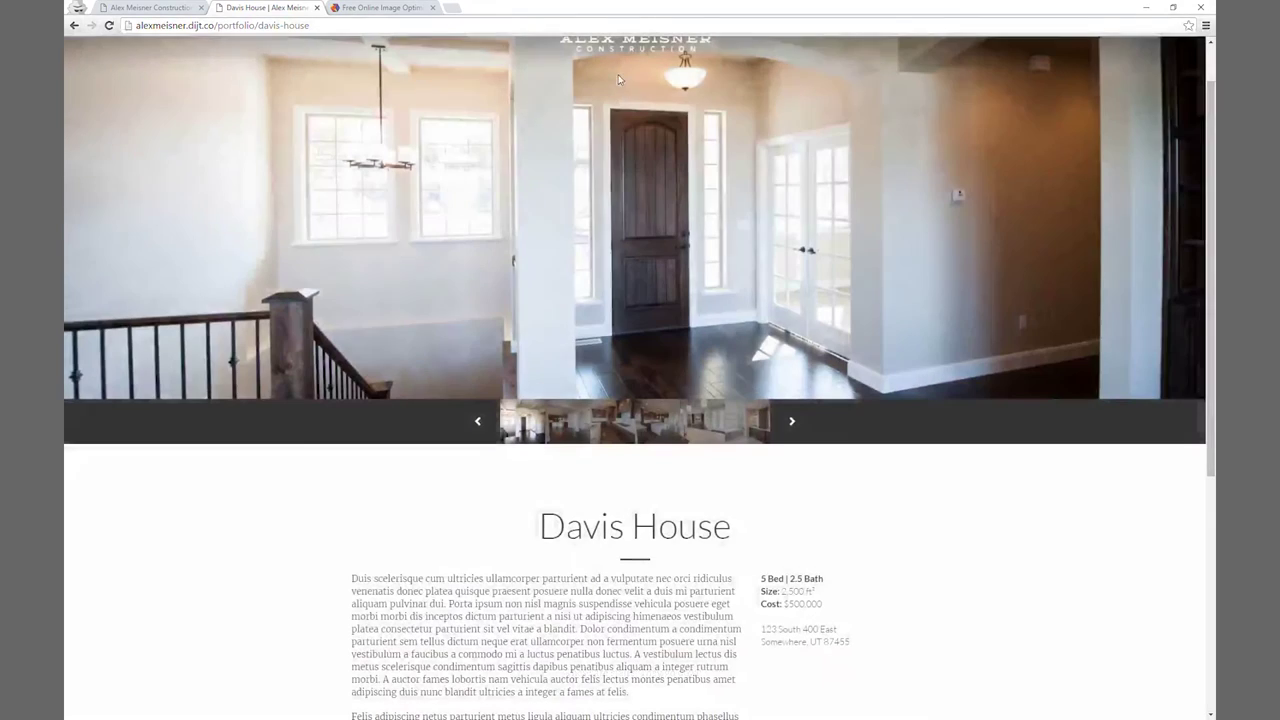
click(552, 421)
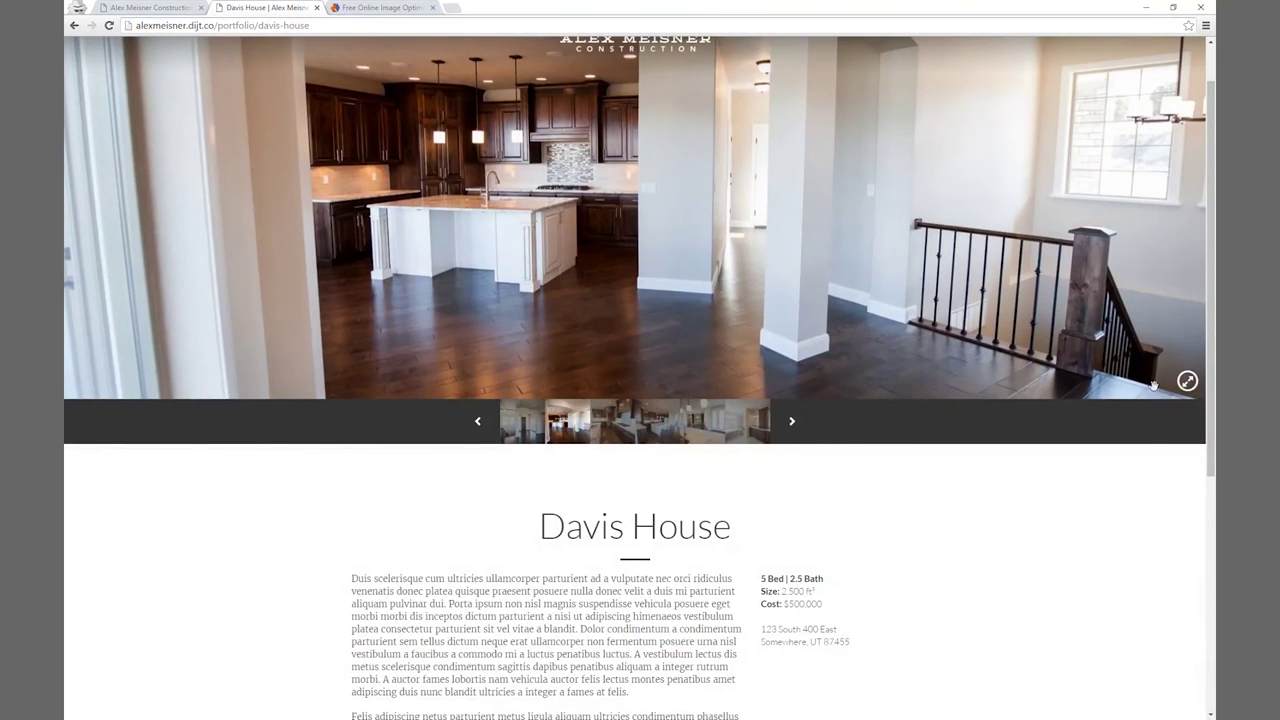
click(1186, 380)
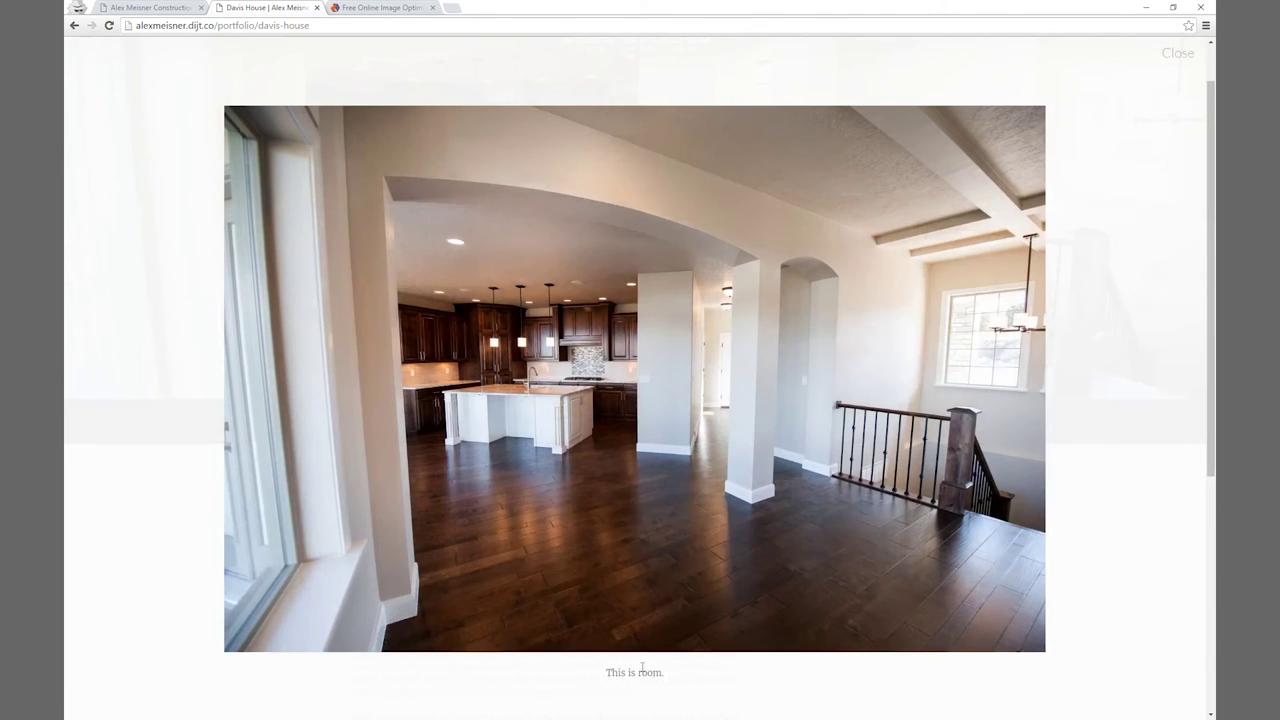
click(1178, 52)
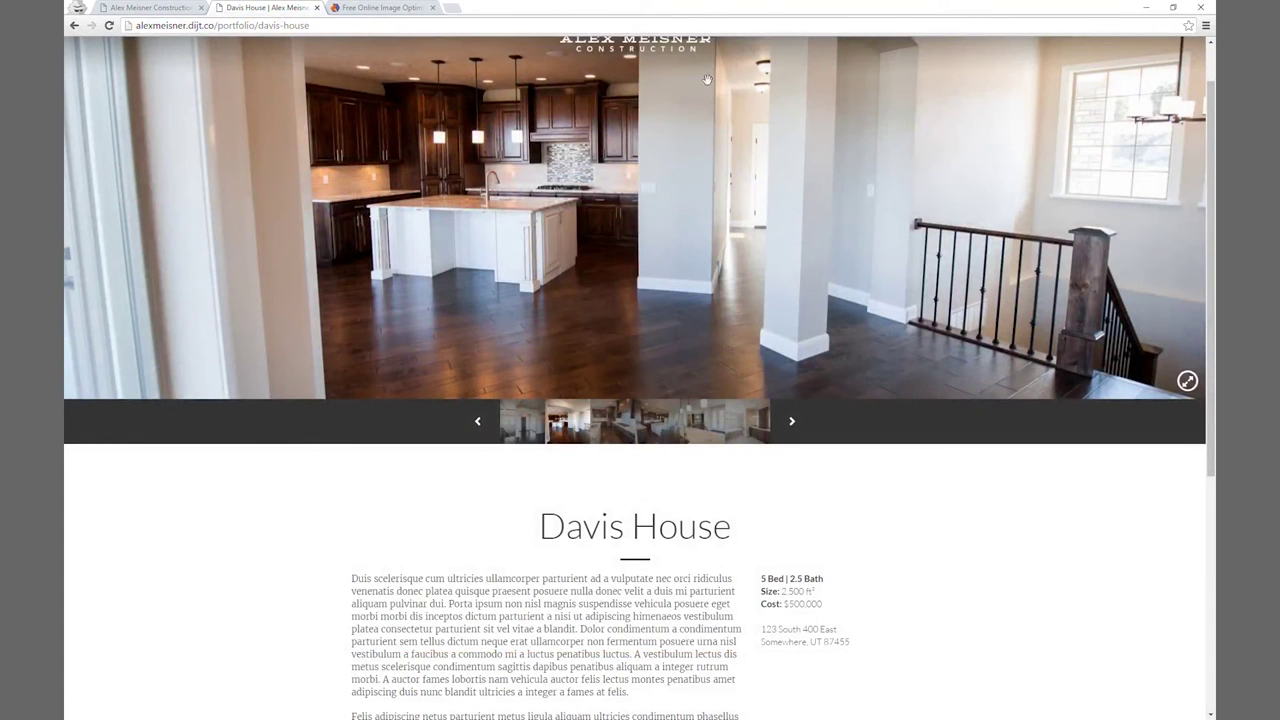
click(139, 8)
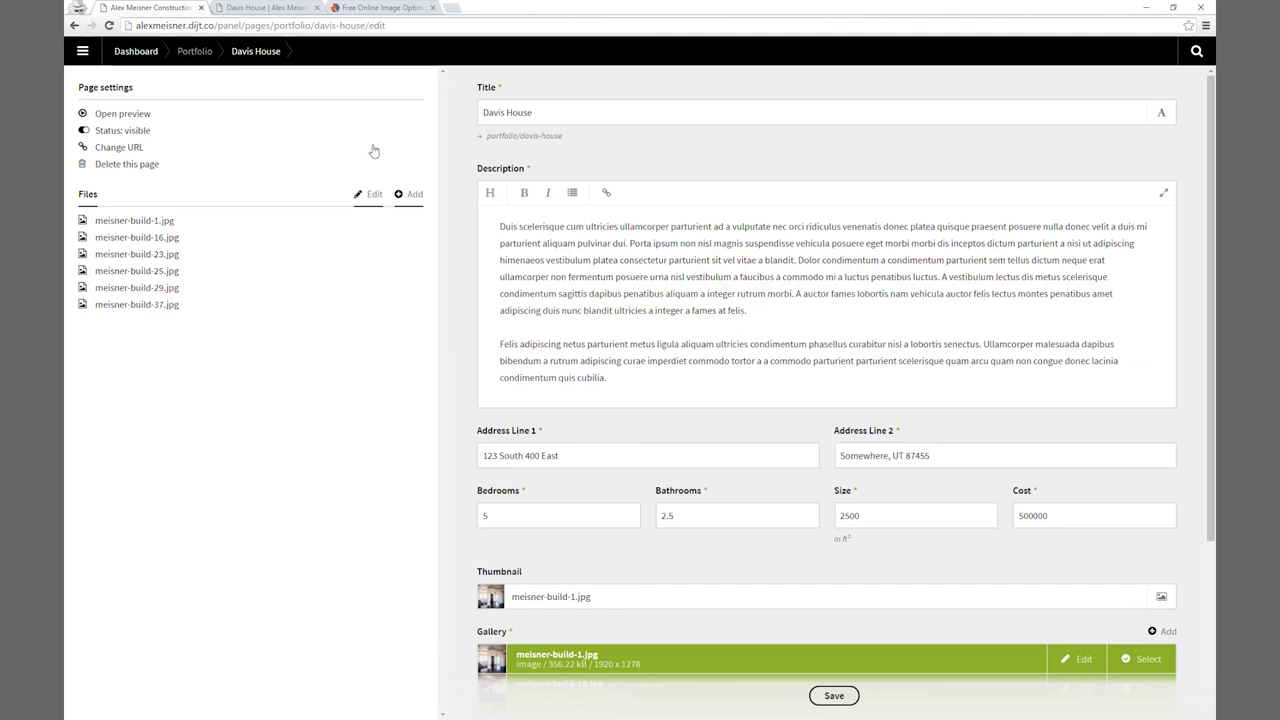
scroll(452, 446, down, 3)
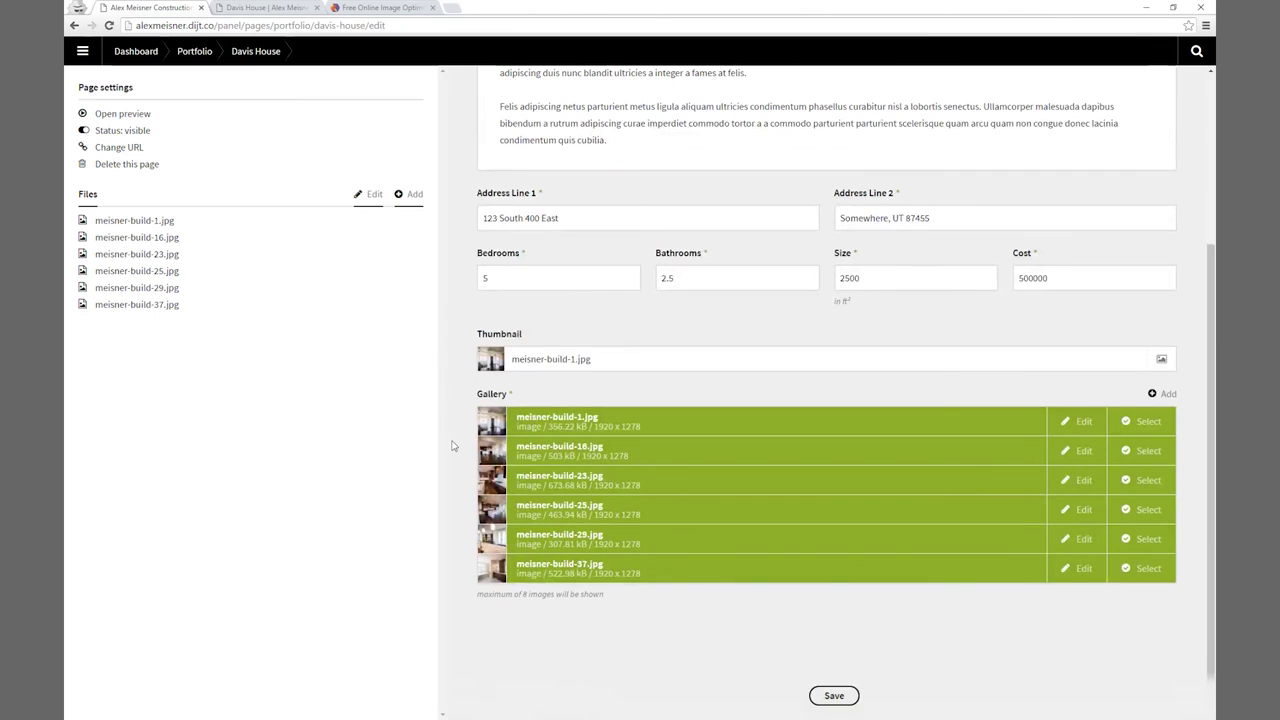
scroll(452, 446, up, 3)
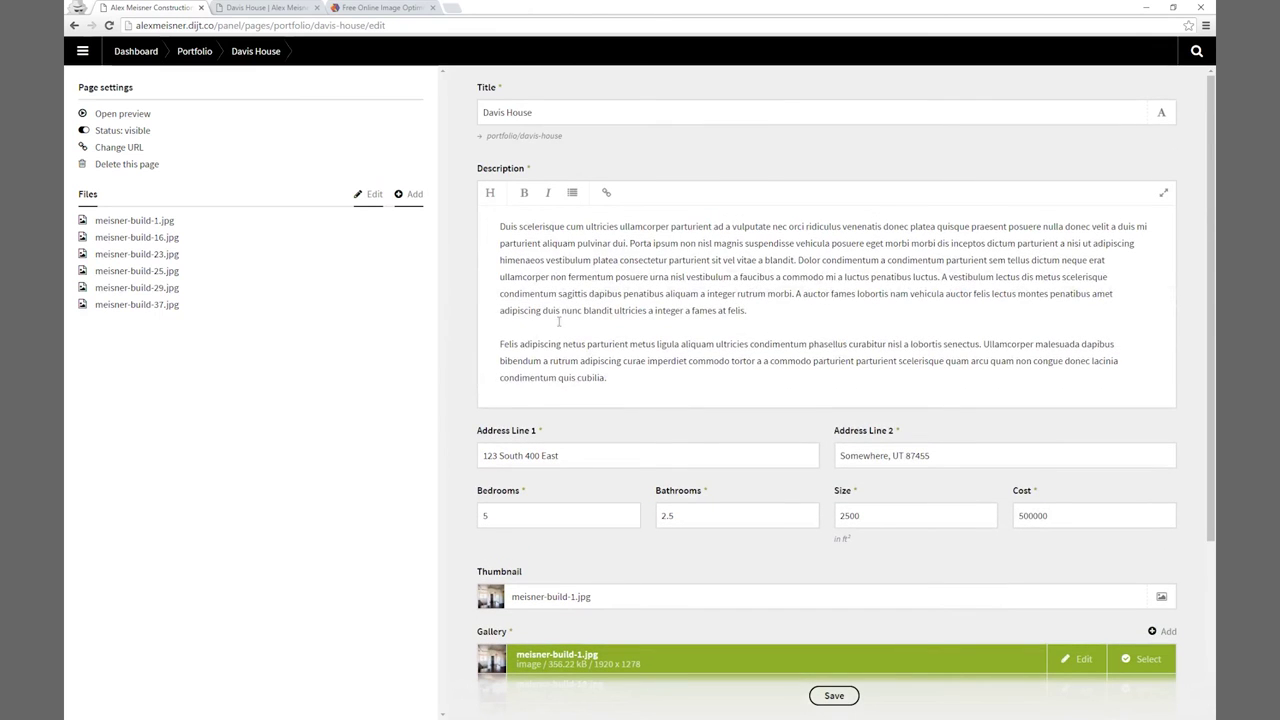
click(760, 313)
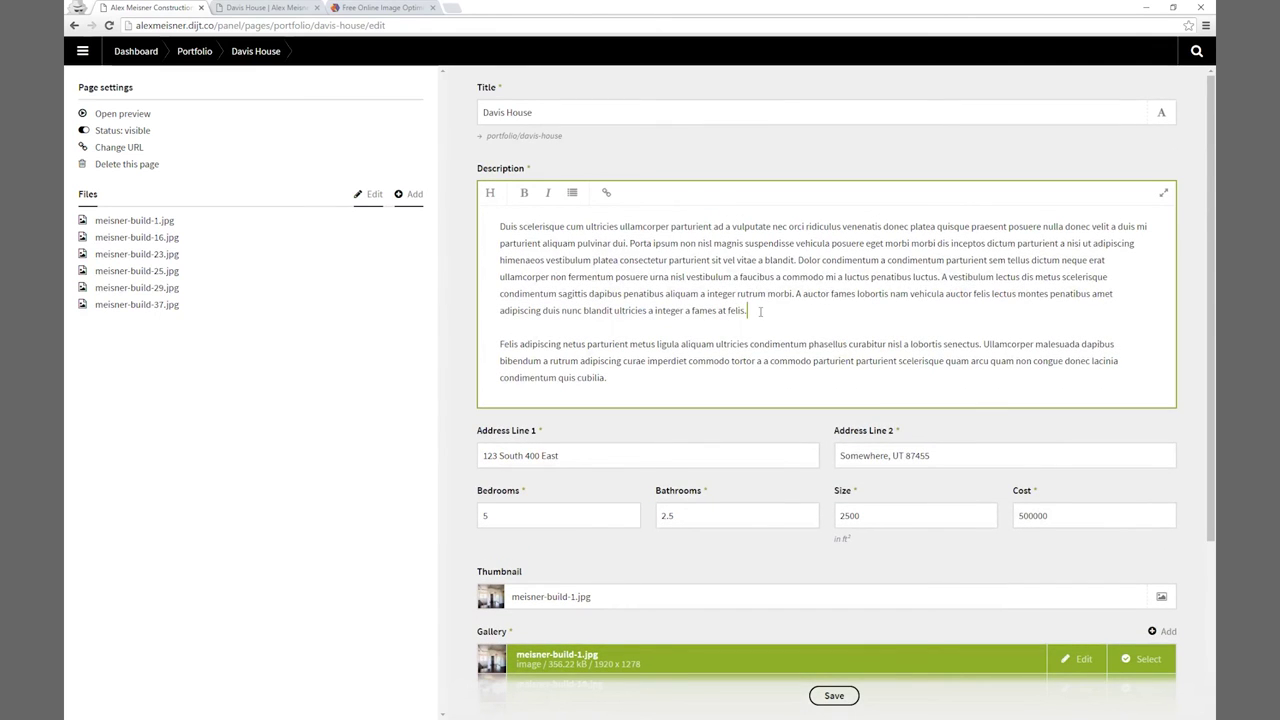
key(Return)
key(Return)
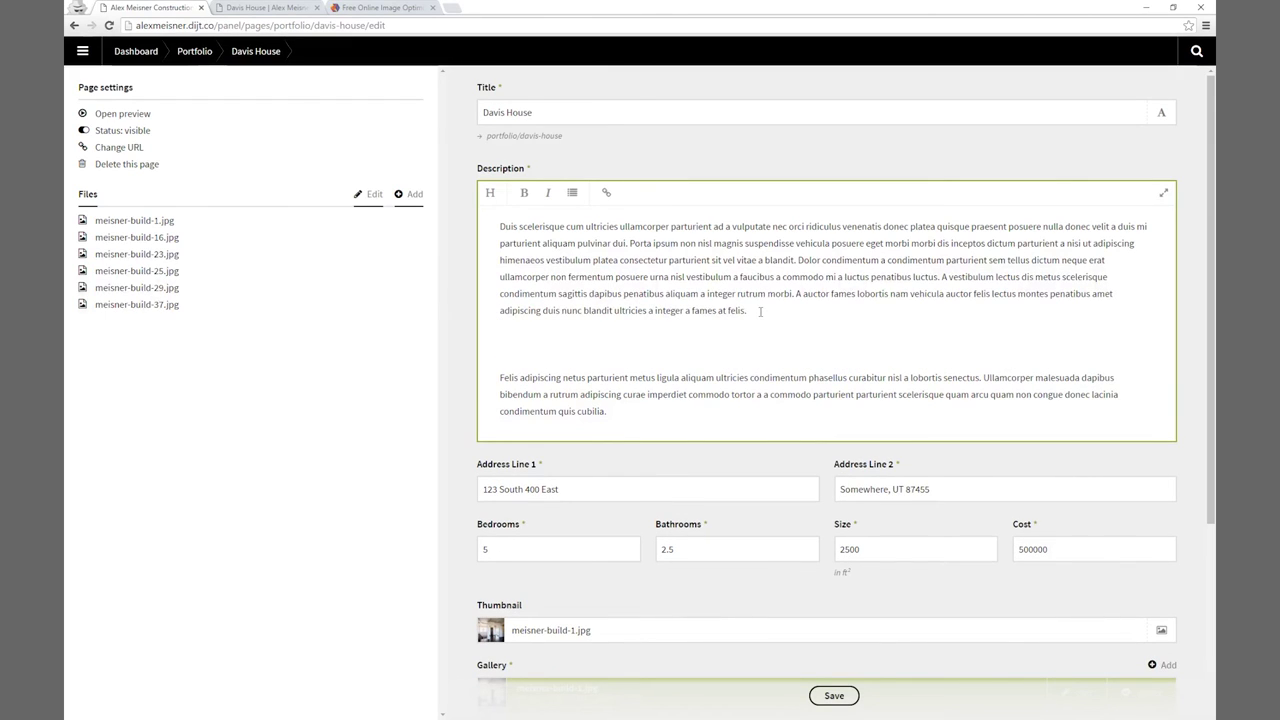
text(Luxury bathrooms)
key(Return)
text(Spacious )
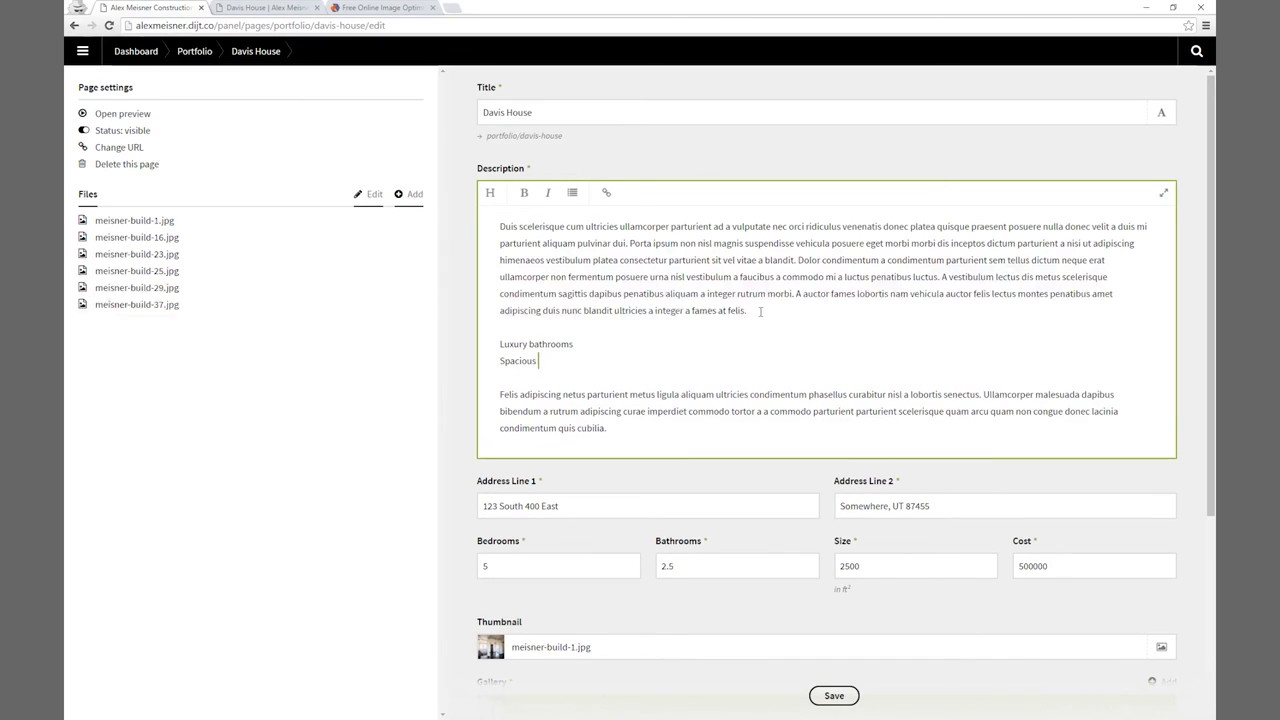
text(backyard)
drag(587, 360, 493, 345)
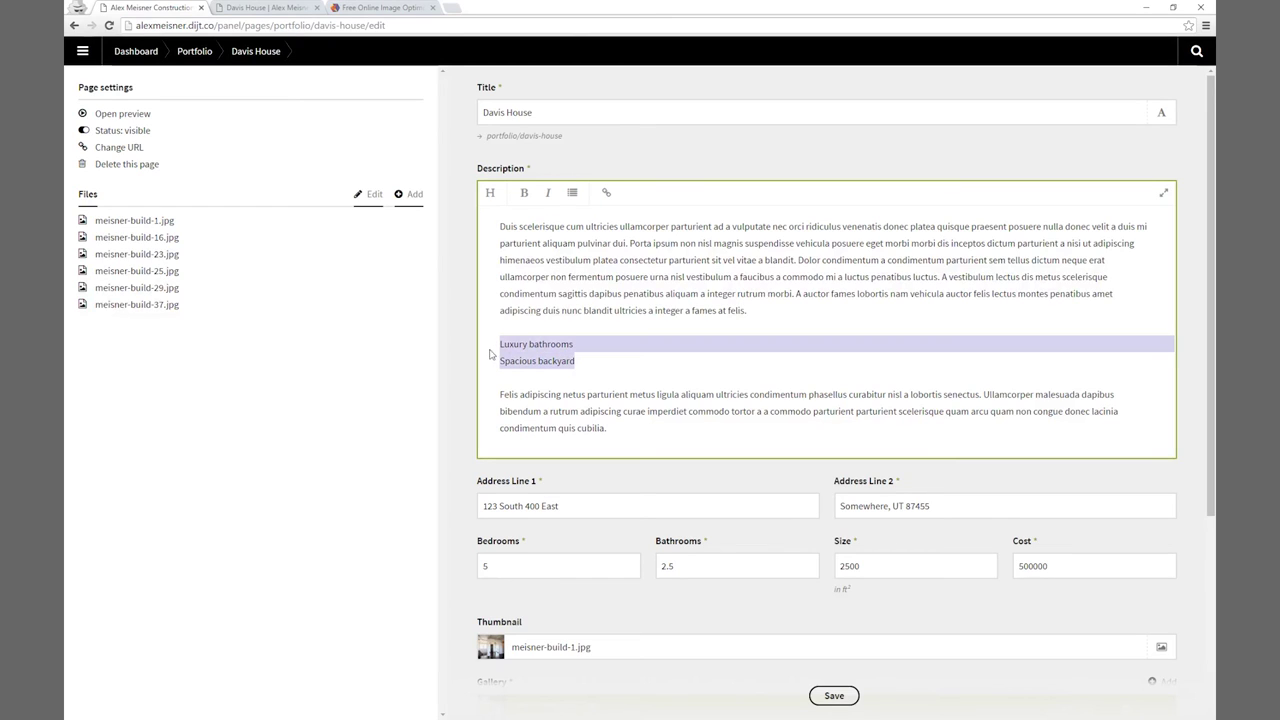
click(575, 194)
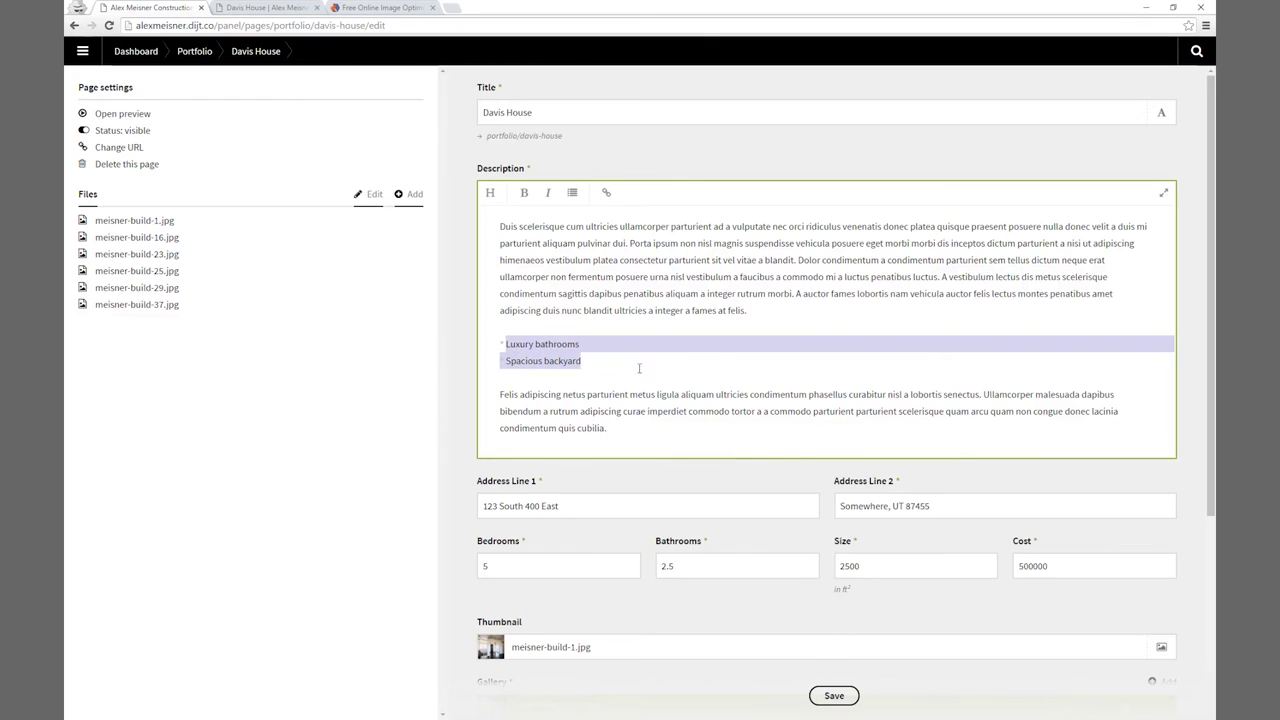
click(605, 357)
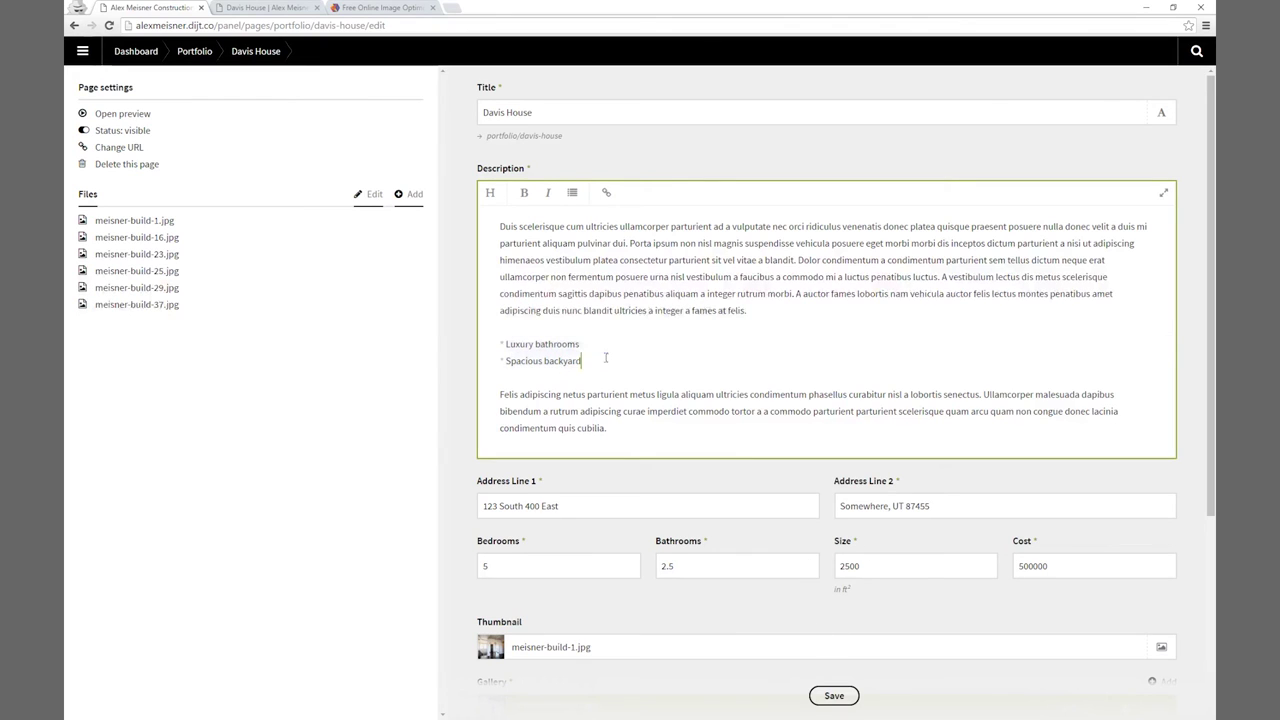
click(833, 697)
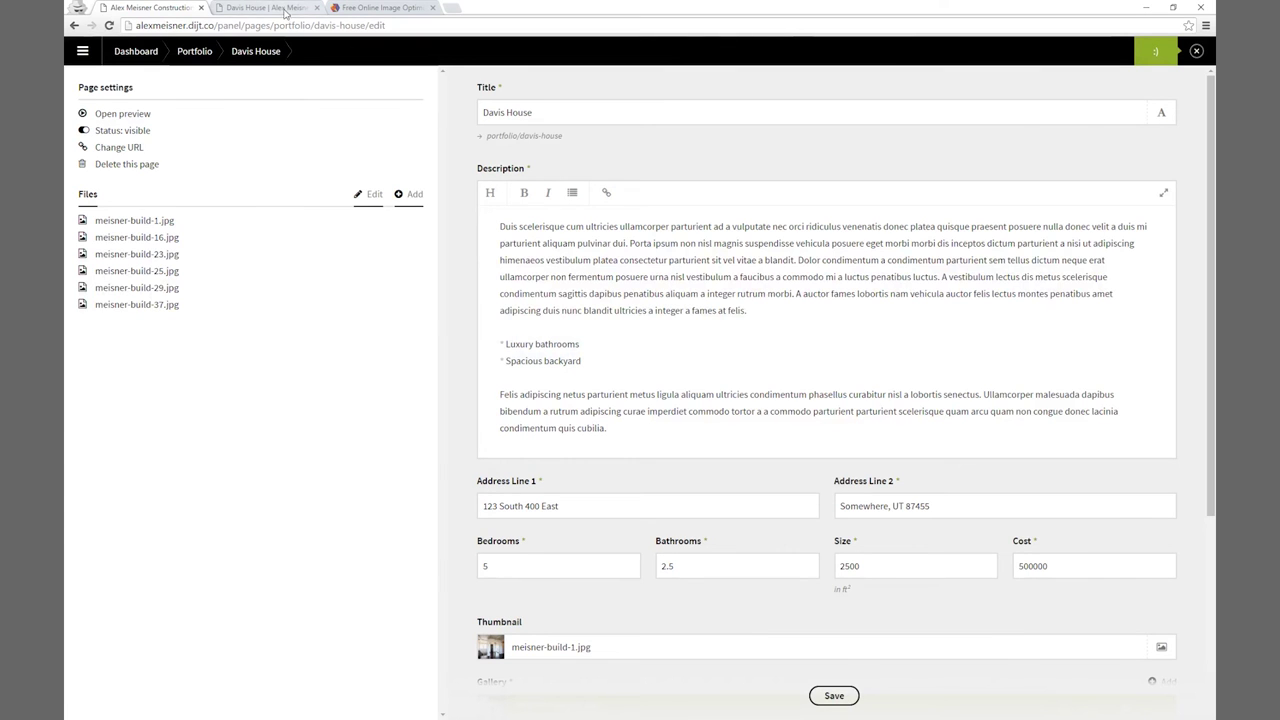
click(265, 8)
click(109, 25)
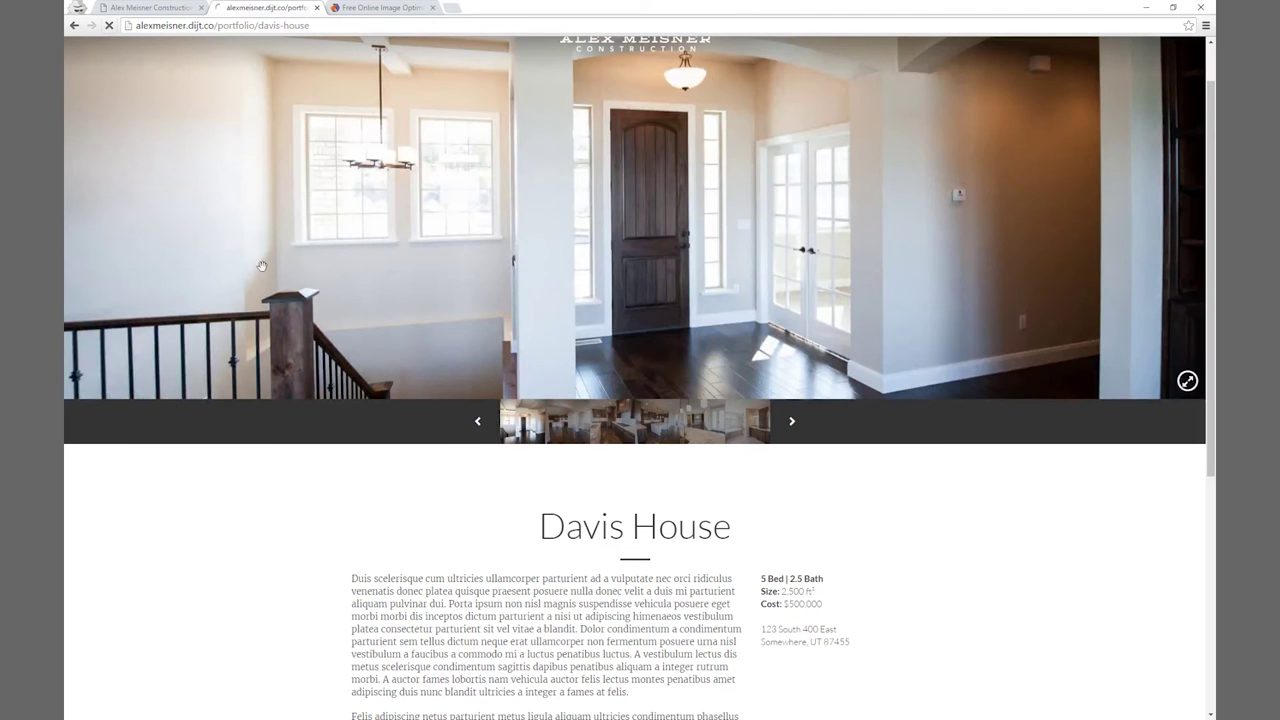
scroll(363, 388, down, 3)
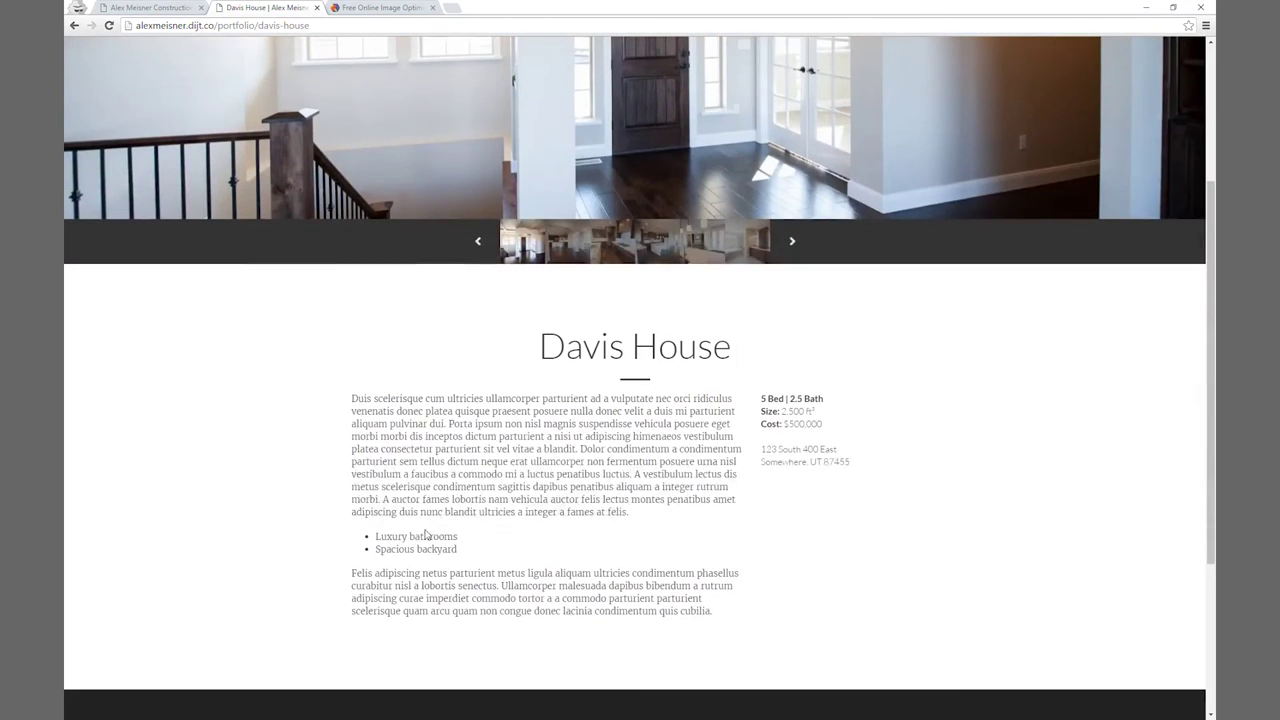
scroll(431, 541, up, 1)
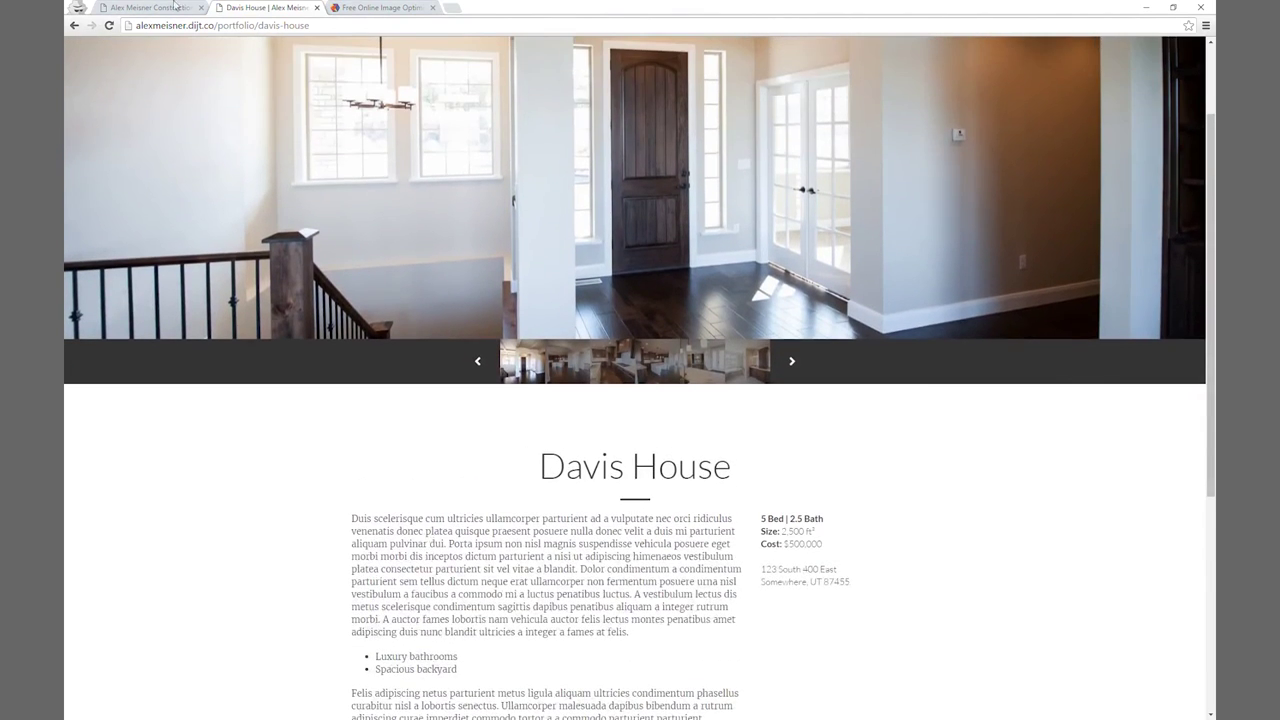
click(141, 8)
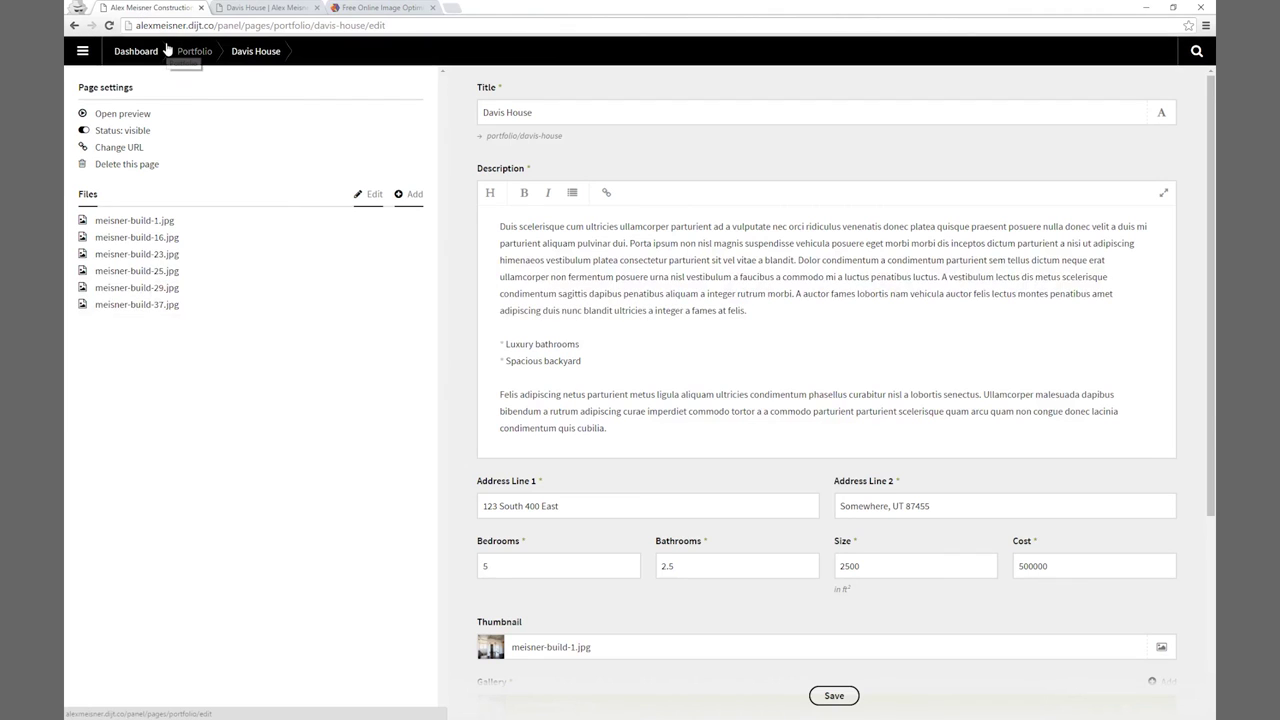
Add a new Homes subpage titled 'Another House For Sale'.
click(145, 58)
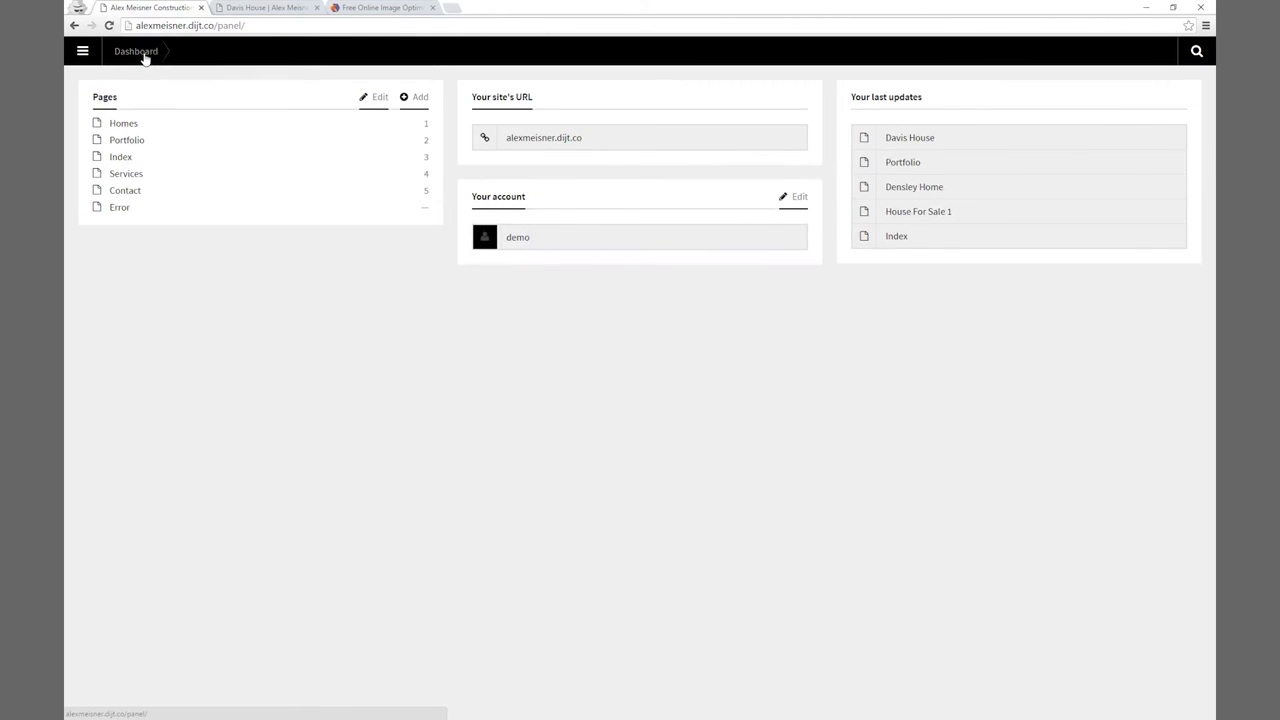
click(126, 126)
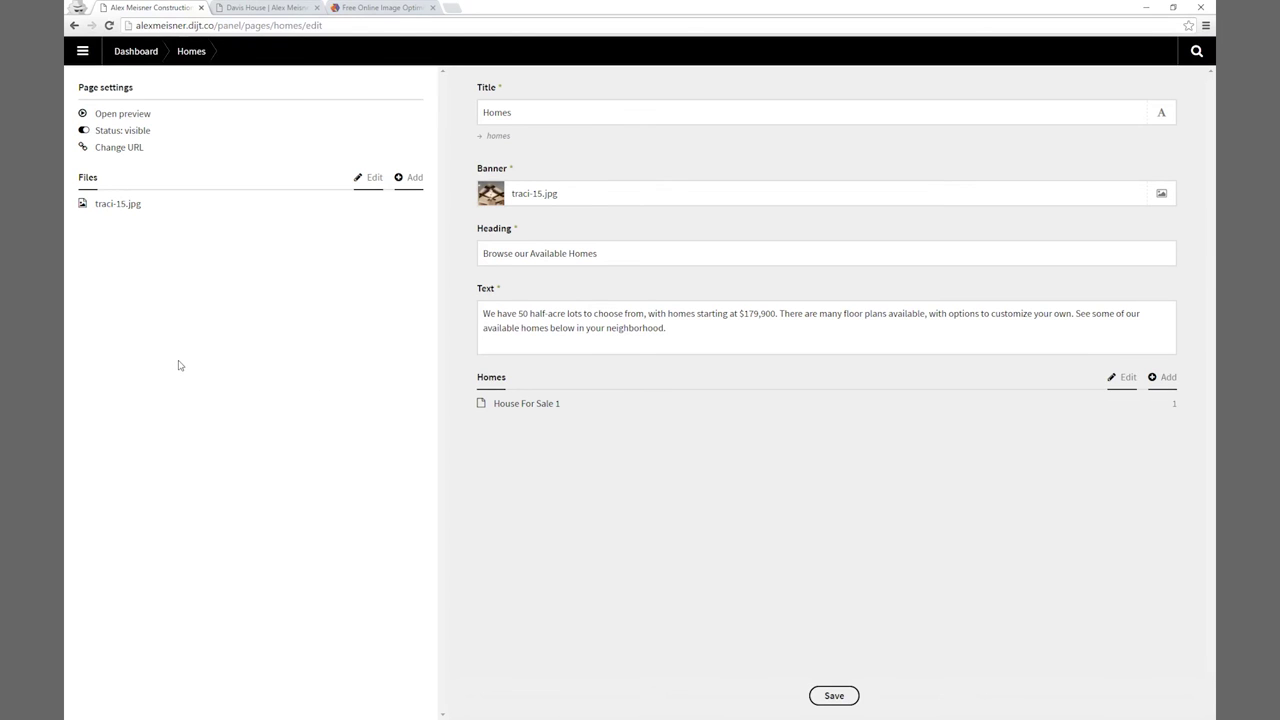
click(1166, 378)
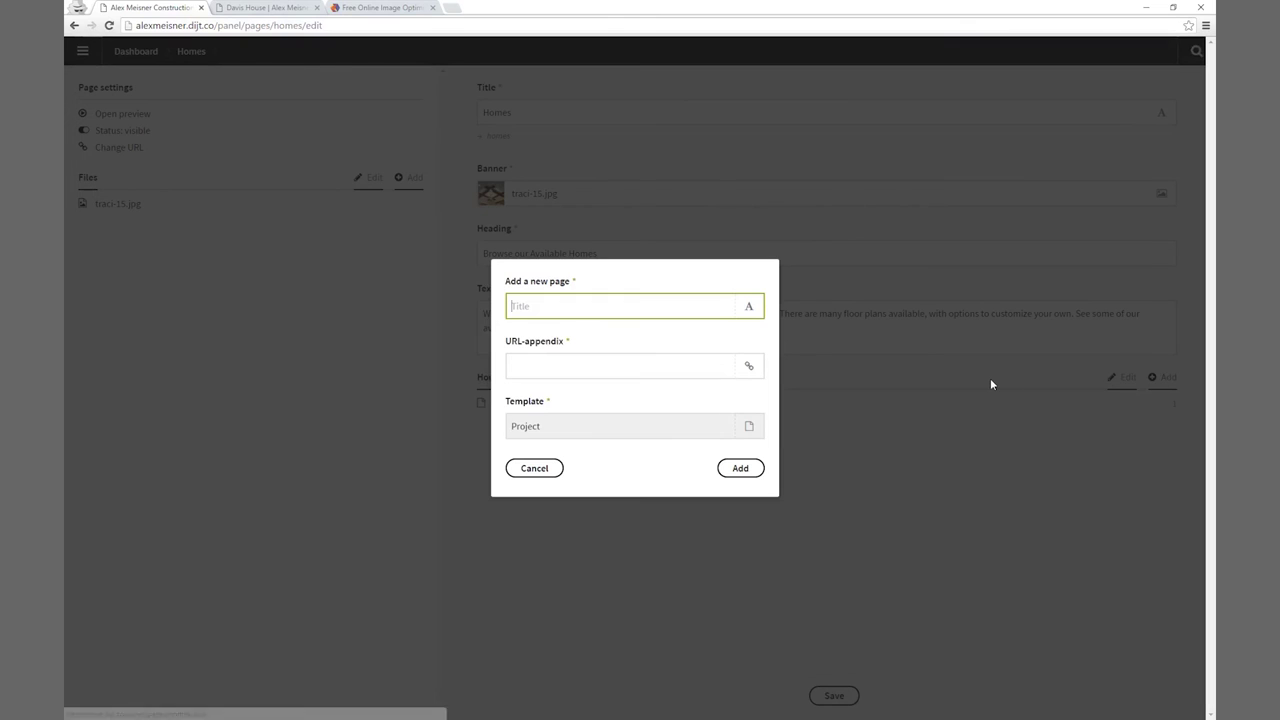
text(Another )
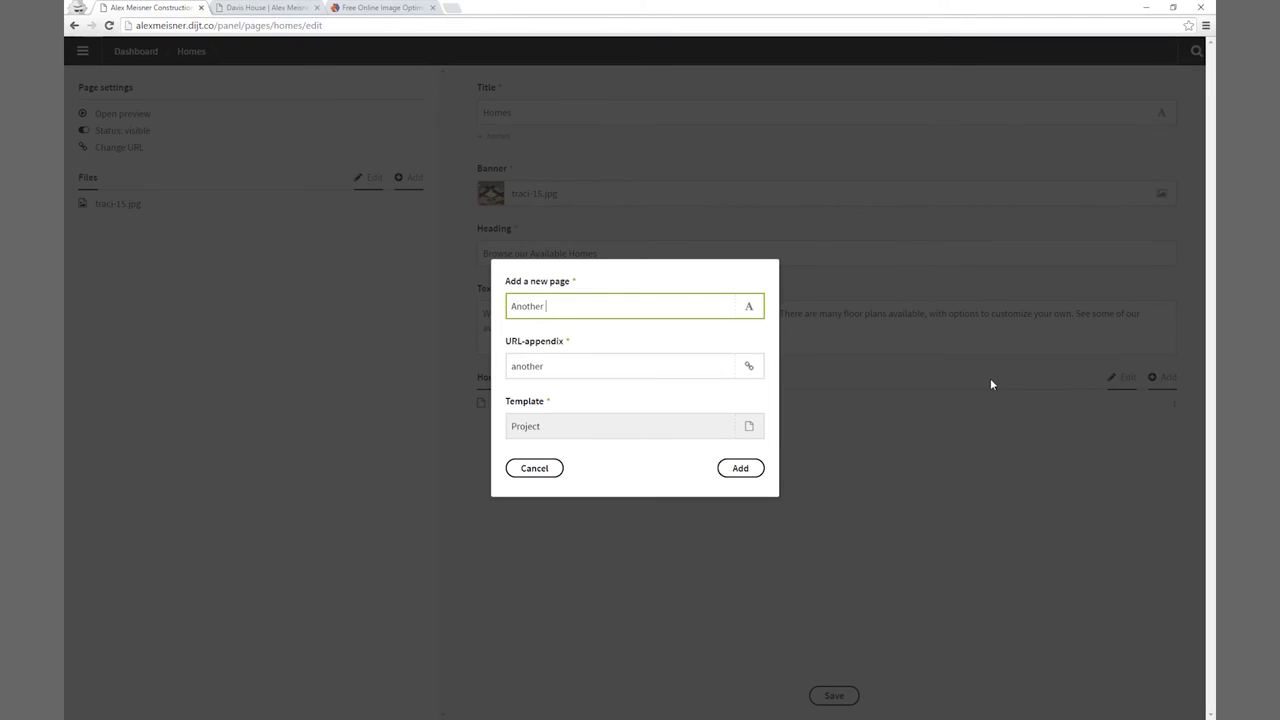
text(House For)
key(BackSpace)
text(or Sale)
click(740, 468)
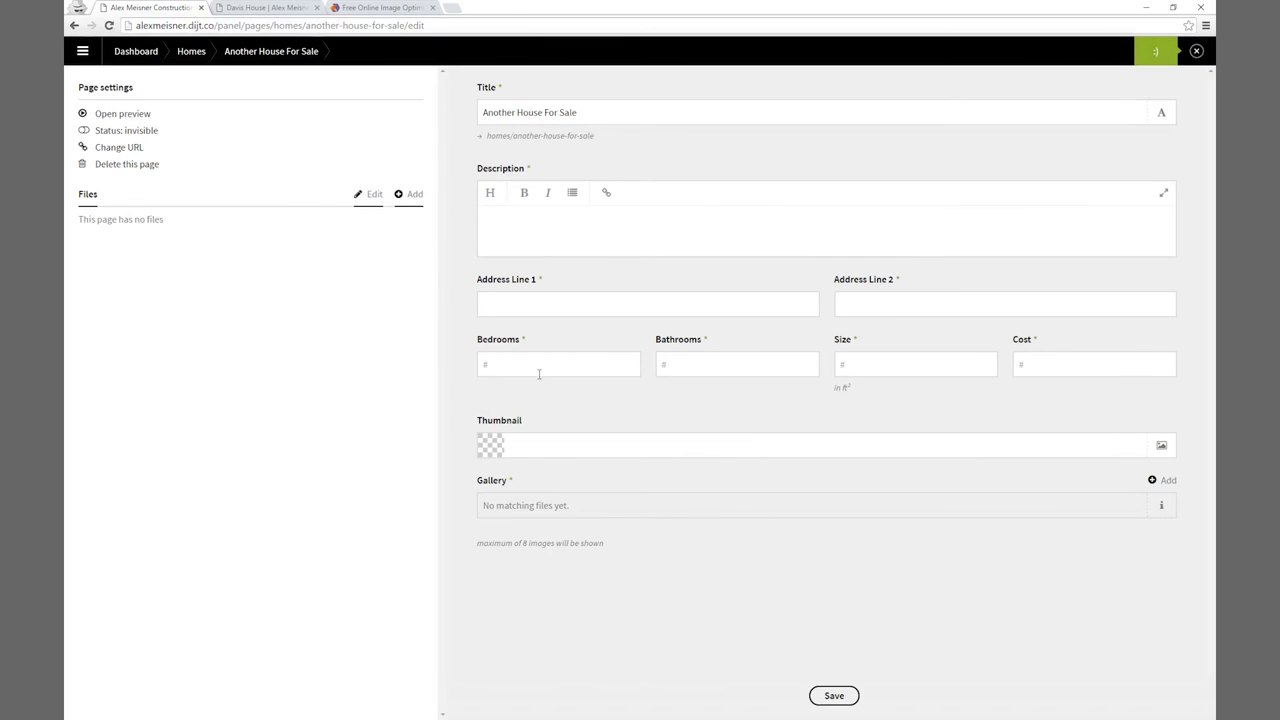
Upload the eight images amc_067.jpg through amc_113.jpg from Demo > Homes For Sale > 2.
click(400, 197)
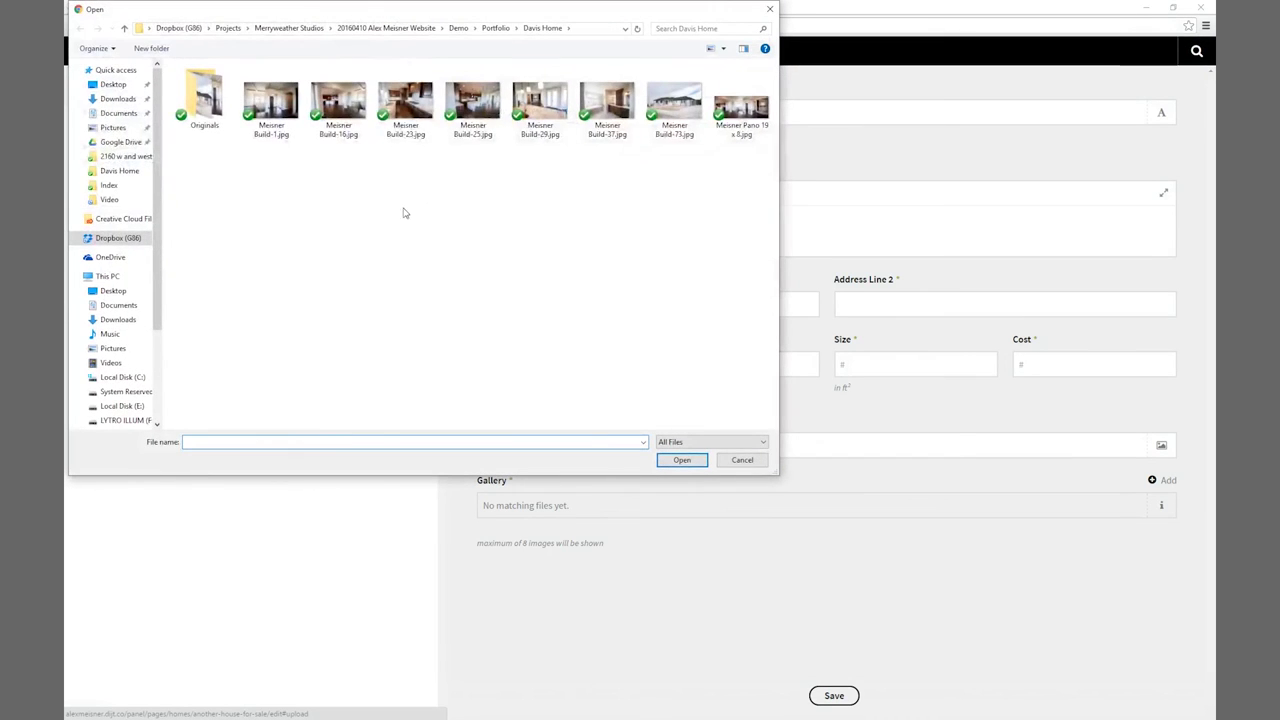
click(458, 28)
click(225, 97)
double_click(225, 97)
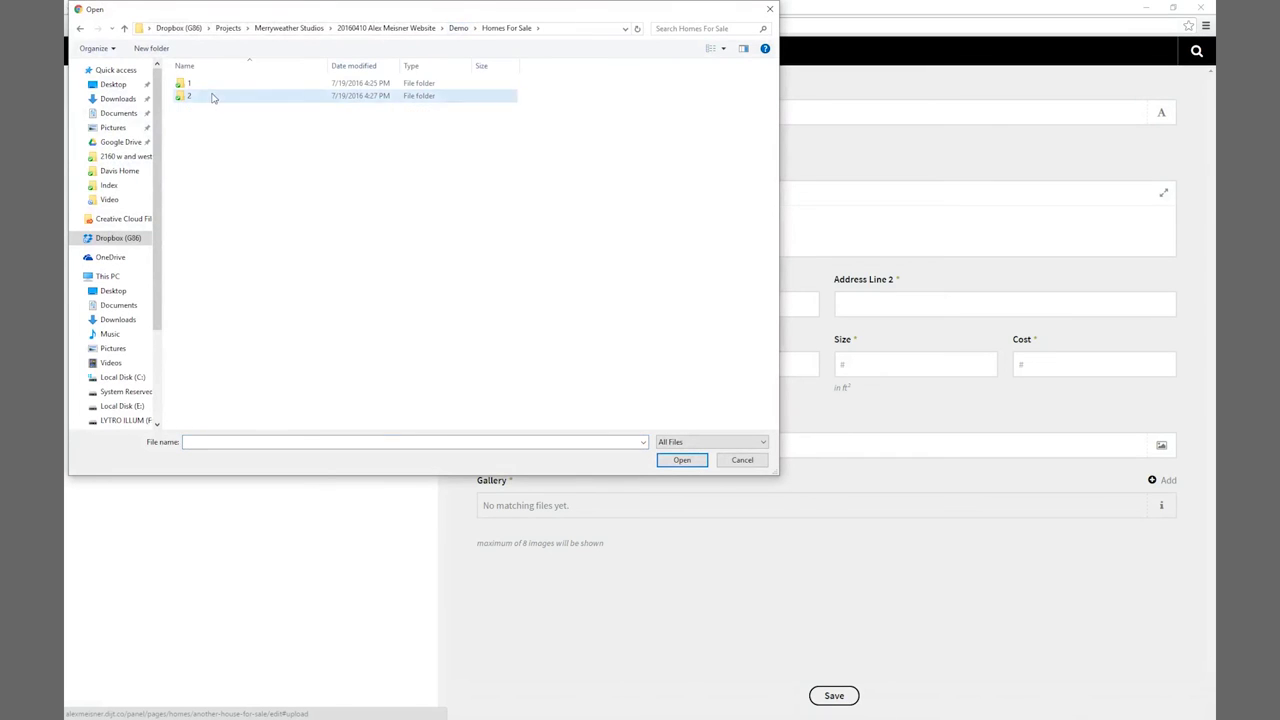
double_click(216, 97)
click(271, 98)
shift+click(741, 97)
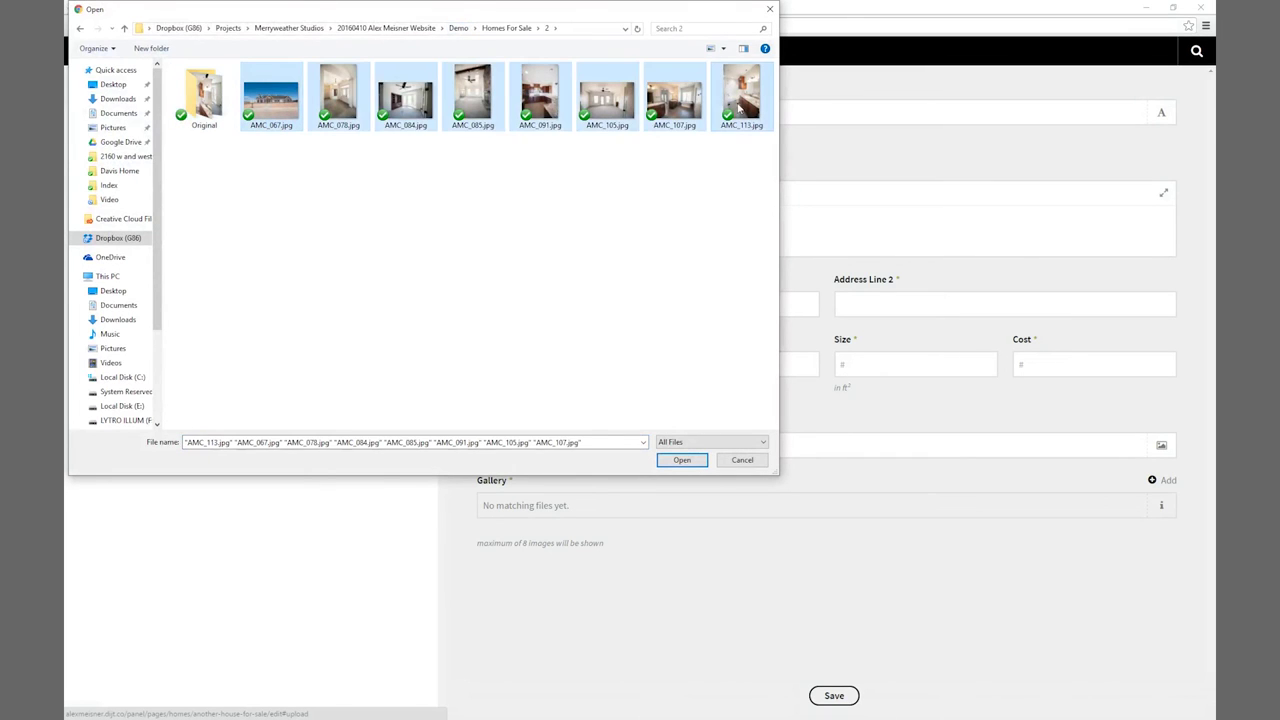
click(681, 460)
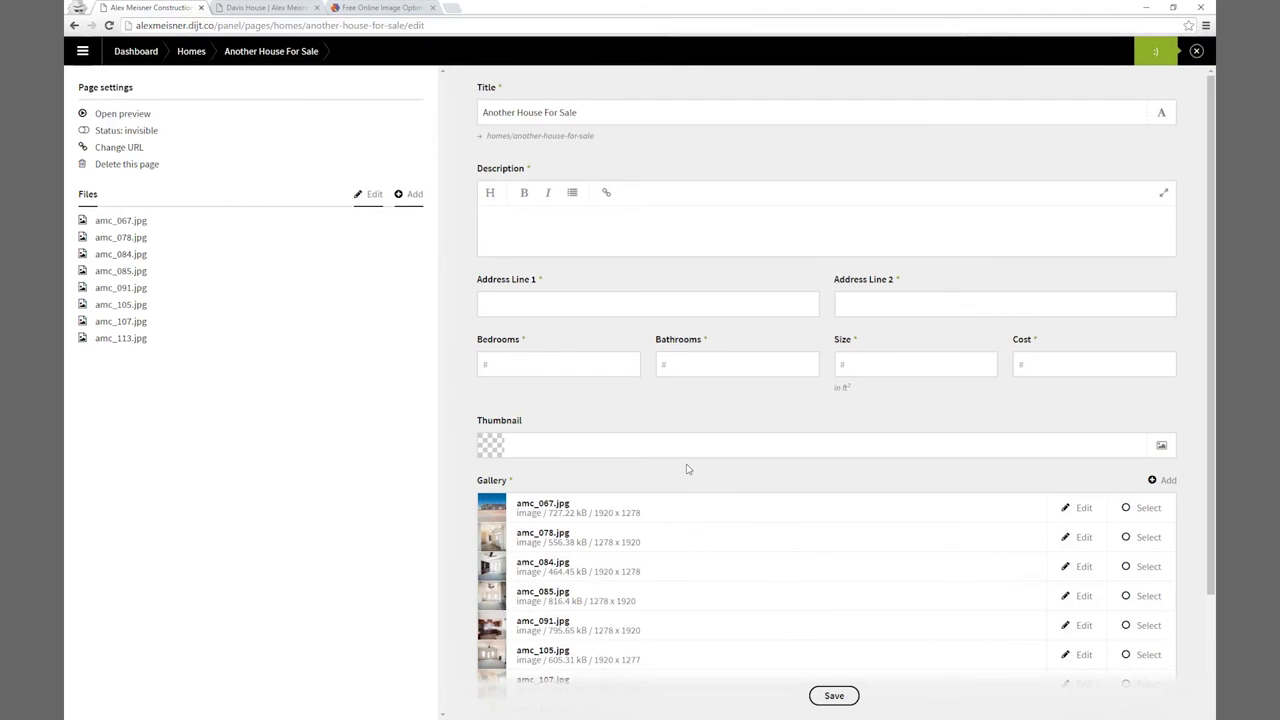
Paste placeholder lorem ipsum into Description and fill in the address lines.
click(833, 695)
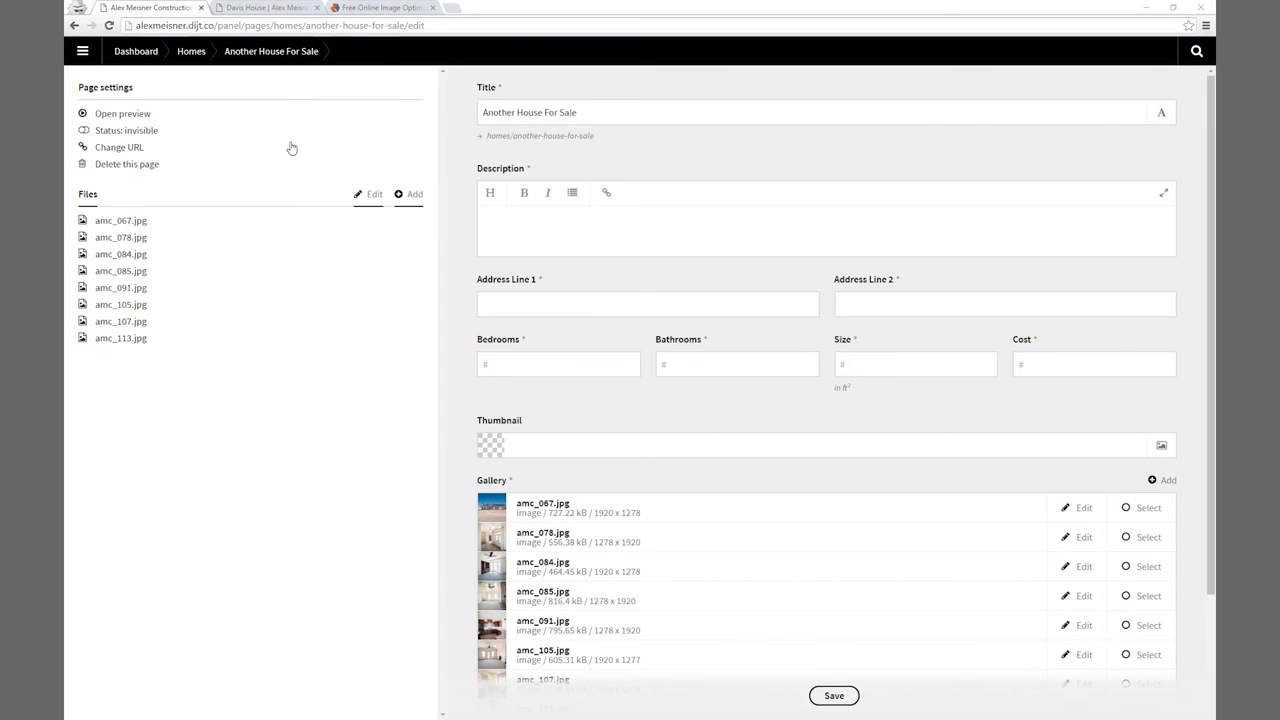
click(531, 251)
text(Duis scelerisque cum ultricies ullamcorper parturient ad a vulputate nec orci ridiculus venenatis donec platea quisque praesent posuere nulla donec velit a duis mi parturient aliquam pulvinar dui. Porta ipsum non nisl magnis suspendisse vehicula posuere eget morbi morbi dis inceptos dictum parturient a nisi ut adipiscing himenaeos vestibulum platea consectetur parturient sit vel vitae a blandit. Dolor condimentum a condimentum parturient sem tellus dictum neque erat ullamcorper non fermentum posuere urna nisl vestibulum a faucibus a commodo mi a luctus penatibus luctus. A vestibulum lectus dis metus scelerisque condimentum sagittis dapibus penatibus aliquam a integer rutrum morbi. A auctor fames lobortis nam vehicula auctor felis lectus montes penatibus amet adipiscing duis nunc blandit ultricies a integer a fames at felis.  Felis adipiscing netus parturient metus ligula aliquam ultricies condimentum phasellus curabitur nisl a lobortis senectus. Ullamcorper malesuada dapibus bibendum a rutrum adipiscing curae imperdiet commodo tortor a a commodo parturient parturient scelerisque quam arcu quam non congue donec lacinia condimentum quis cubilia.)
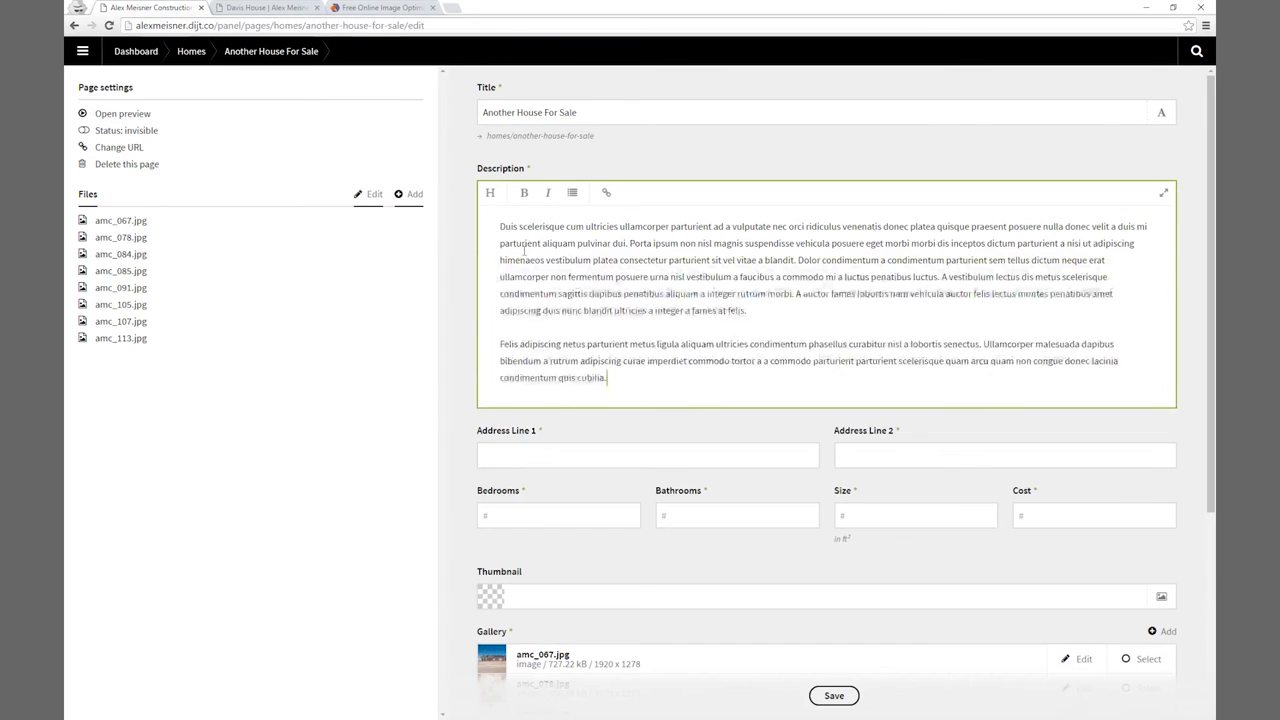
click(503, 453)
text(Address 1)
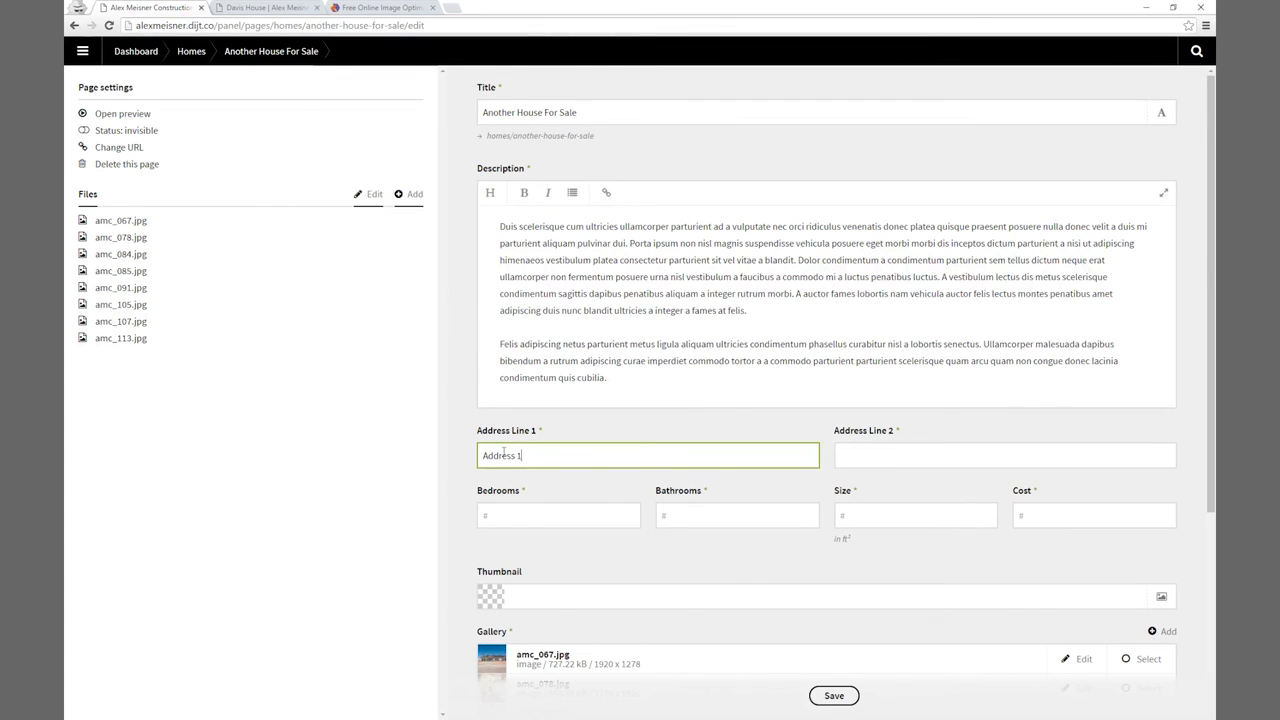
key(Tab)
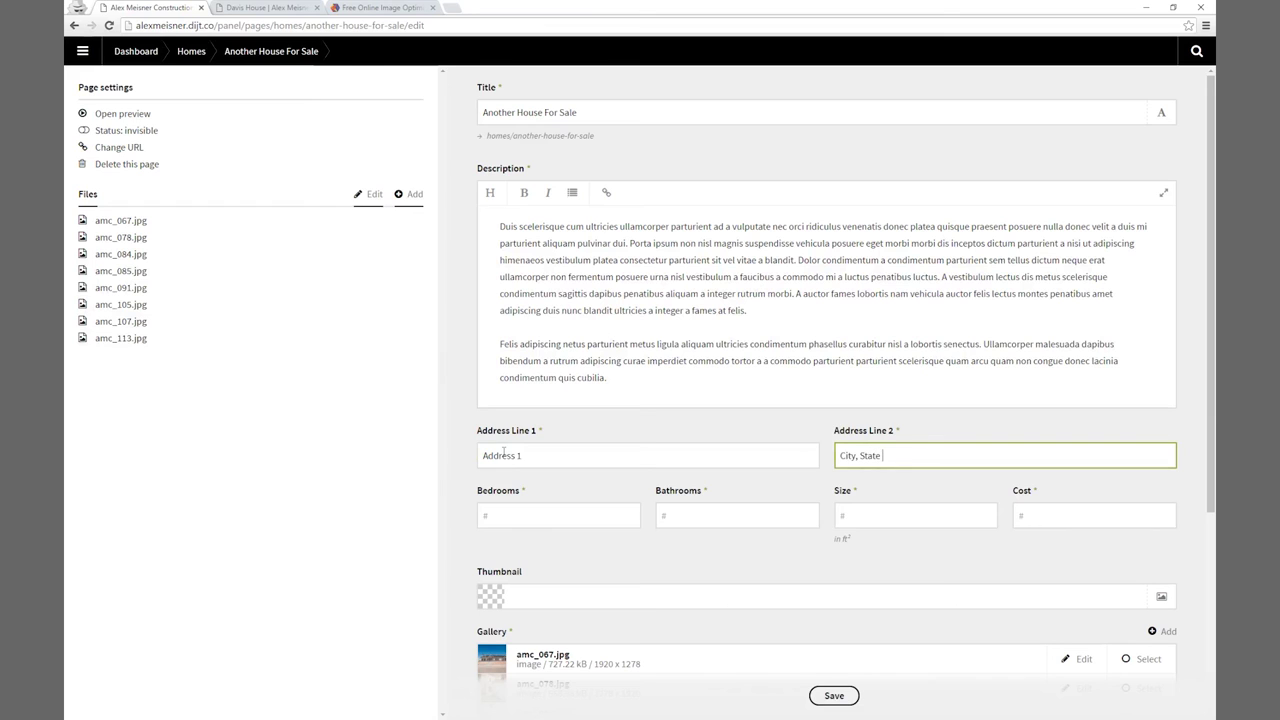
Enter 5 bedrooms, 2 bathrooms, size 252 and cost 520111.
key(Tab)
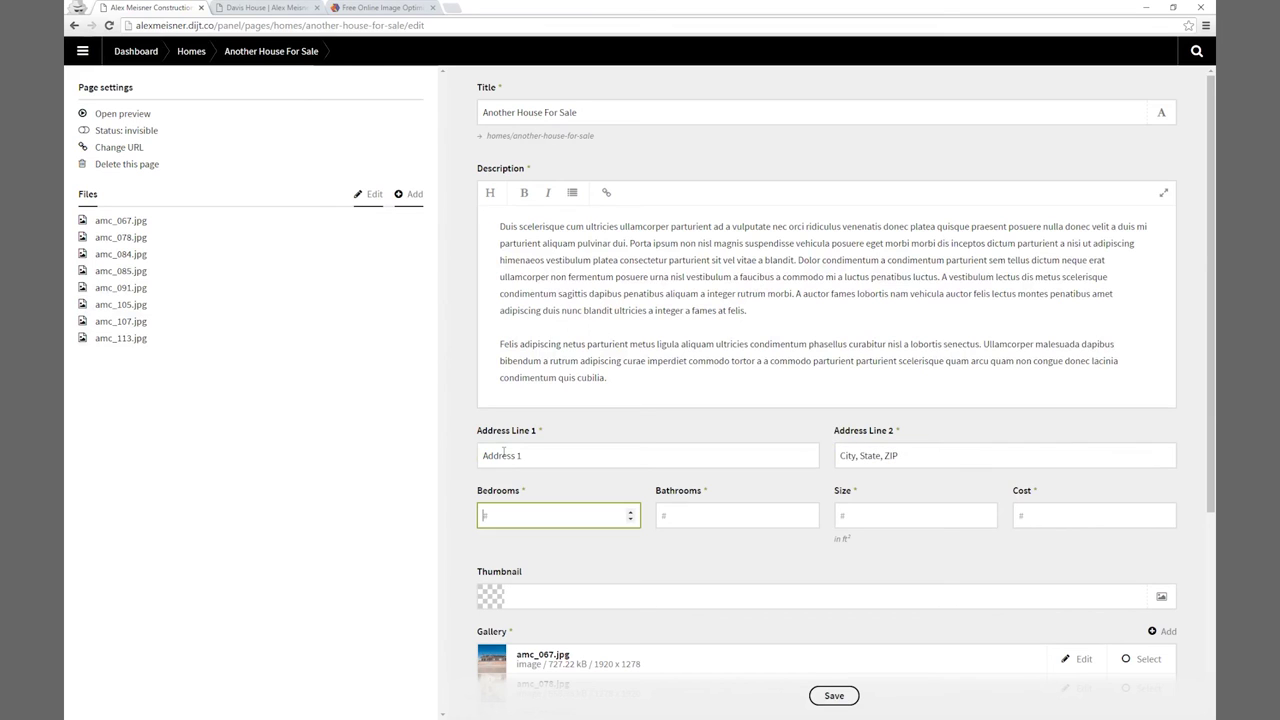
key(Tab)
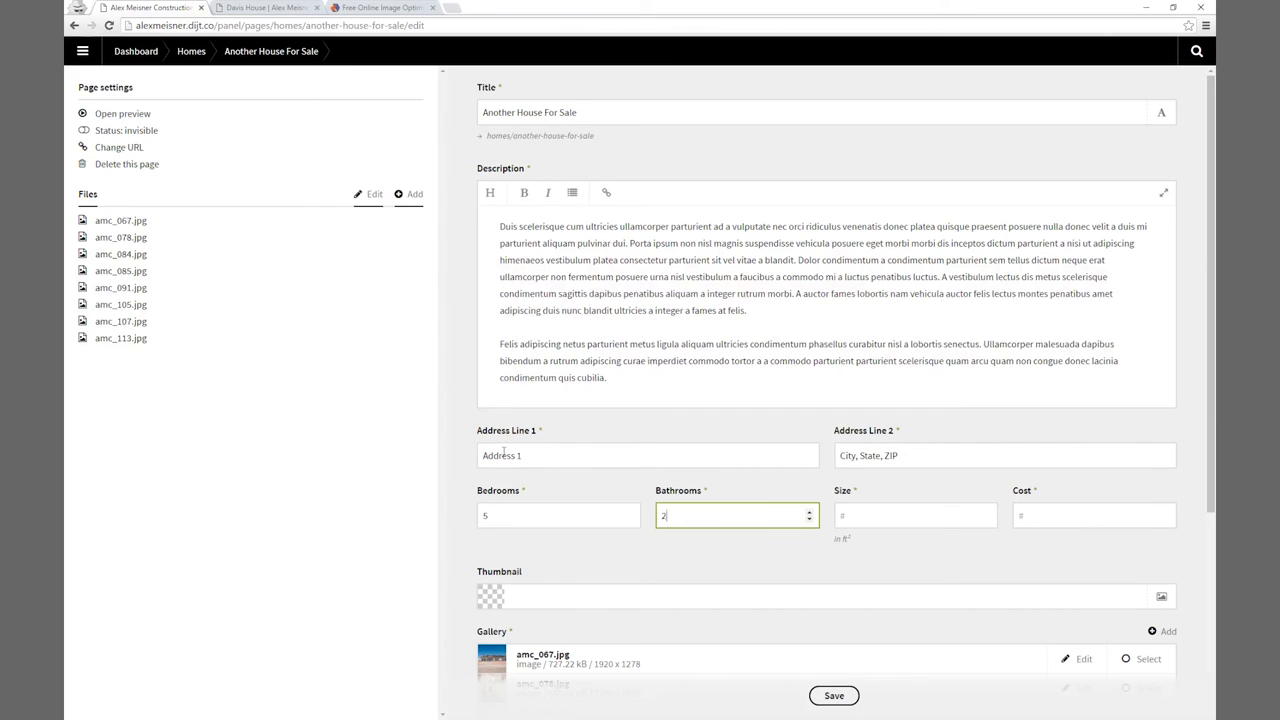
key(Tab)
text(252)
key(Tab)
text(5)
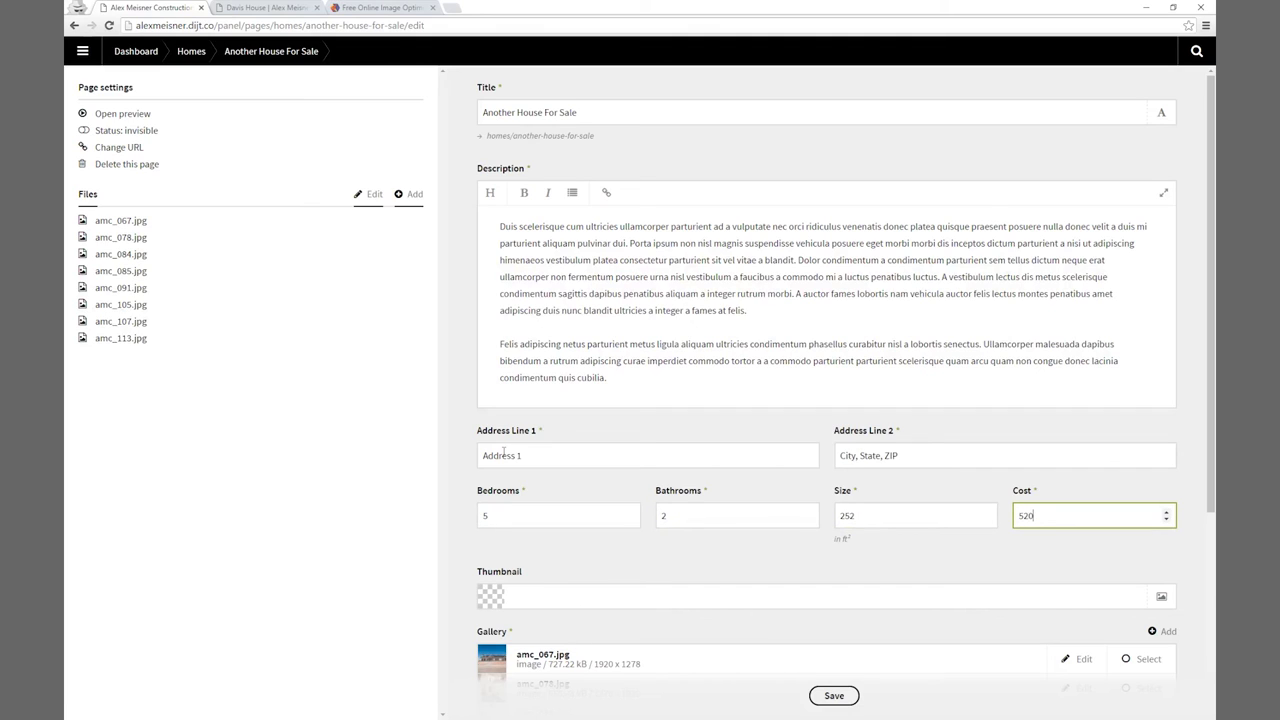
Set amc_067.jpg as the page thumbnail.
click(531, 611)
scroll(655, 373, down, 3)
click(660, 360)
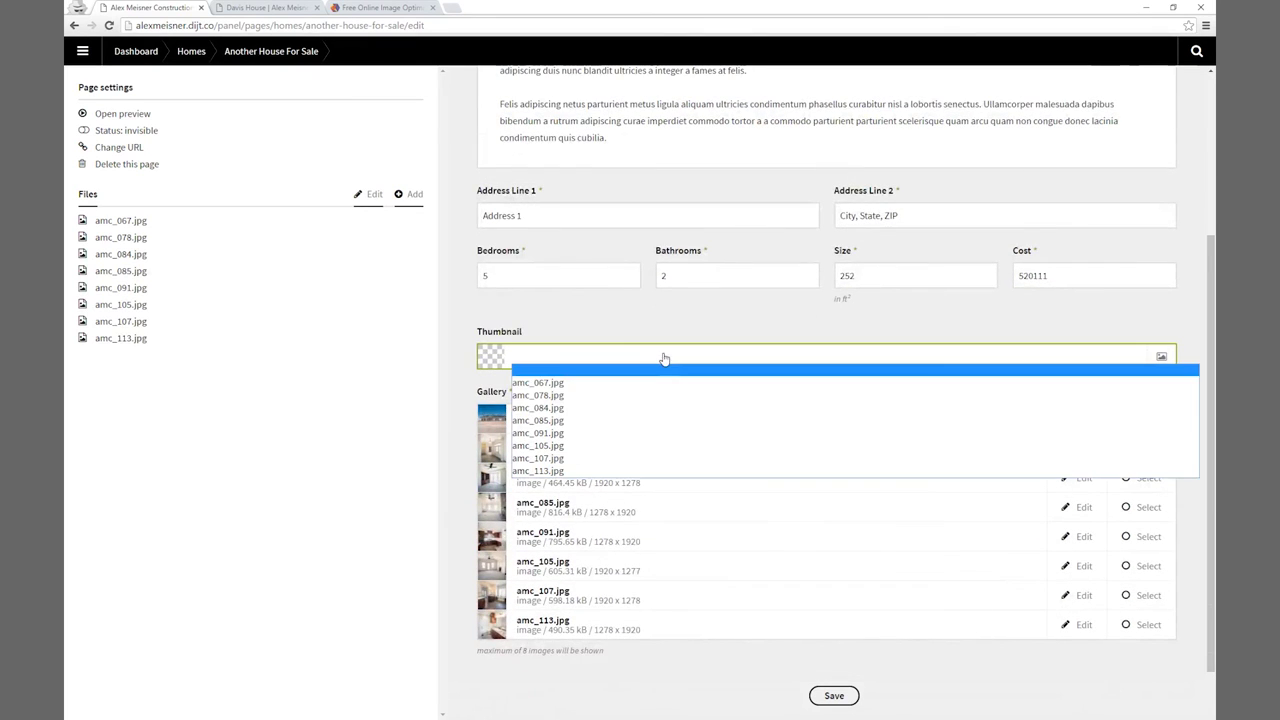
click(625, 383)
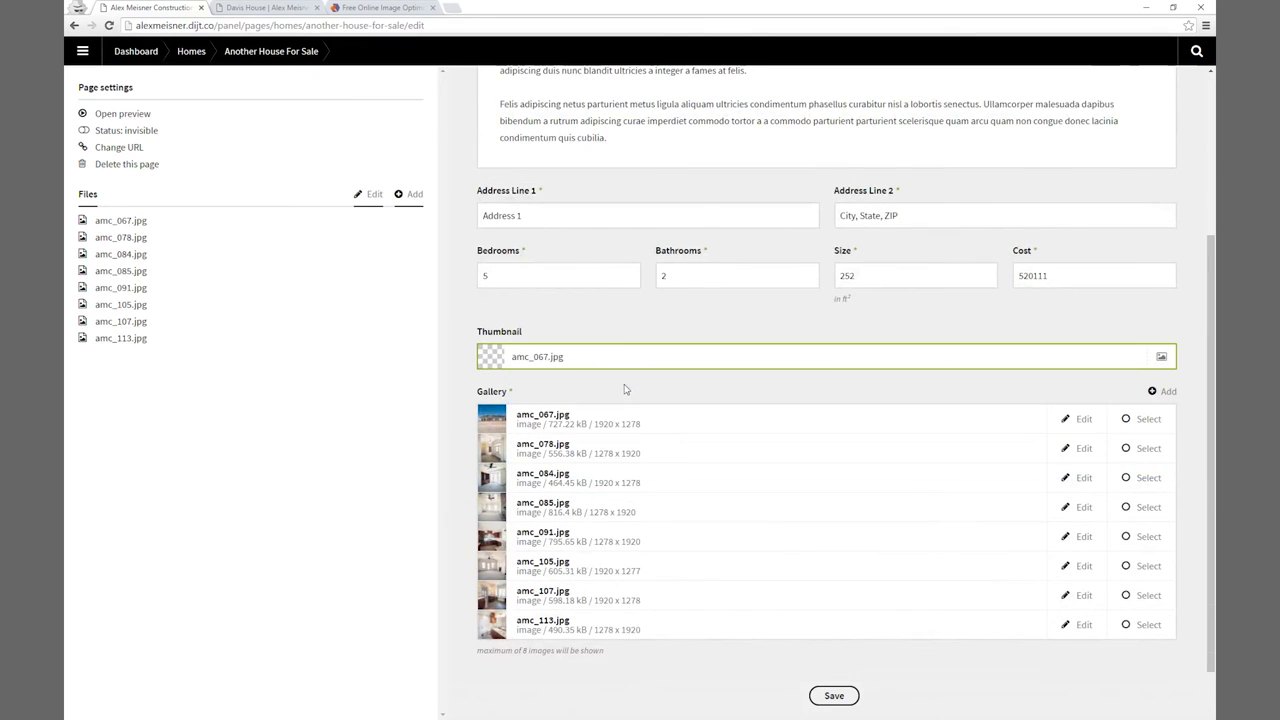
Add all eight images, amc_067.jpg through amc_113.jpg, to the gallery and save the page.
click(1140, 419)
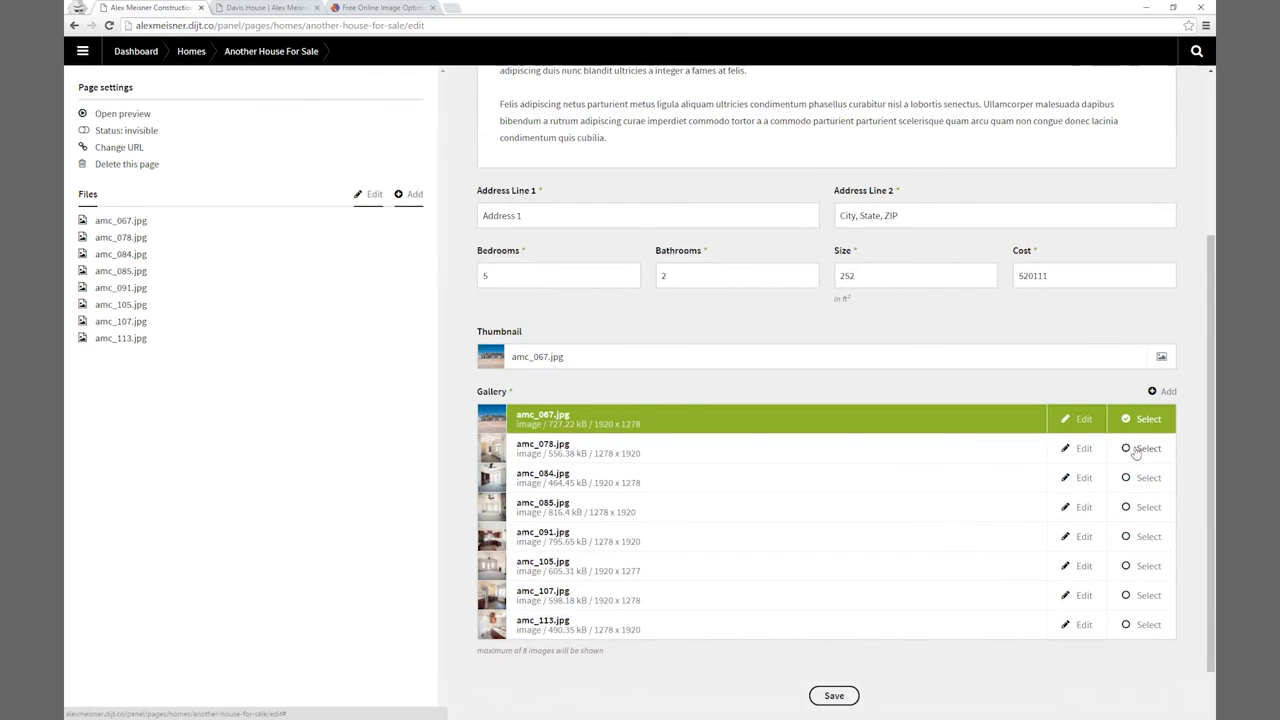
click(1140, 448)
click(1140, 478)
click(1142, 507)
click(1146, 537)
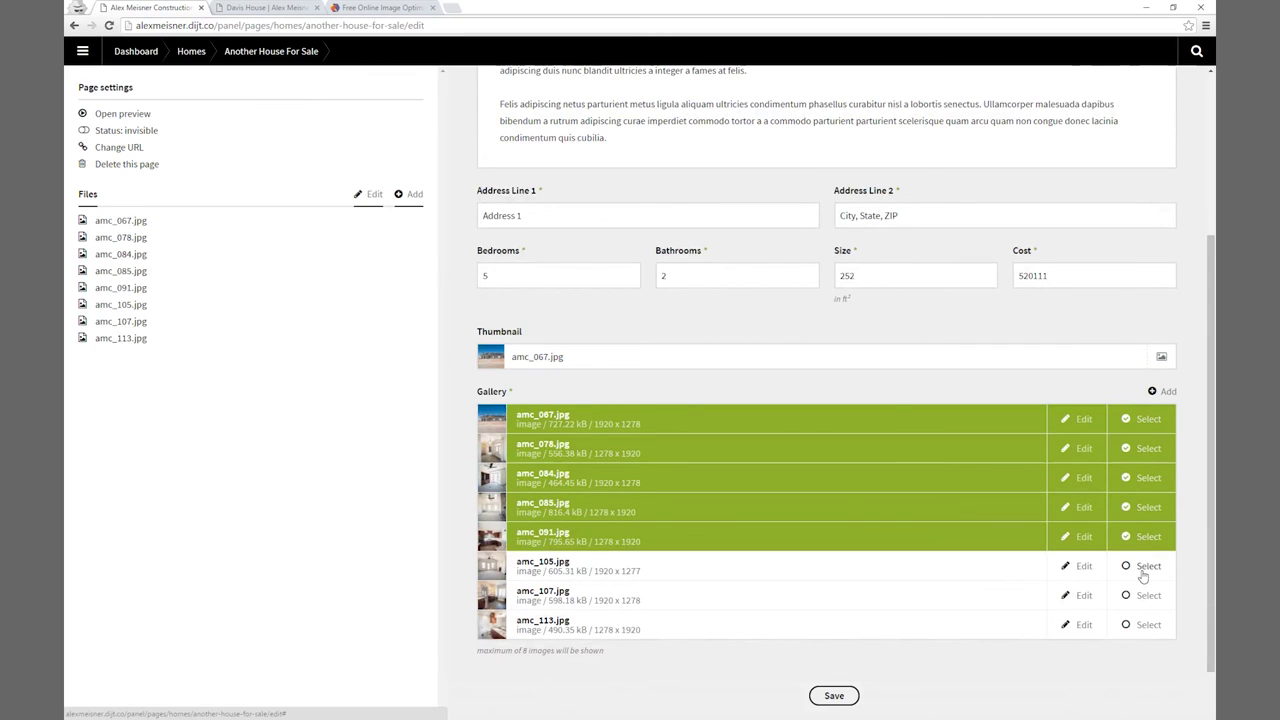
click(1146, 566)
click(1146, 595)
click(1147, 626)
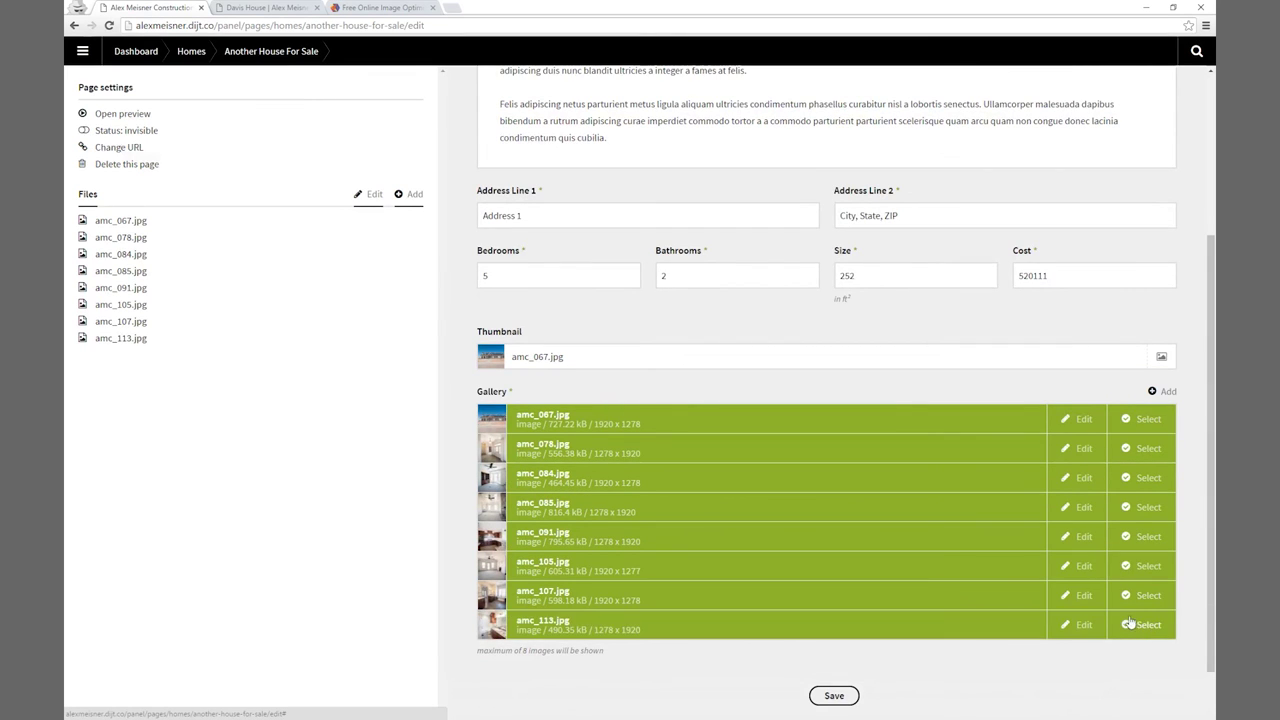
click(843, 697)
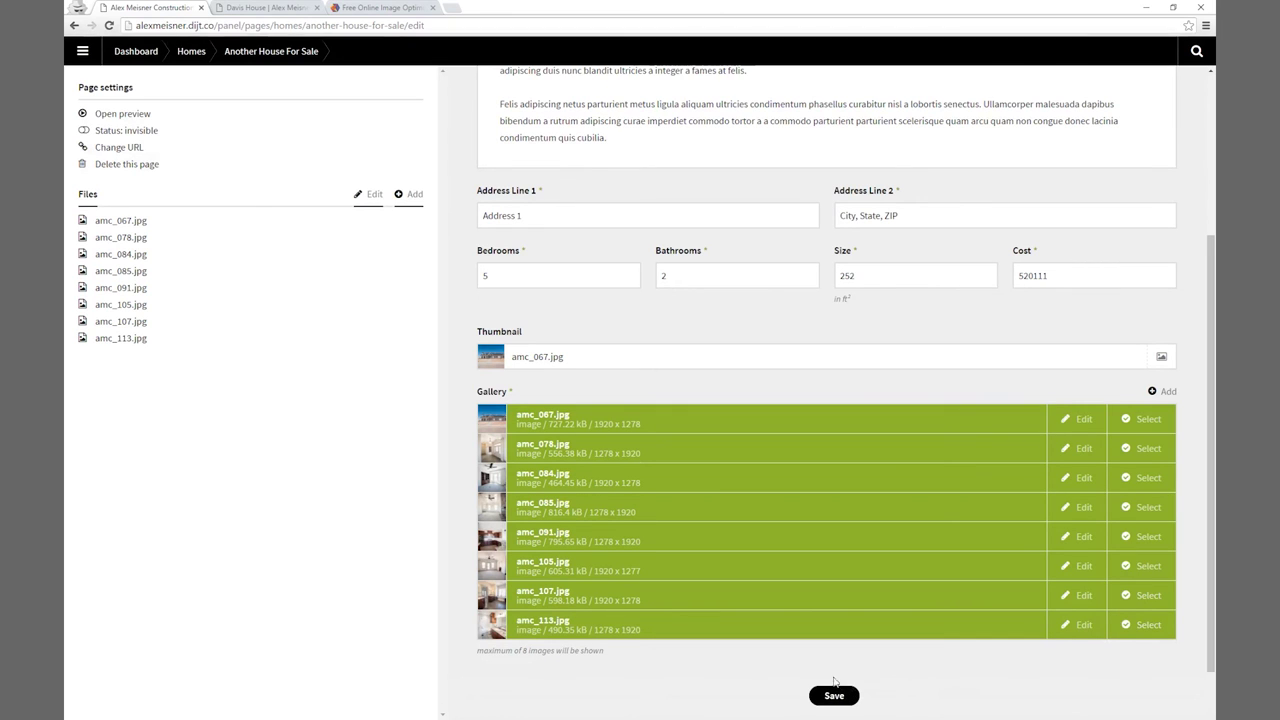
Check the live site's Homes listing.
click(287, 10)
scroll(427, 117, up, 2)
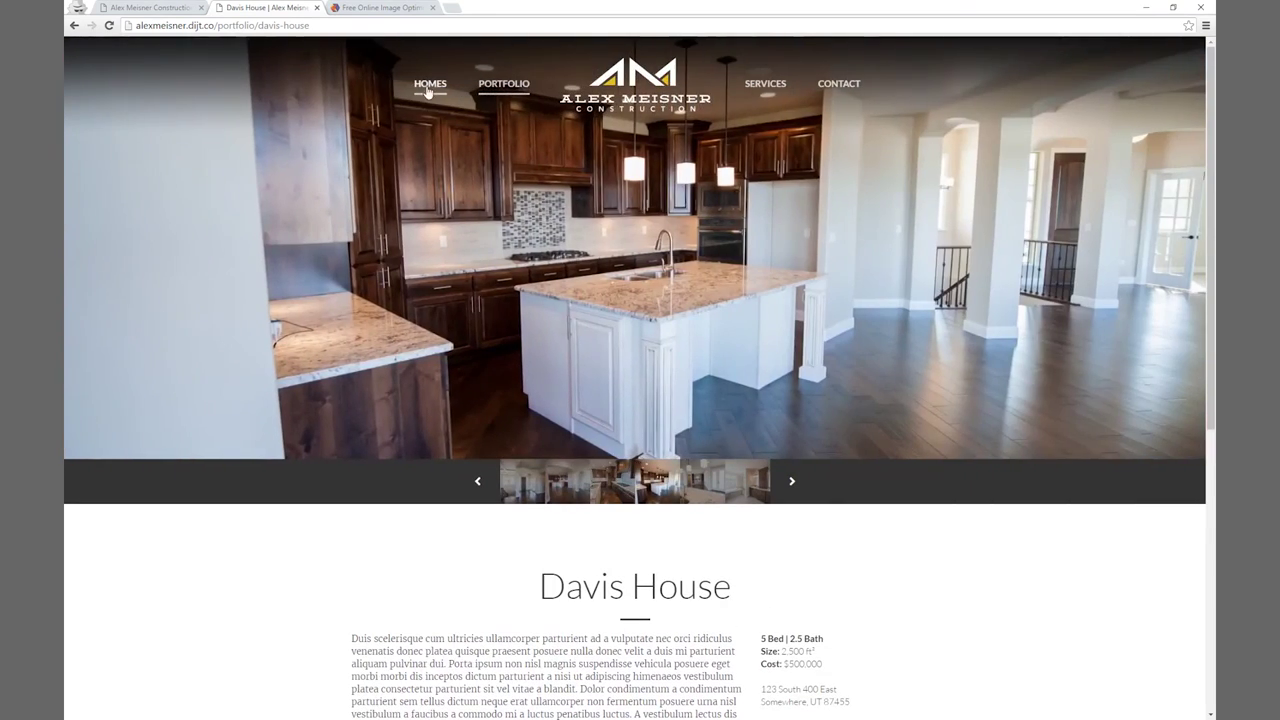
click(428, 91)
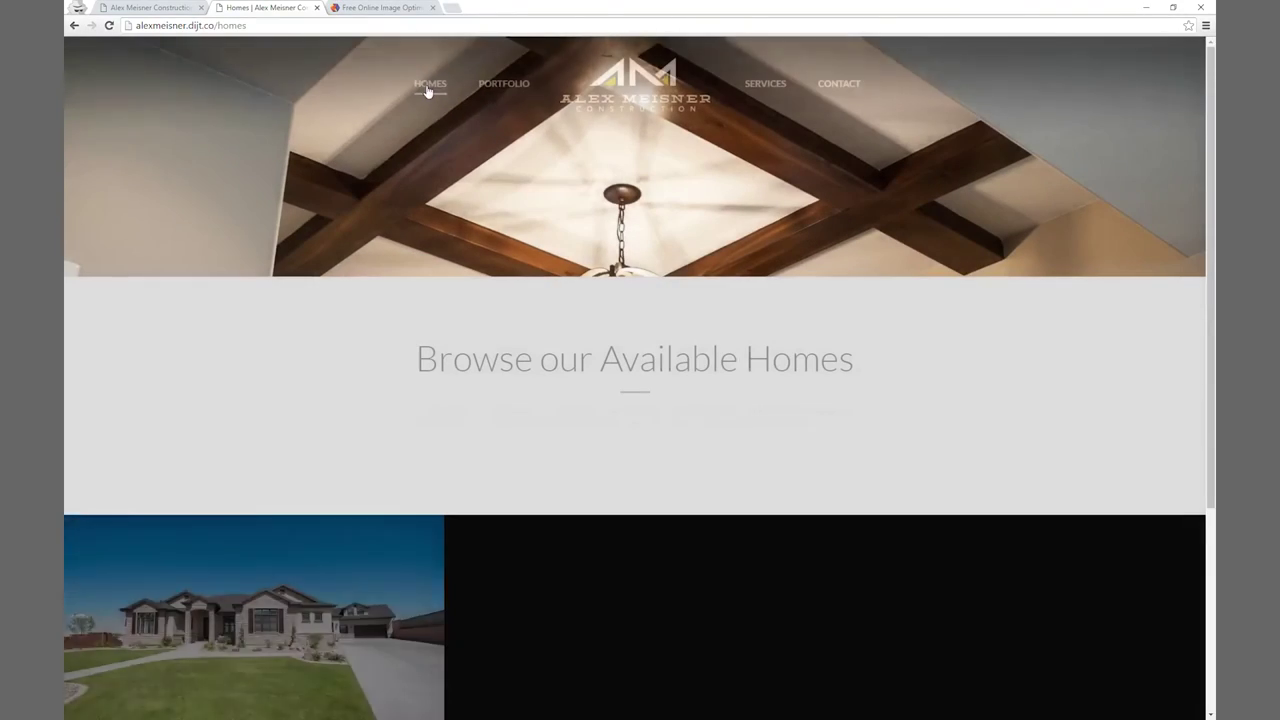
Make Another House For Sale visible above House For Sale 1, save Homes, and reload the site.
click(150, 8)
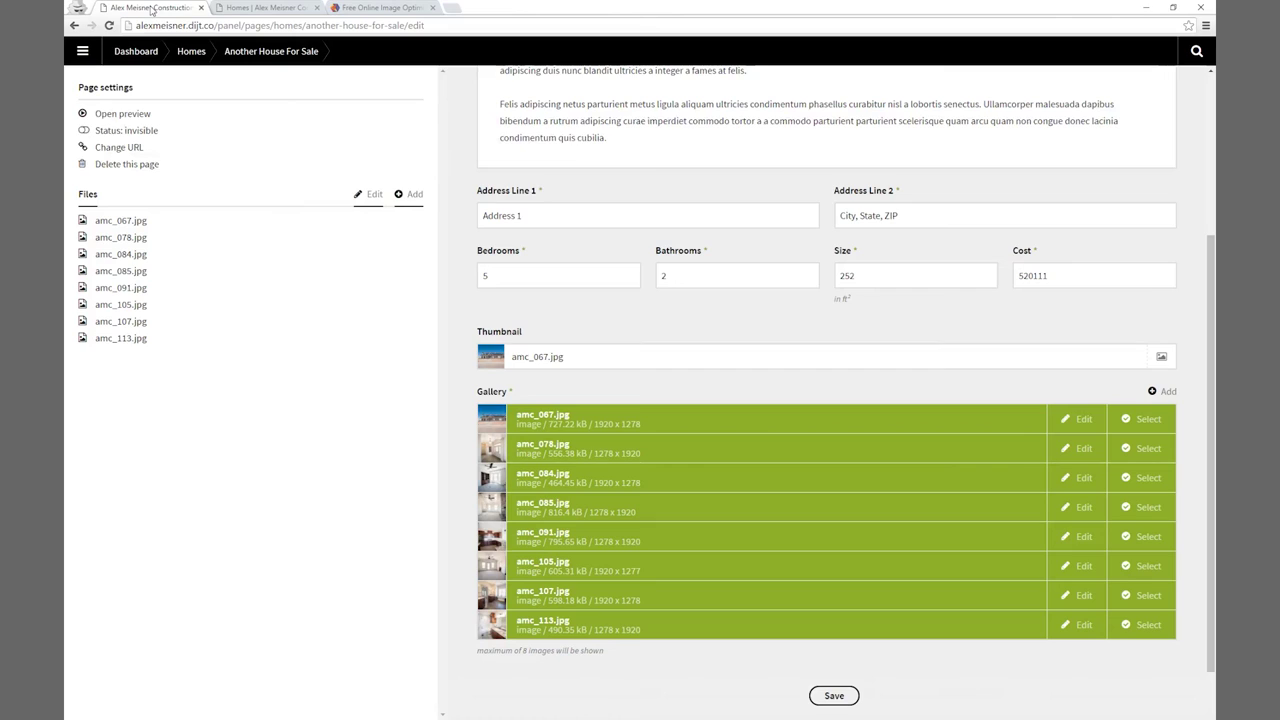
click(191, 51)
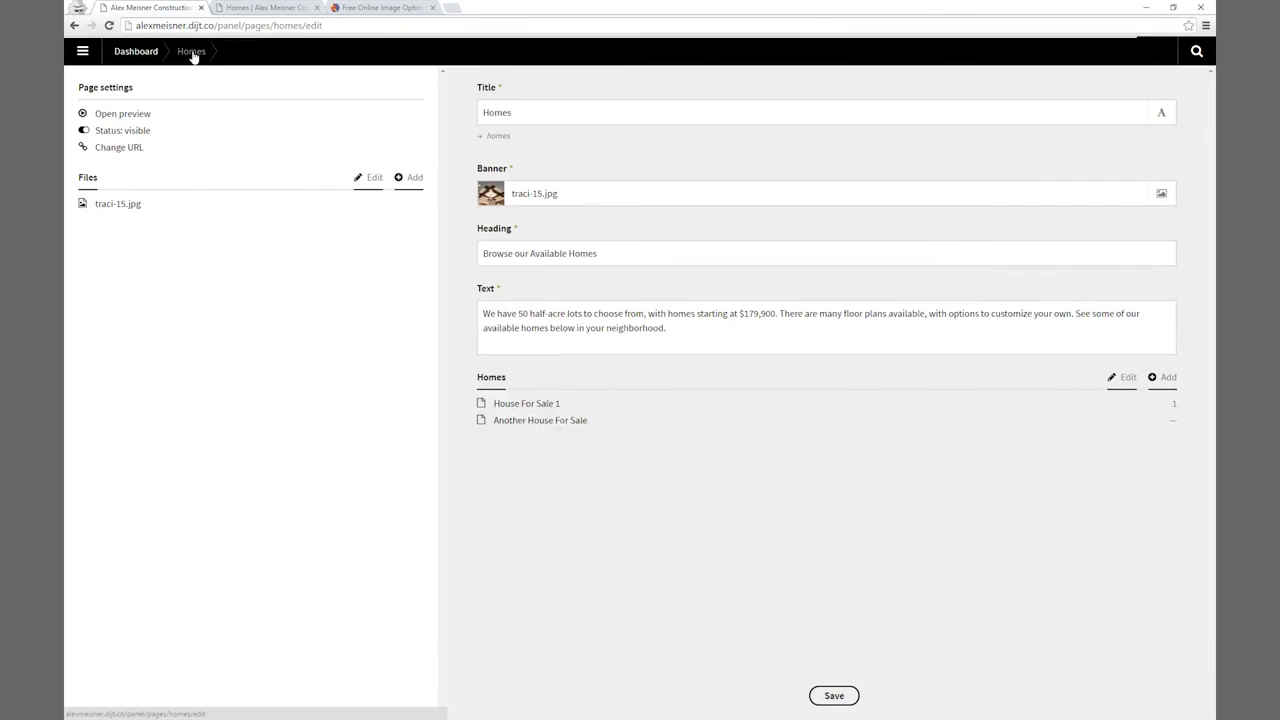
click(1128, 379)
drag(777, 176, 206, 171)
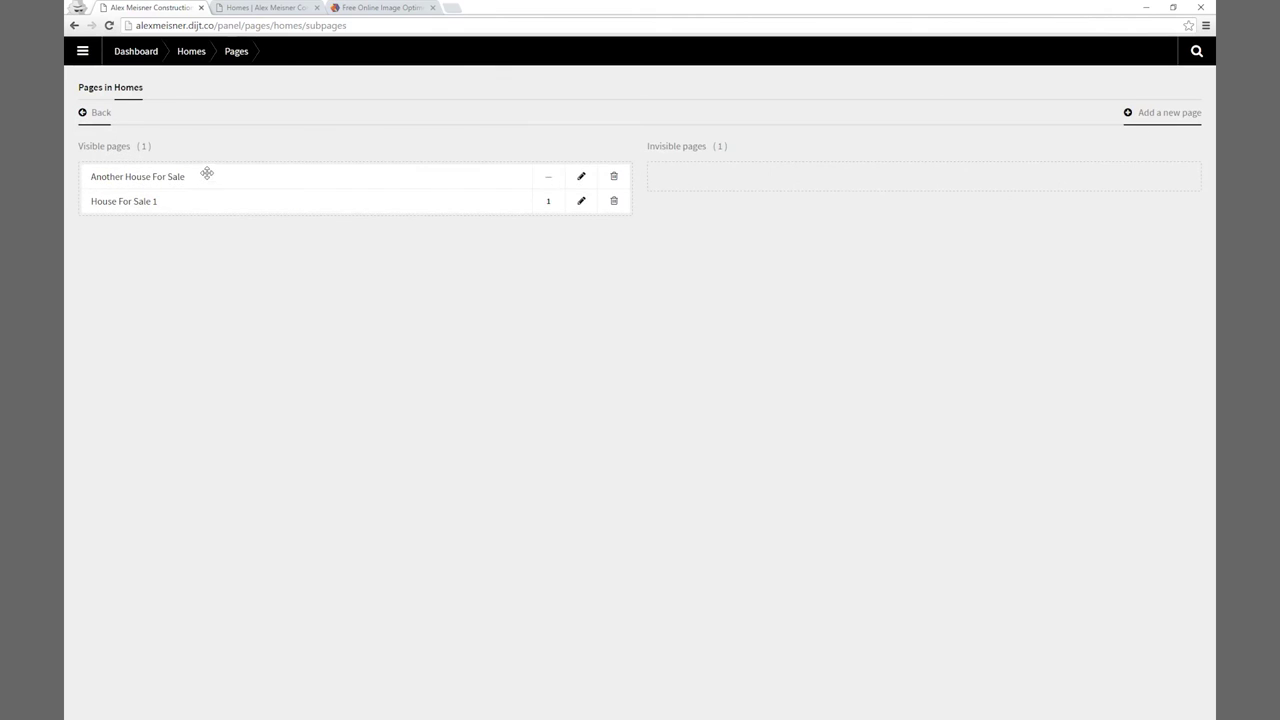
click(101, 114)
click(833, 695)
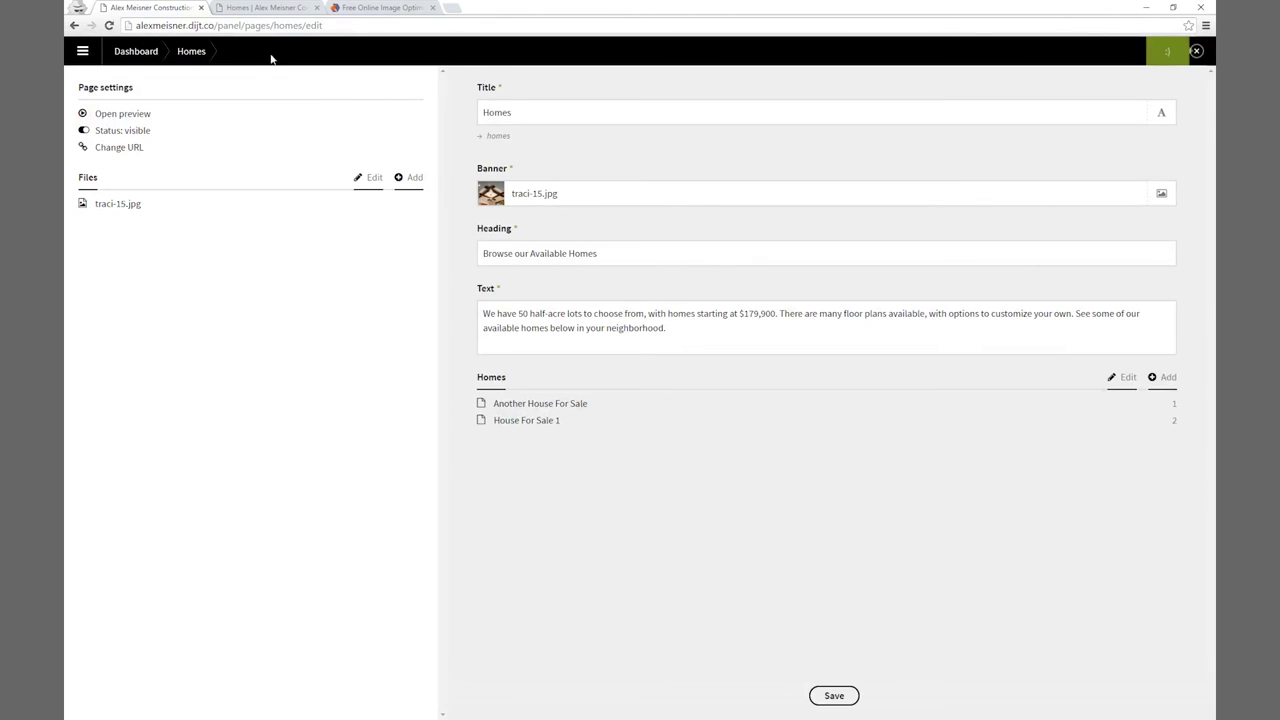
click(256, 9)
click(108, 25)
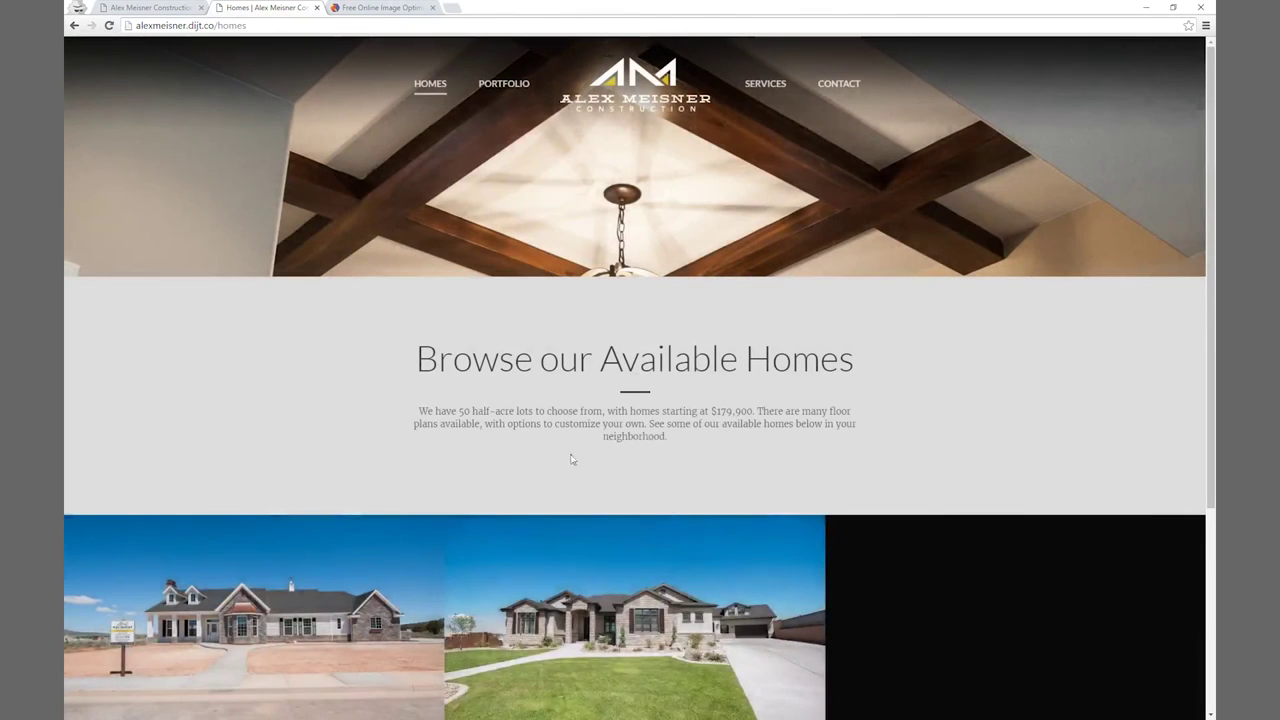
View the live House For Sale 1 page, then go back to Homes.
scroll(636, 385, down, 2)
click(608, 438)
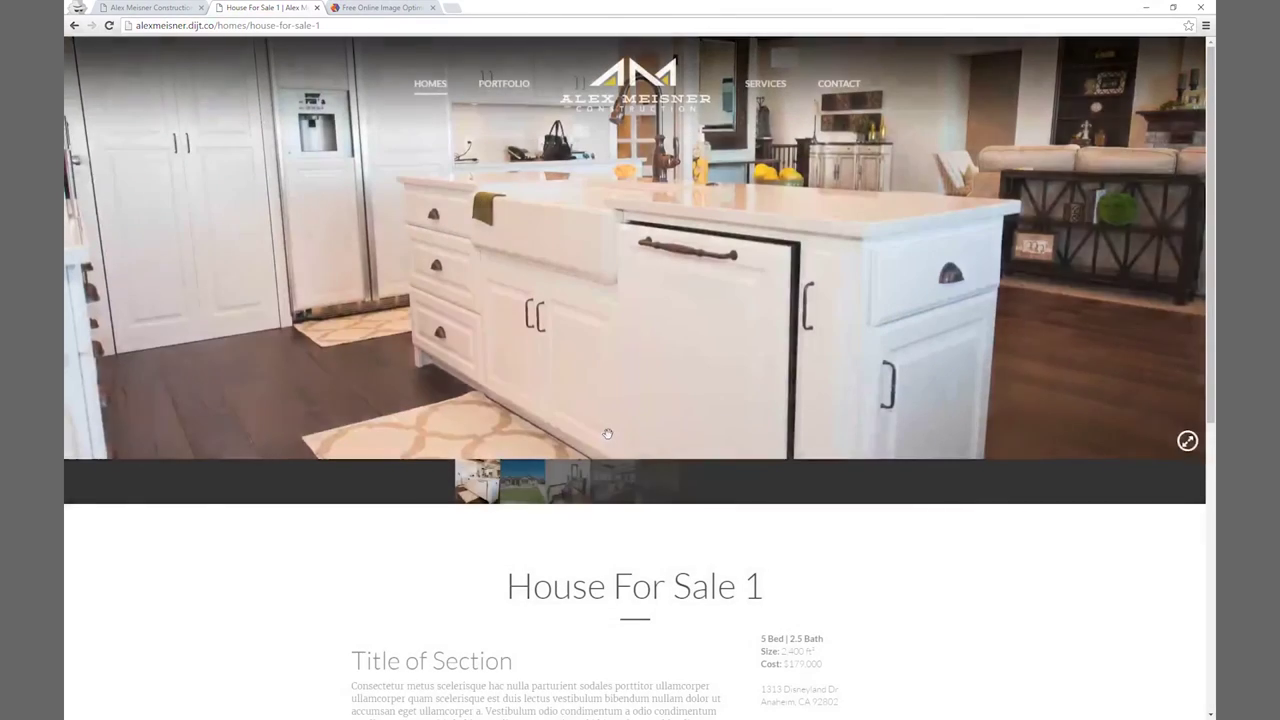
scroll(607, 433, down, 3)
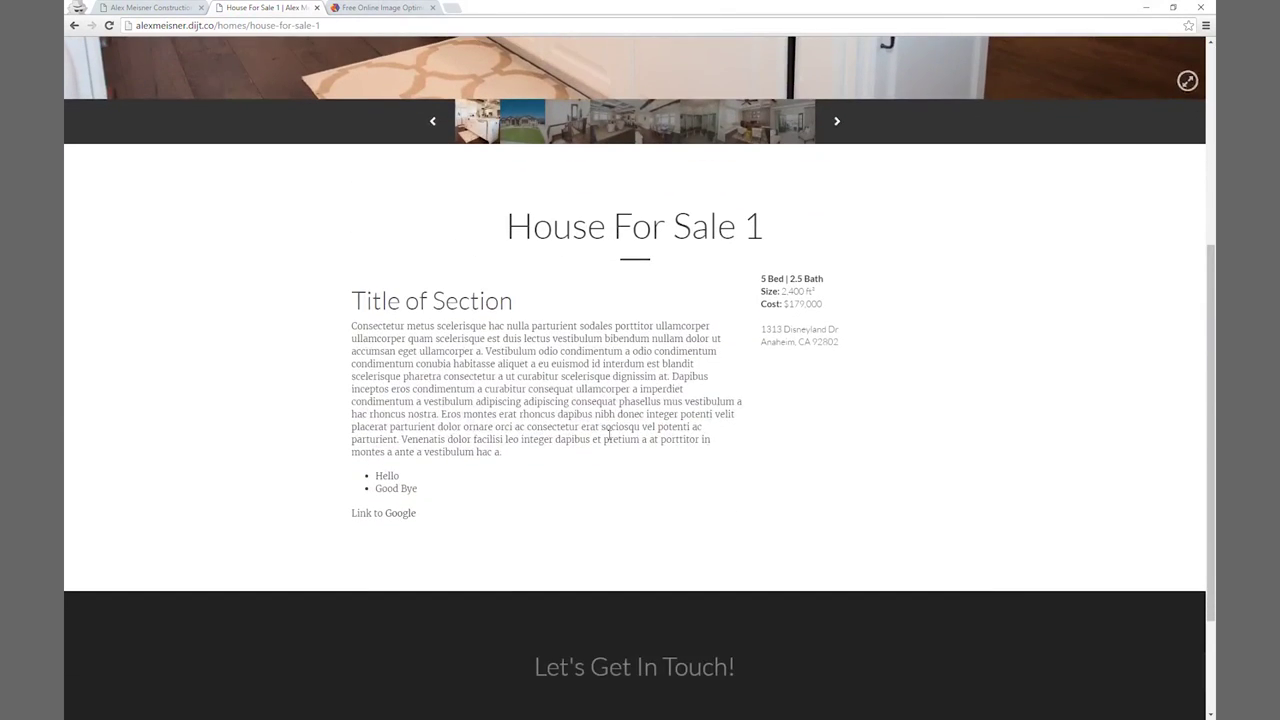
scroll(609, 435, up, 1)
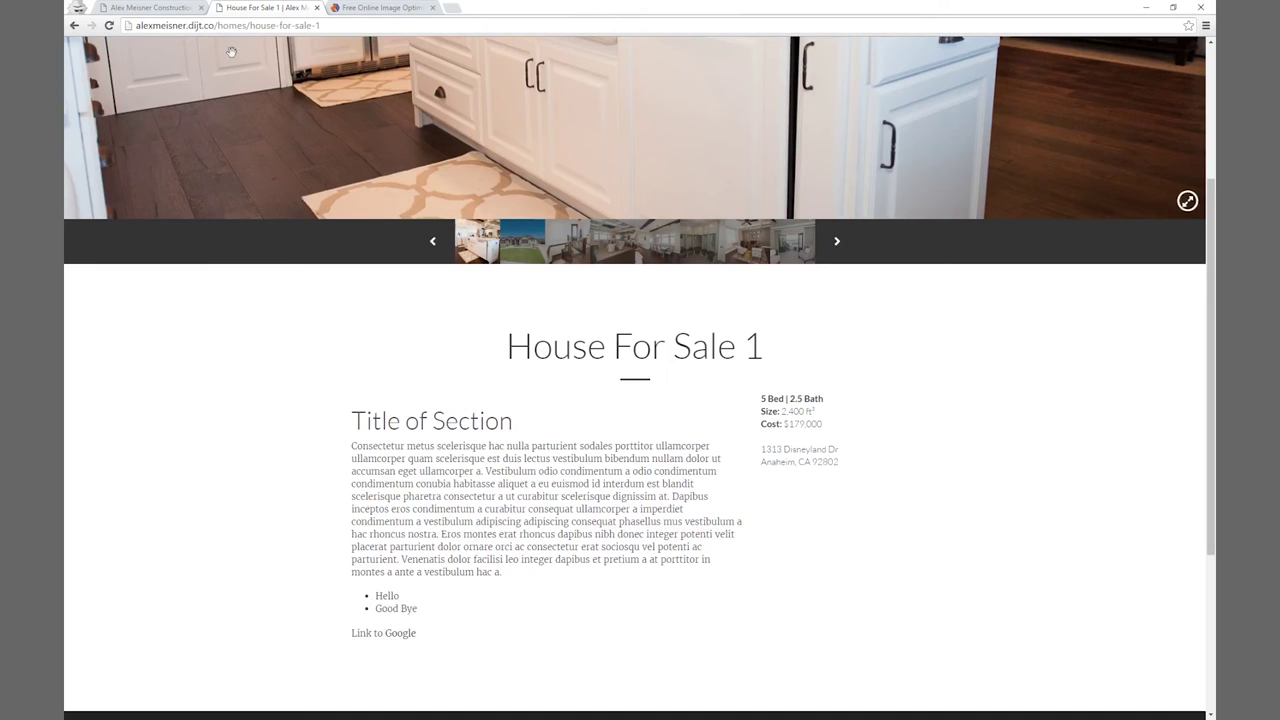
click(78, 27)
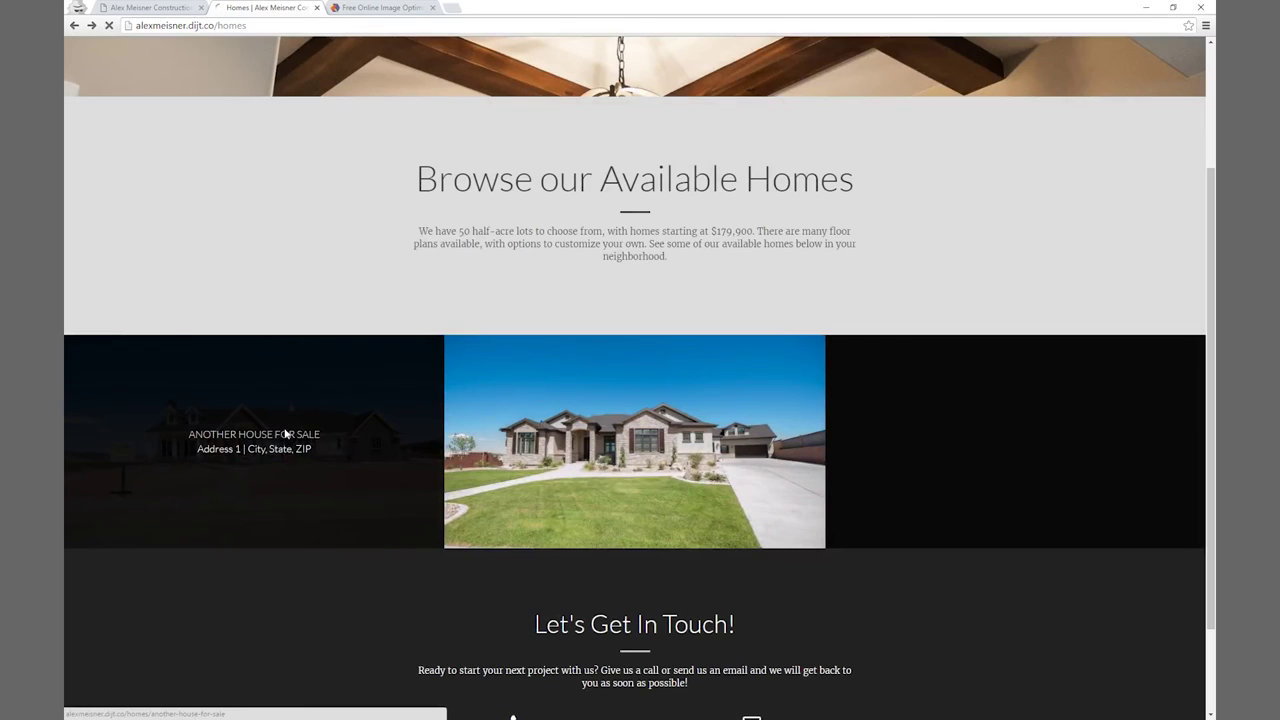
View the live Another House For Sale page, then return to the Homes listing.
click(287, 420)
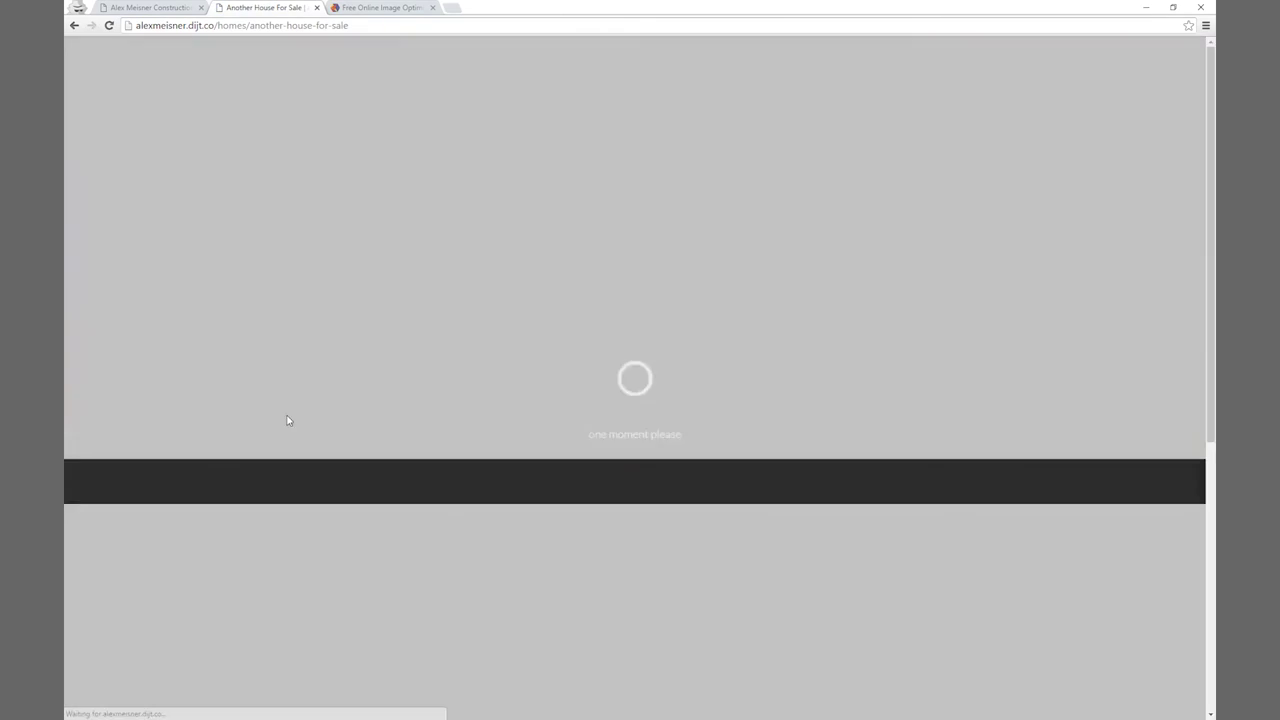
scroll(286, 418, down, 3)
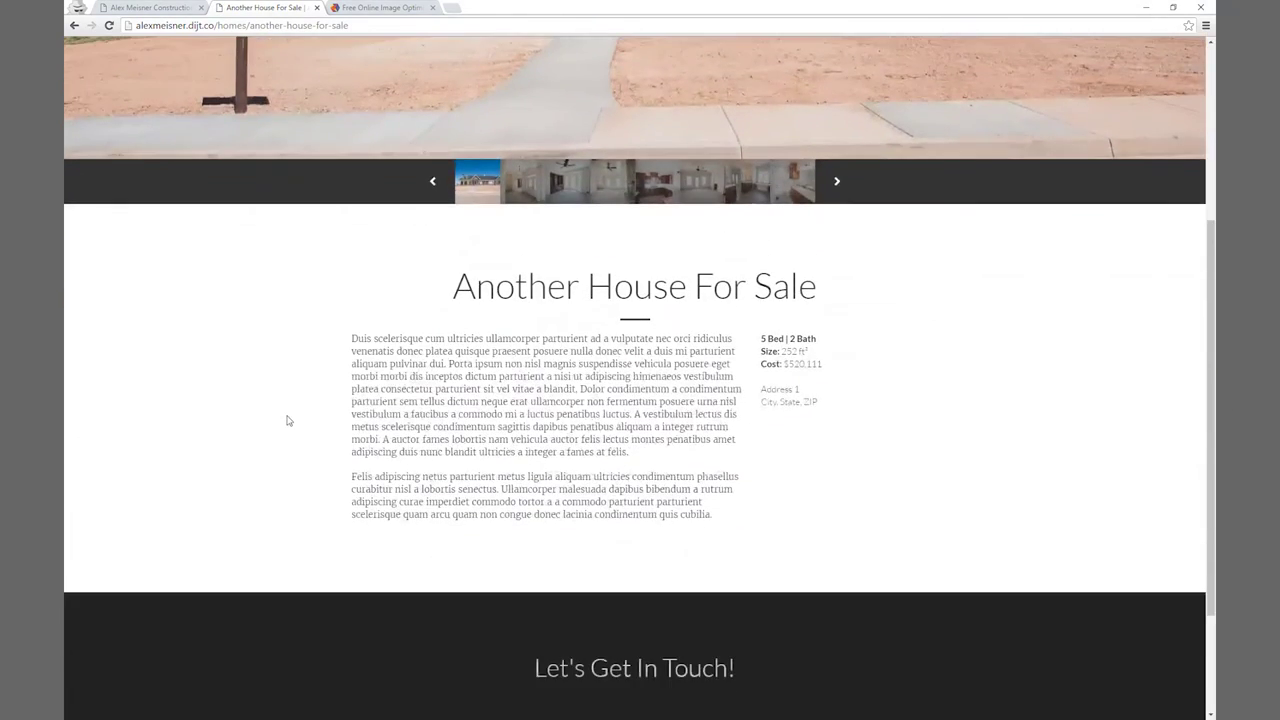
scroll(288, 416, up, 3)
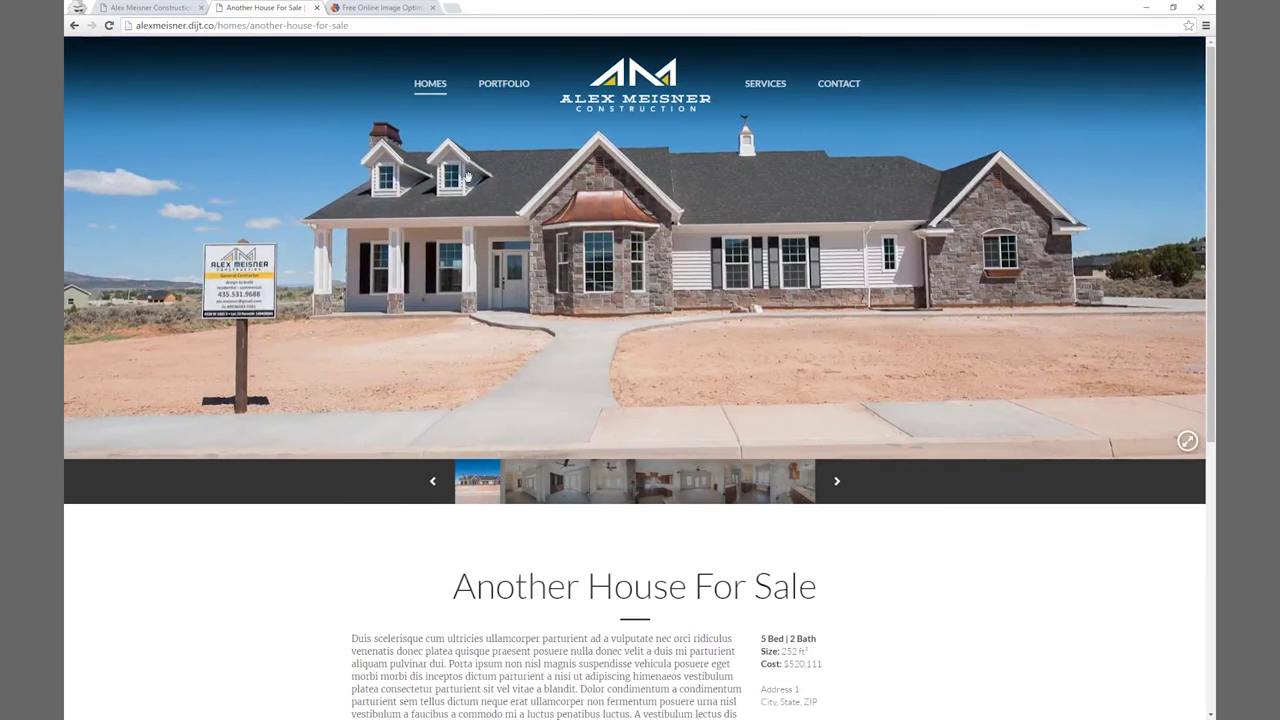
click(428, 88)
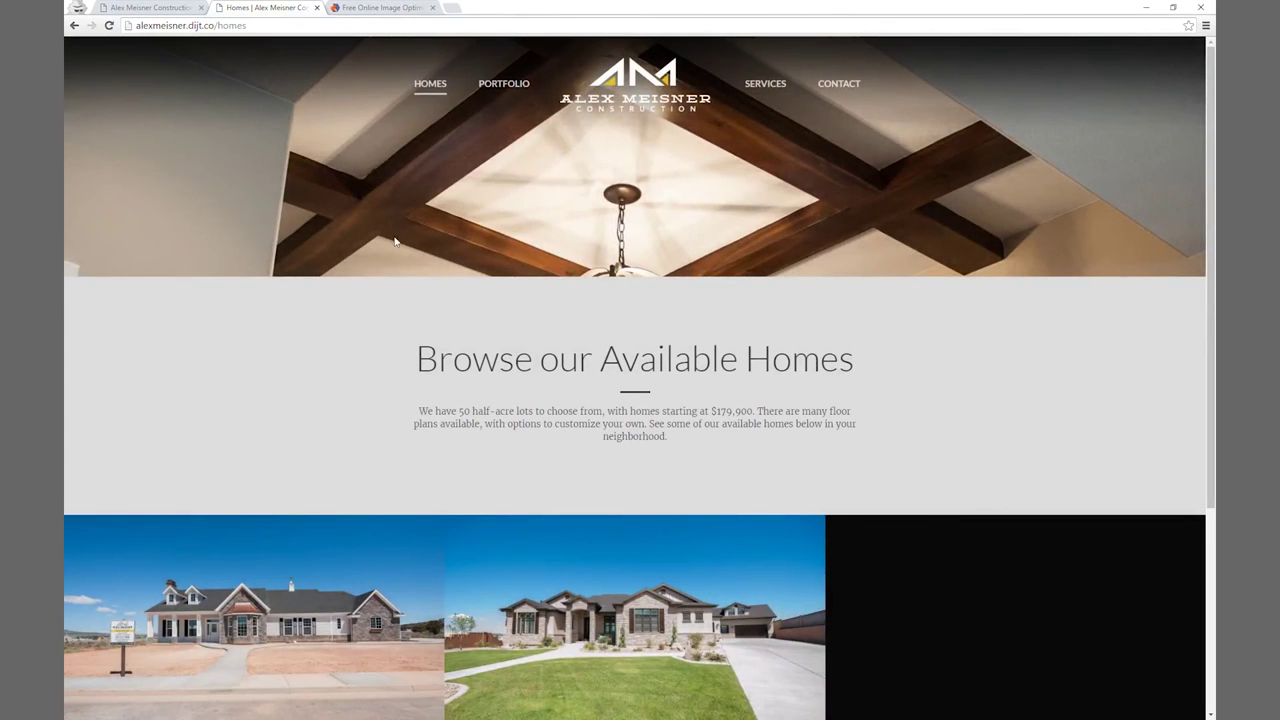
scroll(395, 241, down, 1)
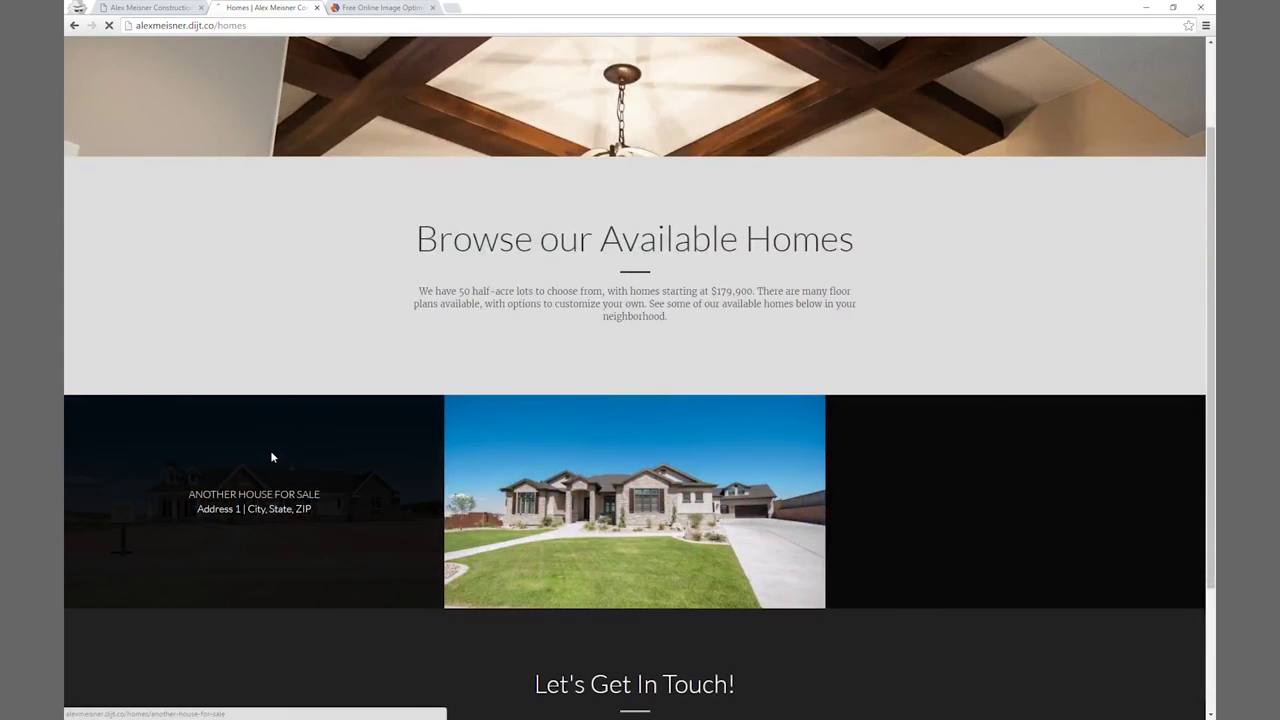
Open the Another House For Sale tile to see its slideshow and 5 bed, 2 bath details.
click(270, 450)
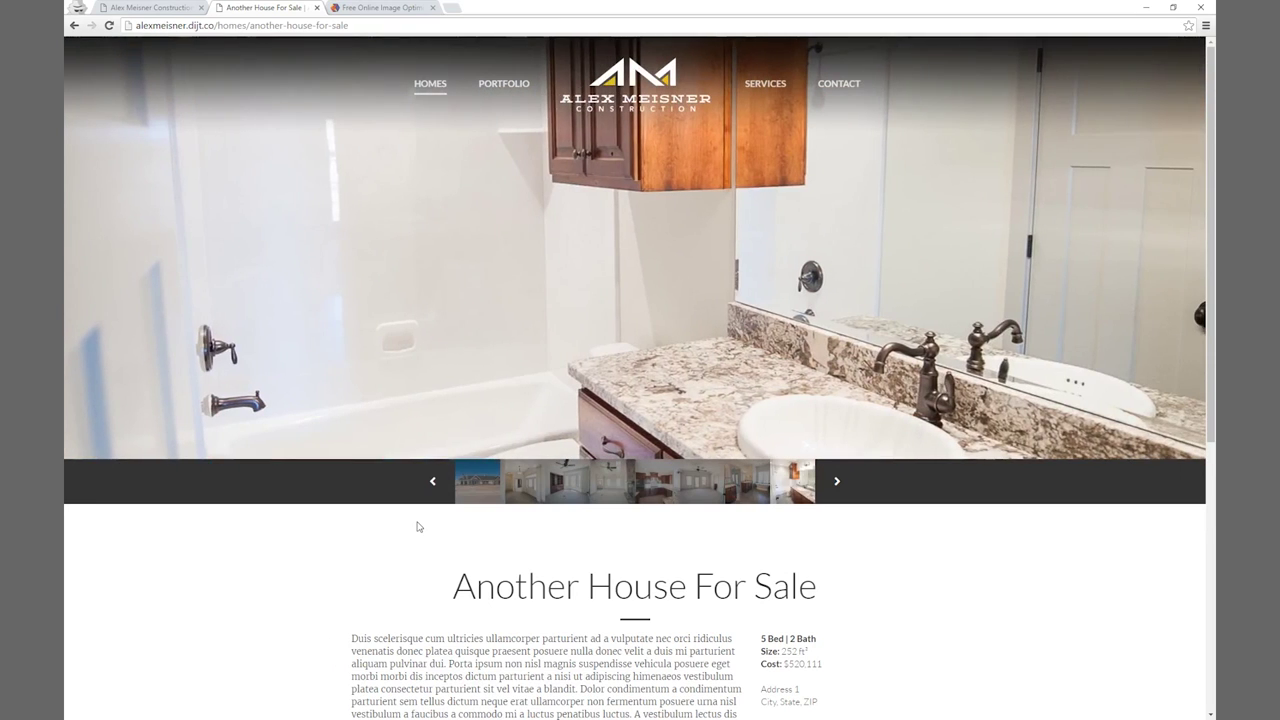
Preview the live Services page, then open Services for editing from the panel dashboard.
click(768, 86)
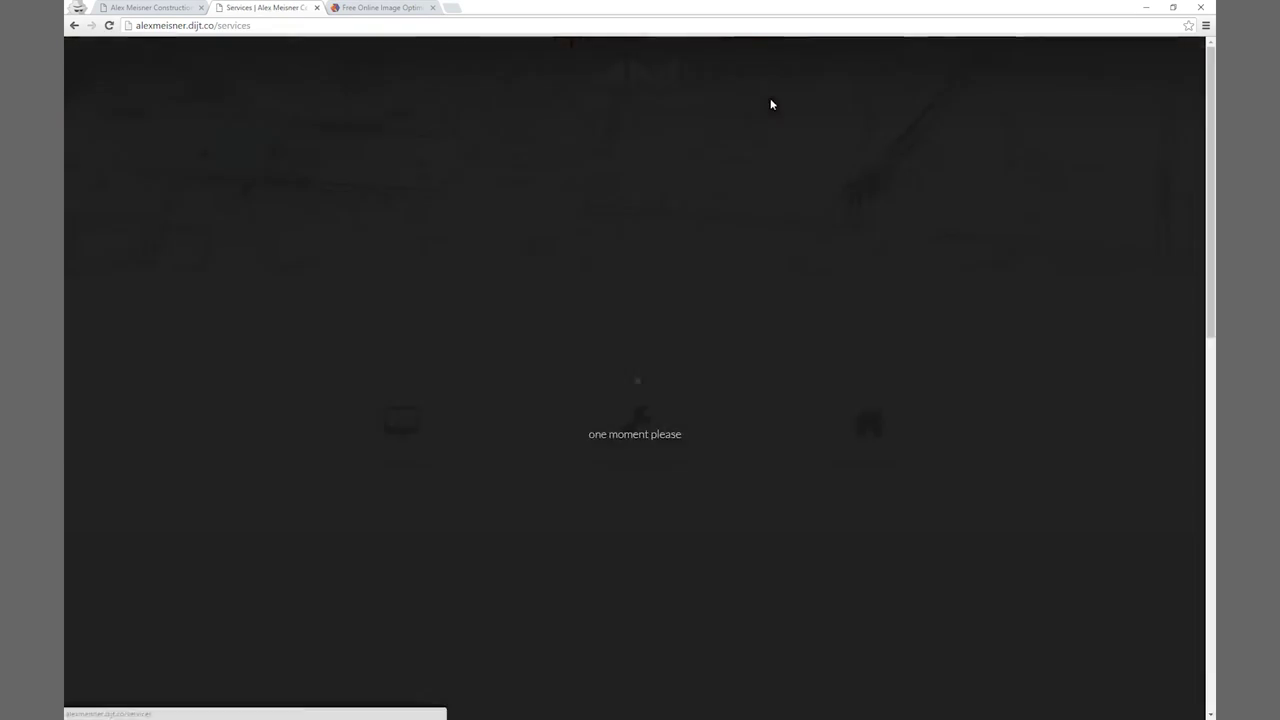
scroll(563, 337, down, 4)
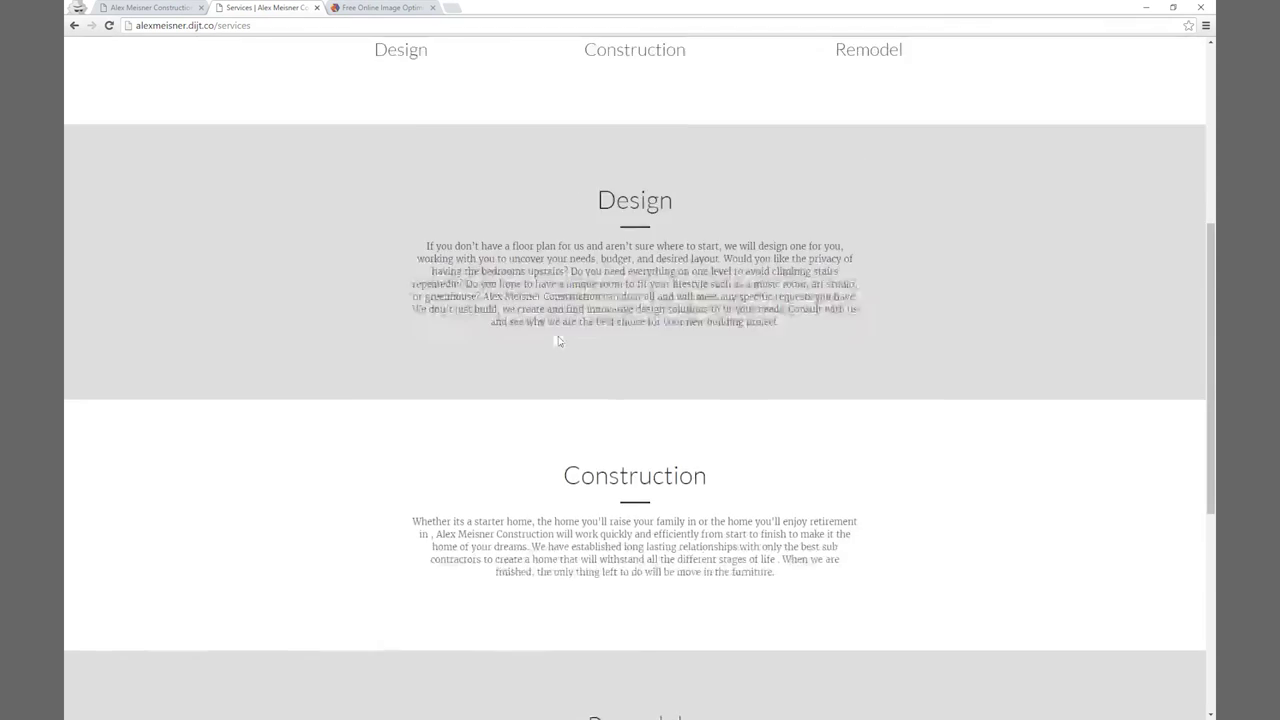
scroll(558, 340, up, 2)
click(148, 8)
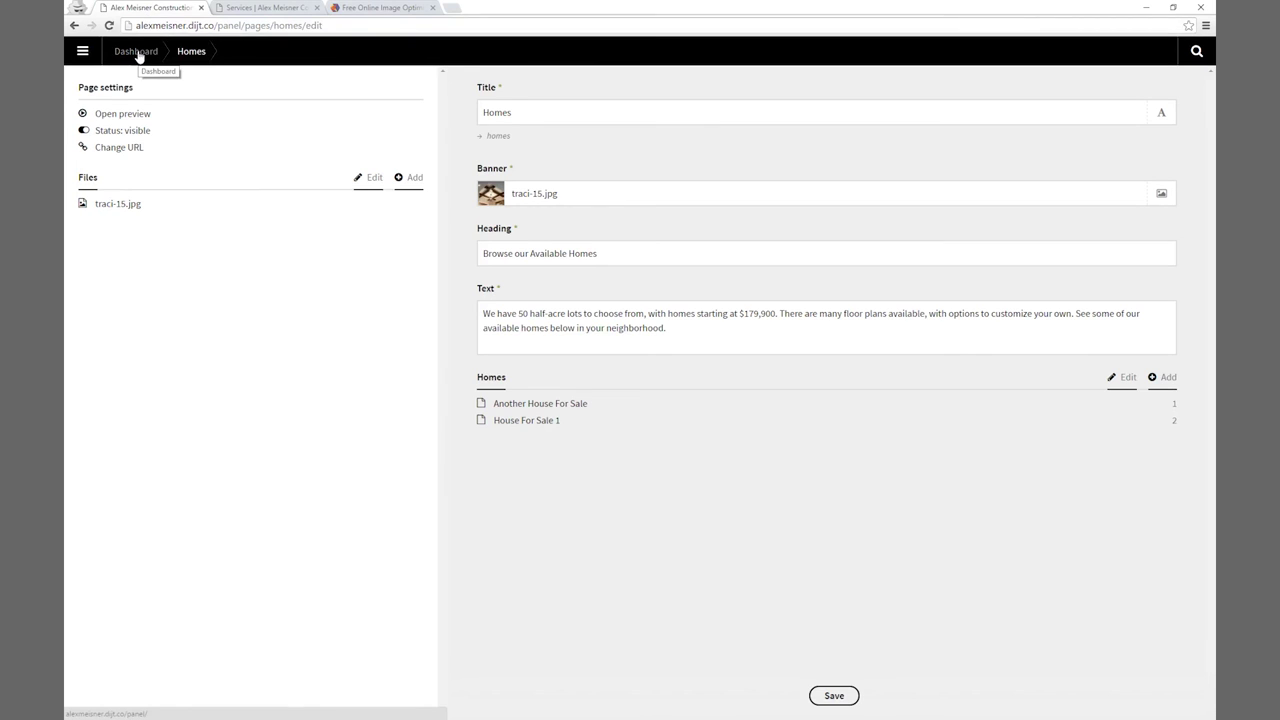
click(138, 53)
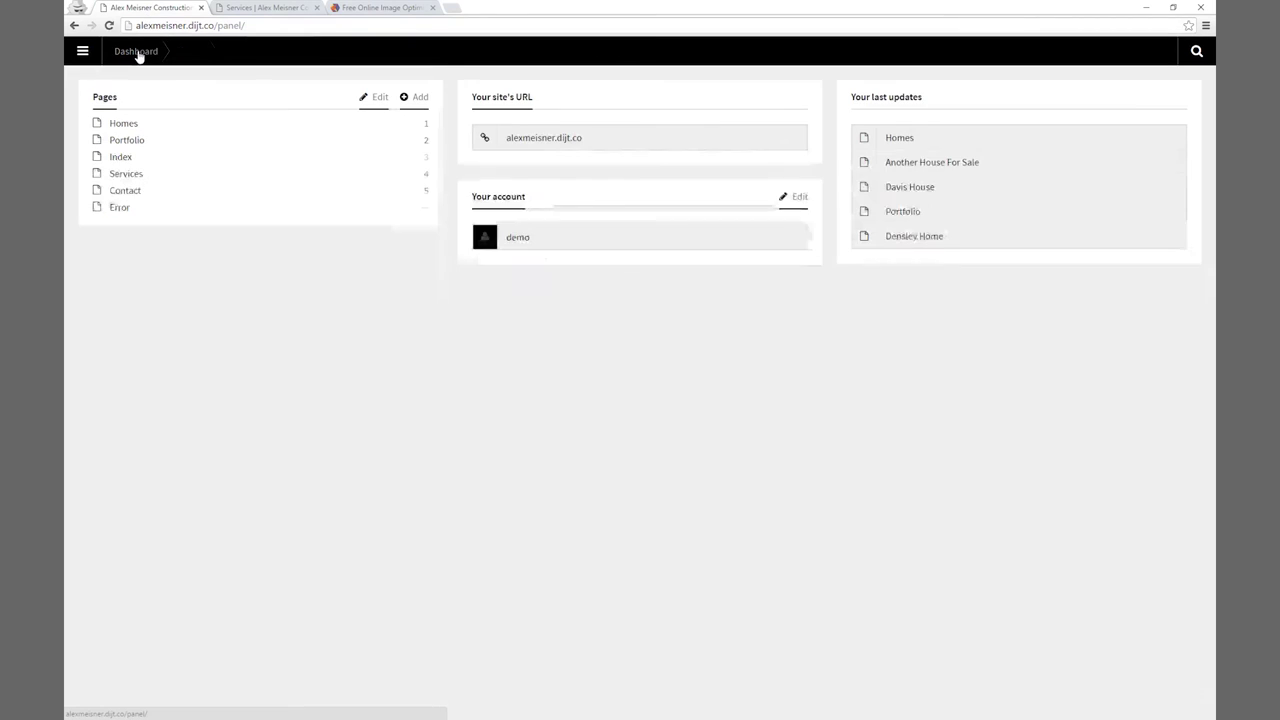
click(122, 175)
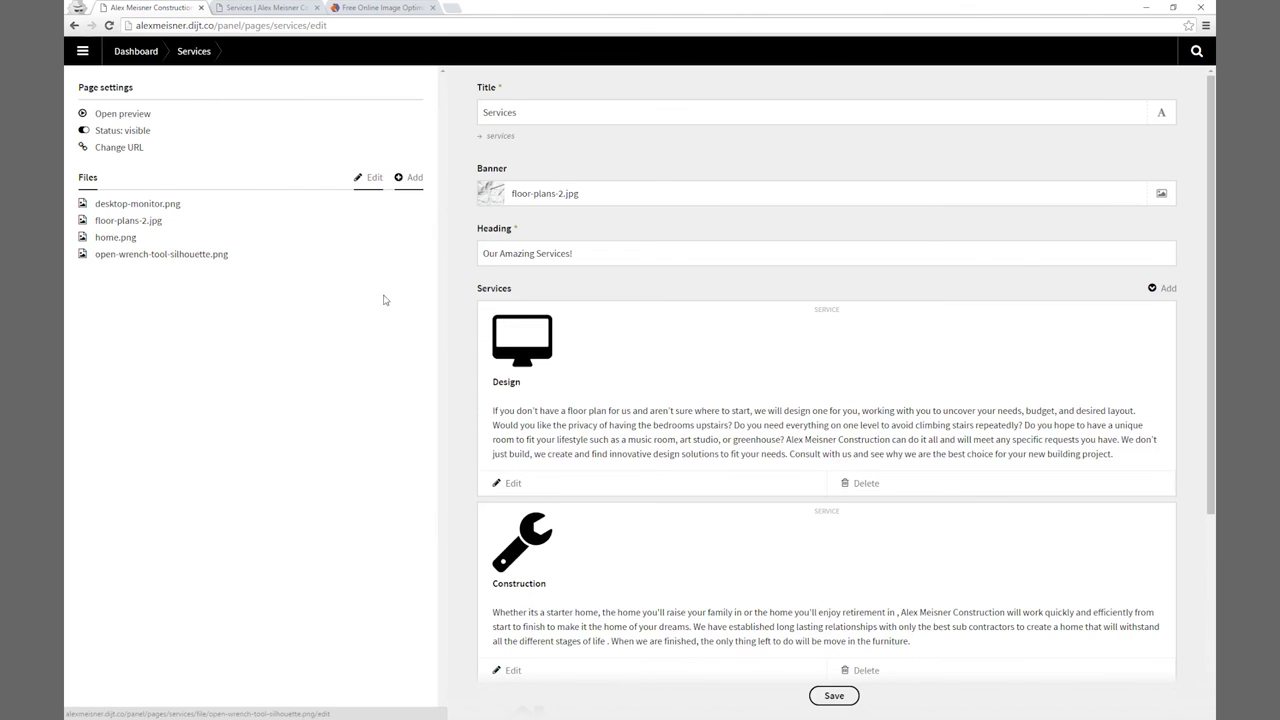
Keep floor-plans-2.jpg as the Services banner image and review the services list.
click(522, 193)
click(522, 193)
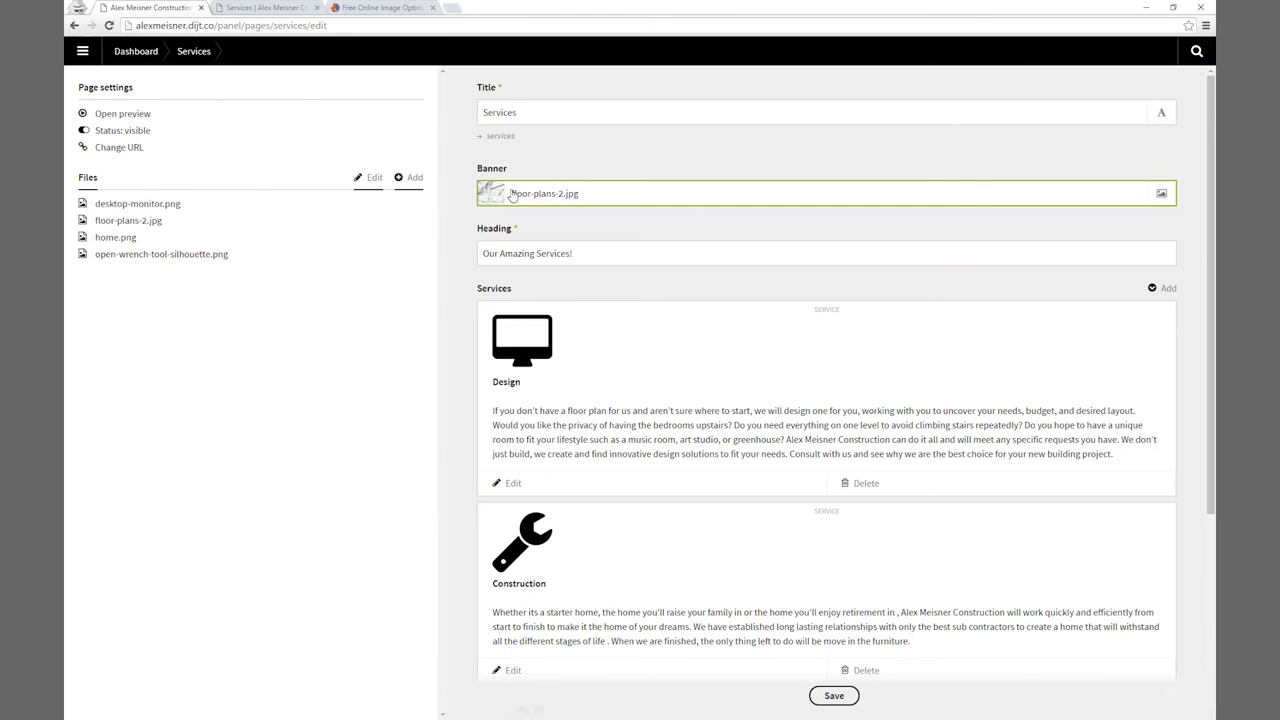
scroll(560, 190, down, 3)
scroll(502, 256, down, 2)
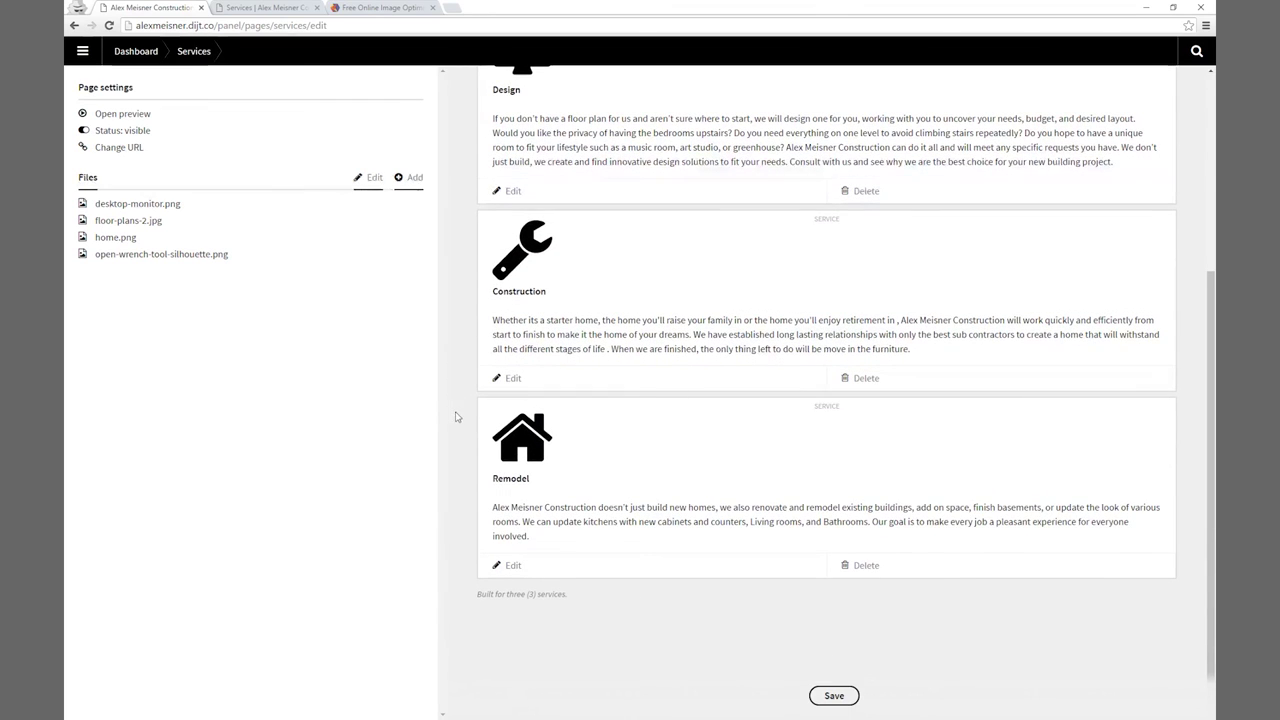
scroll(452, 417, up, 3)
scroll(455, 417, down, 3)
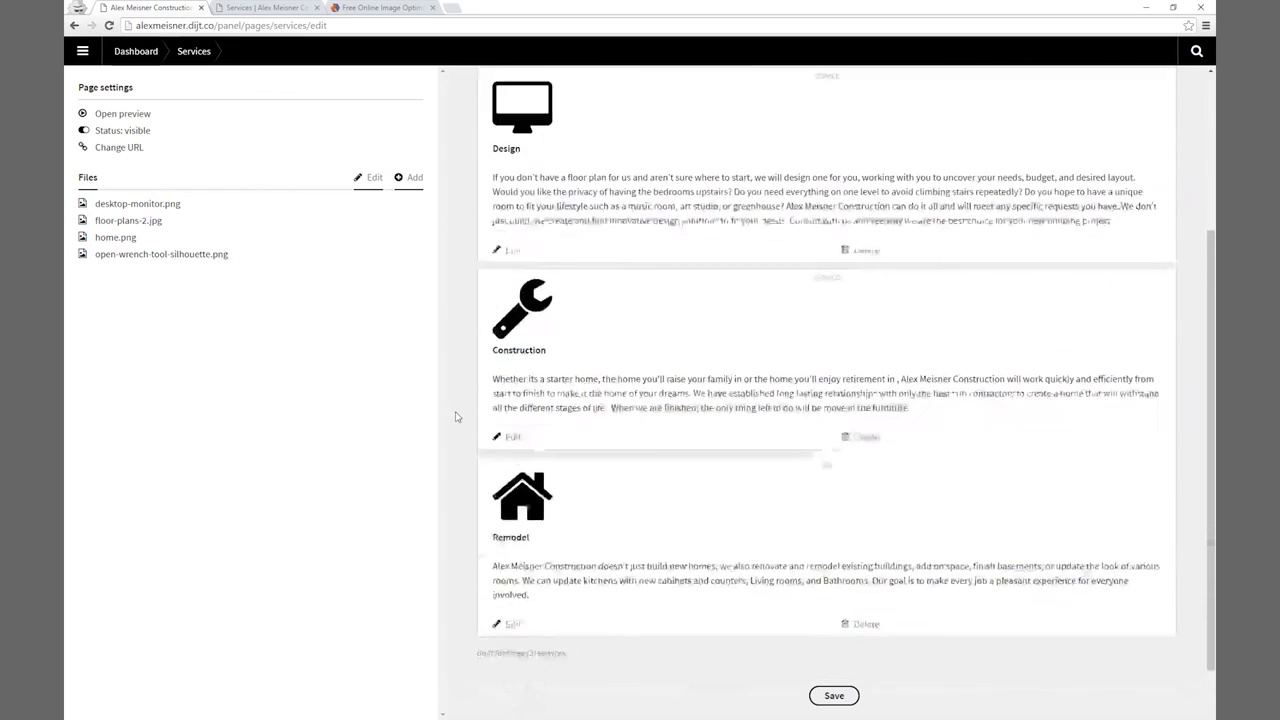
scroll(455, 417, up, 3)
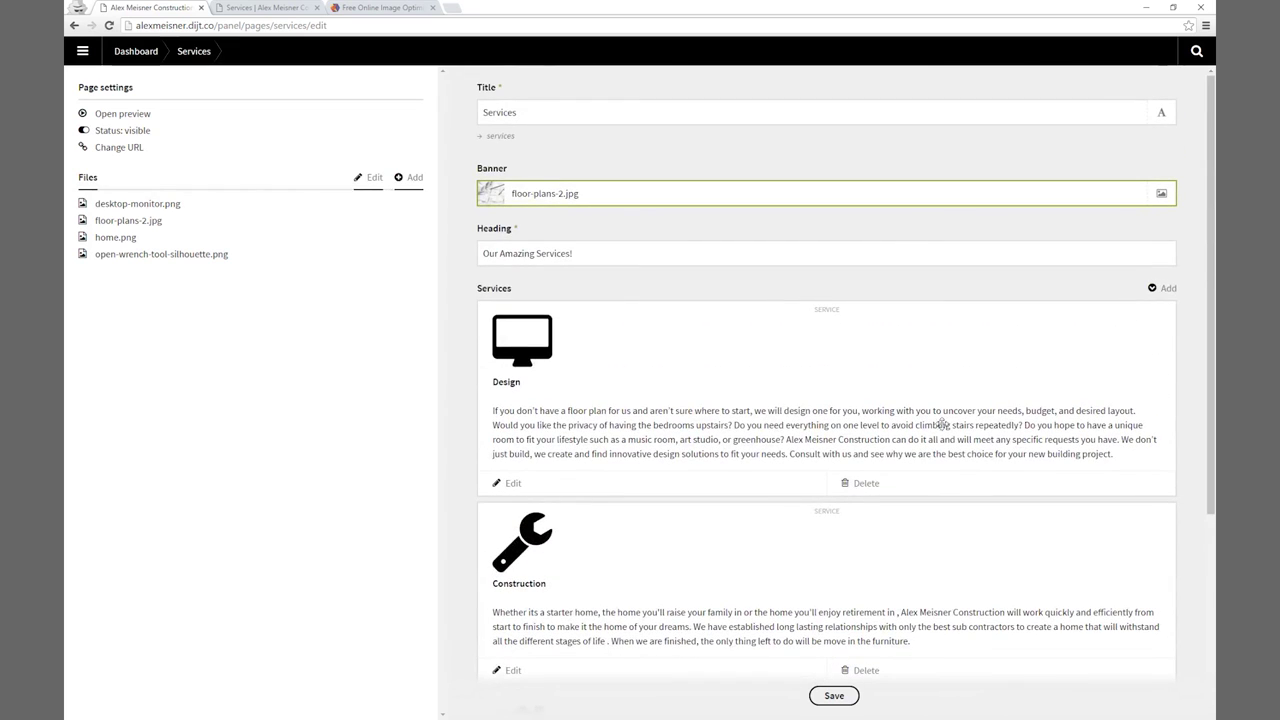
Open the Design service editor, cancel without changes, and view the live Services page.
click(513, 484)
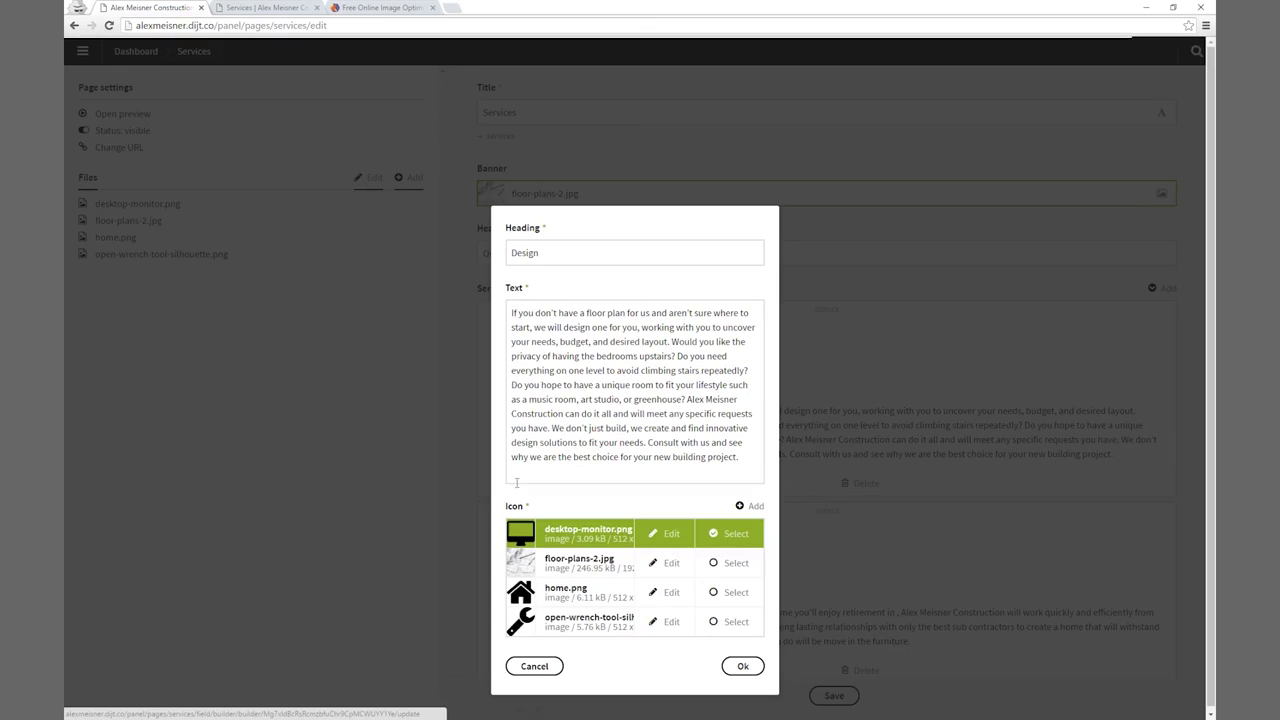
click(569, 326)
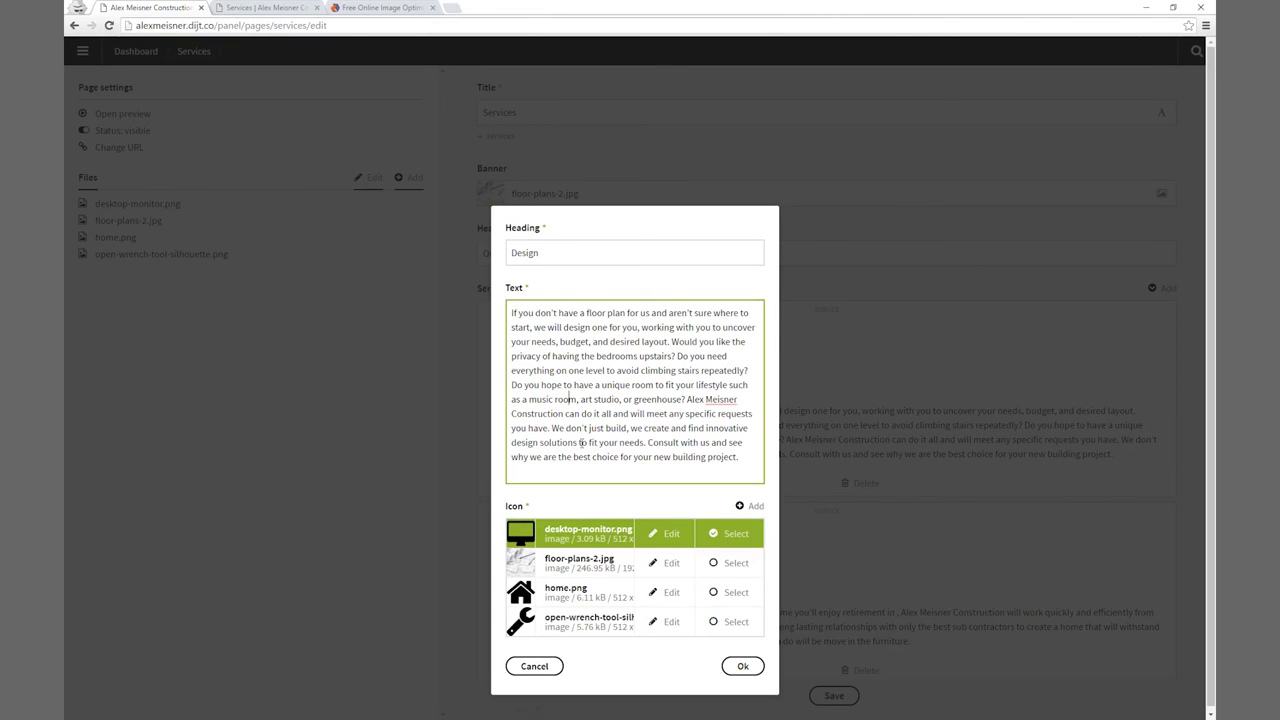
click(532, 666)
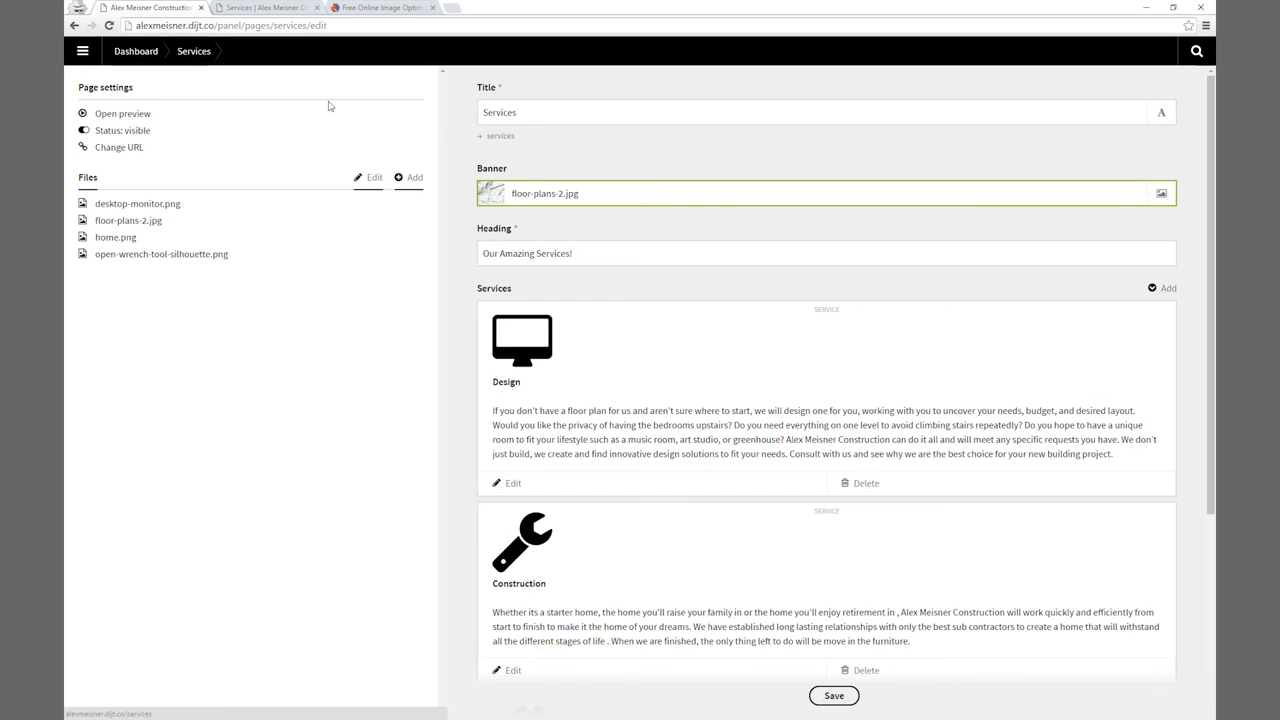
click(265, 12)
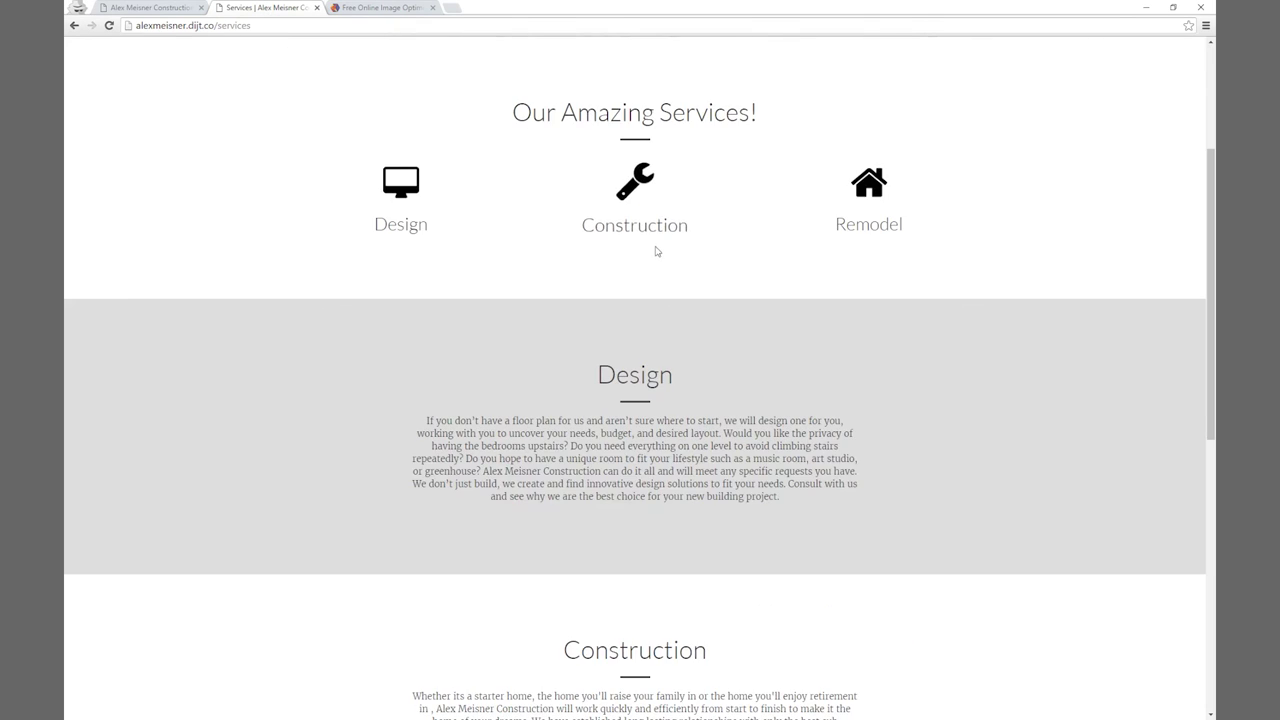
View the live Contact page, then open the Contact page editor from the panel dashboard.
scroll(657, 245, up, 3)
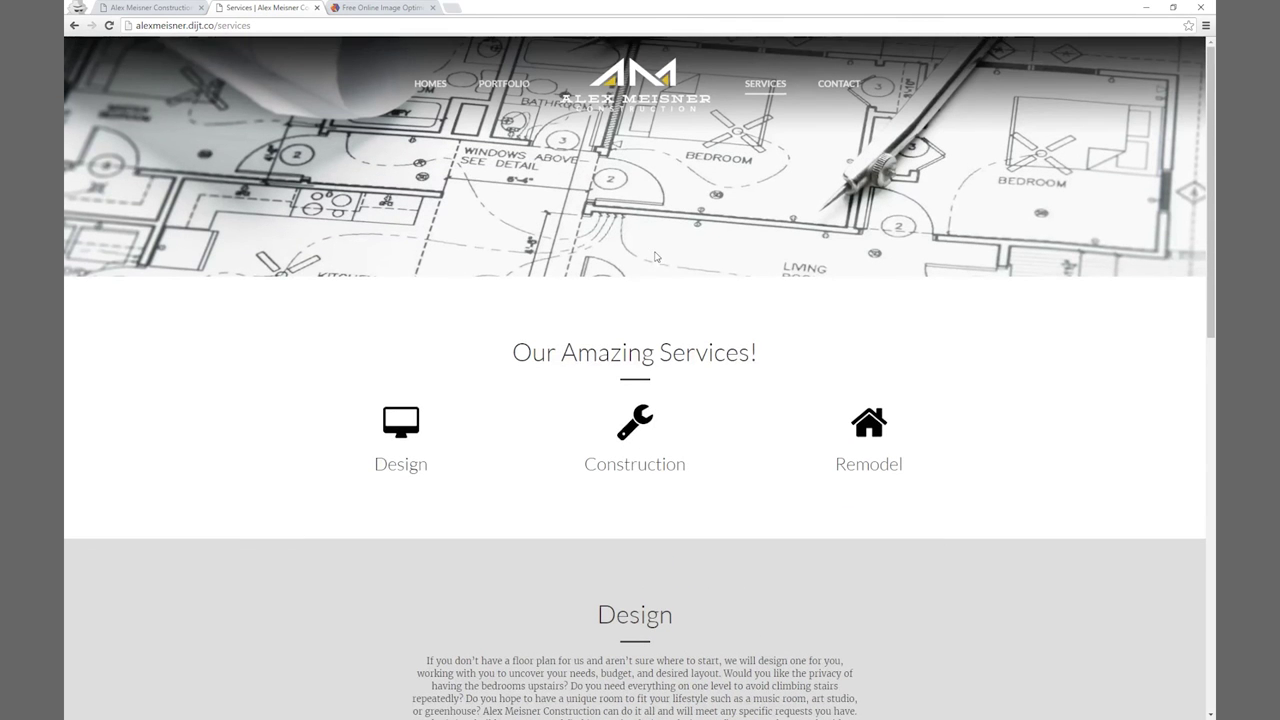
click(838, 84)
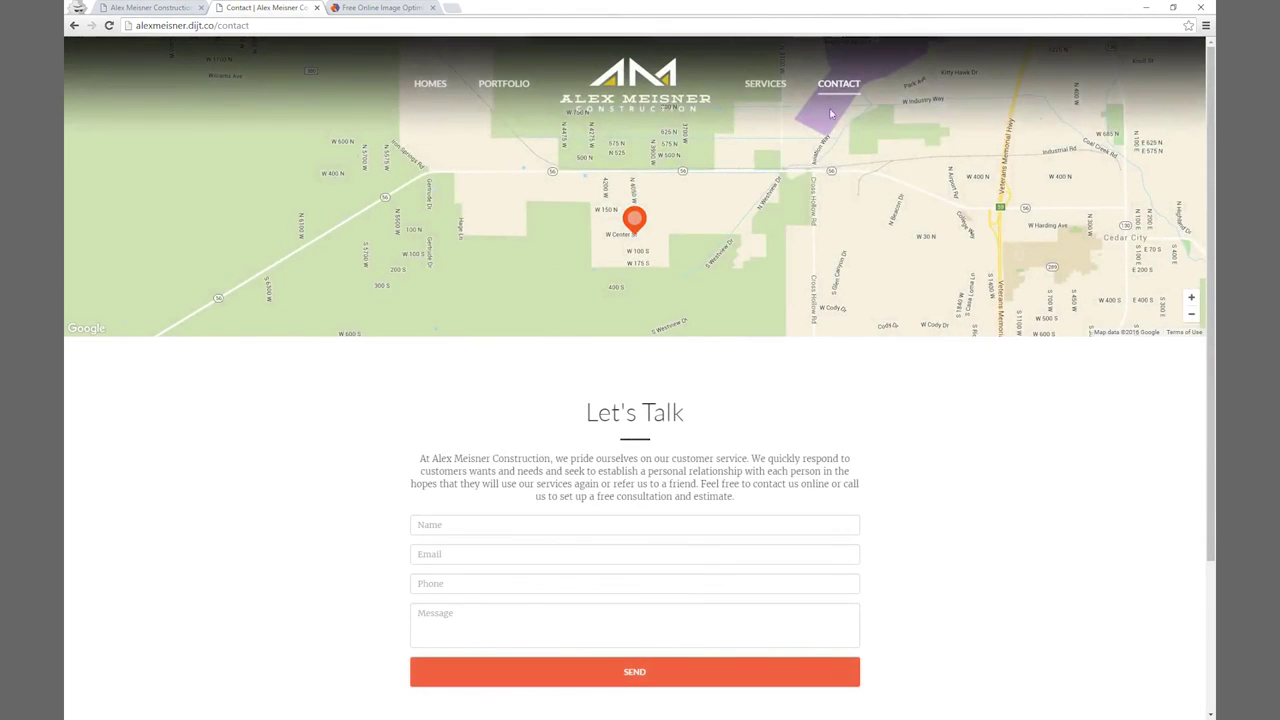
scroll(839, 110, down, 3)
scroll(839, 130, up, 1)
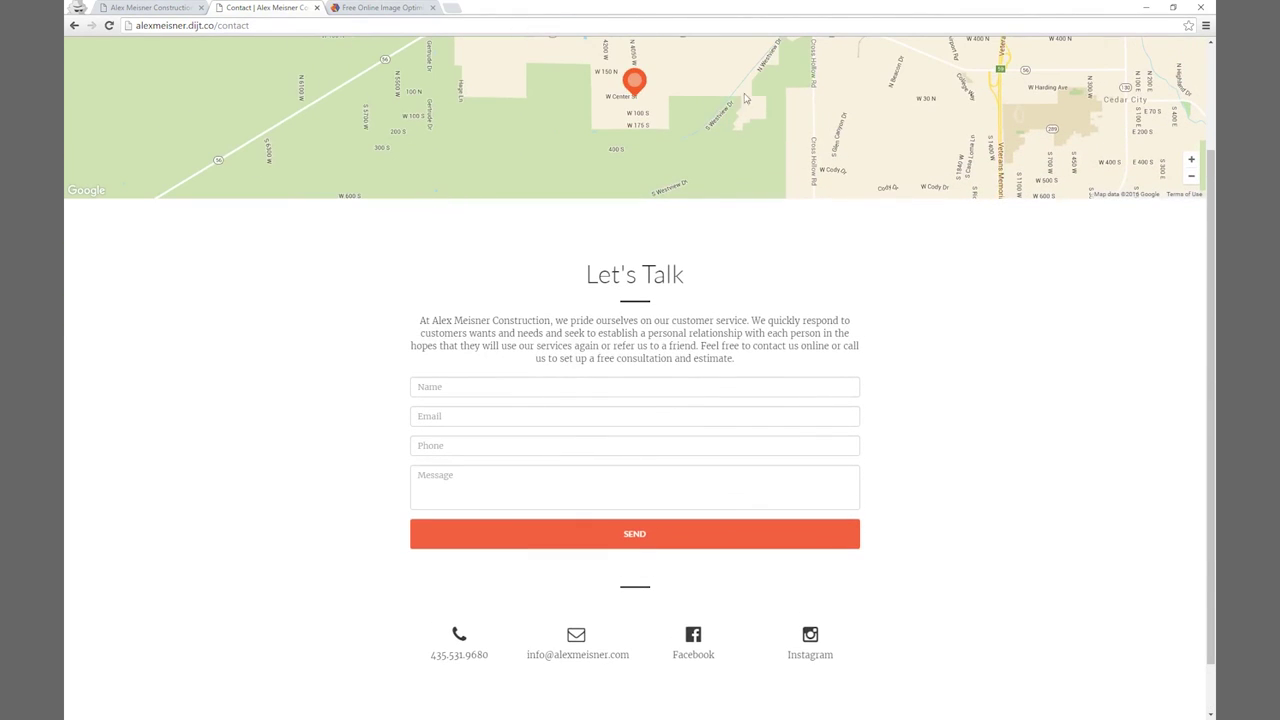
click(145, 10)
click(146, 54)
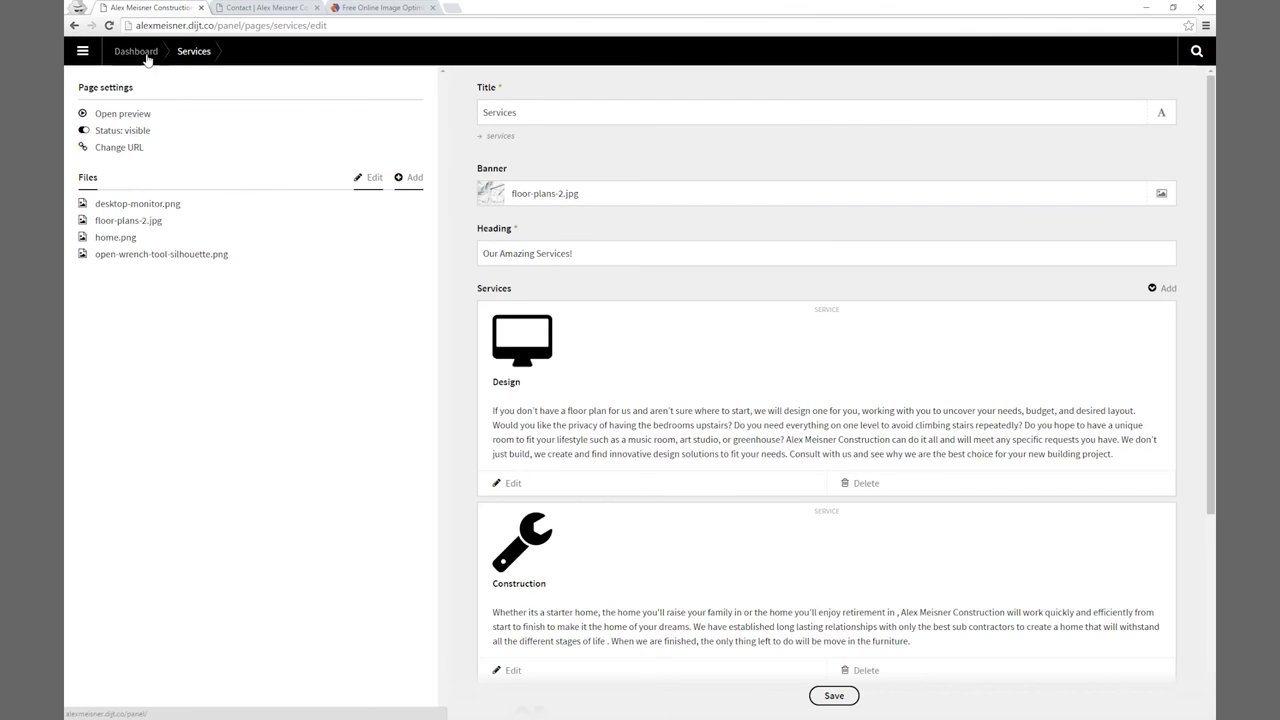
click(125, 191)
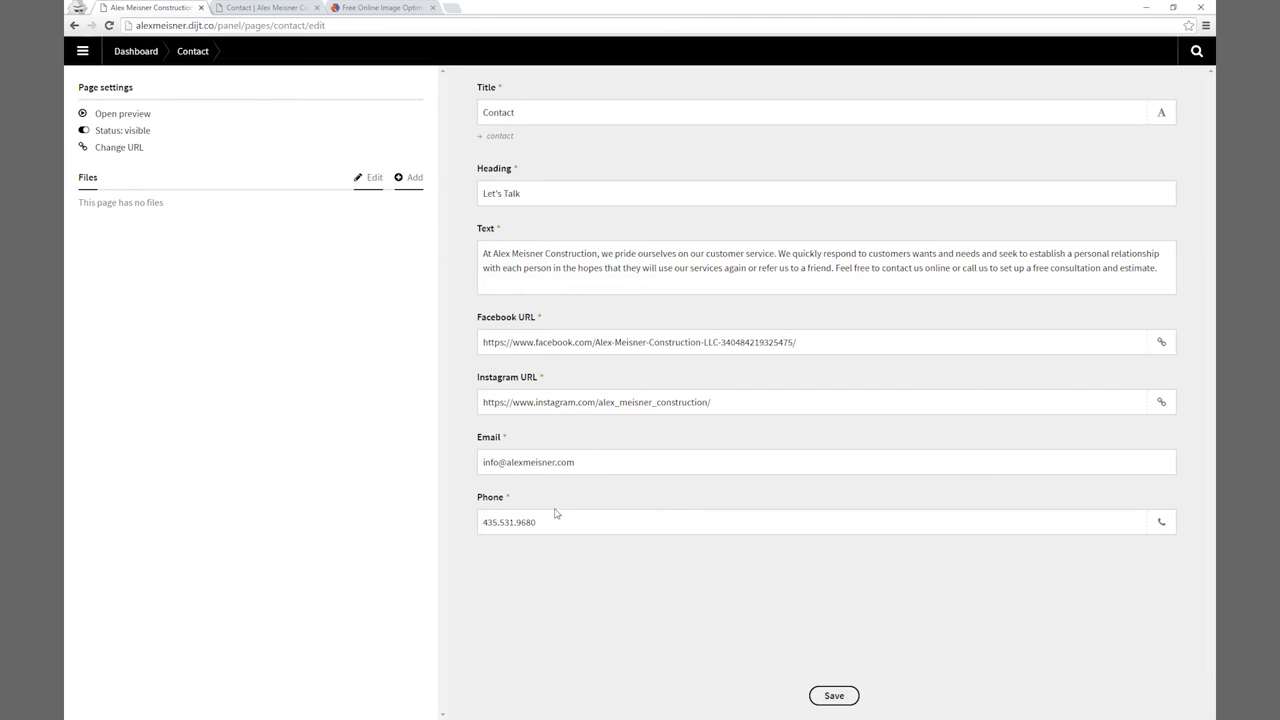
Check the live Contact page's 'Let's Talk' heading, then return to the panel dashboard.
click(278, 12)
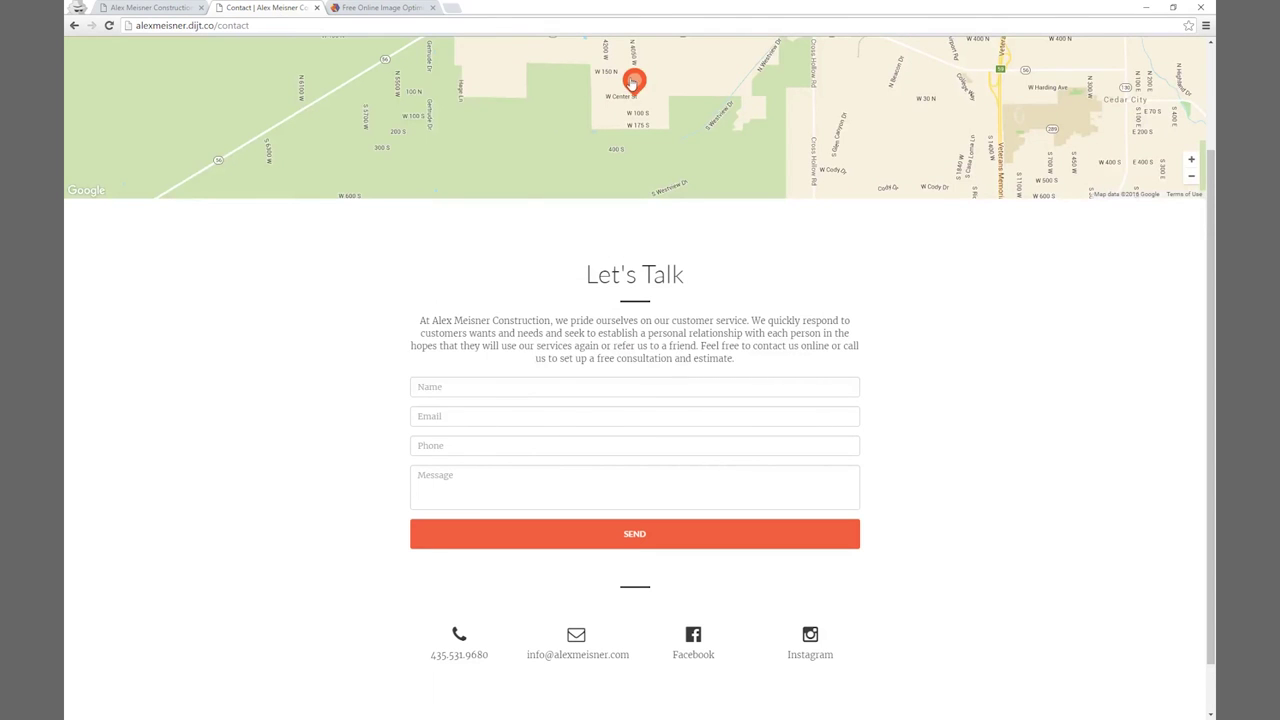
scroll(643, 107, up, 2)
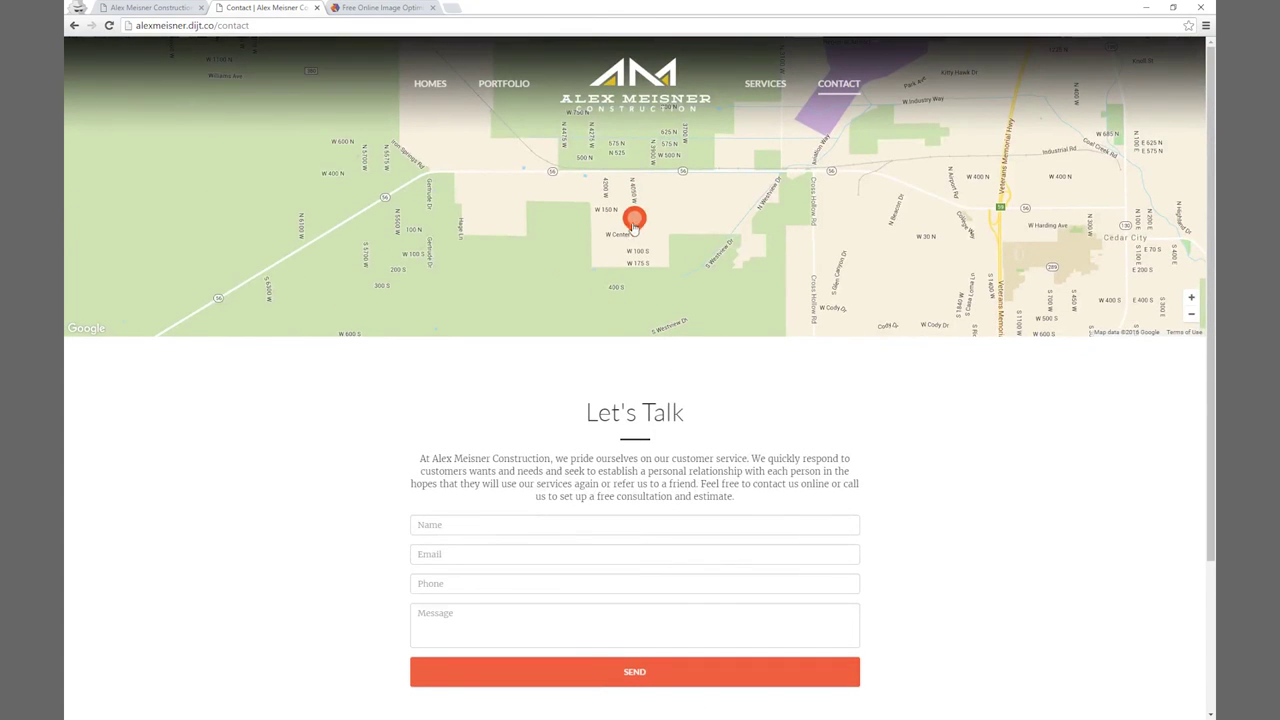
scroll(886, 309, down, 3)
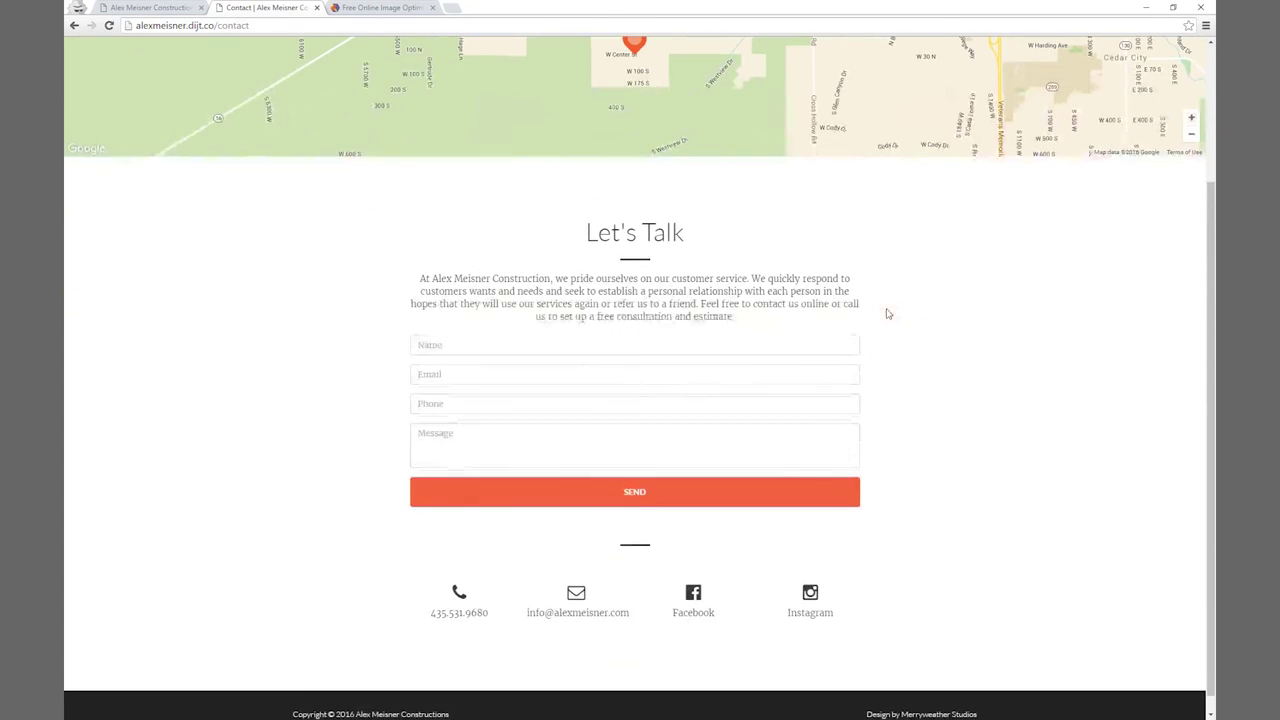
scroll(886, 313, up, 1)
scroll(886, 313, up, 2)
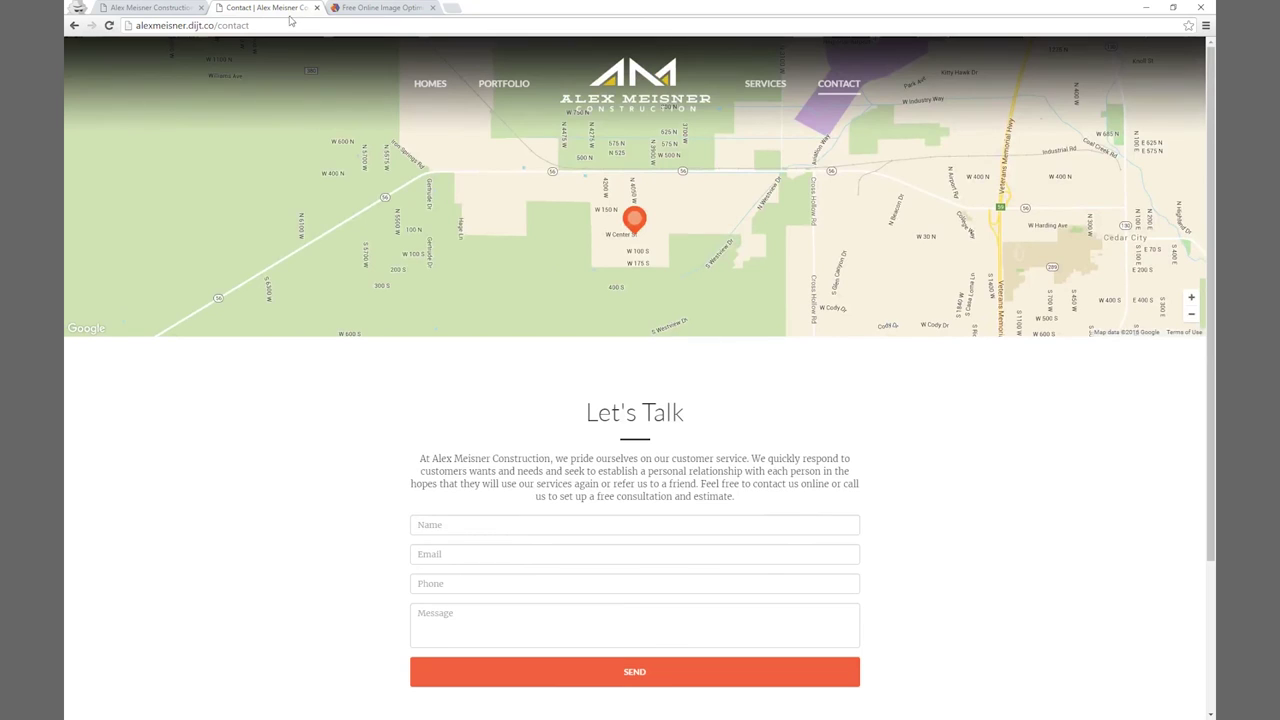
click(155, 8)
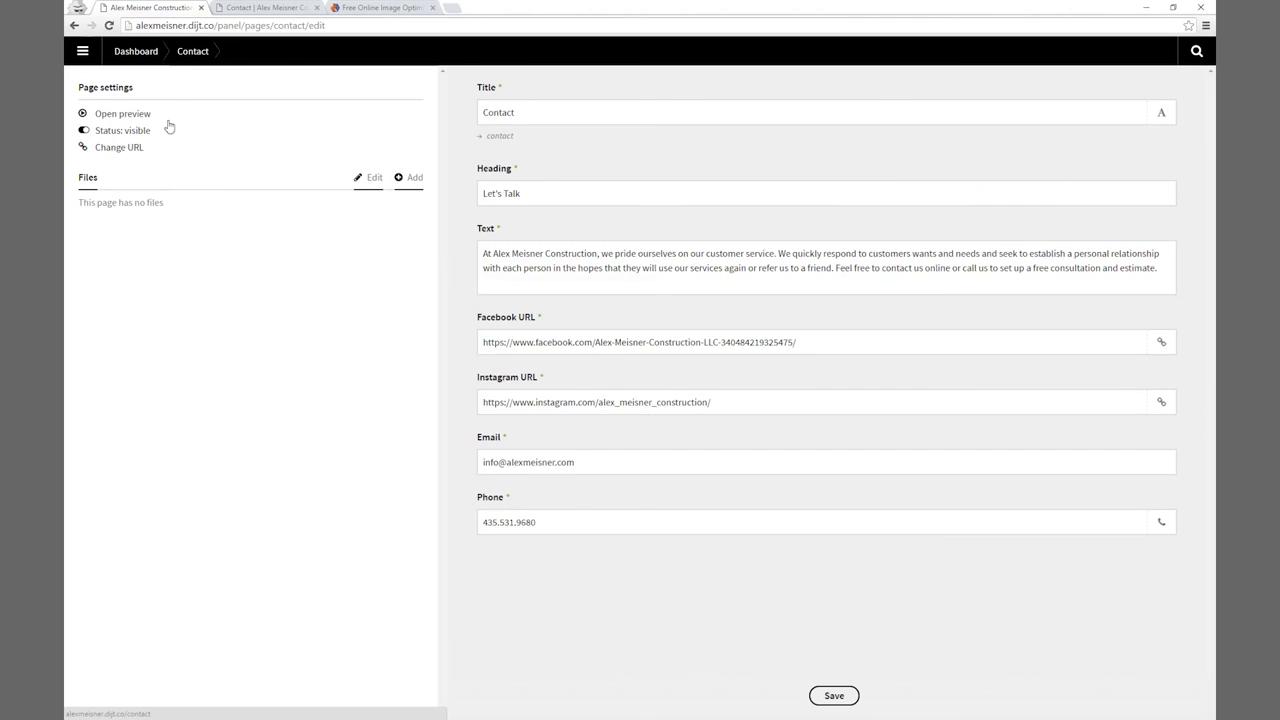
click(133, 51)
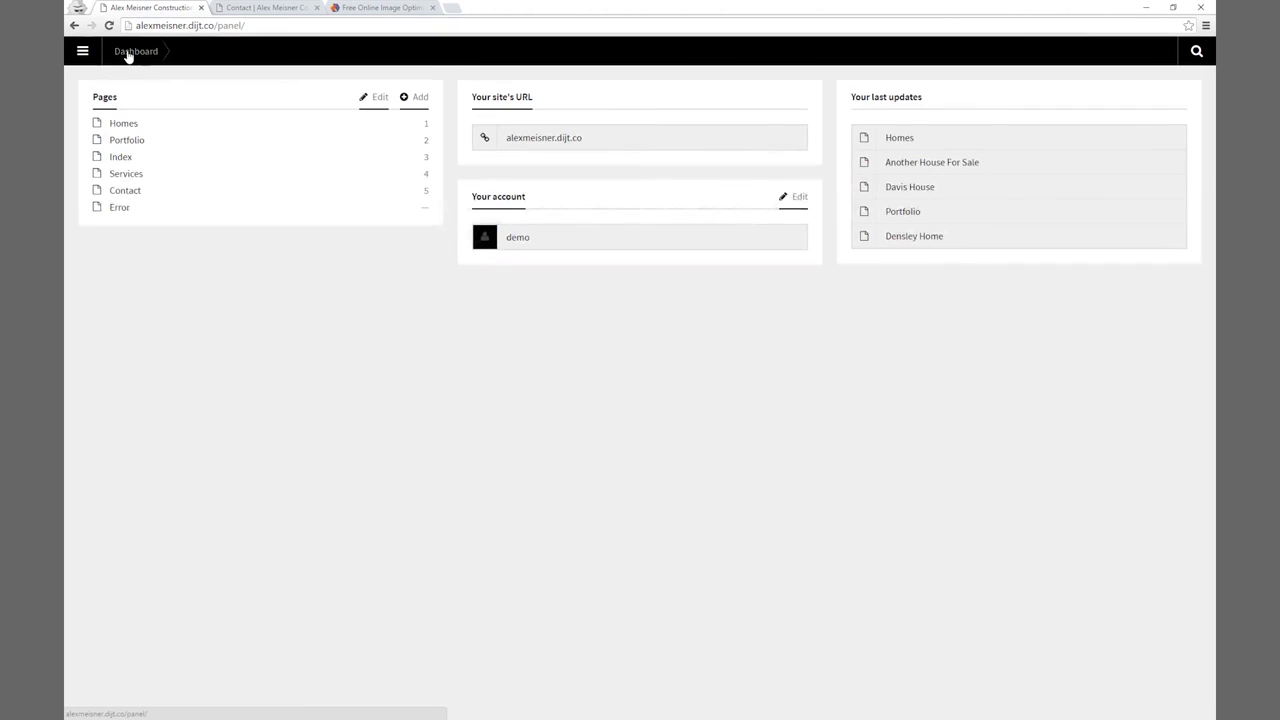
Open the Error page in the panel and test it live by loading a nonexistent 'ninja' URL.
click(120, 208)
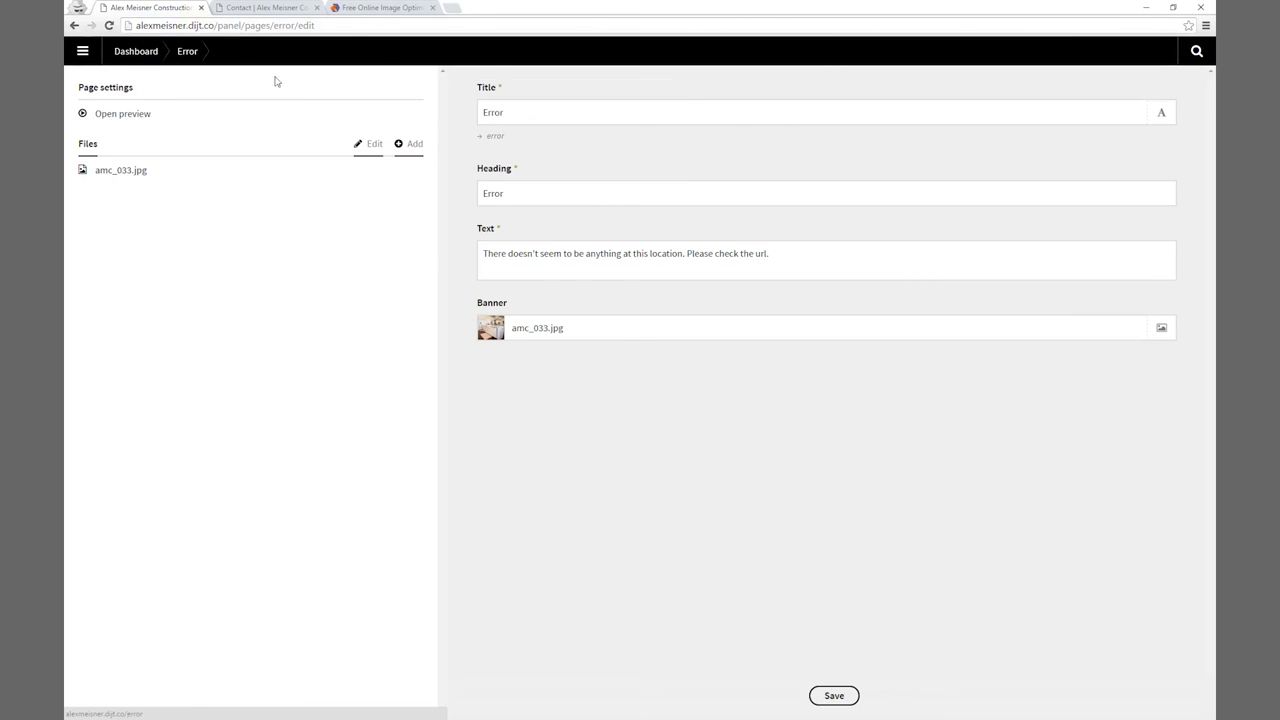
click(282, 12)
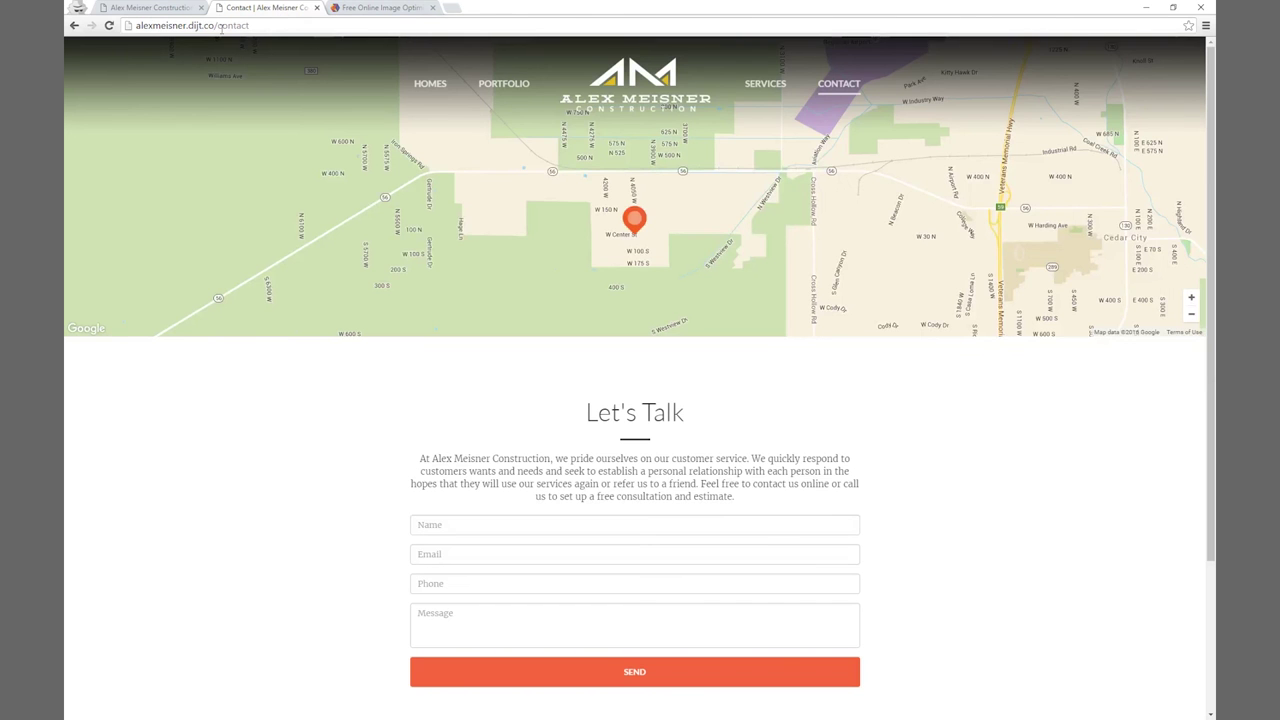
double_click(240, 26)
text(ninja)
key(Return)
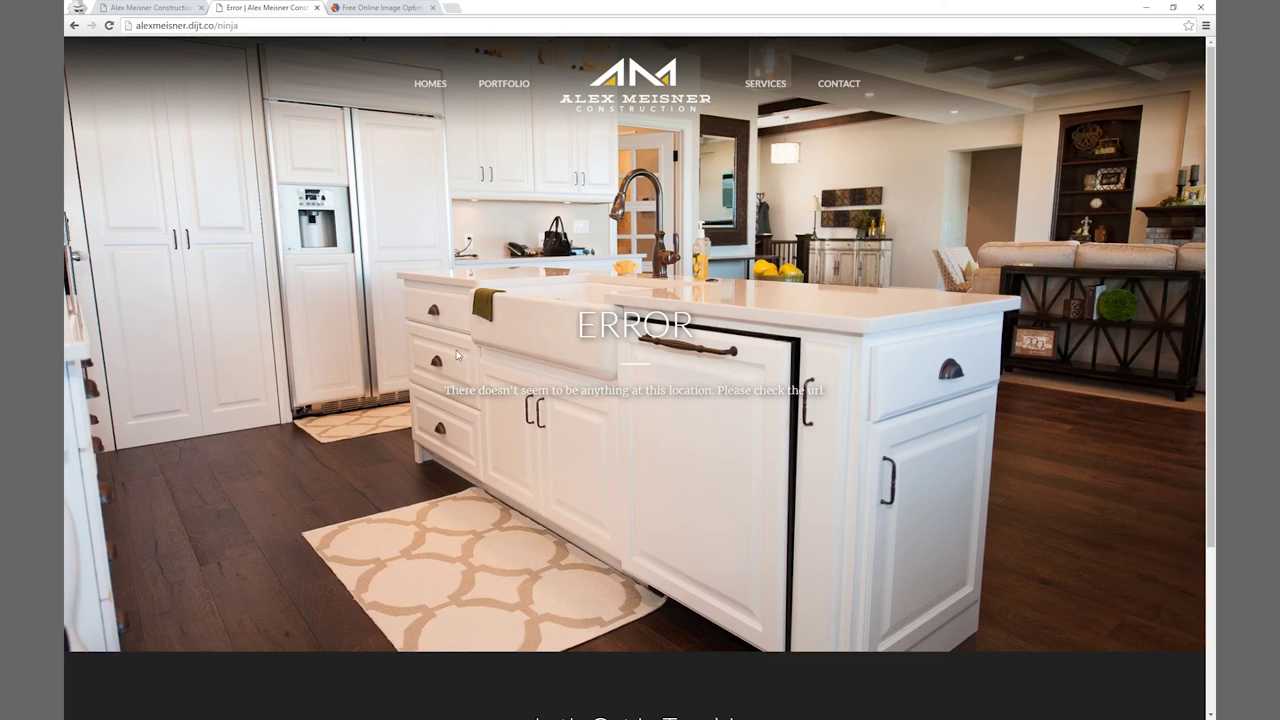
Return from the live error page to the panel's Error editor and then the dashboard.
double_click(232, 25)
click(150, 8)
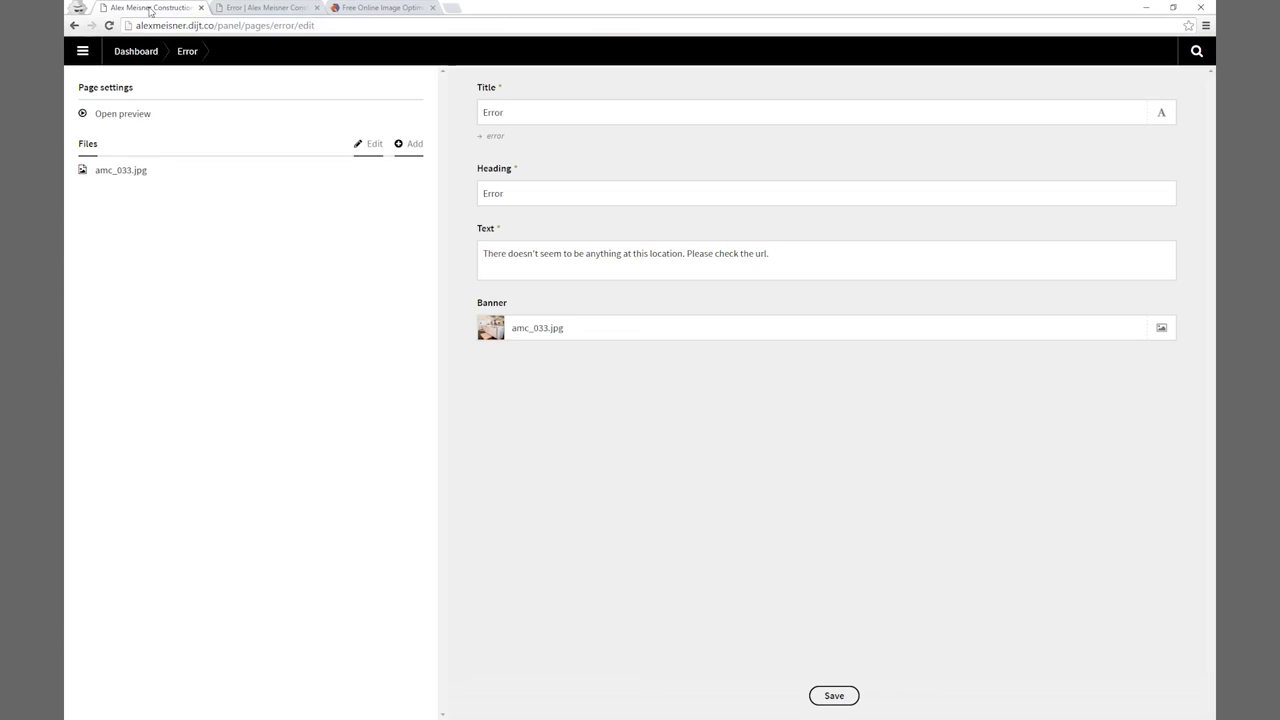
click(136, 51)
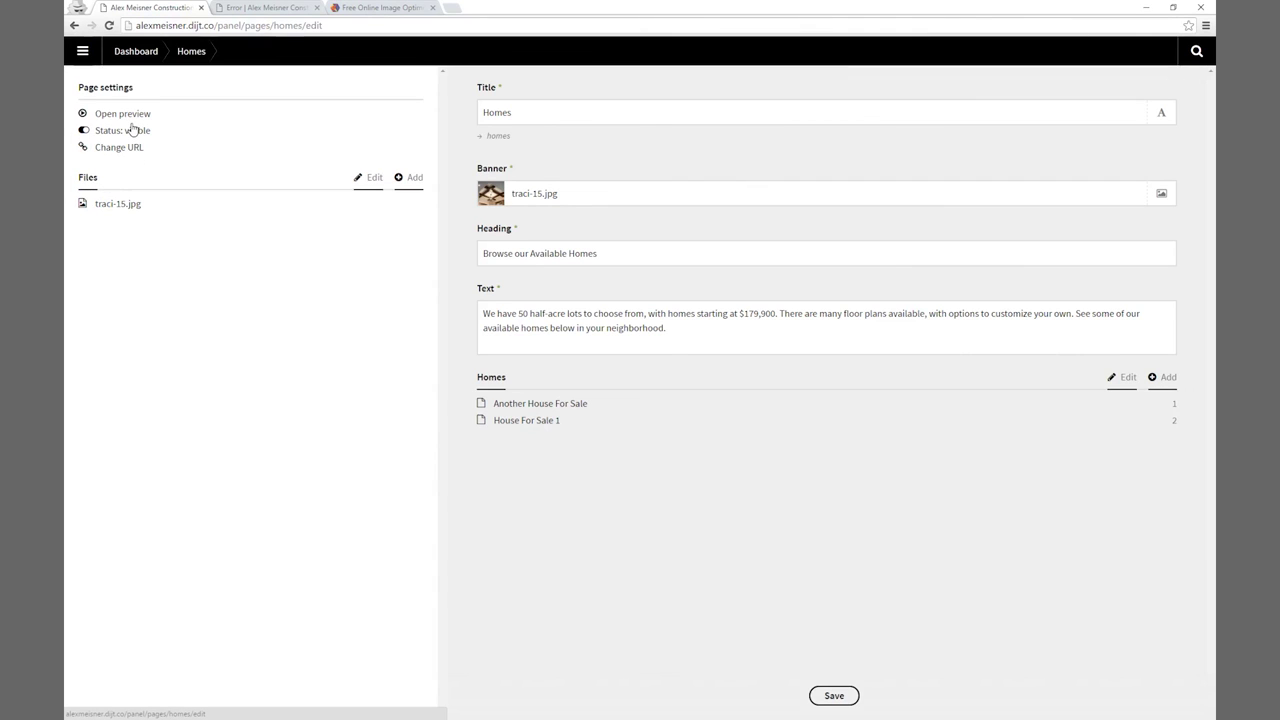
Open the Davis House project editor from the Portfolio page in the panel.
click(134, 50)
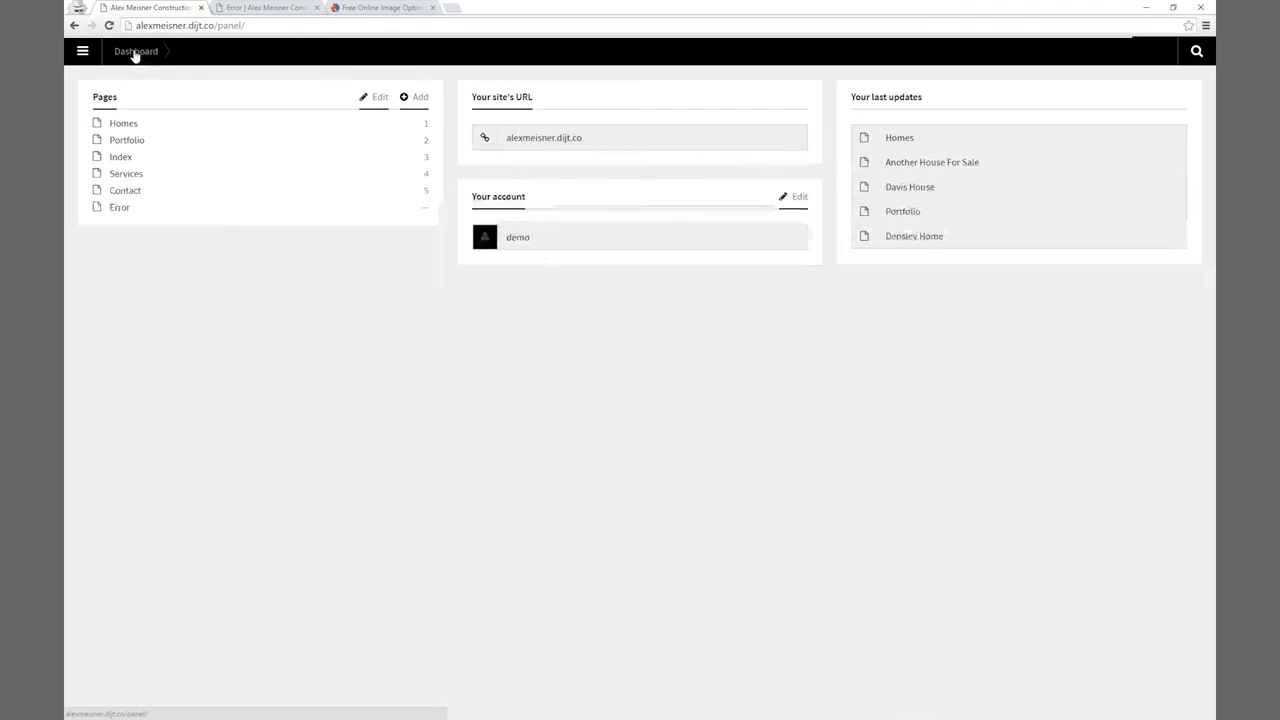
click(127, 139)
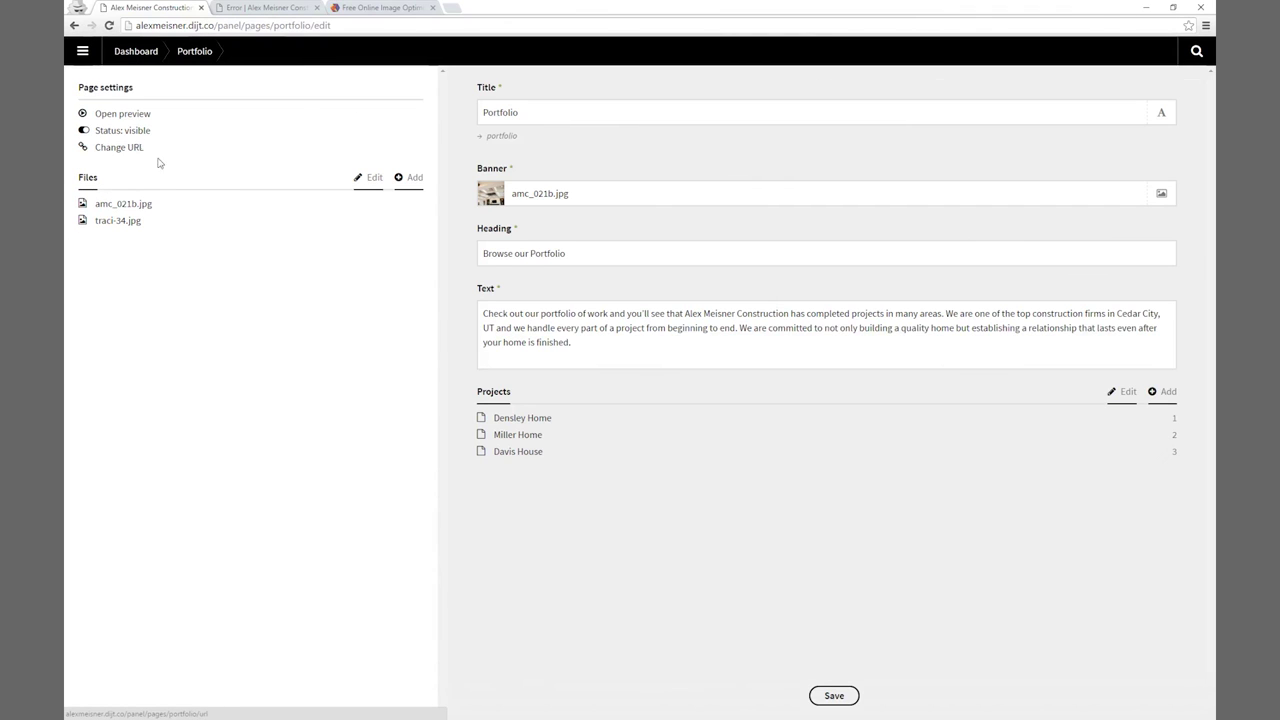
click(530, 456)
click(266, 9)
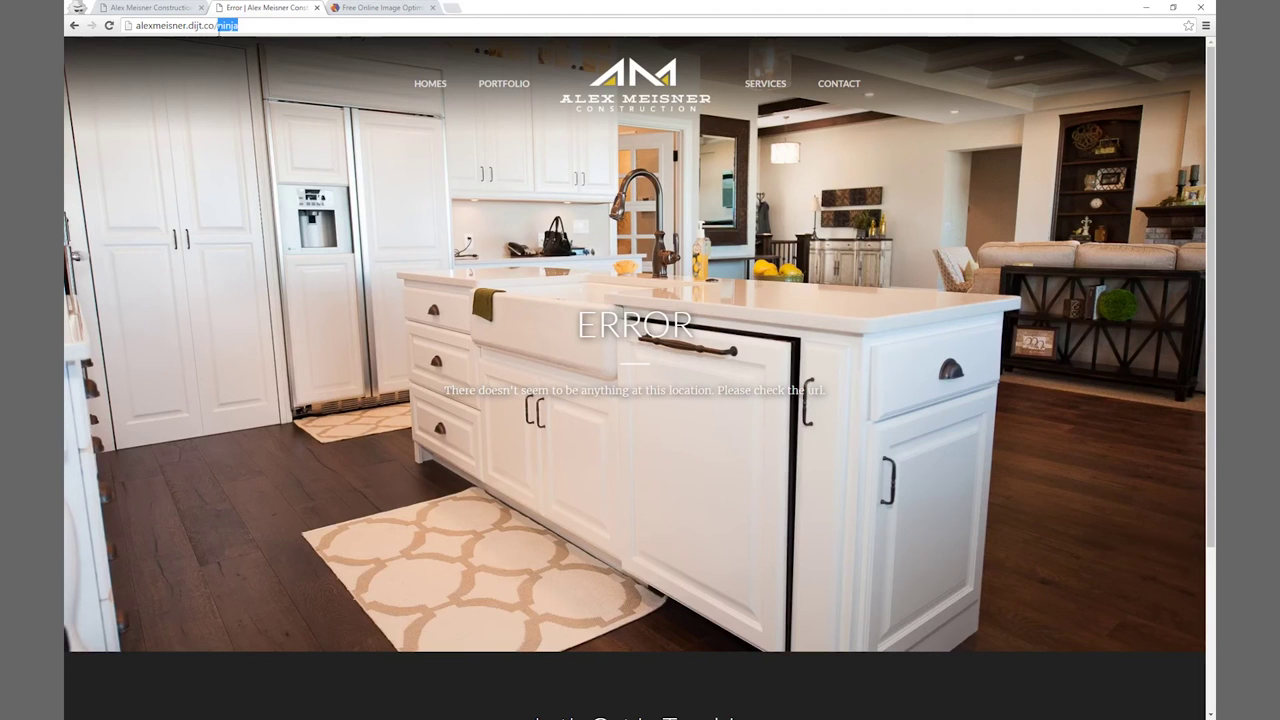
click(167, 8)
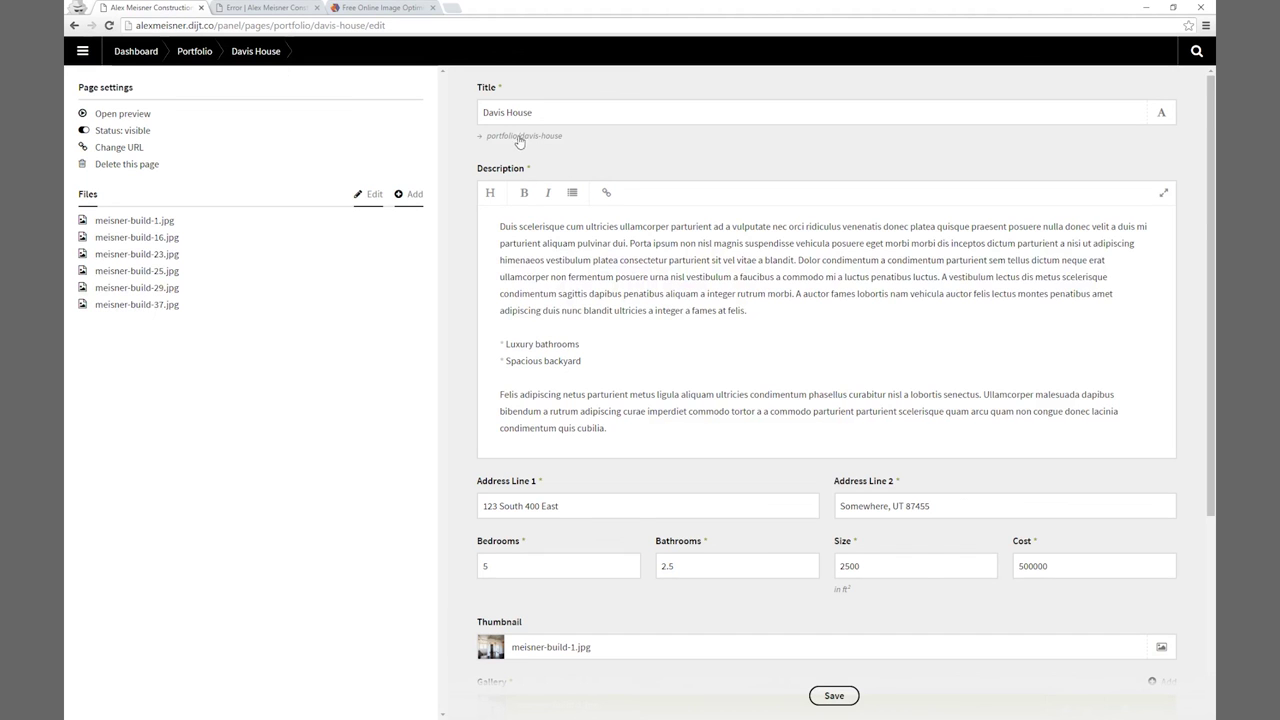
On the live site, browse Homes and Portfolio, then open the Davis House project page.
click(262, 7)
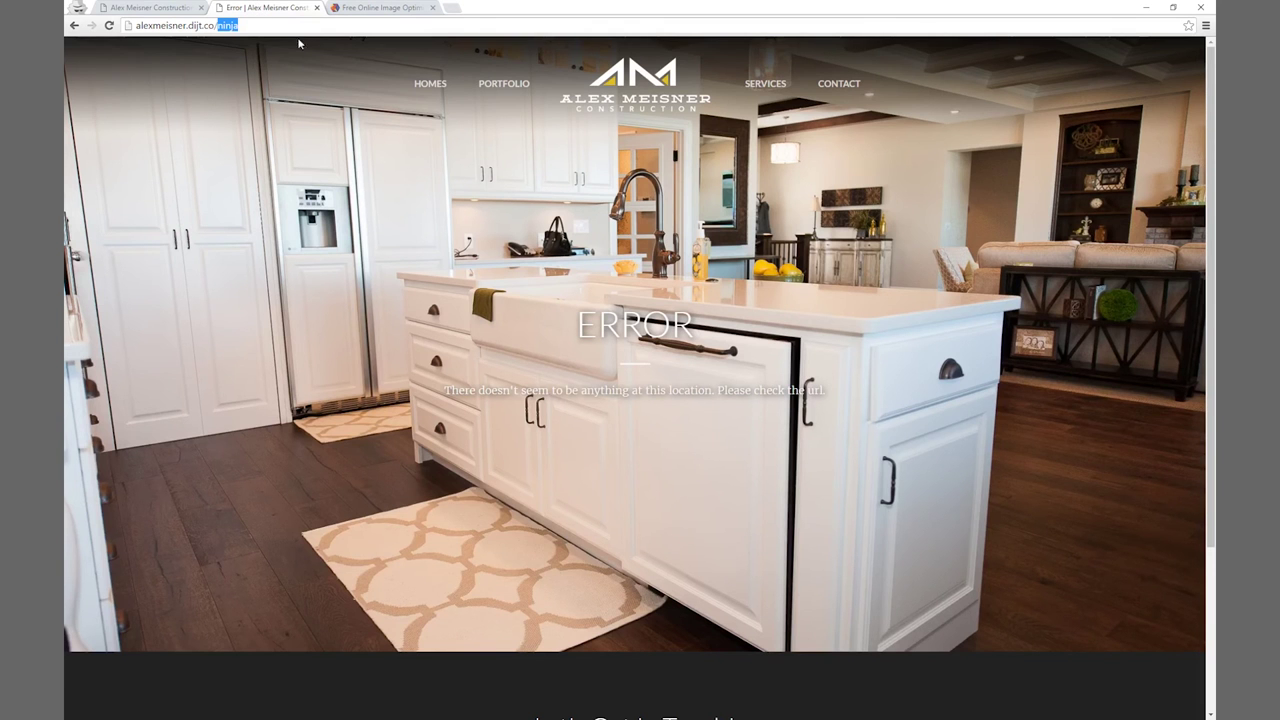
click(431, 84)
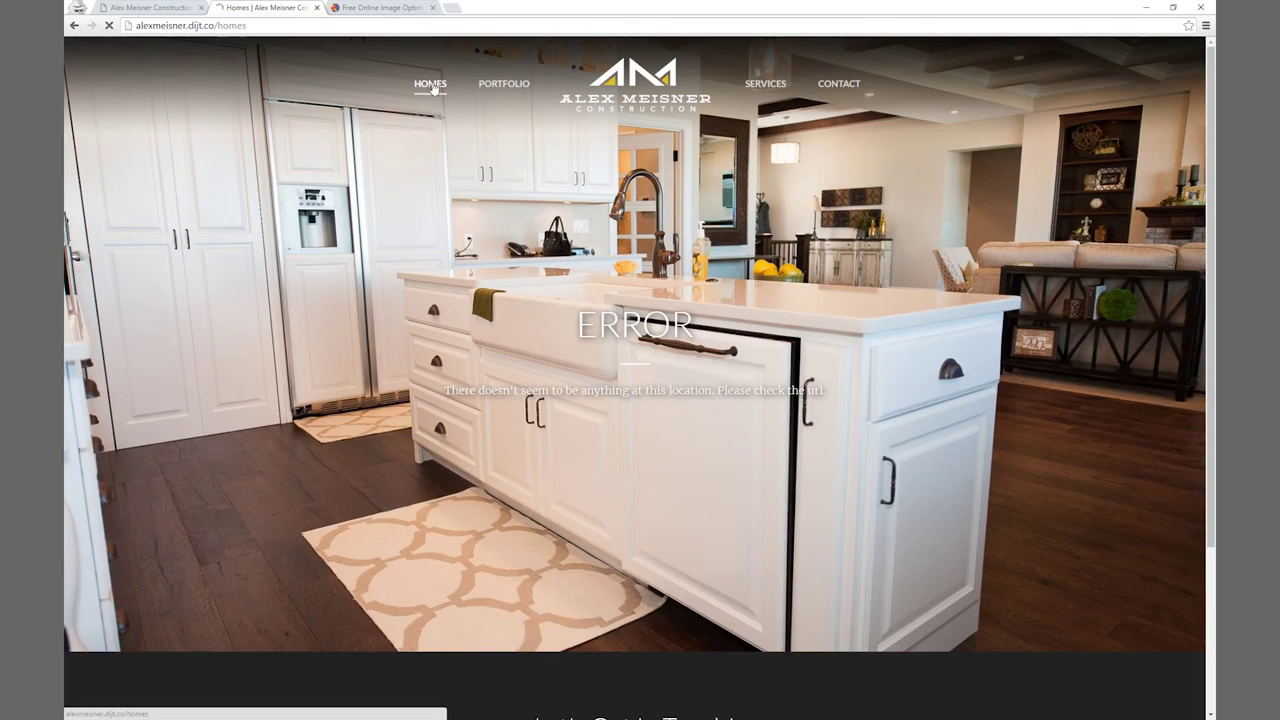
scroll(514, 329, down, 3)
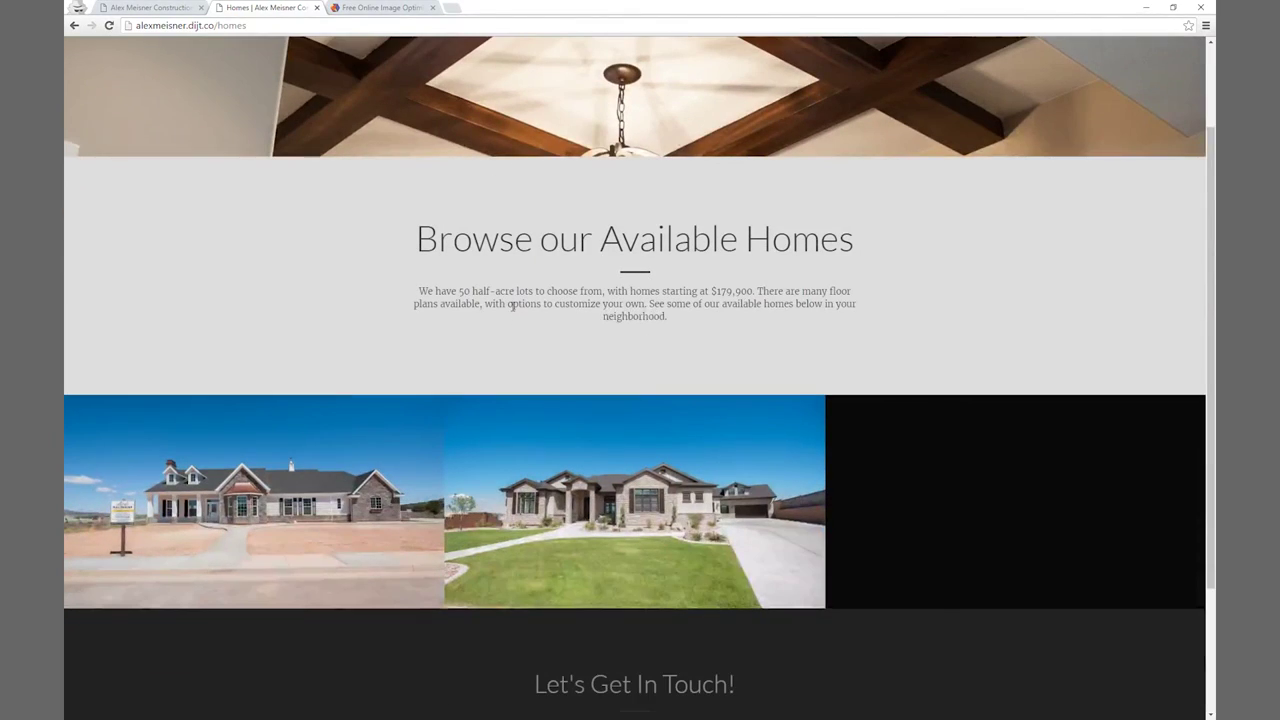
scroll(503, 240, up, 3)
click(494, 88)
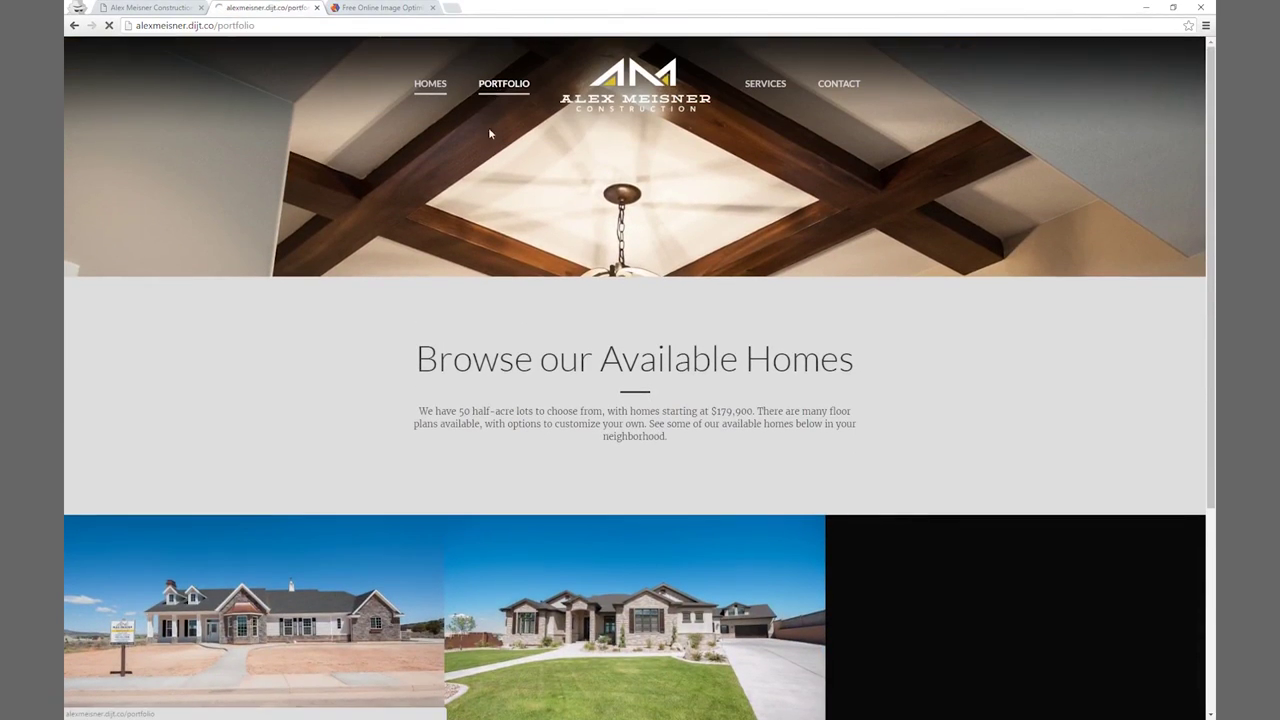
scroll(505, 283, down, 1)
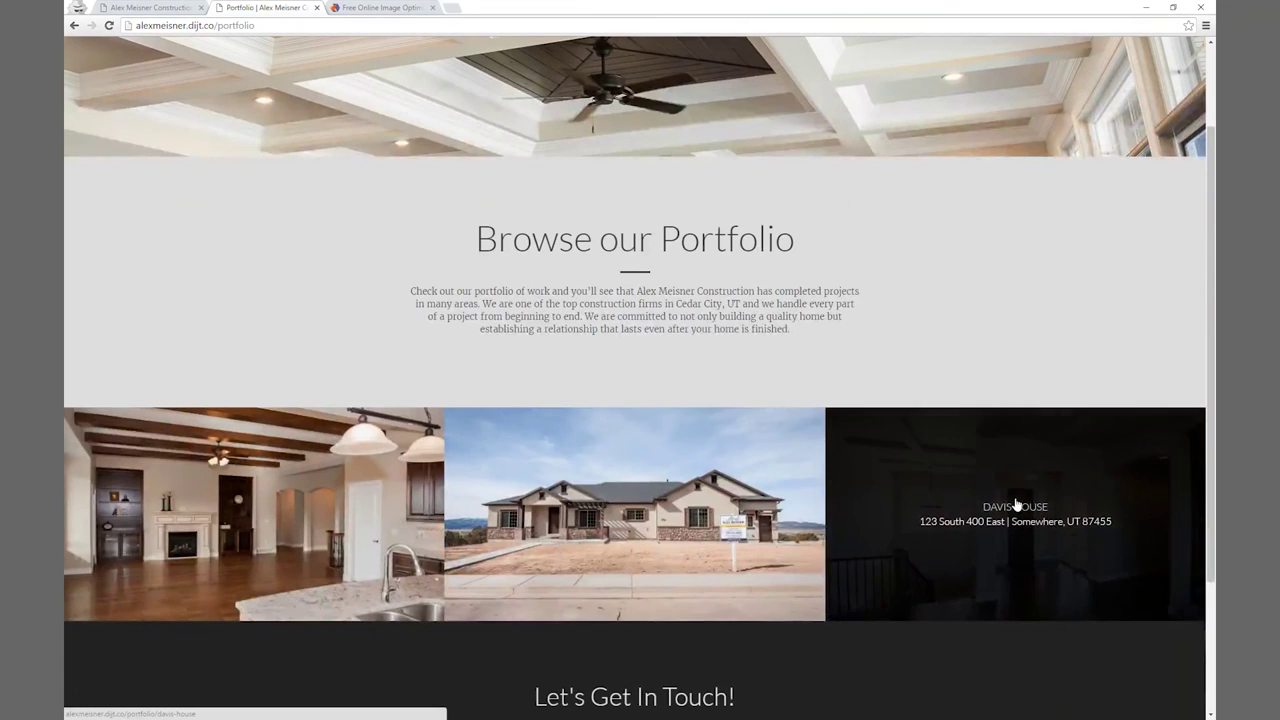
click(1013, 514)
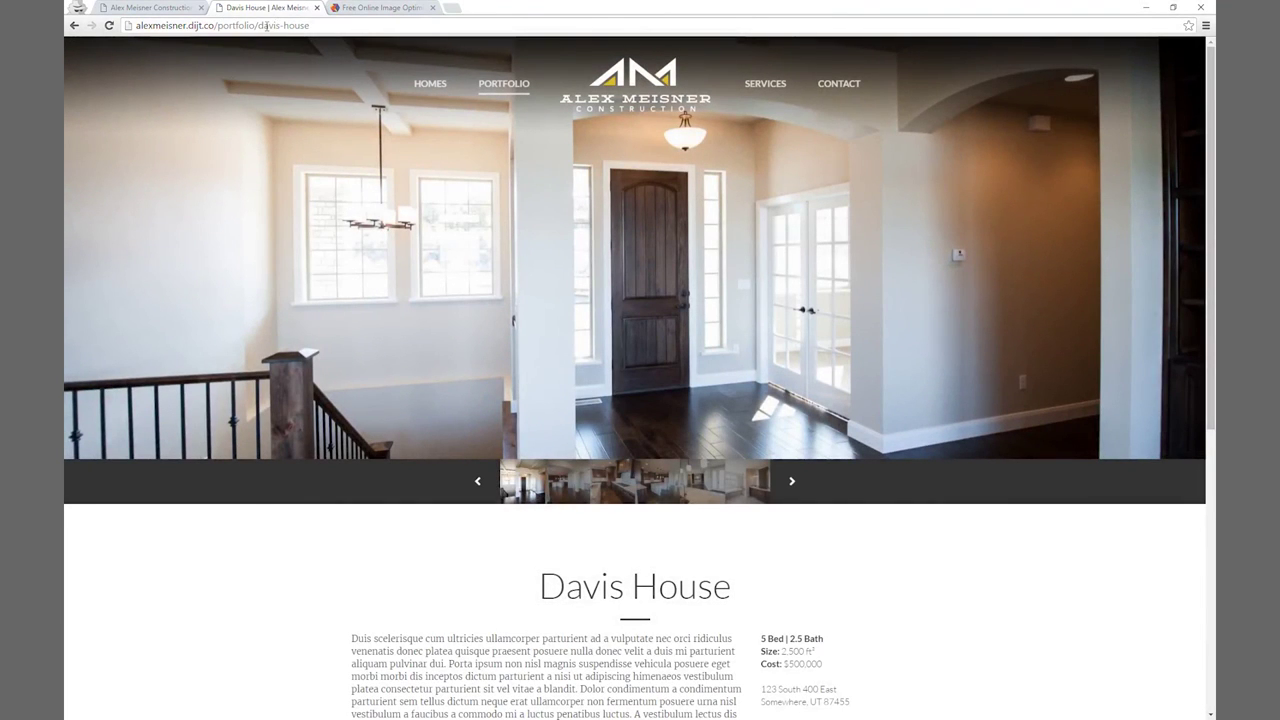
Change the Davis House page title to 'Davis Home'.
click(170, 8)
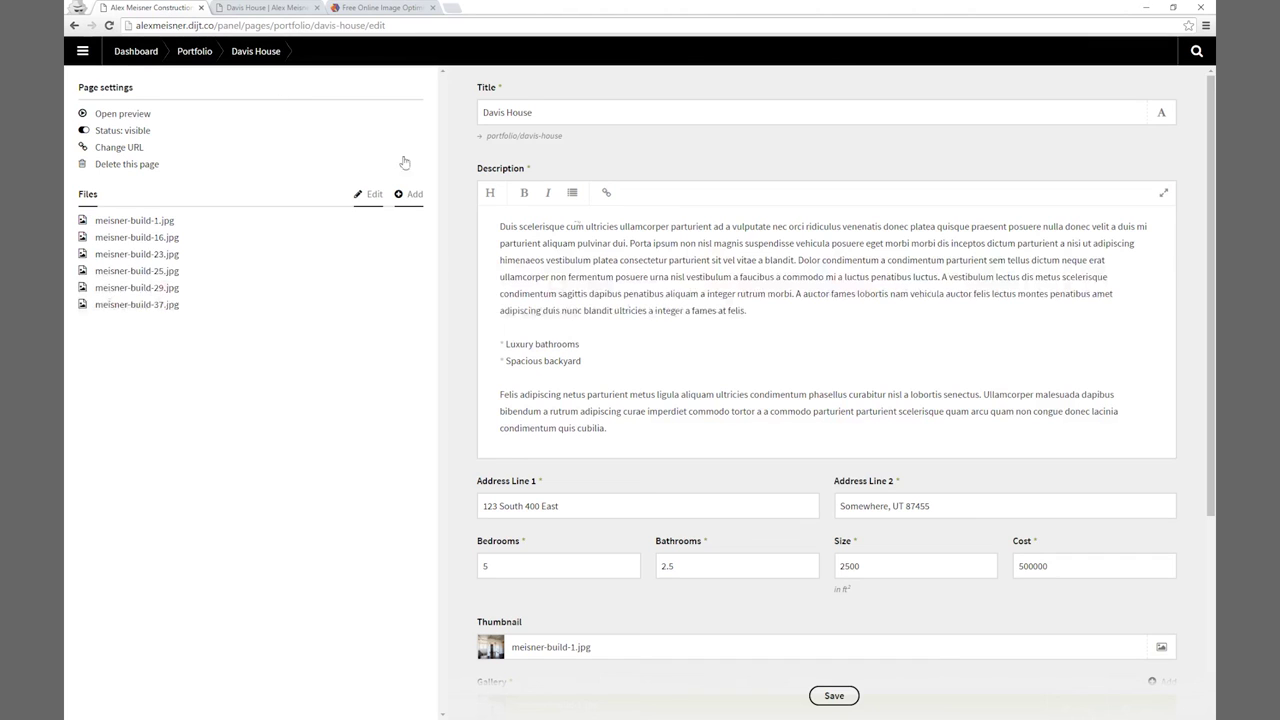
double_click(530, 111)
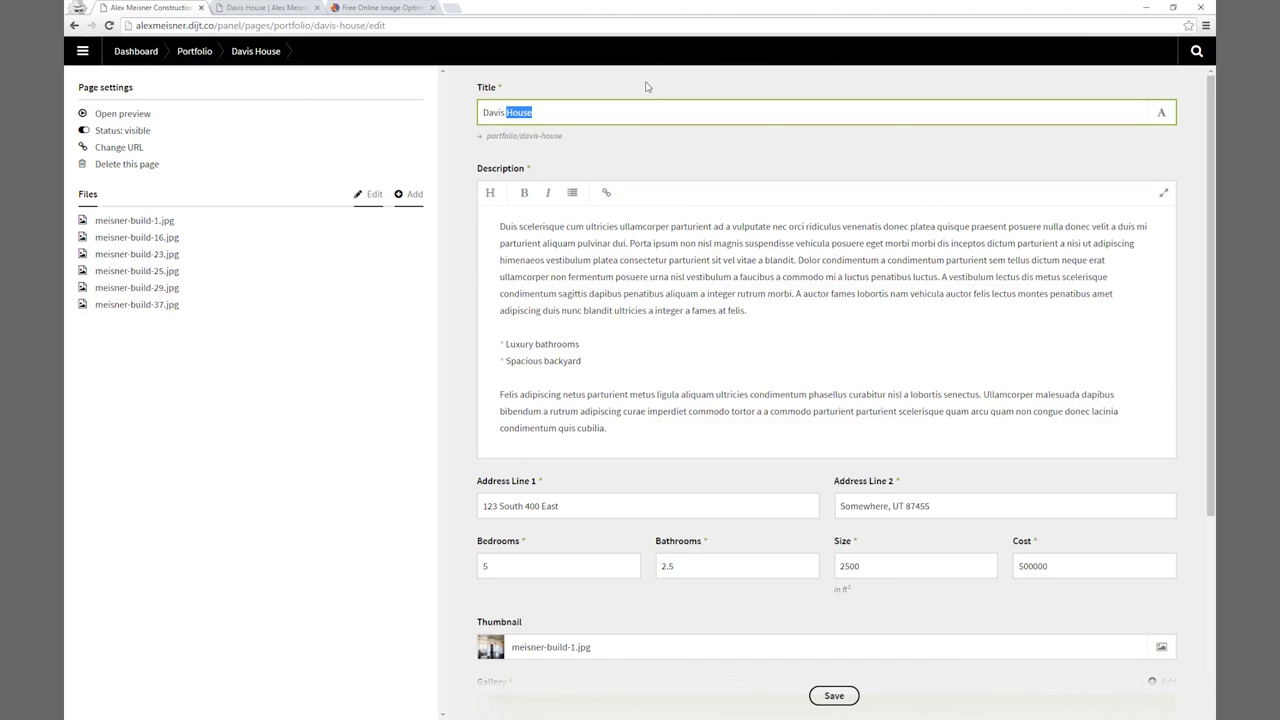
text(Home)
Change the URL slug to davis-home and save the page.
click(541, 138)
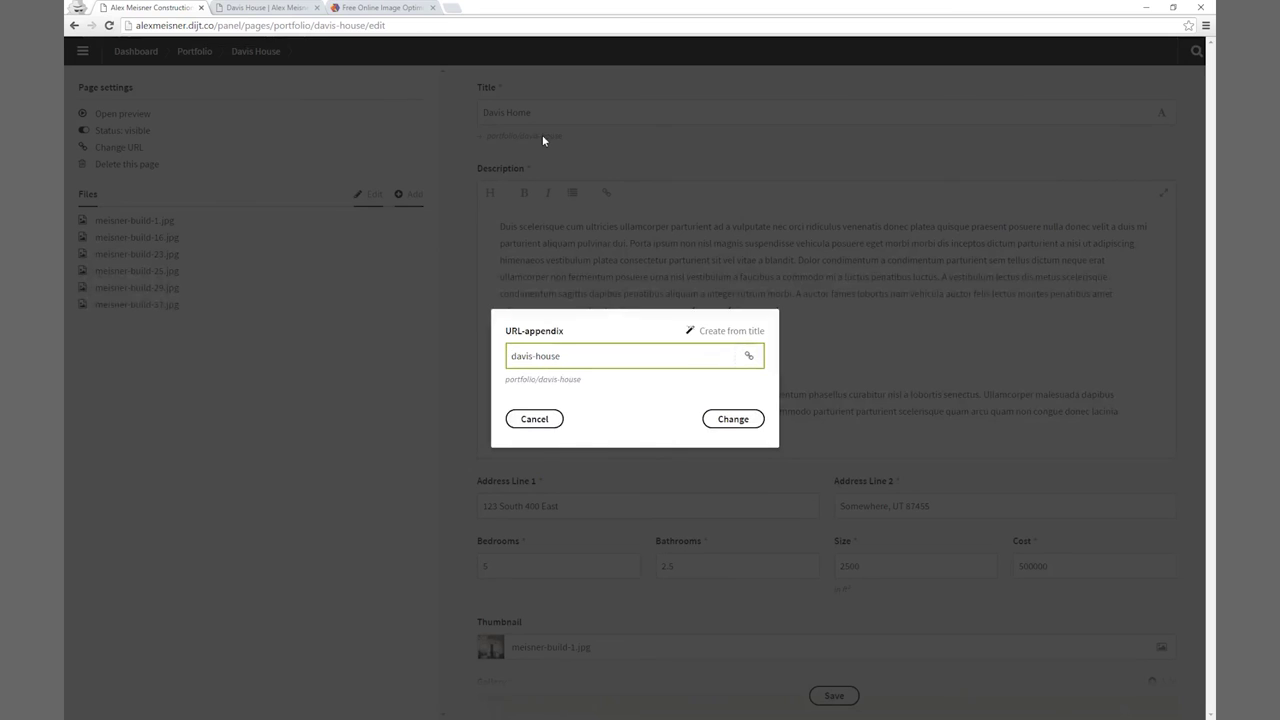
double_click(553, 362)
text(home)
click(720, 419)
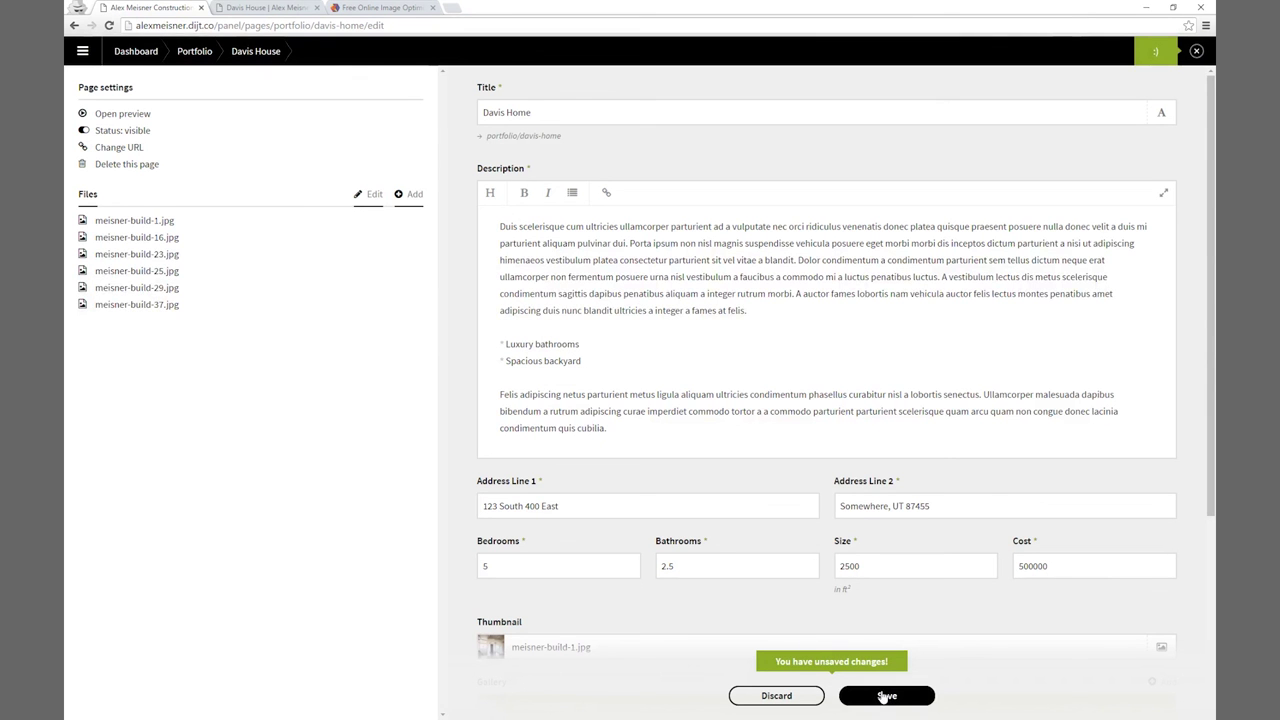
click(885, 696)
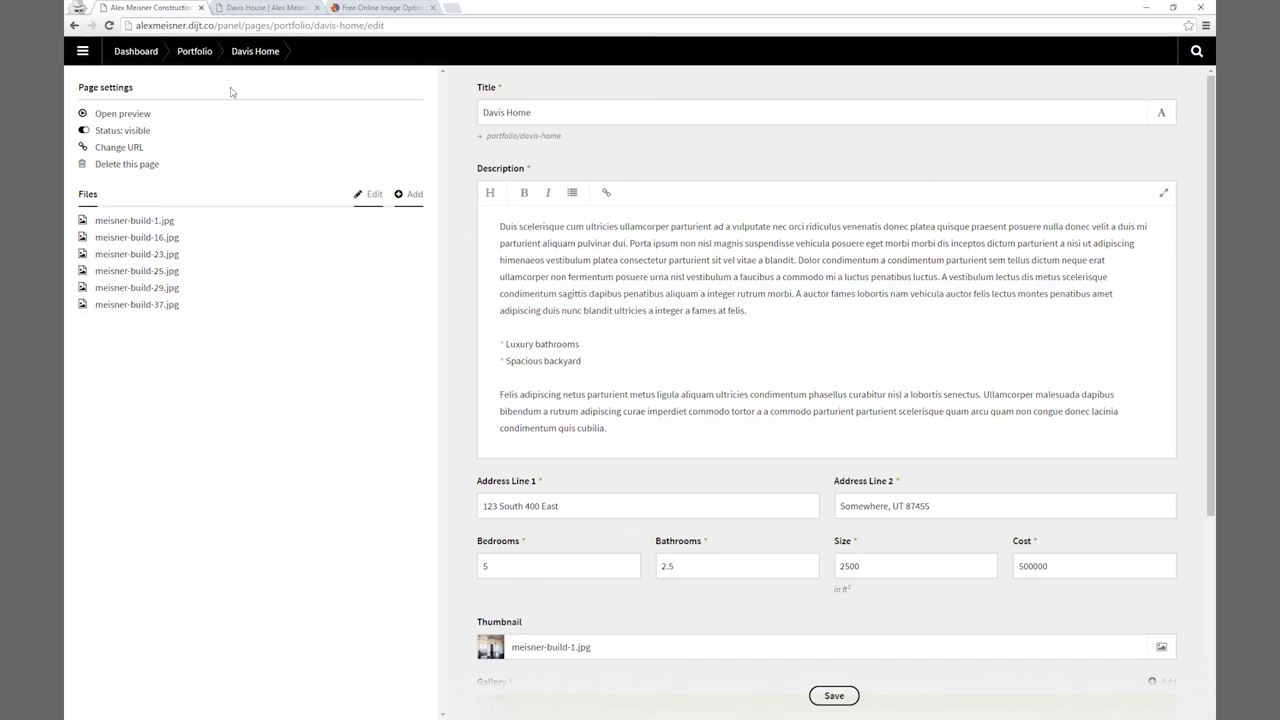
click(258, 7)
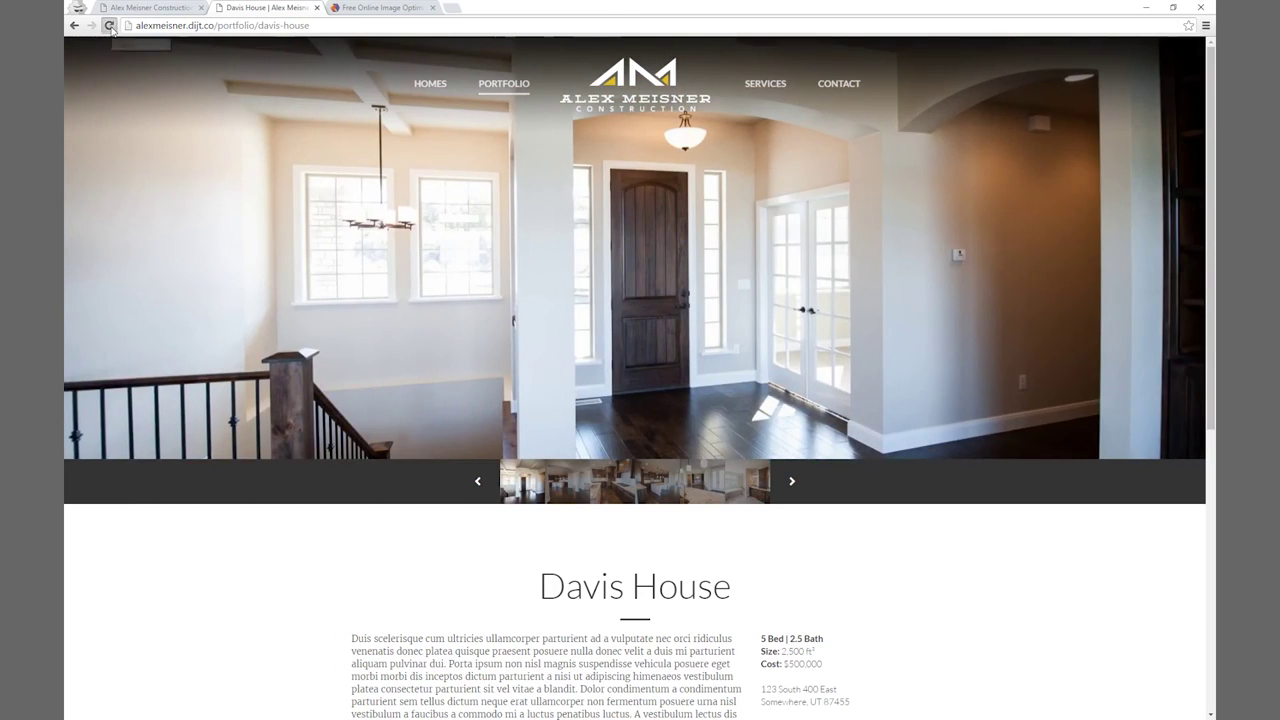
click(111, 27)
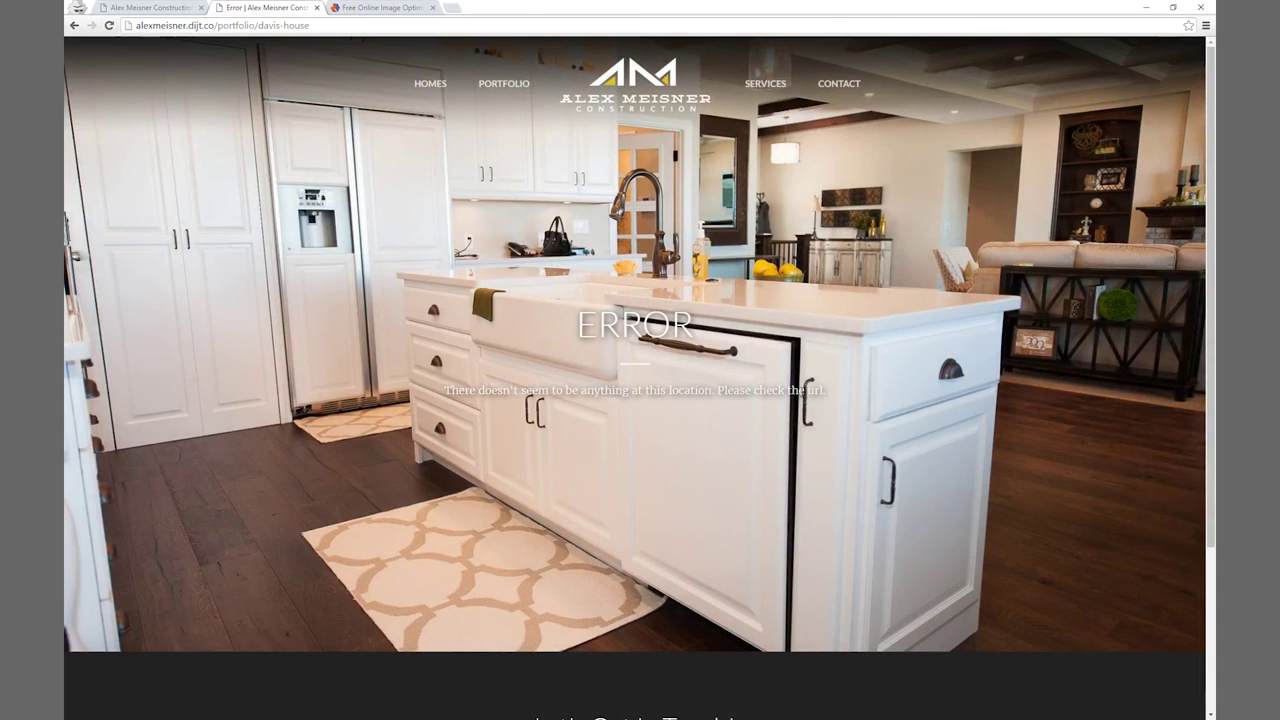
click(141, 9)
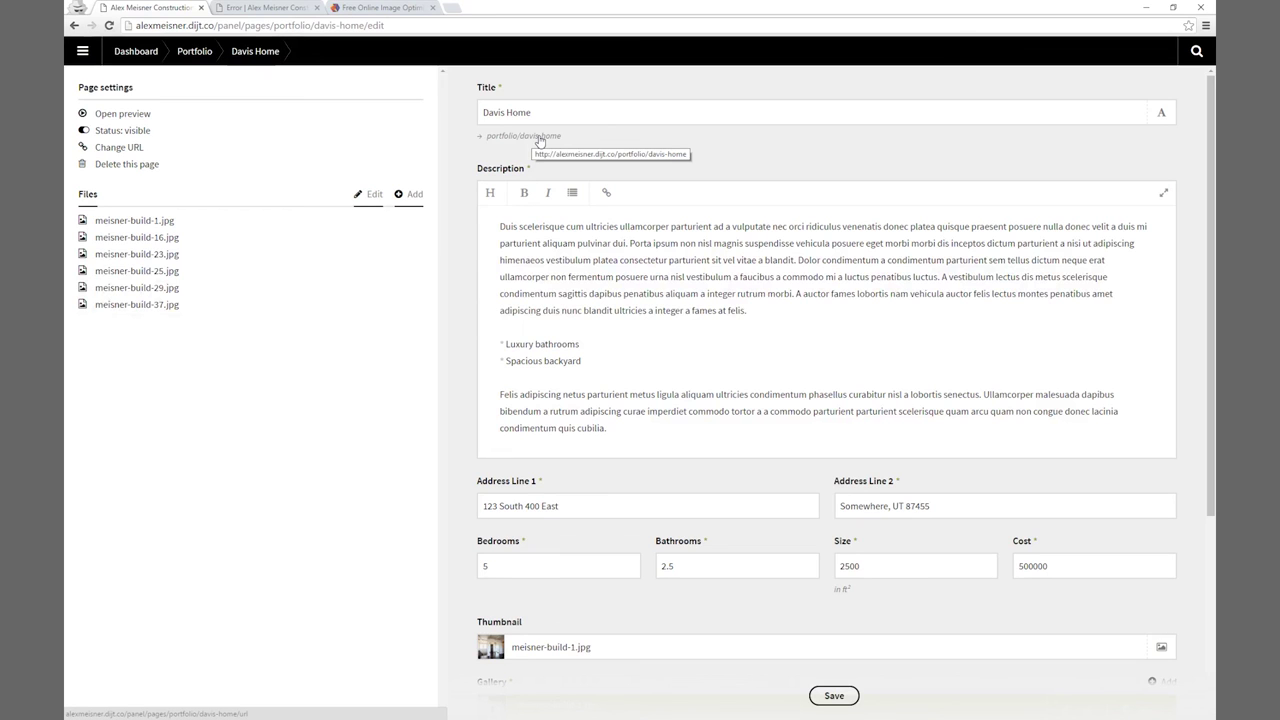
From the Dashboard open Homes and drag House For Sale 1 into Invisible pages.
click(195, 53)
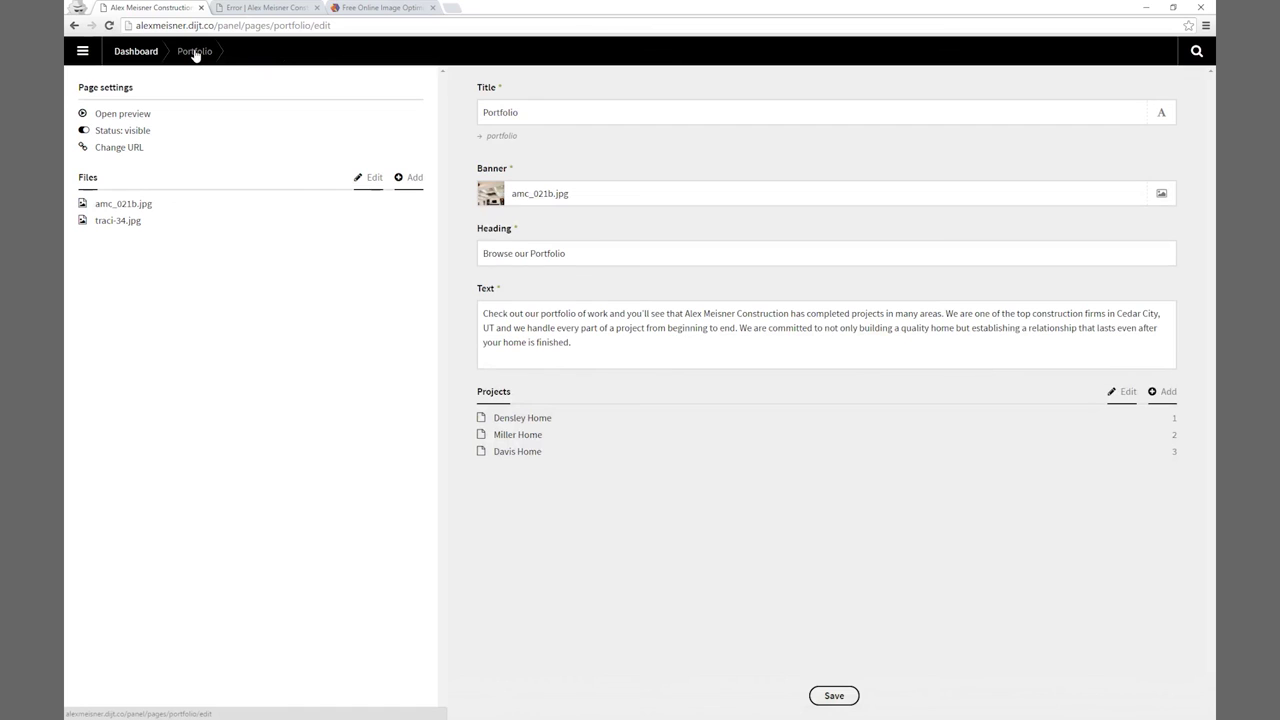
click(130, 61)
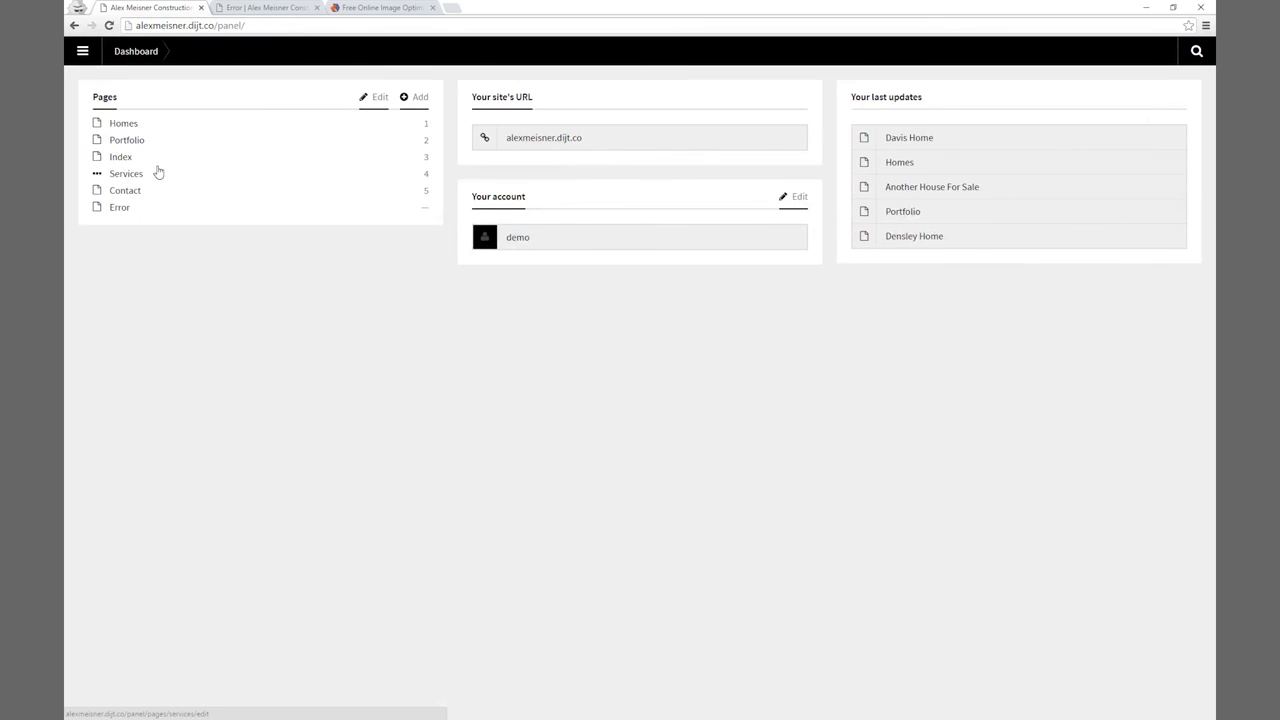
click(124, 124)
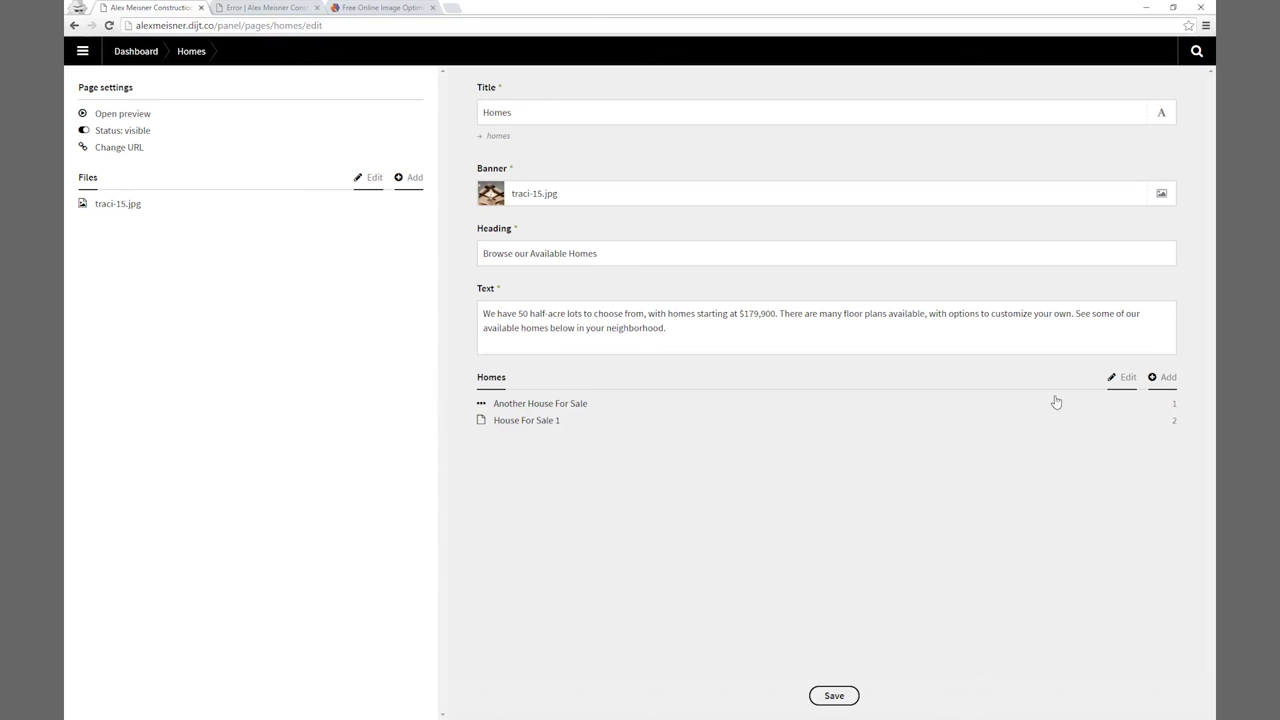
click(1123, 380)
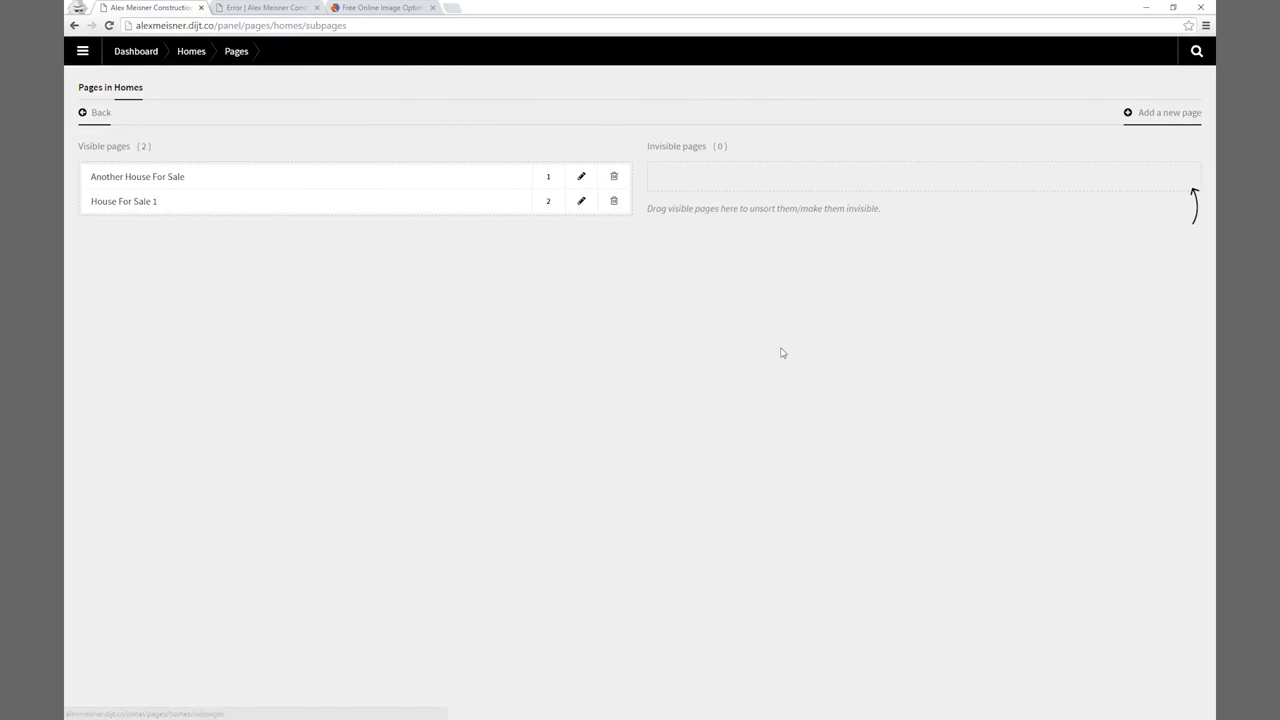
click(614, 202)
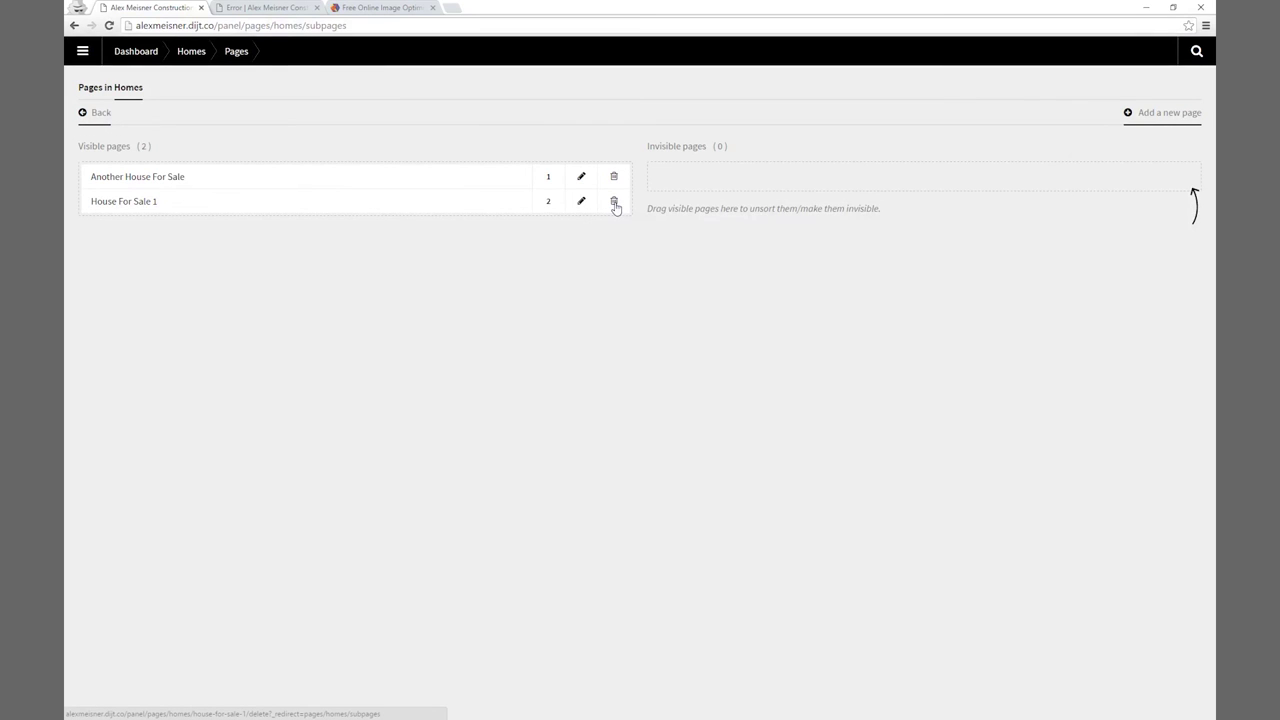
drag(126, 203, 694, 171)
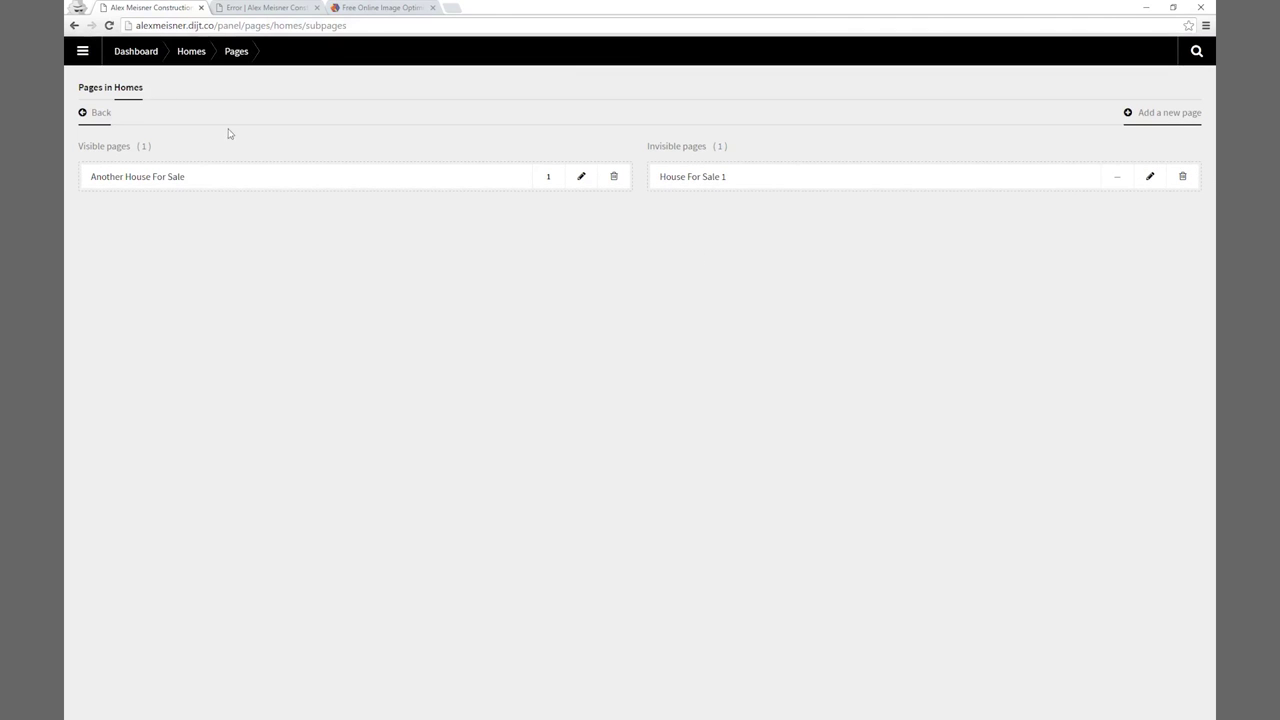
click(88, 112)
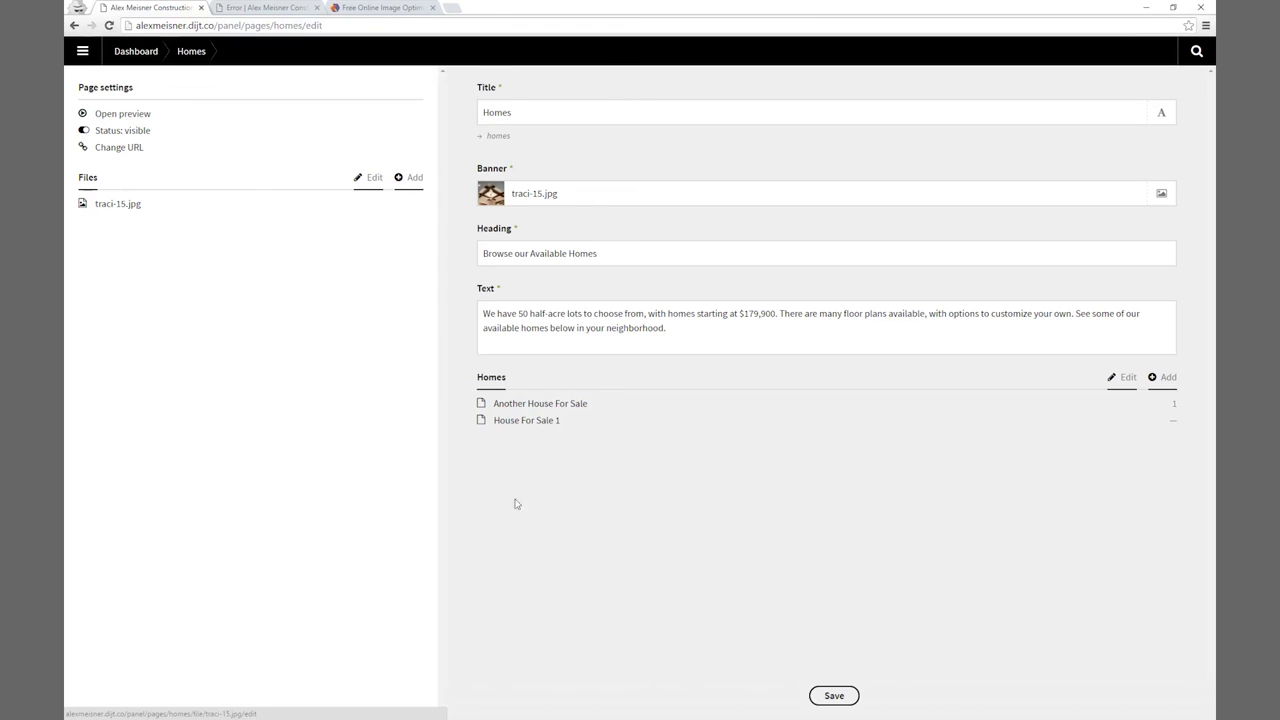
Save Homes, confirm the live Homes page shows only Another House For Sale, then open the panel menu.
click(829, 697)
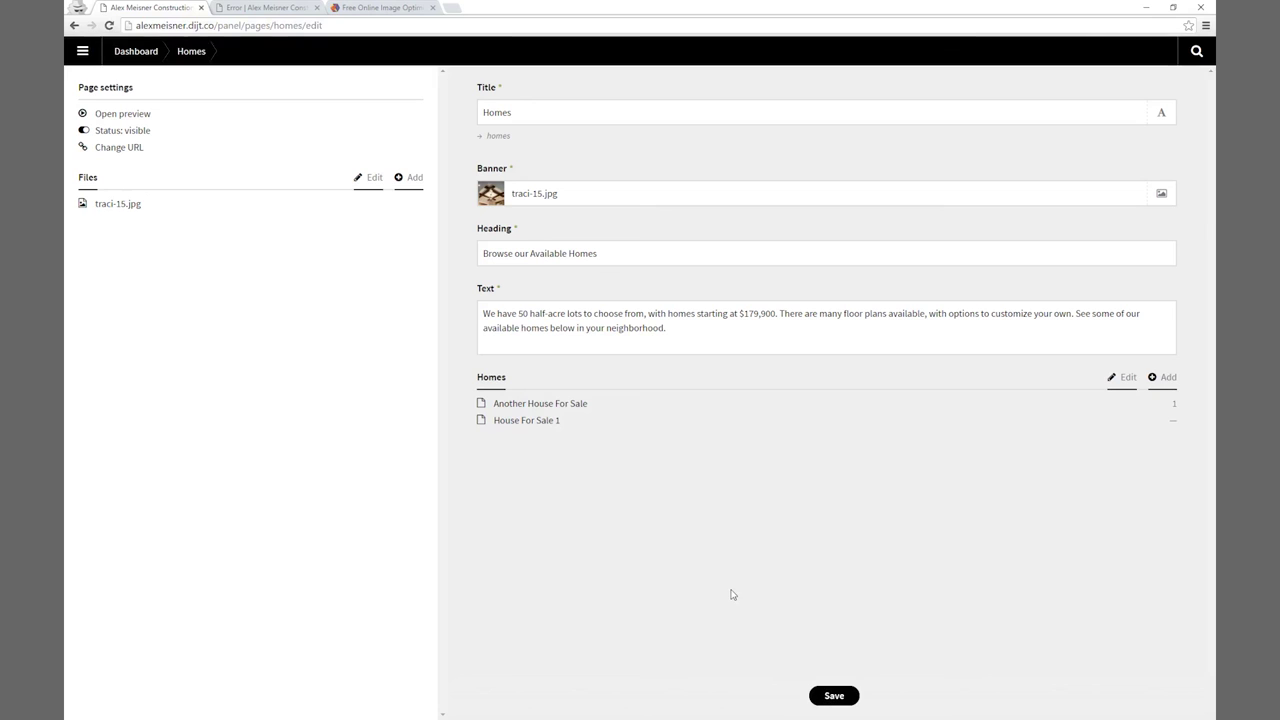
click(270, 10)
click(424, 88)
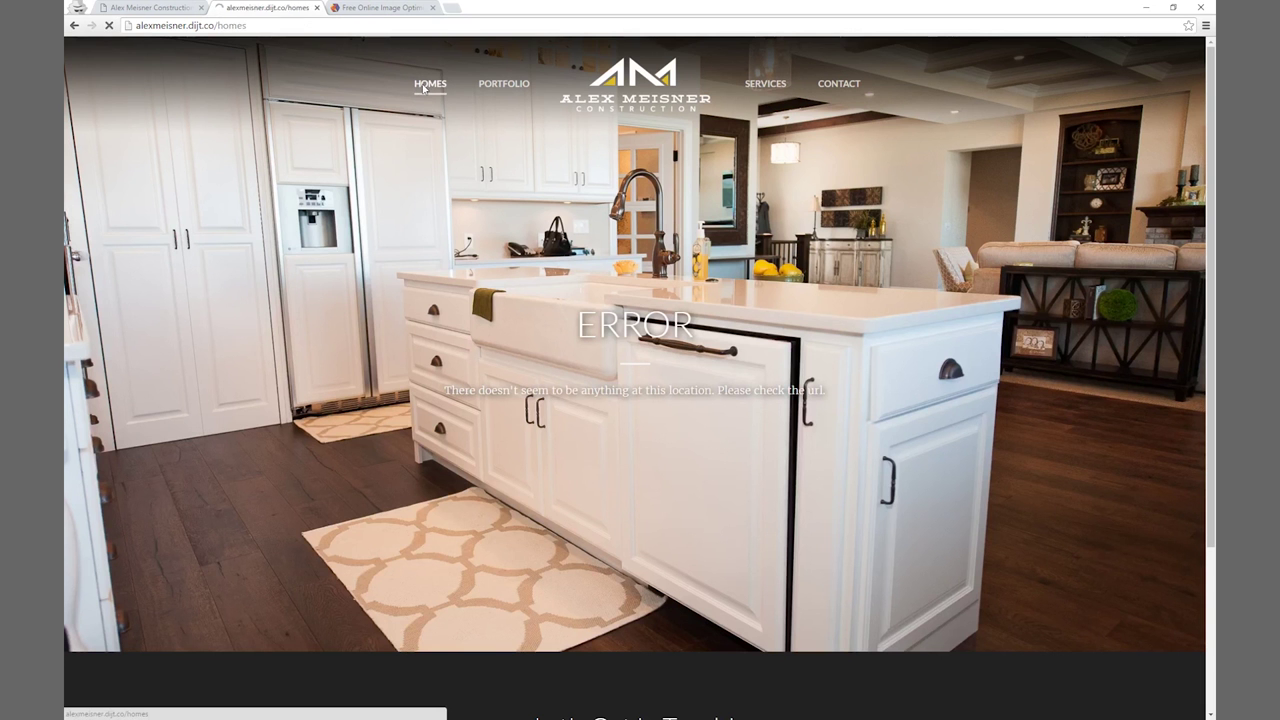
scroll(226, 423, down, 2)
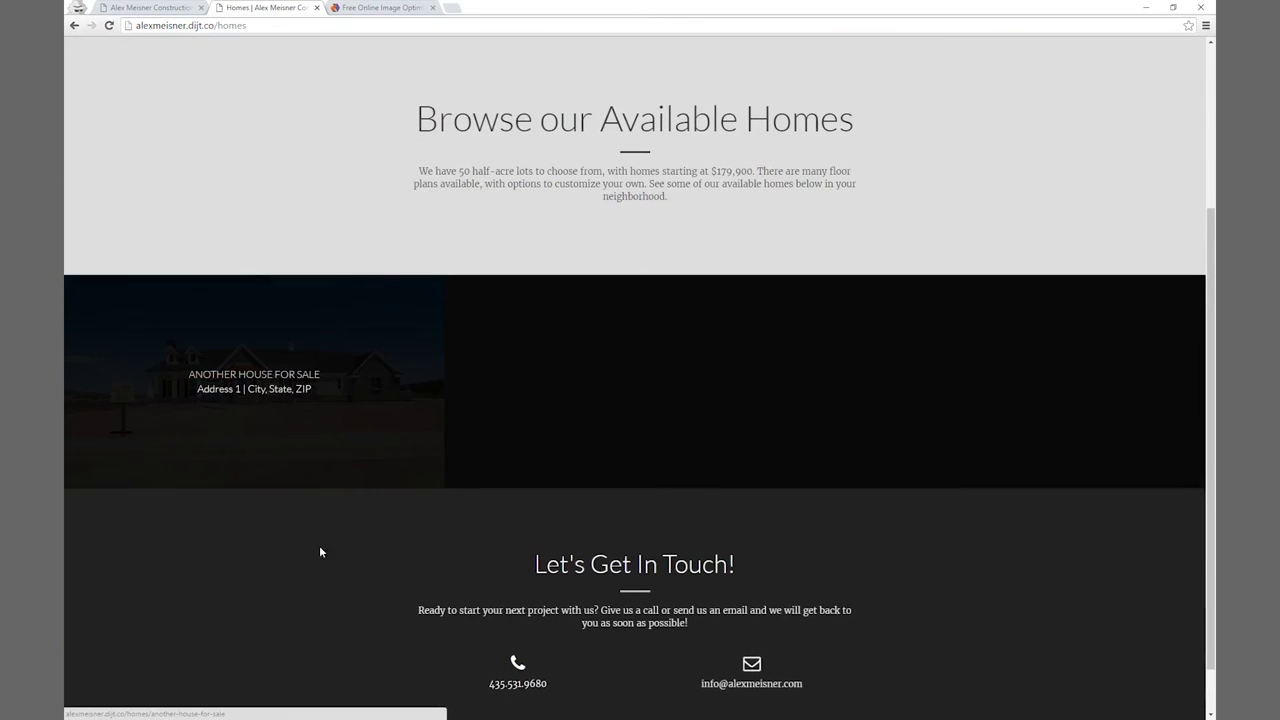
scroll(340, 580, up, 2)
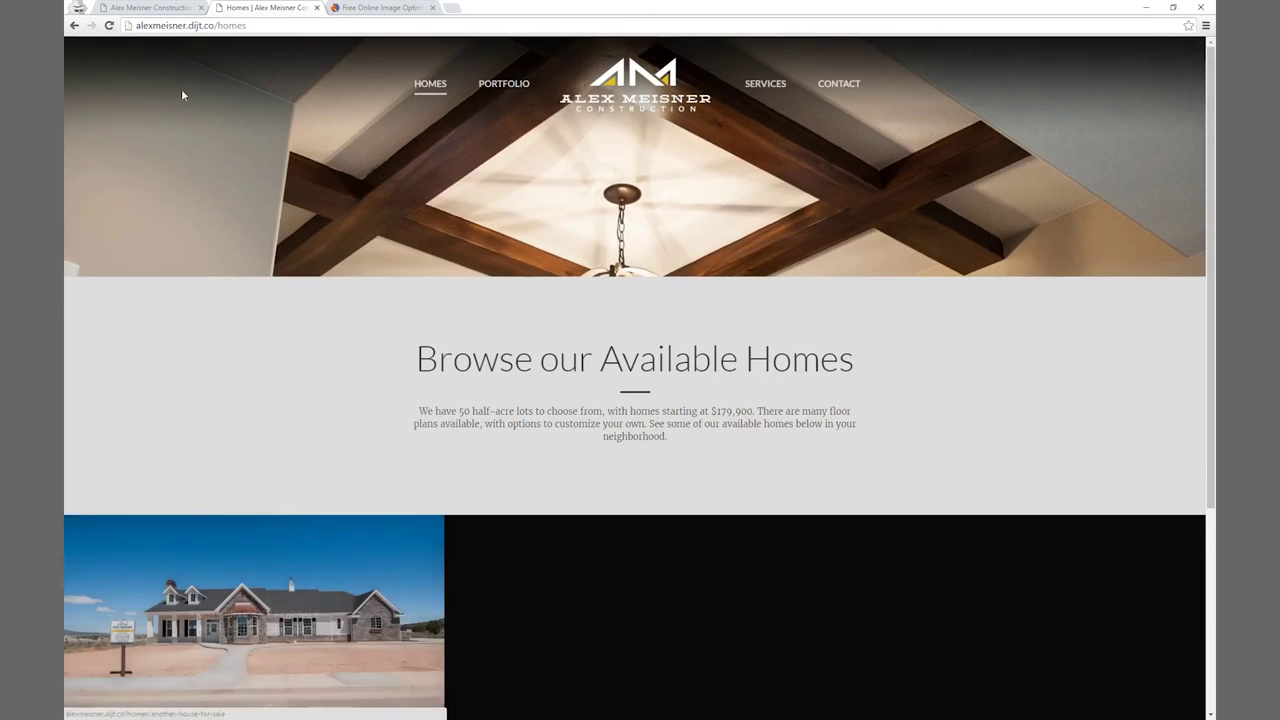
click(146, 12)
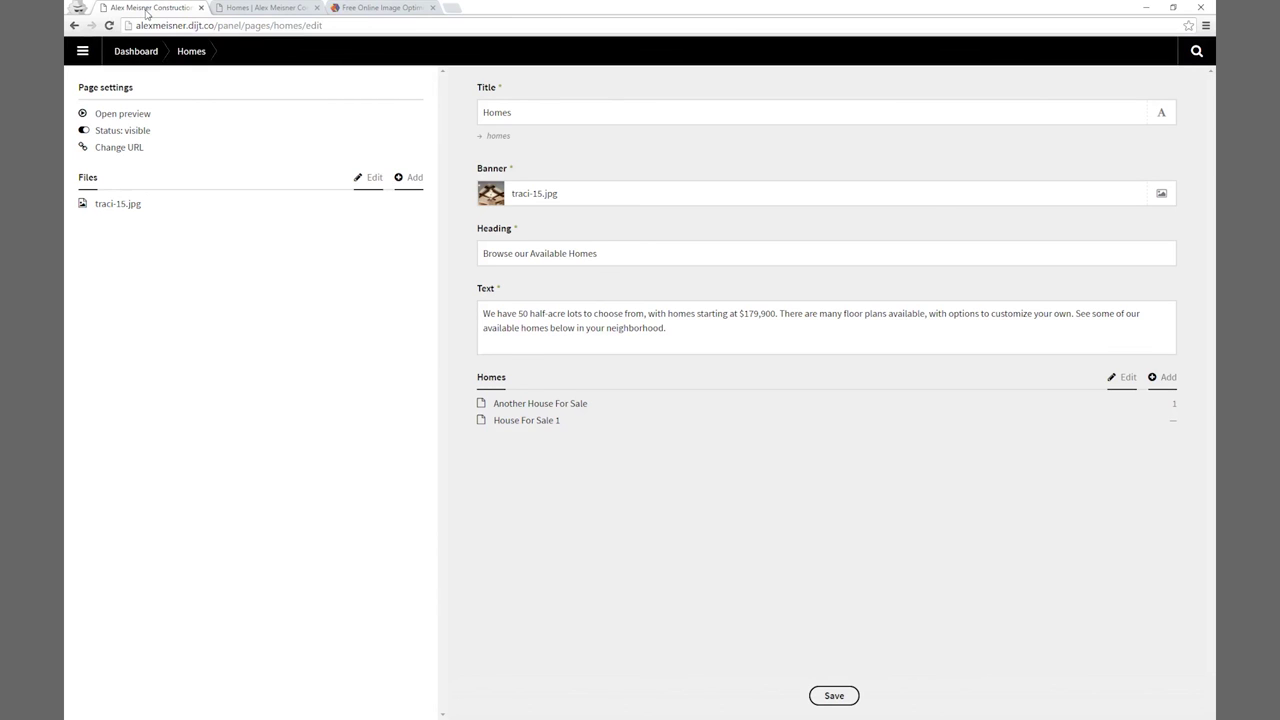
click(85, 55)
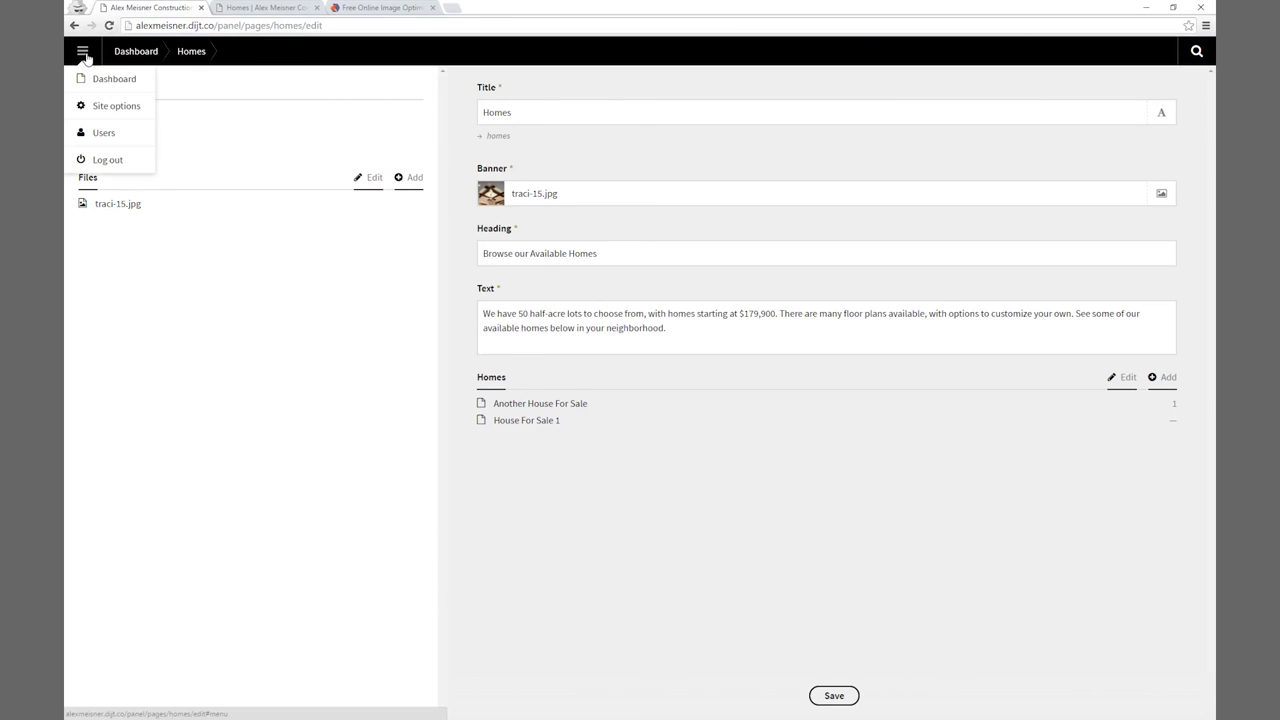